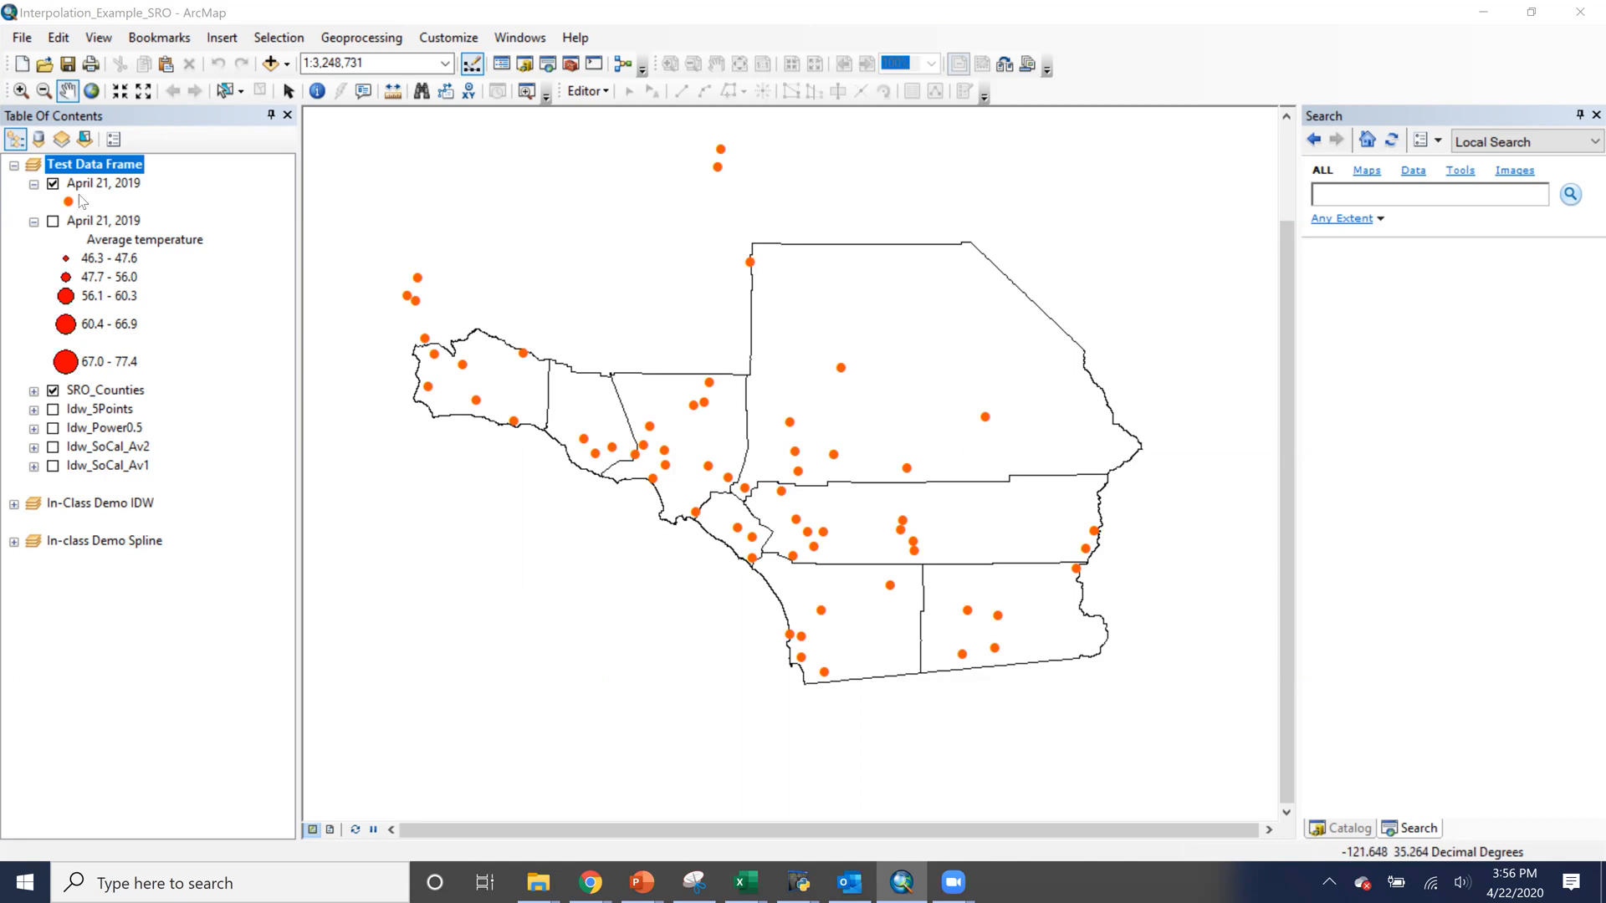
# Hide the single-symbol April 21, 2019 point layer and show the April 21, 2019 layer symbolized by average temperature
pyautogui.click(52, 184)
pyautogui.click(52, 220)
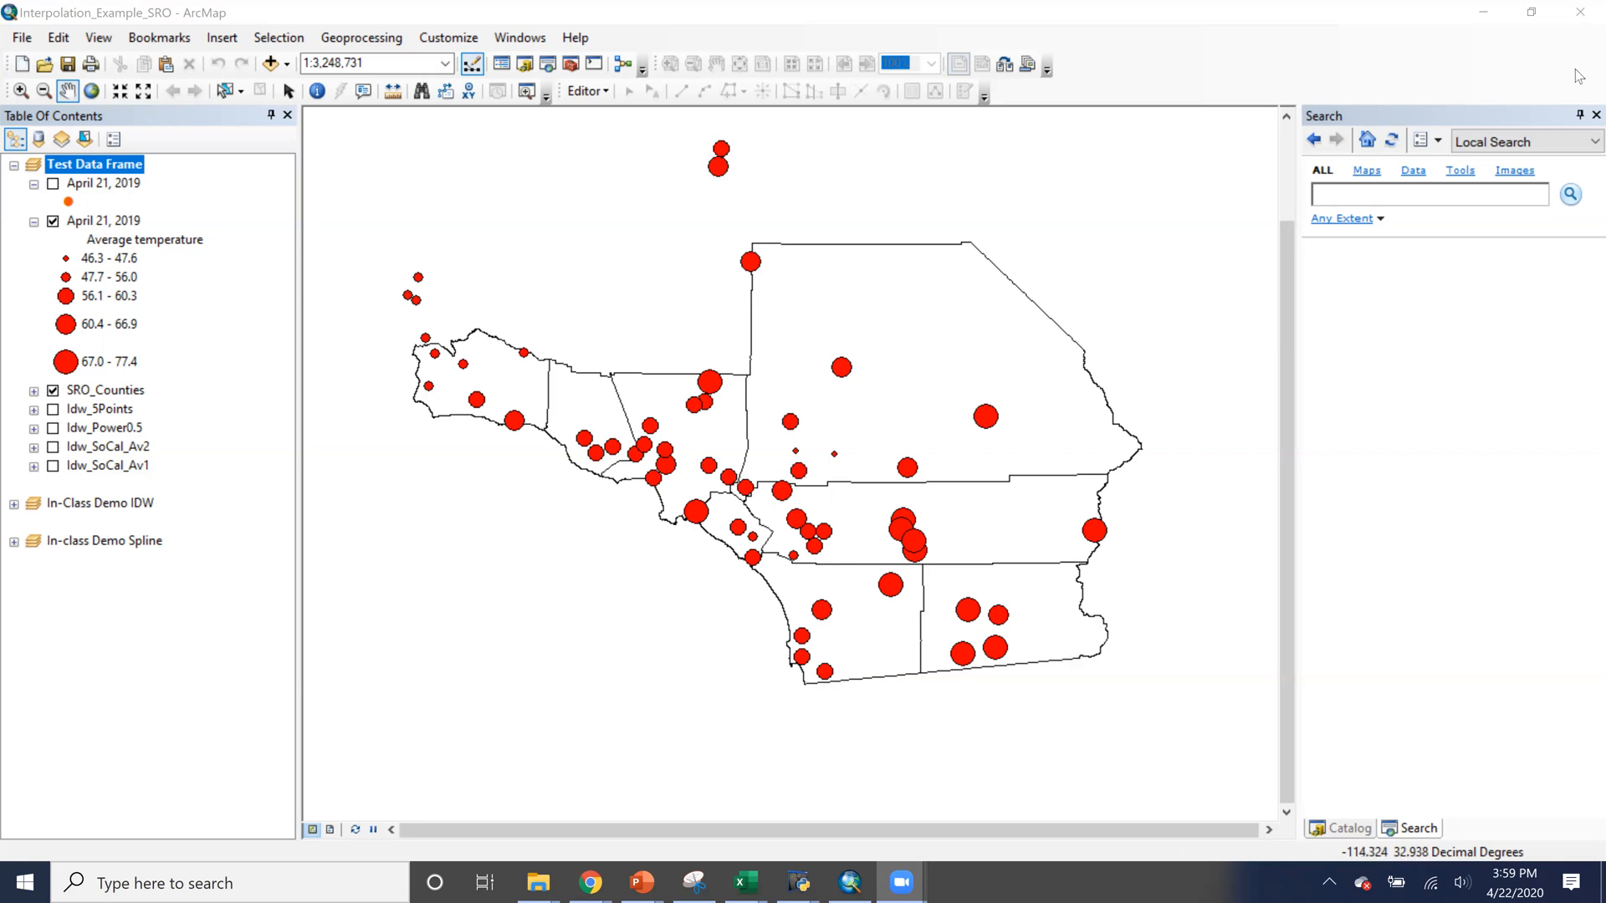
# Search for the IDW tool and open its Spatial Analyst version
pyautogui.click(1379, 201)
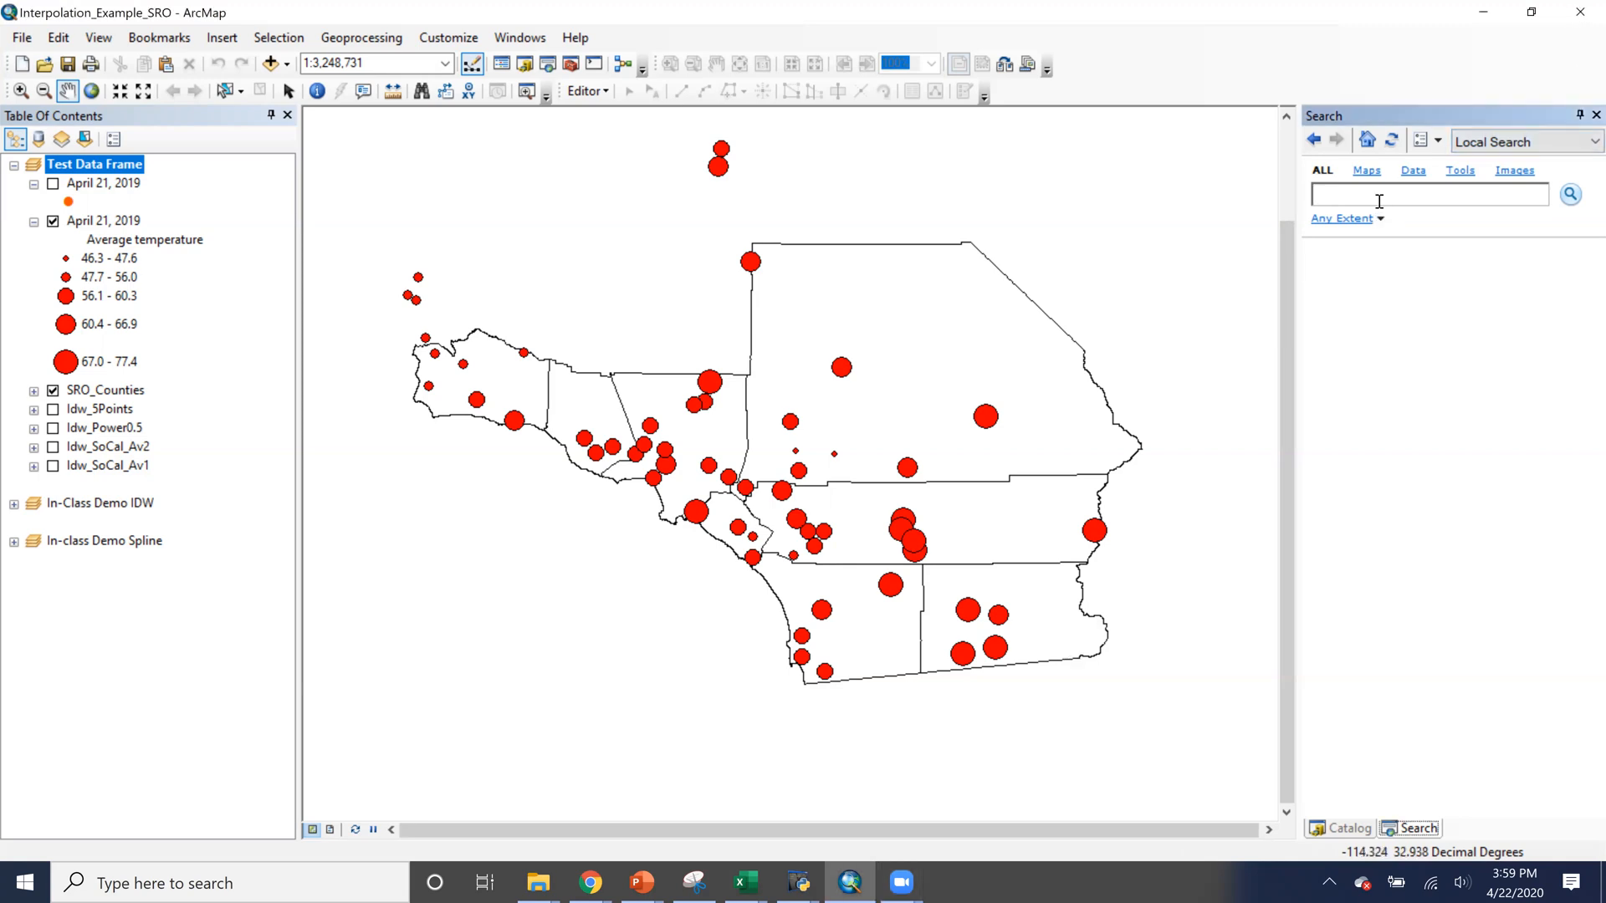
pyautogui.write('IDW to')
pyautogui.press('BackSpace')
pyautogui.press('BackSpace')
pyautogui.press('BackSpace')
pyautogui.press('Return')
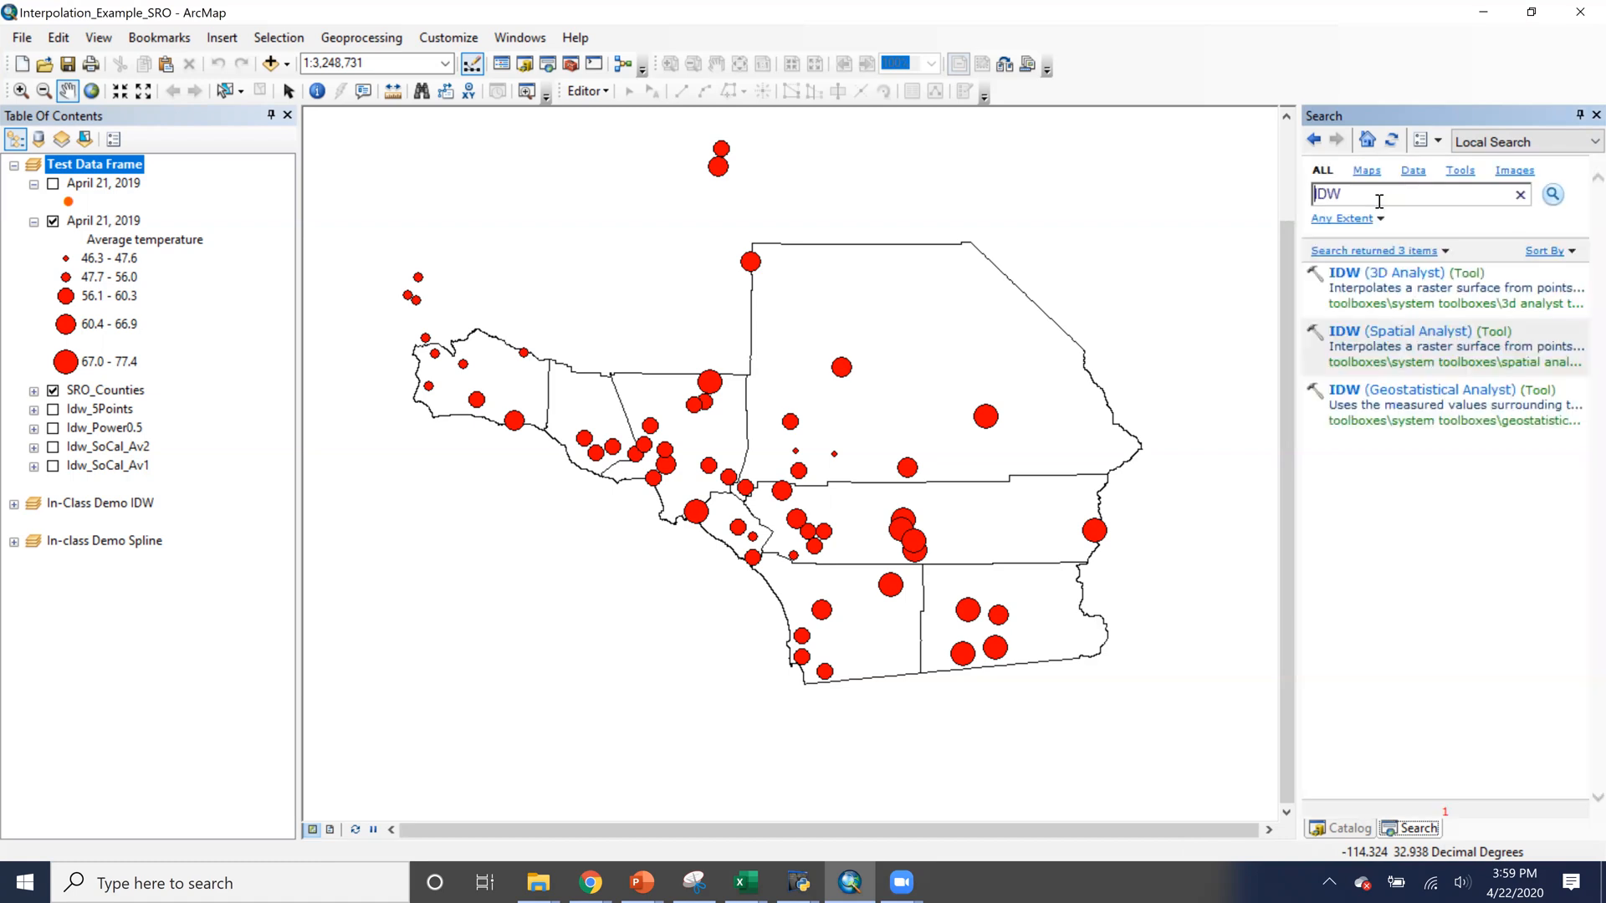
pyautogui.click(1348, 329)
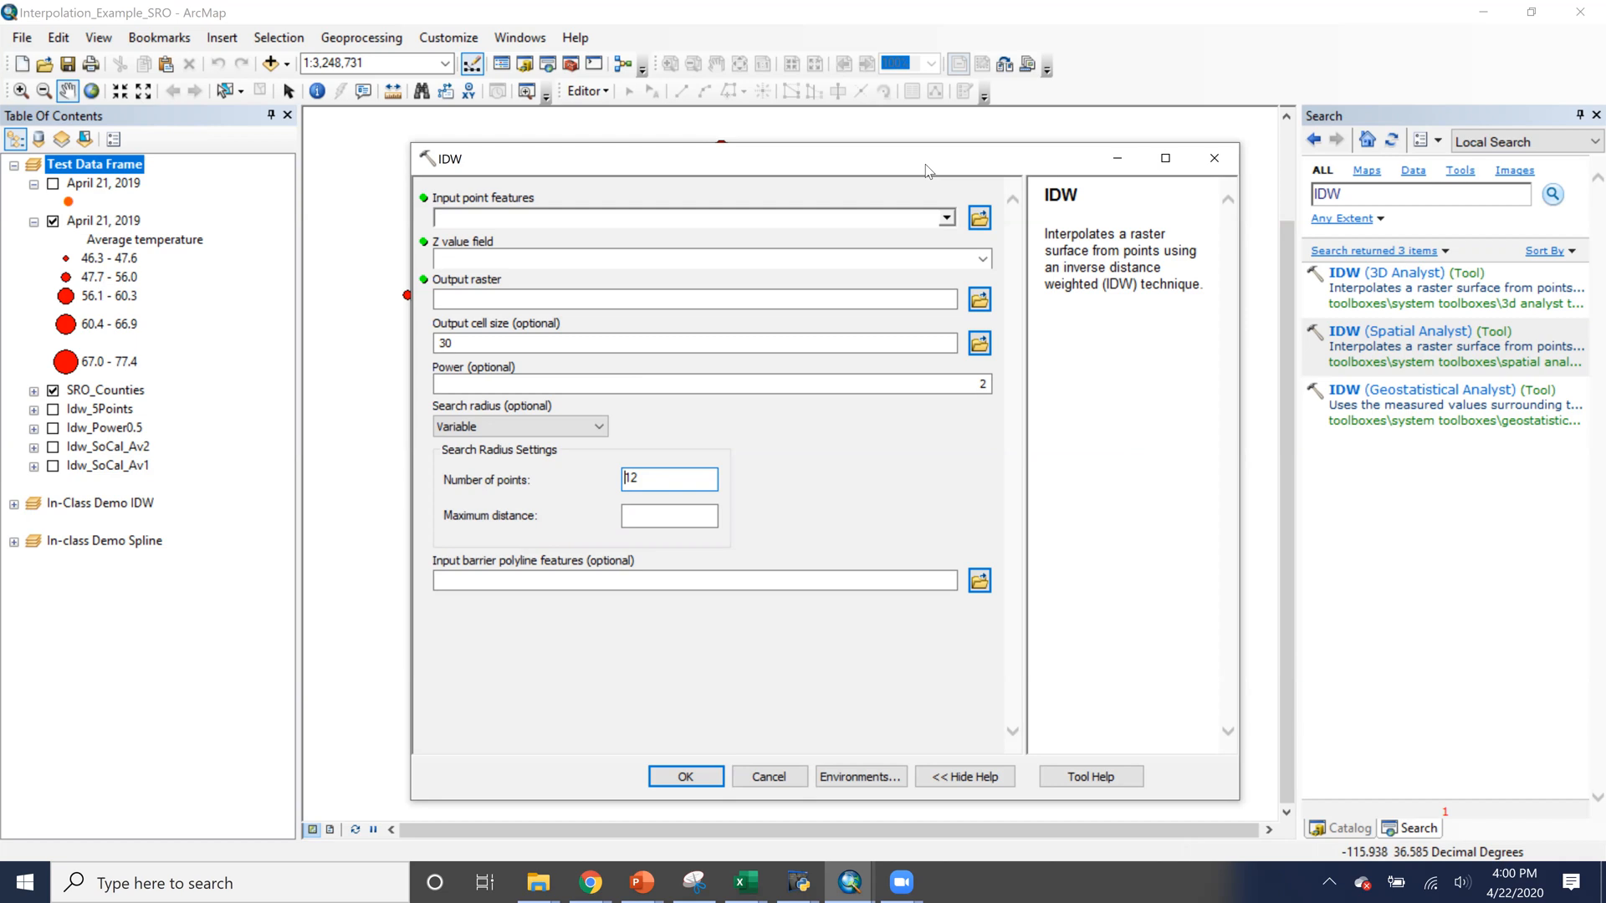
# Set the IDW input point features to the first April 21, 2019 layer and the Z value field to AvgTemp_42119
pyautogui.moveTo(870, 189); pyautogui.dragTo(754, 524)
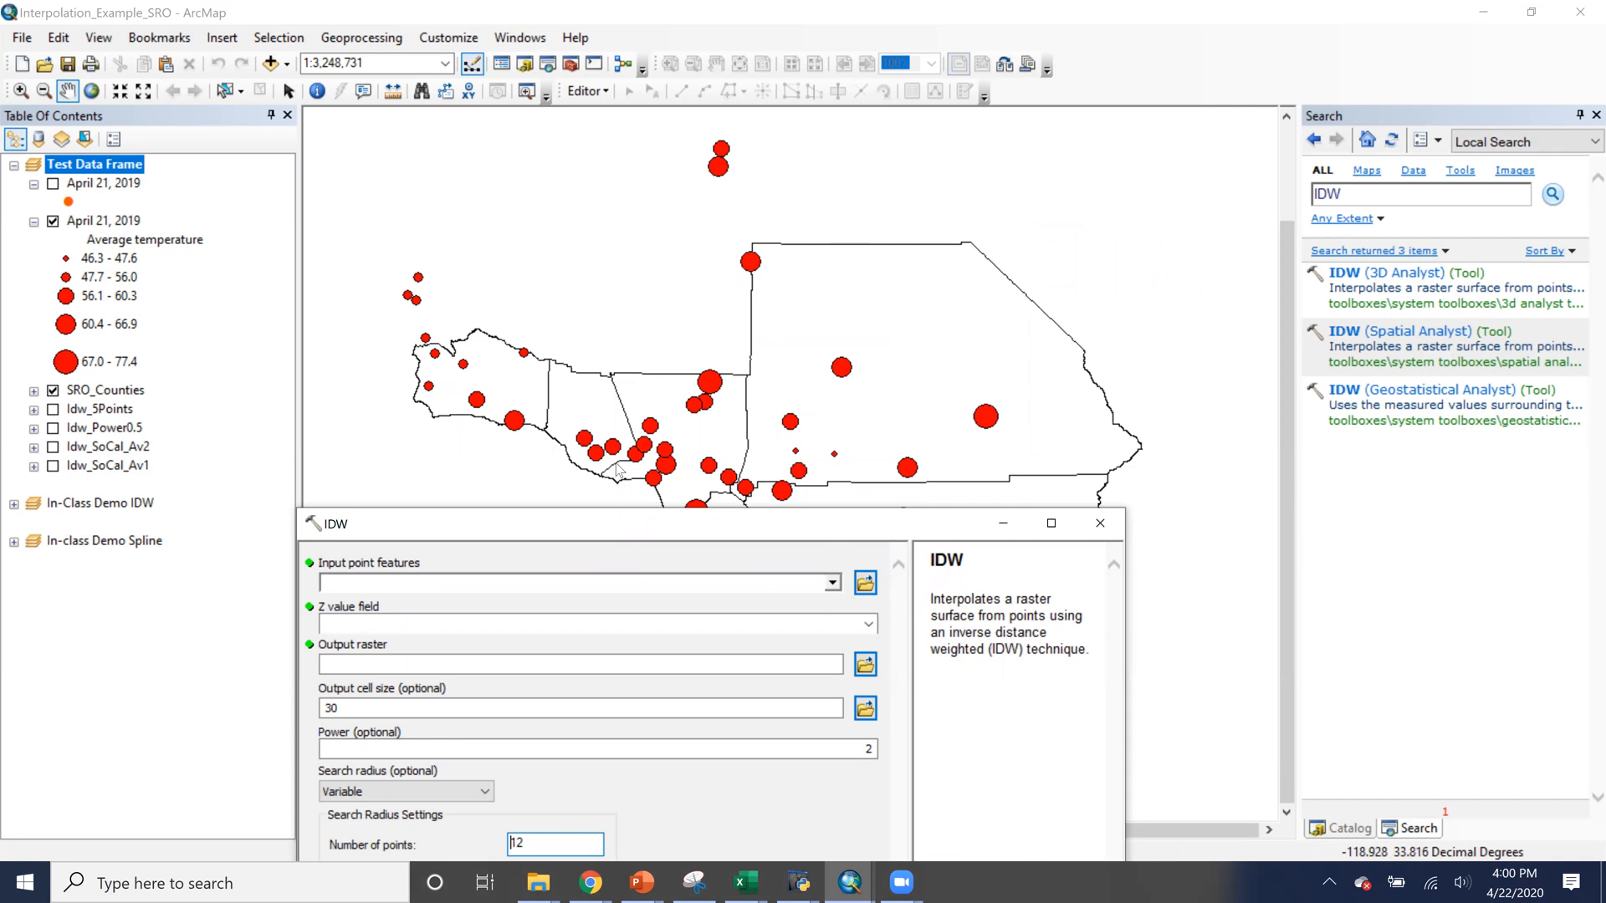
pyautogui.moveTo(615, 525); pyautogui.dragTo(677, 109)
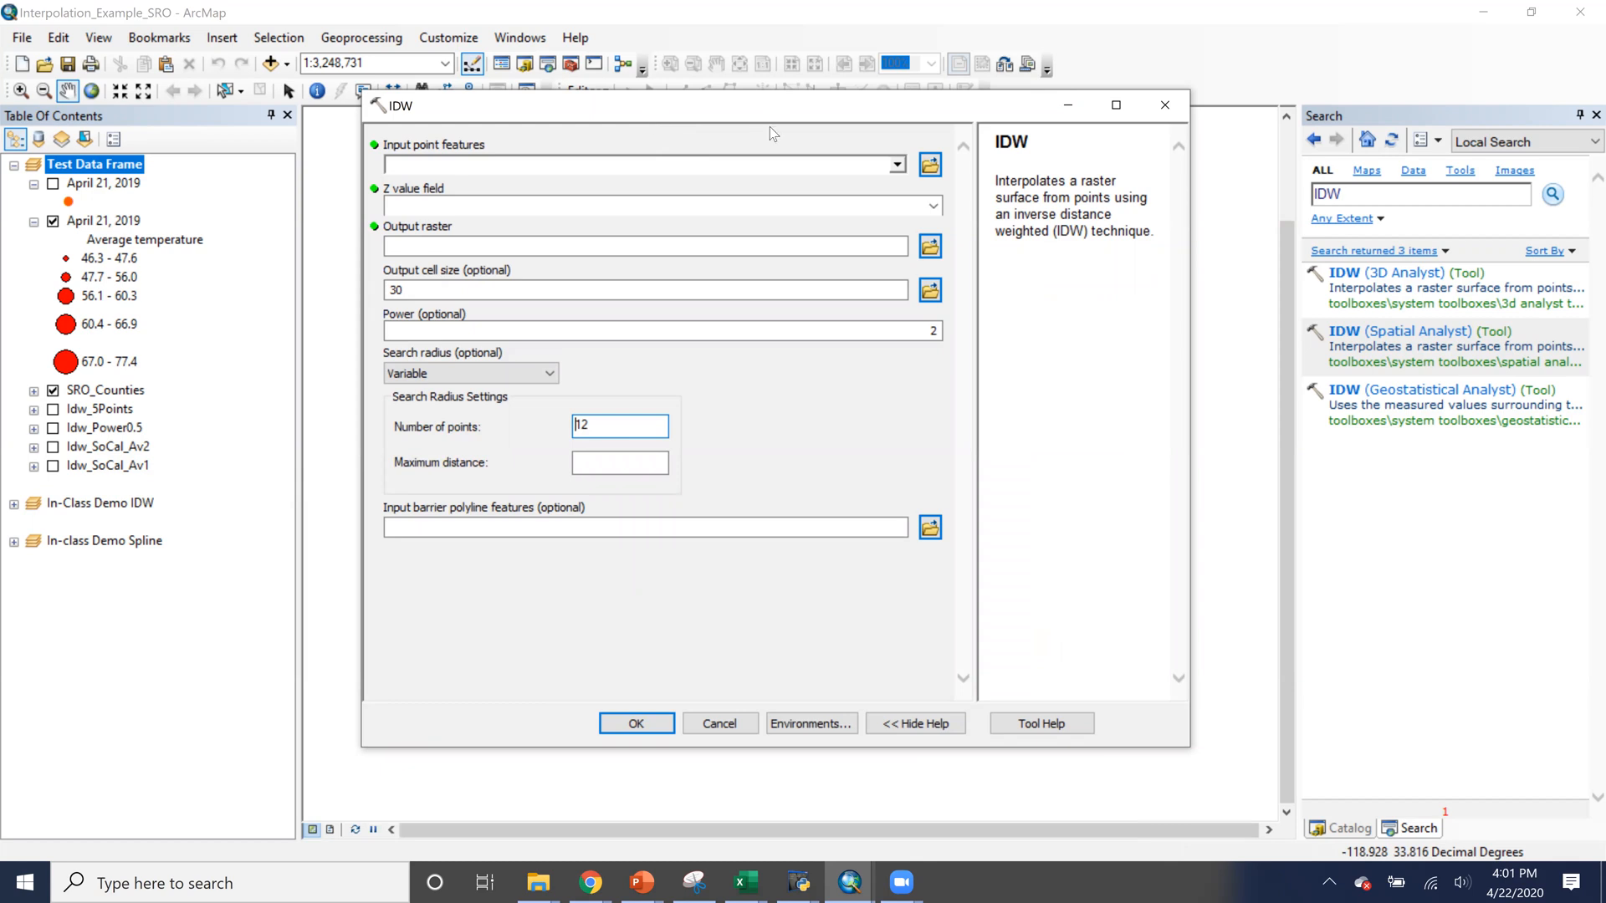
pyautogui.click(897, 165)
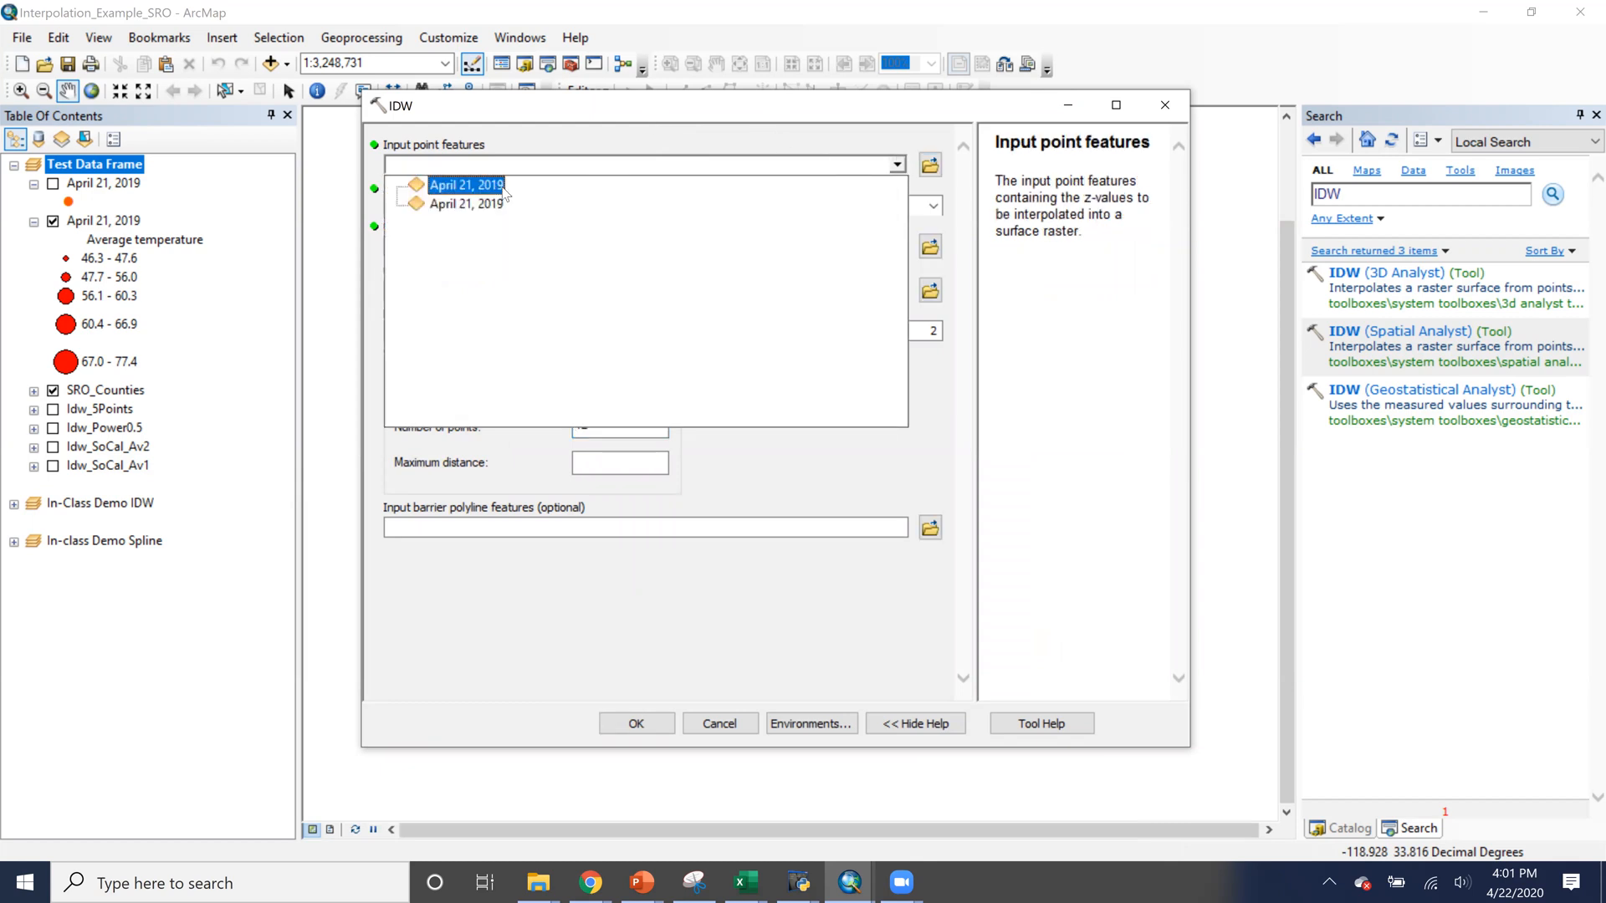
pyautogui.click(500, 188)
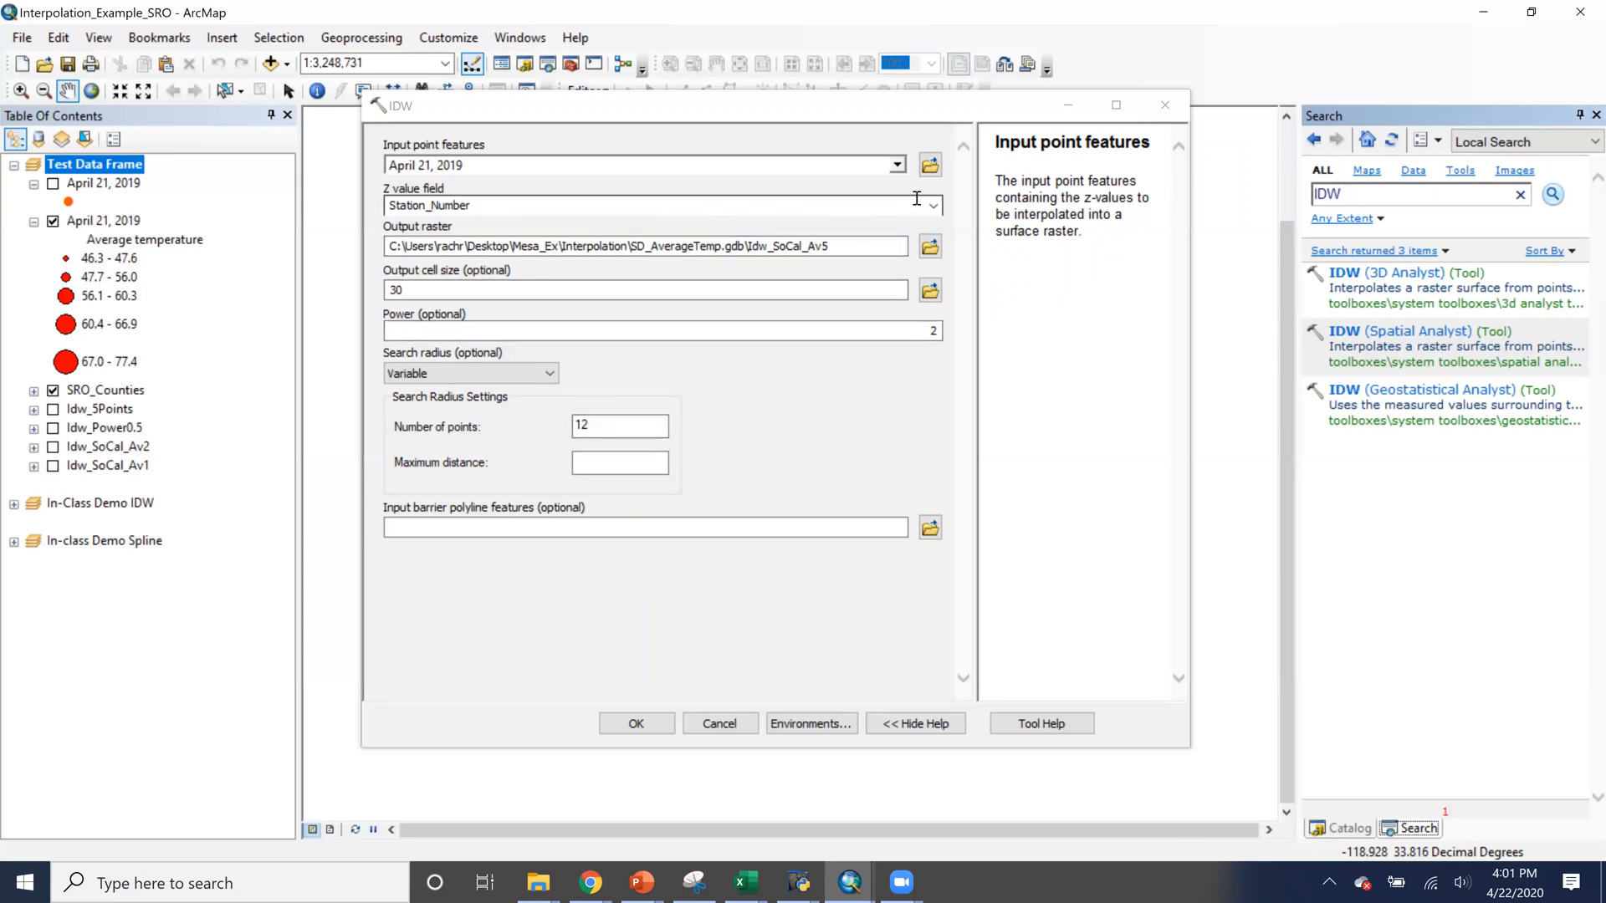
pyautogui.click(935, 206)
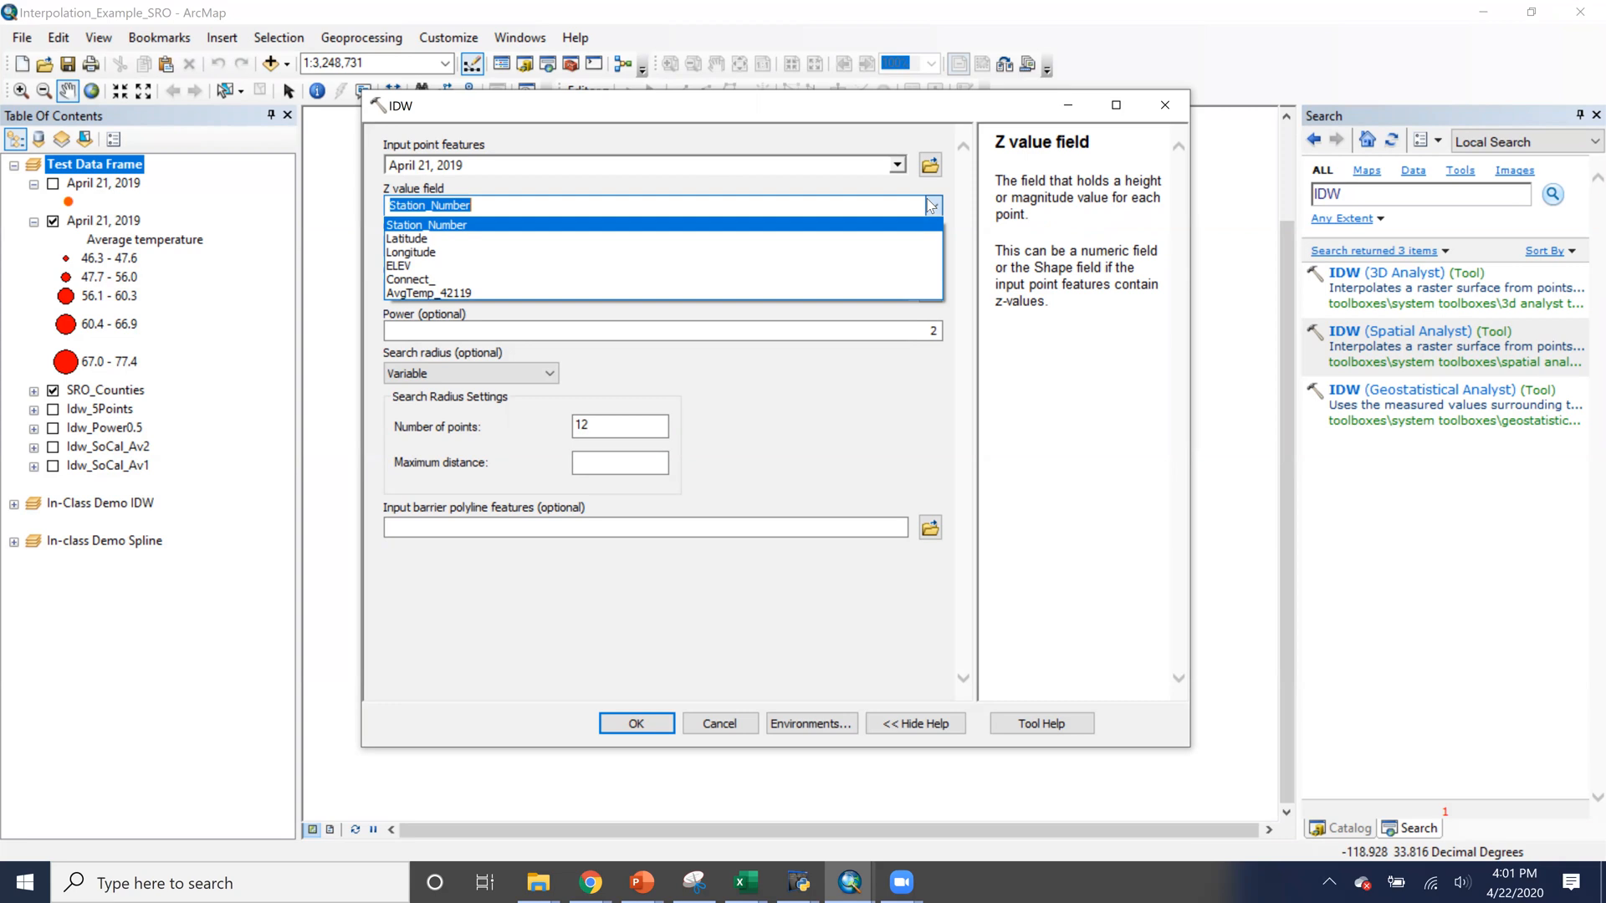
pyautogui.click(581, 293)
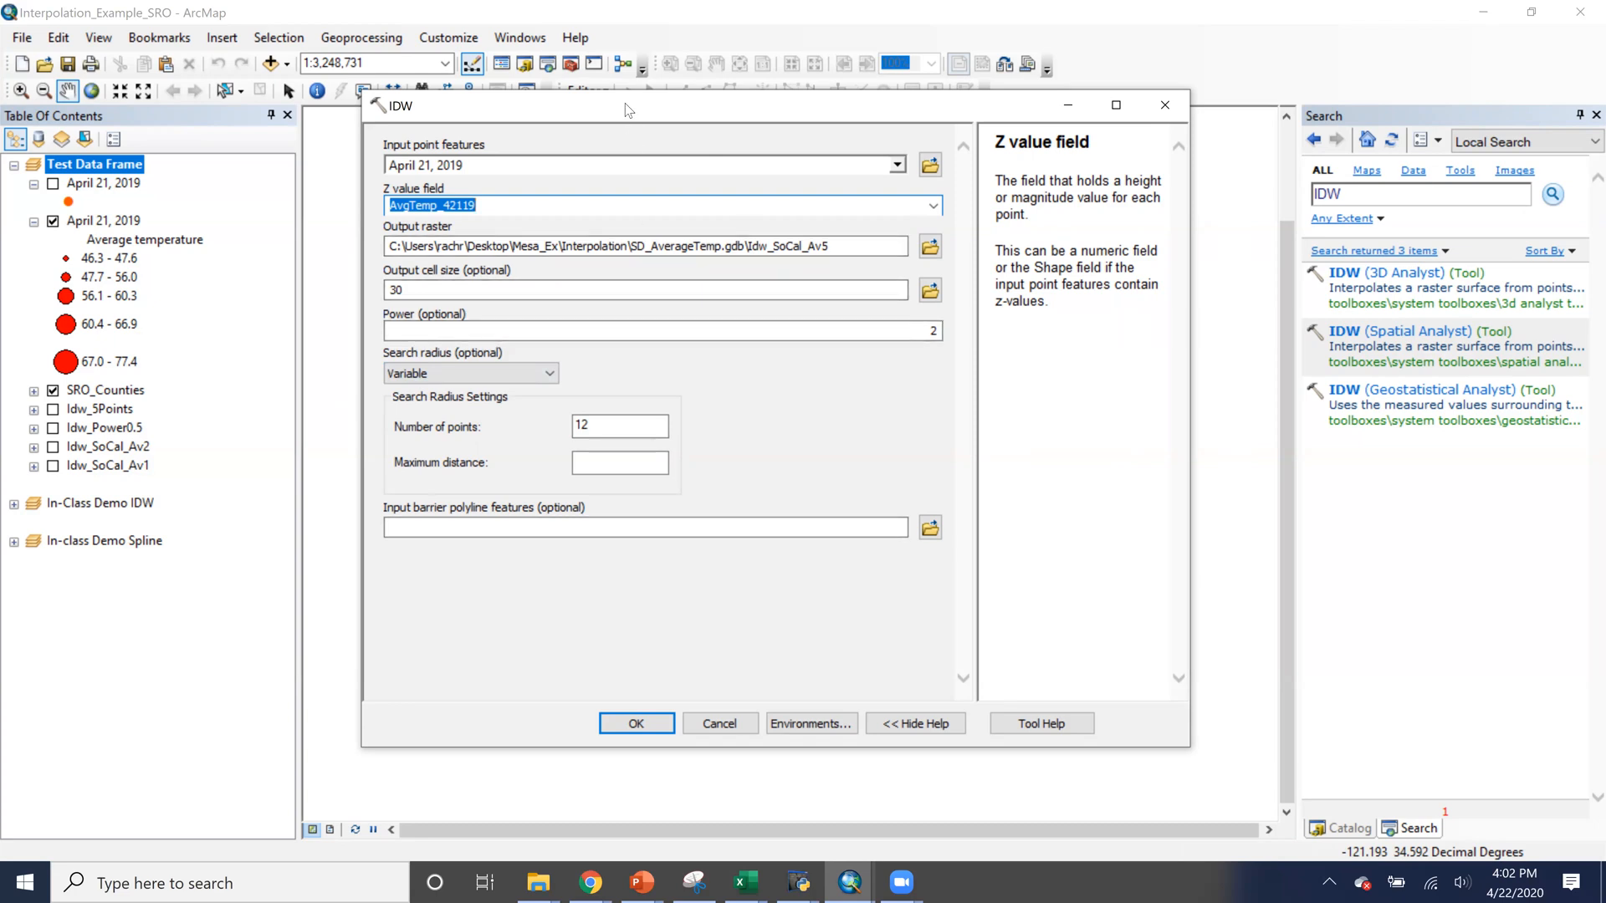
# Examine the IDW search radius types and the number of points and maximum distance settings against the station points on the map
pyautogui.moveTo(627, 109); pyautogui.dragTo(917, 103)
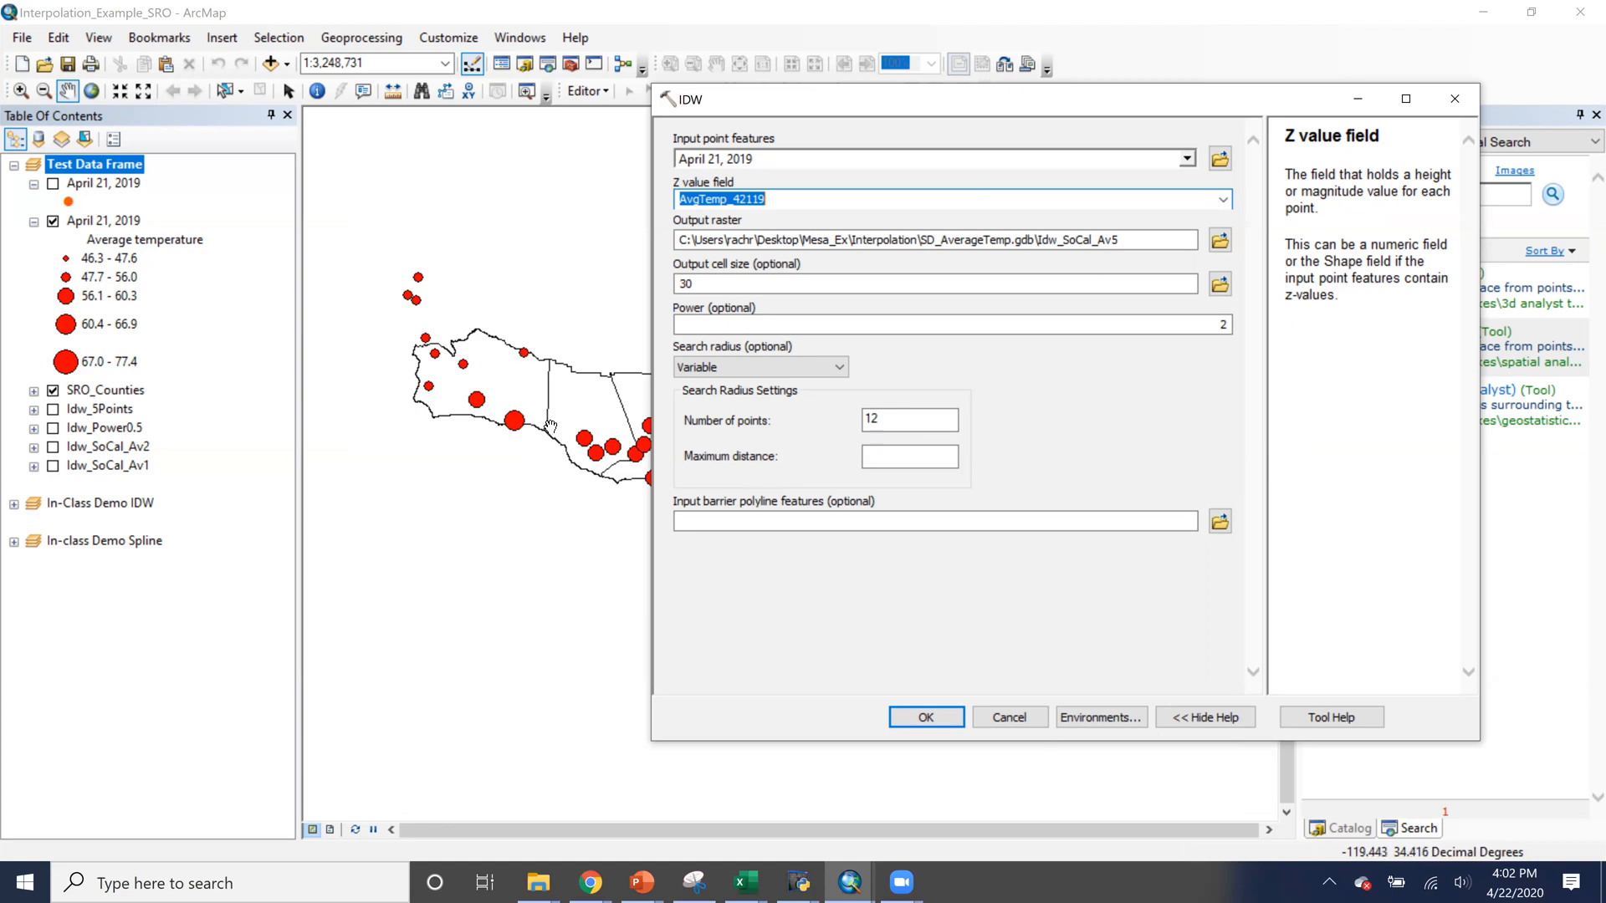
pyautogui.click(751, 369)
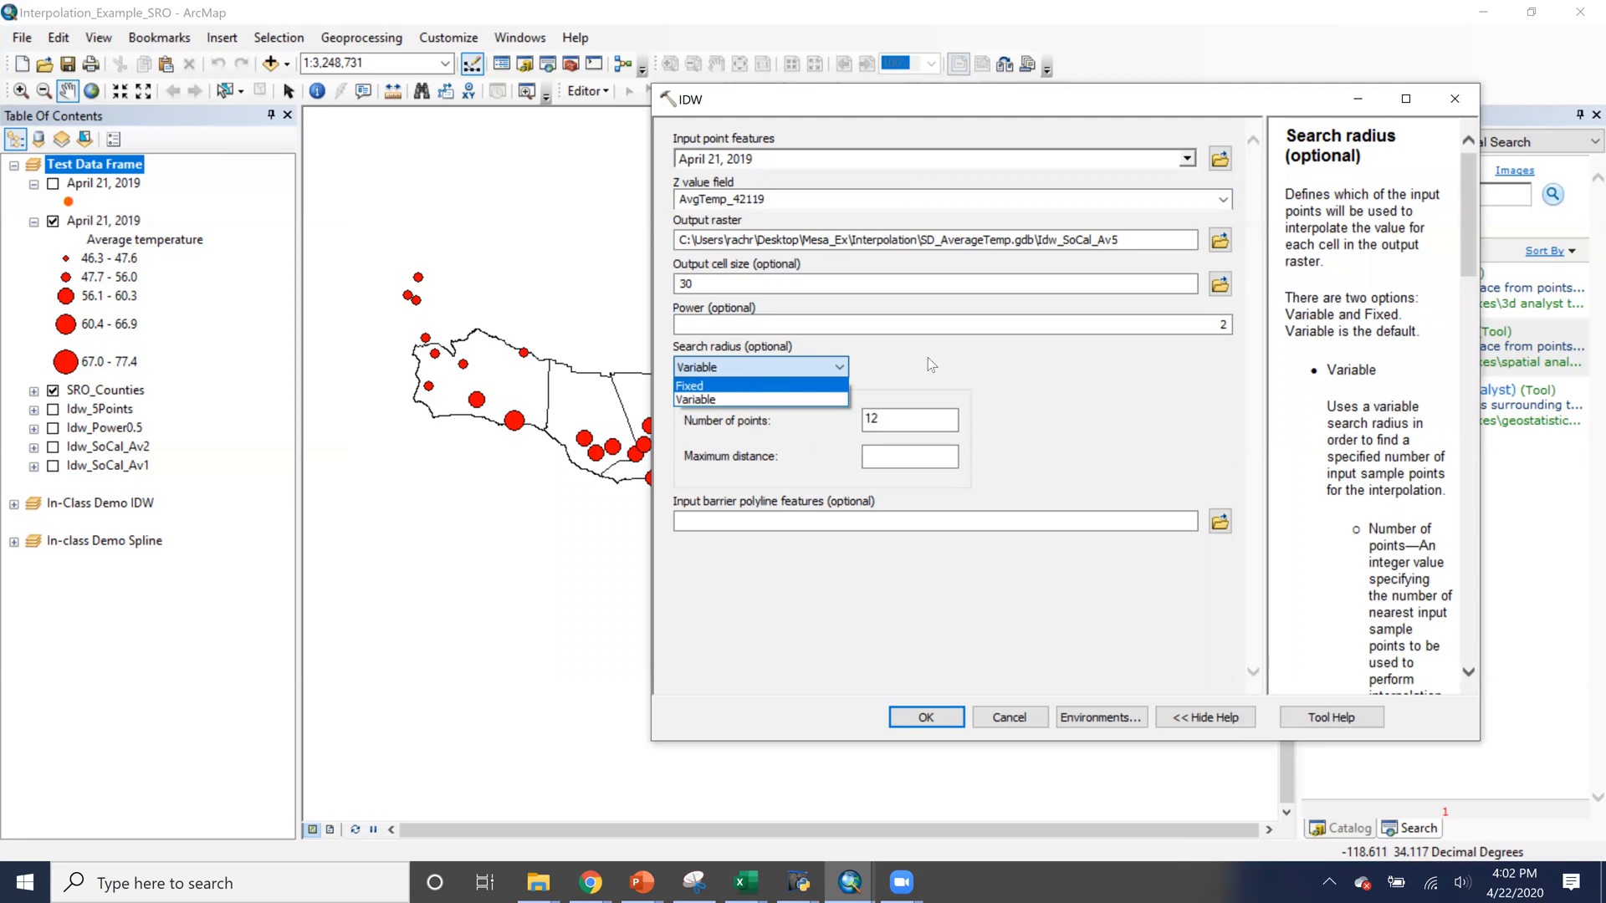
pyautogui.click(1016, 366)
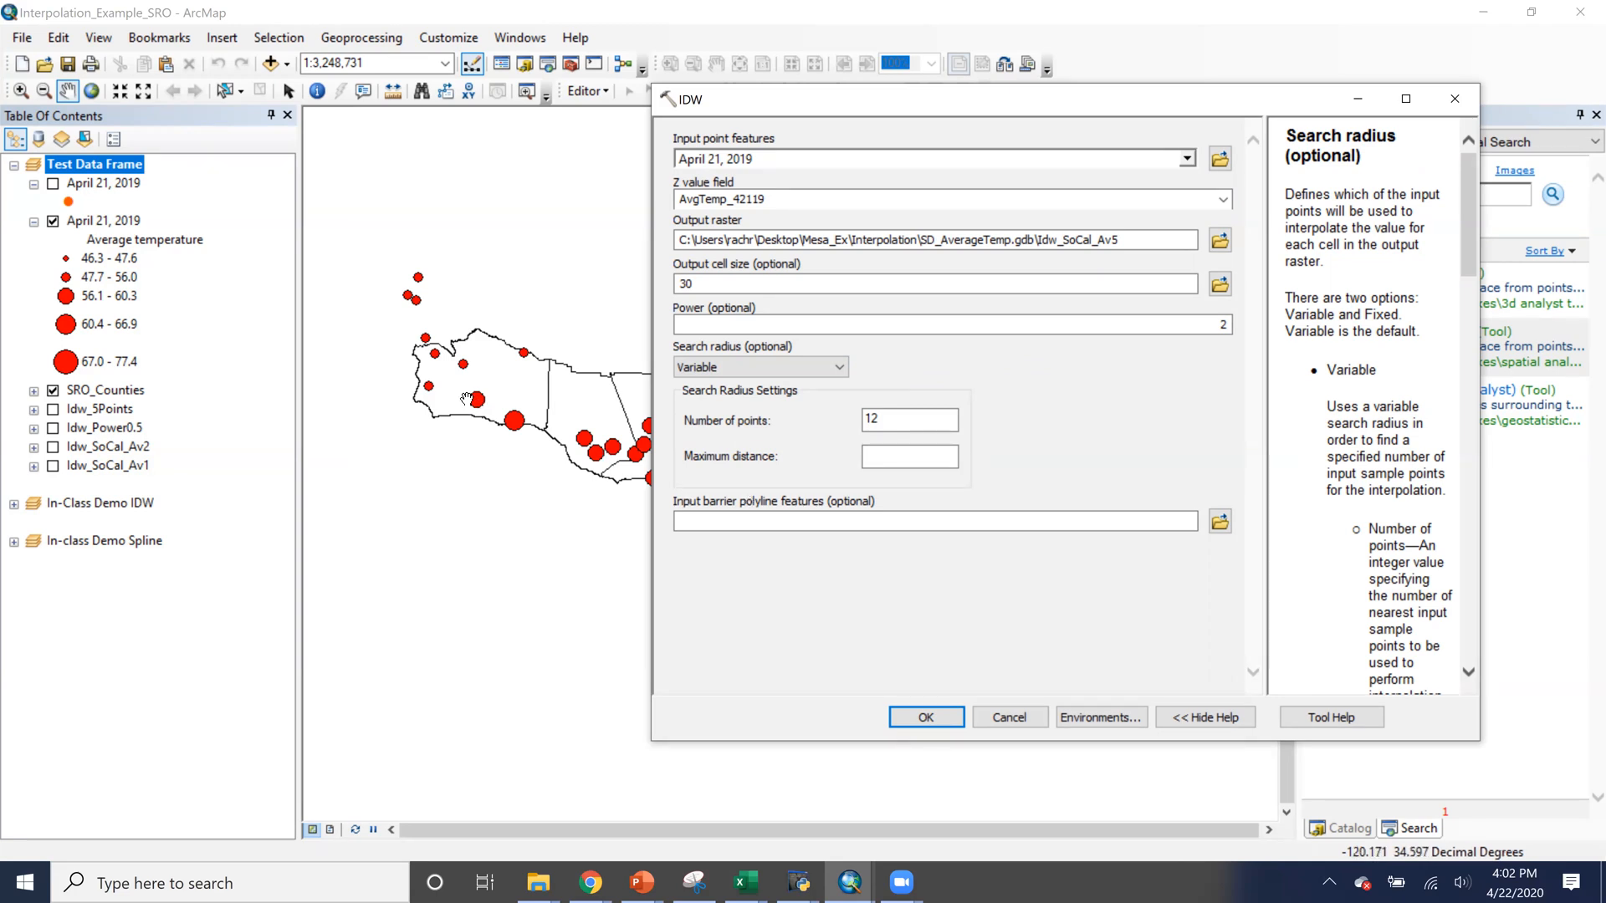
pyautogui.click(915, 456)
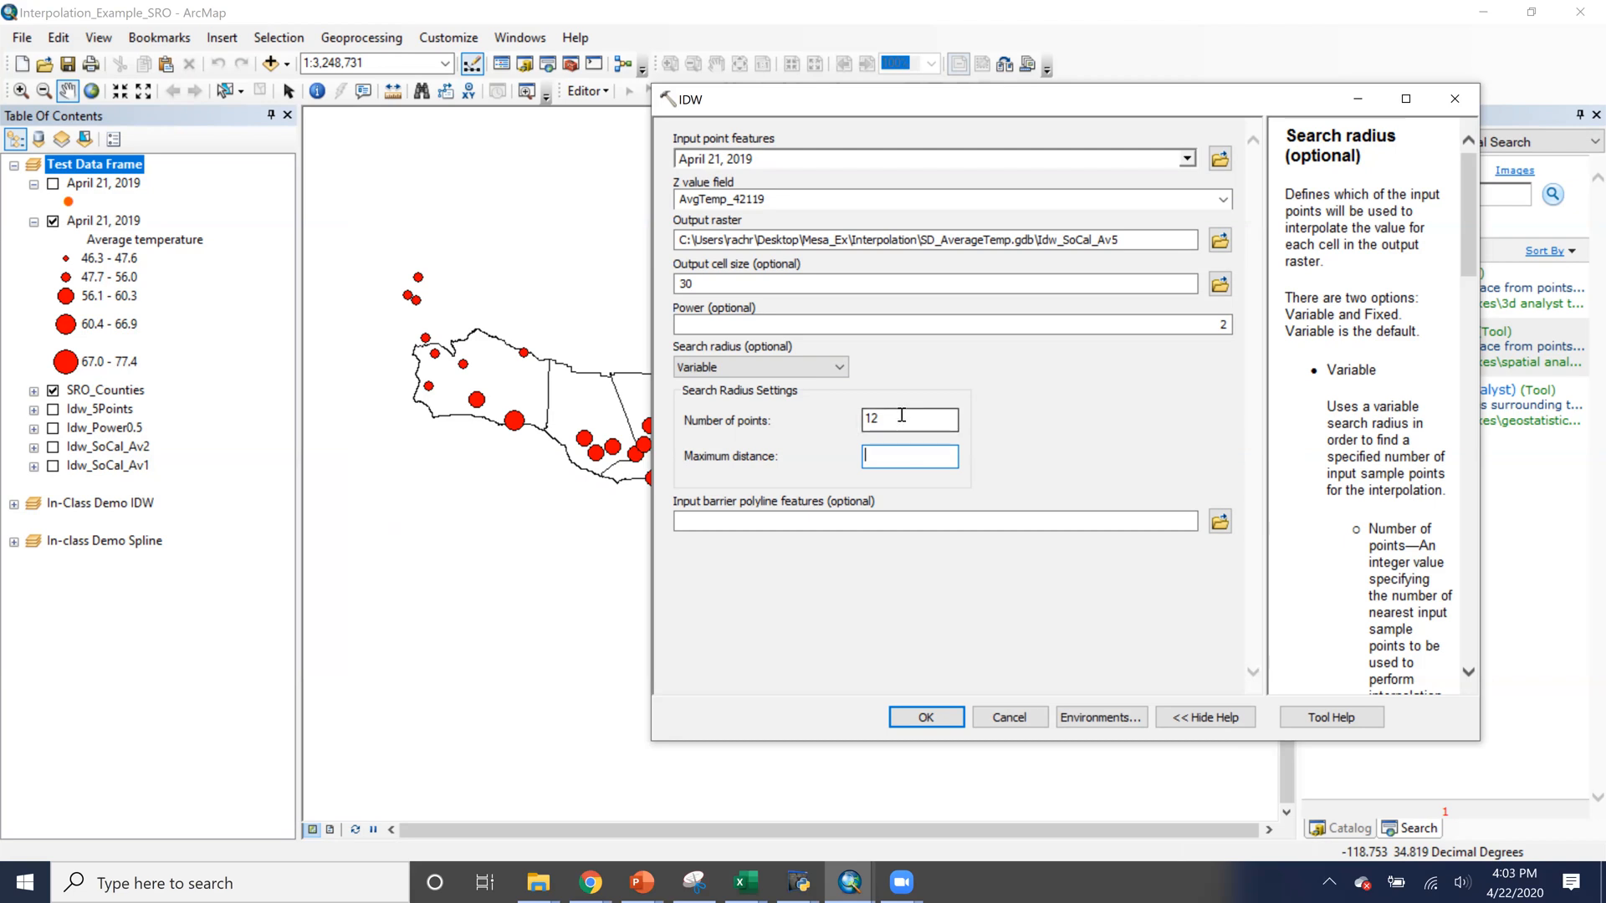
pyautogui.doubleClick(871, 418)
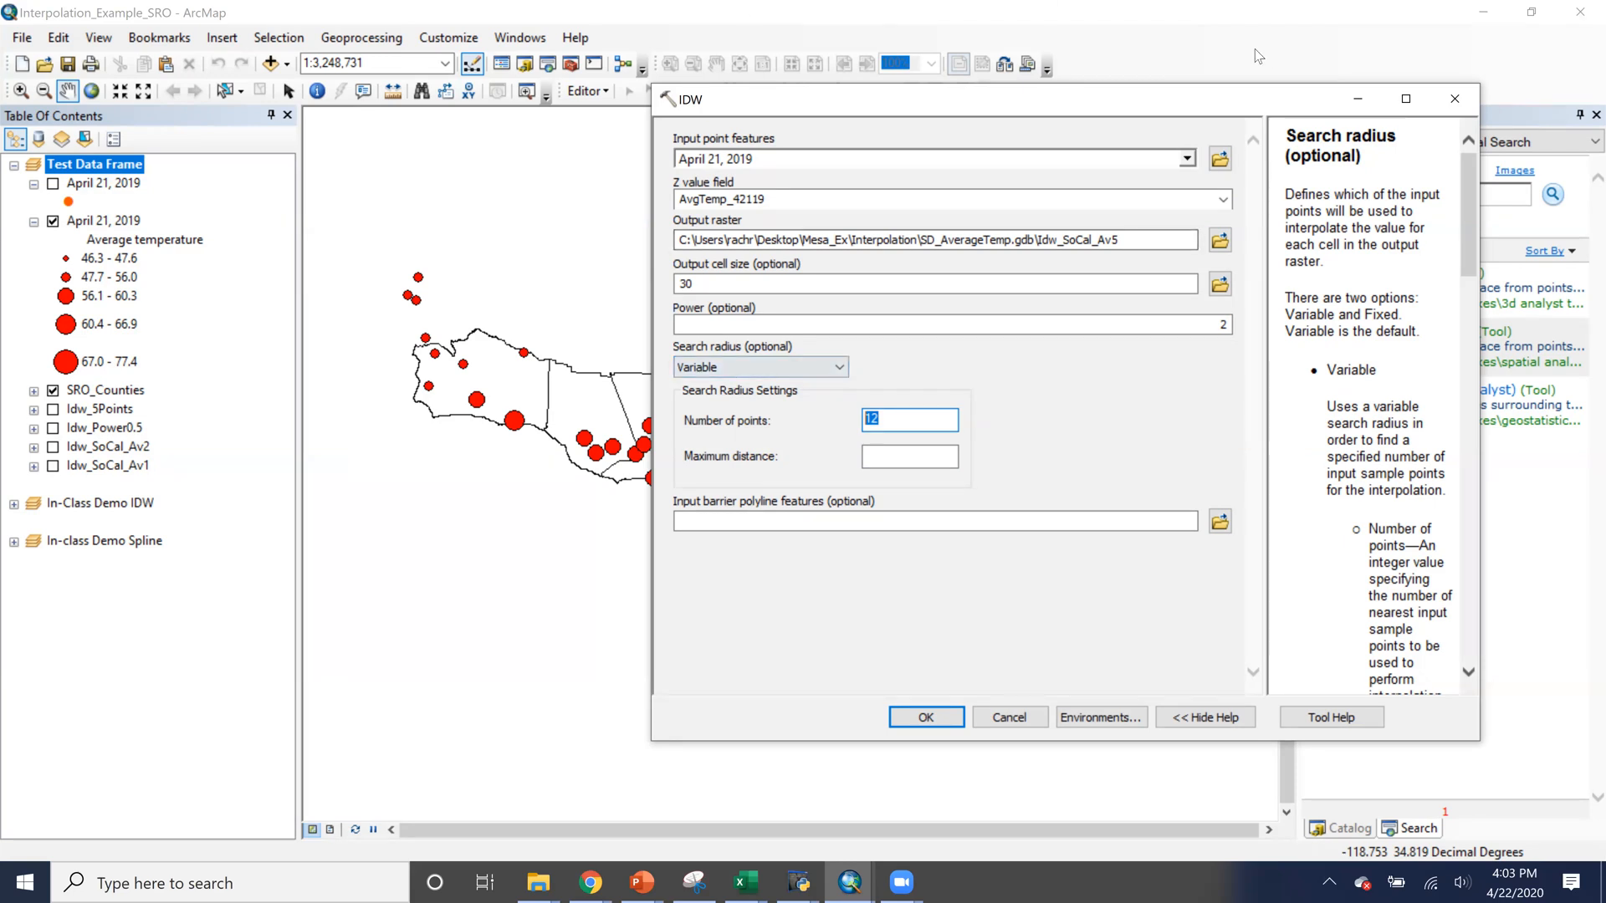
pyautogui.moveTo(1212, 103); pyautogui.dragTo(931, 572)
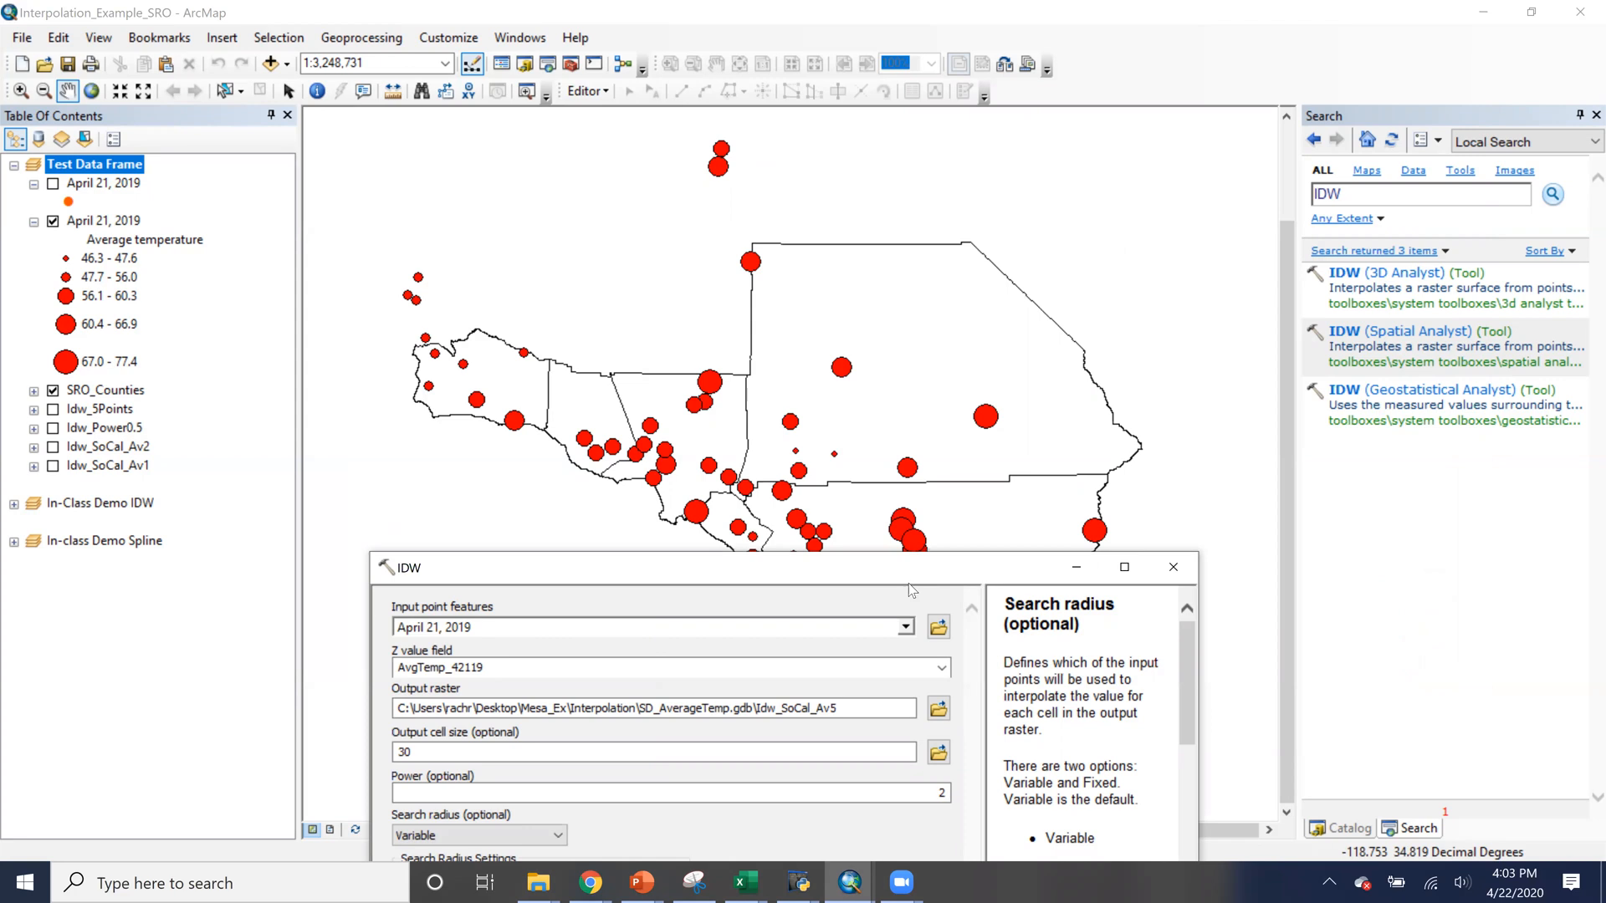
pyautogui.moveTo(912, 564); pyautogui.dragTo(966, 137)
pyautogui.doubleClick(681, 459)
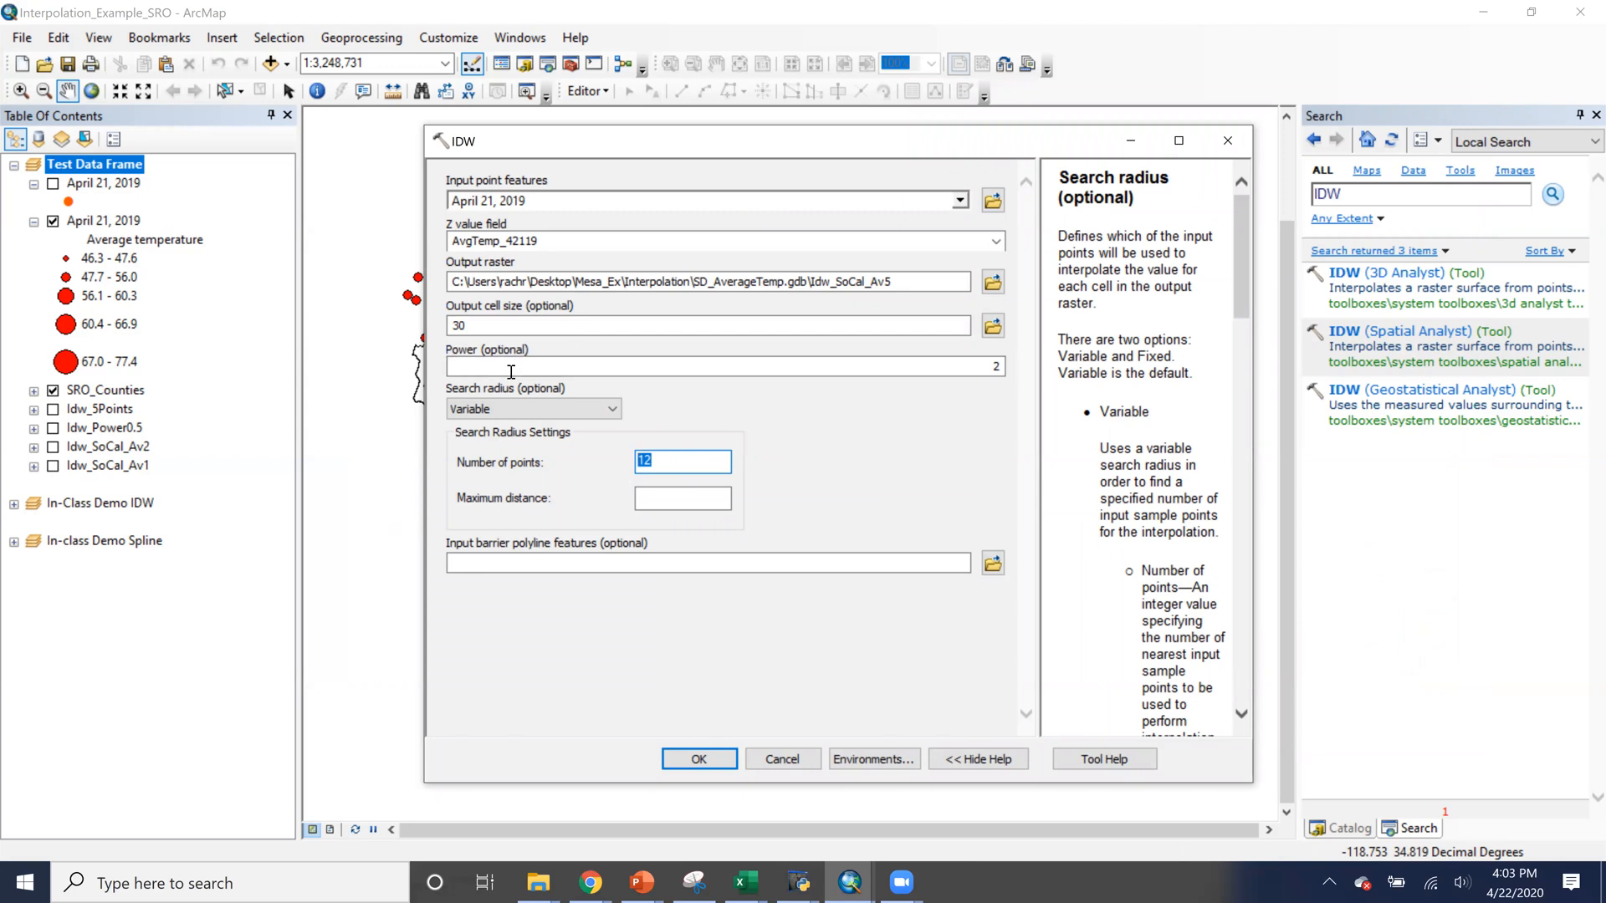
# Minimize the IDW dialog, collapse Test Data Frame, and activate the In-Class Demo IDW data frame
pyautogui.click(1130, 140)
pyautogui.click(13, 166)
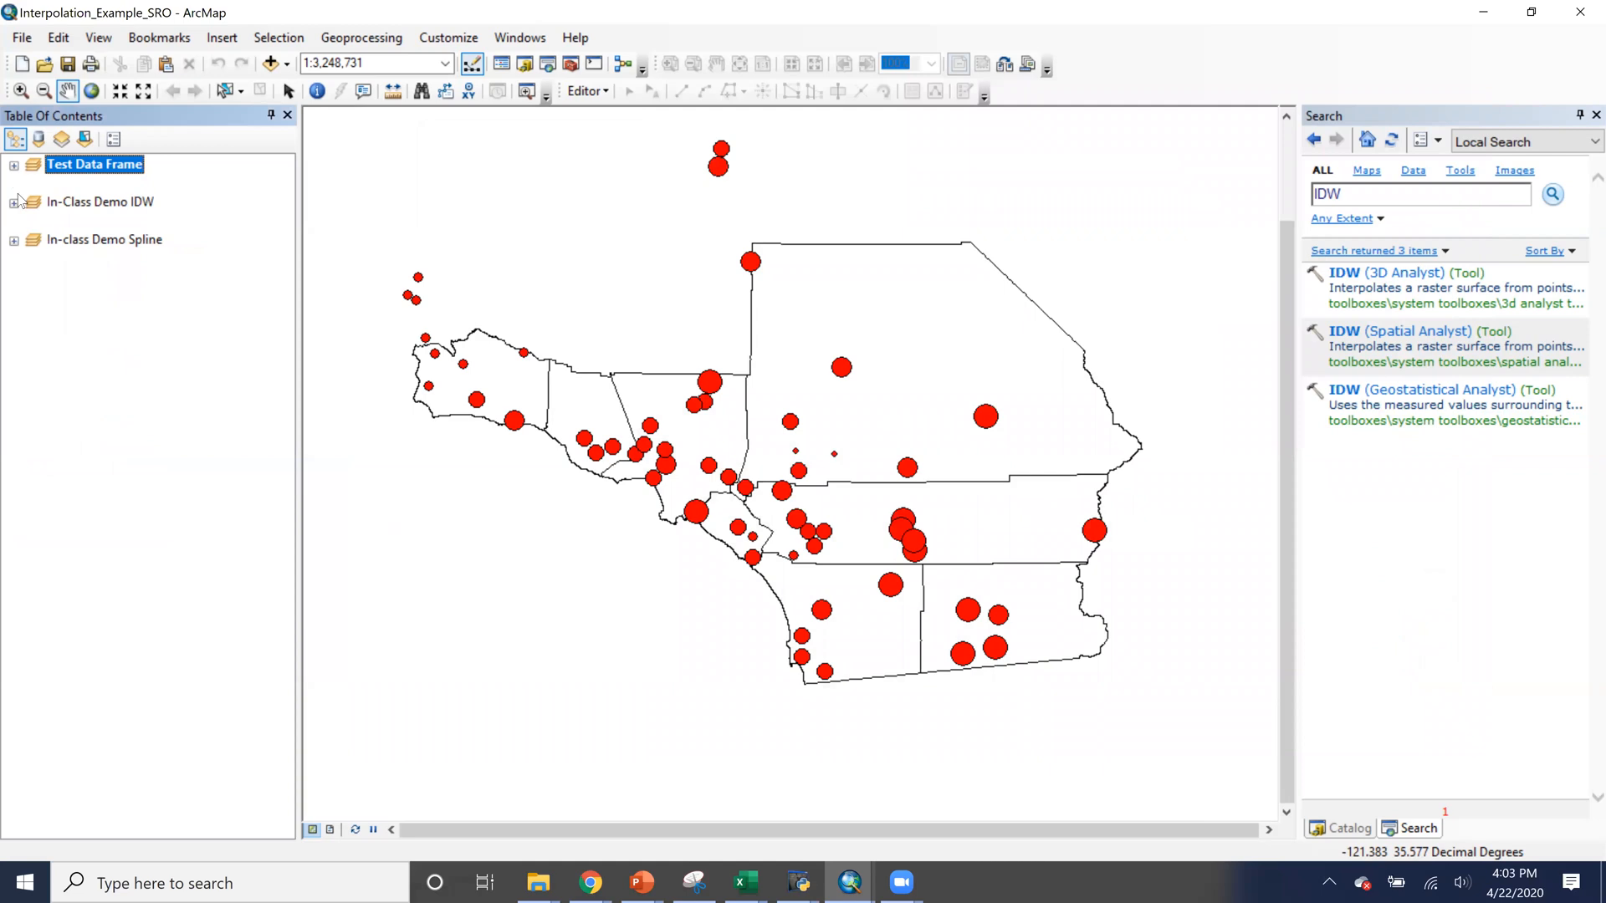
pyautogui.click(52, 199)
pyautogui.rightClick(52, 198)
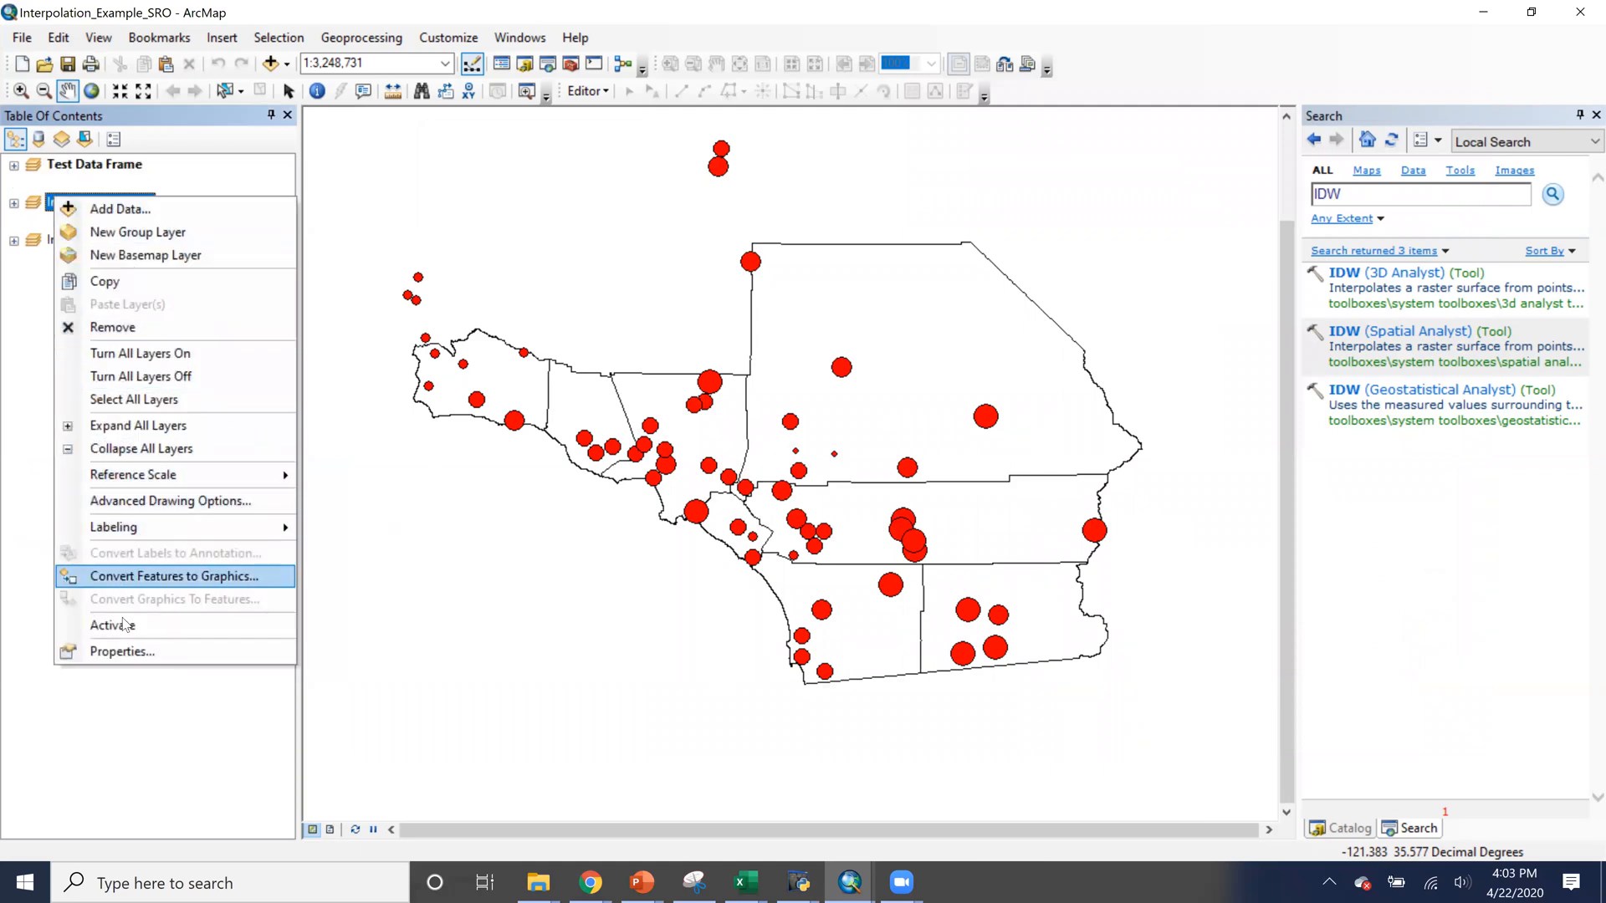
pyautogui.click(122, 621)
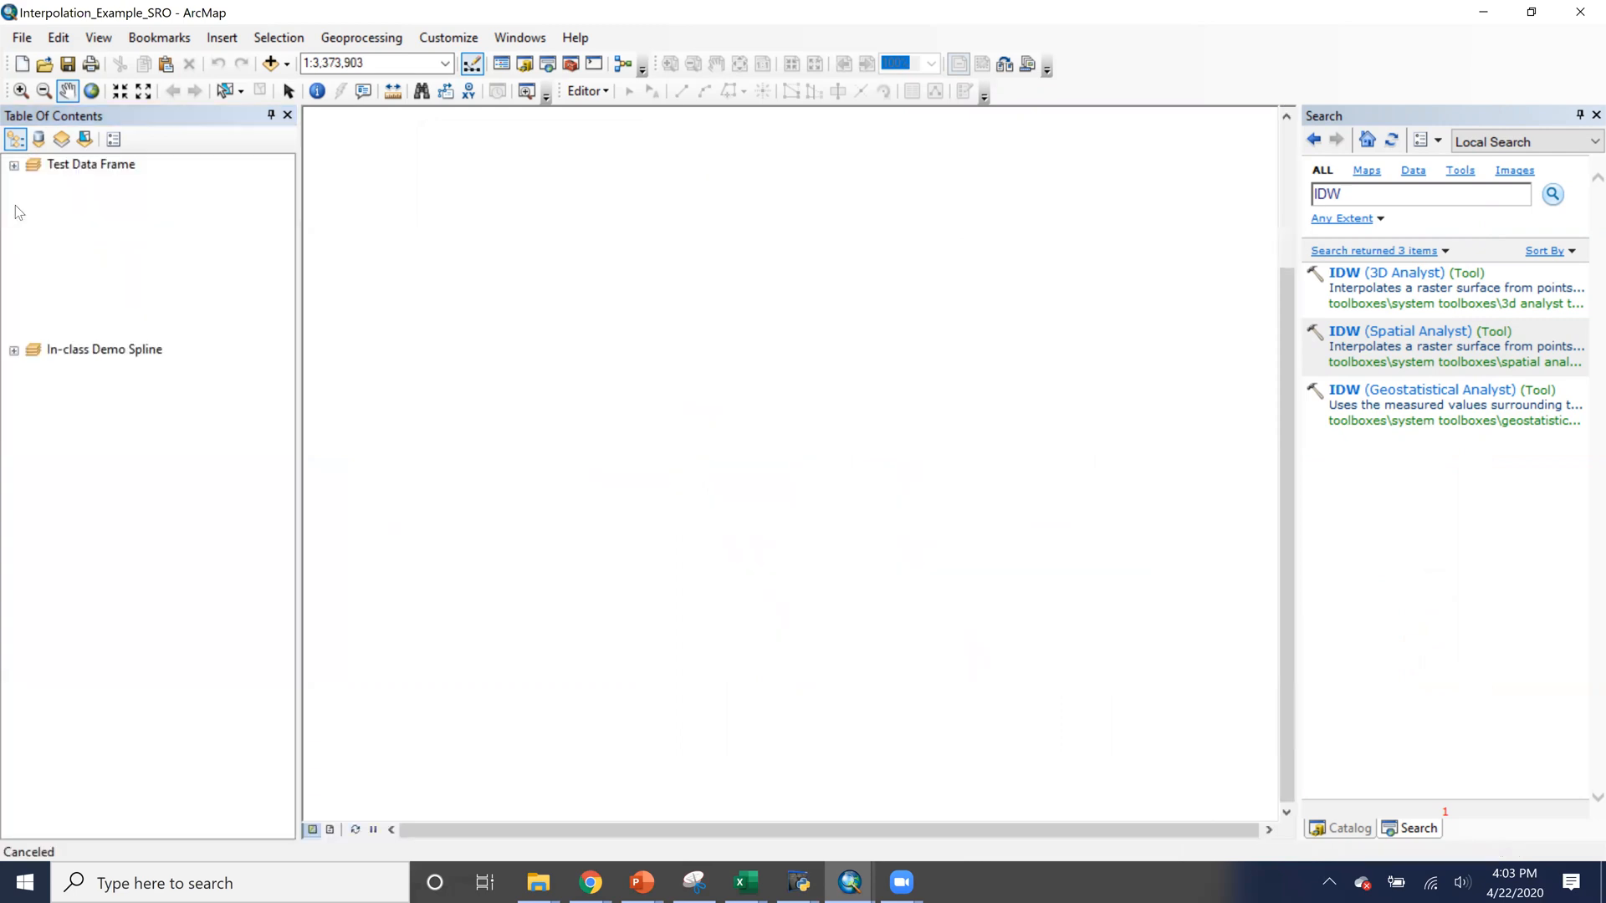
# Zoom the map to the SRO_Counties layer in the In-Class Demo IDW data frame
pyautogui.click(53, 221)
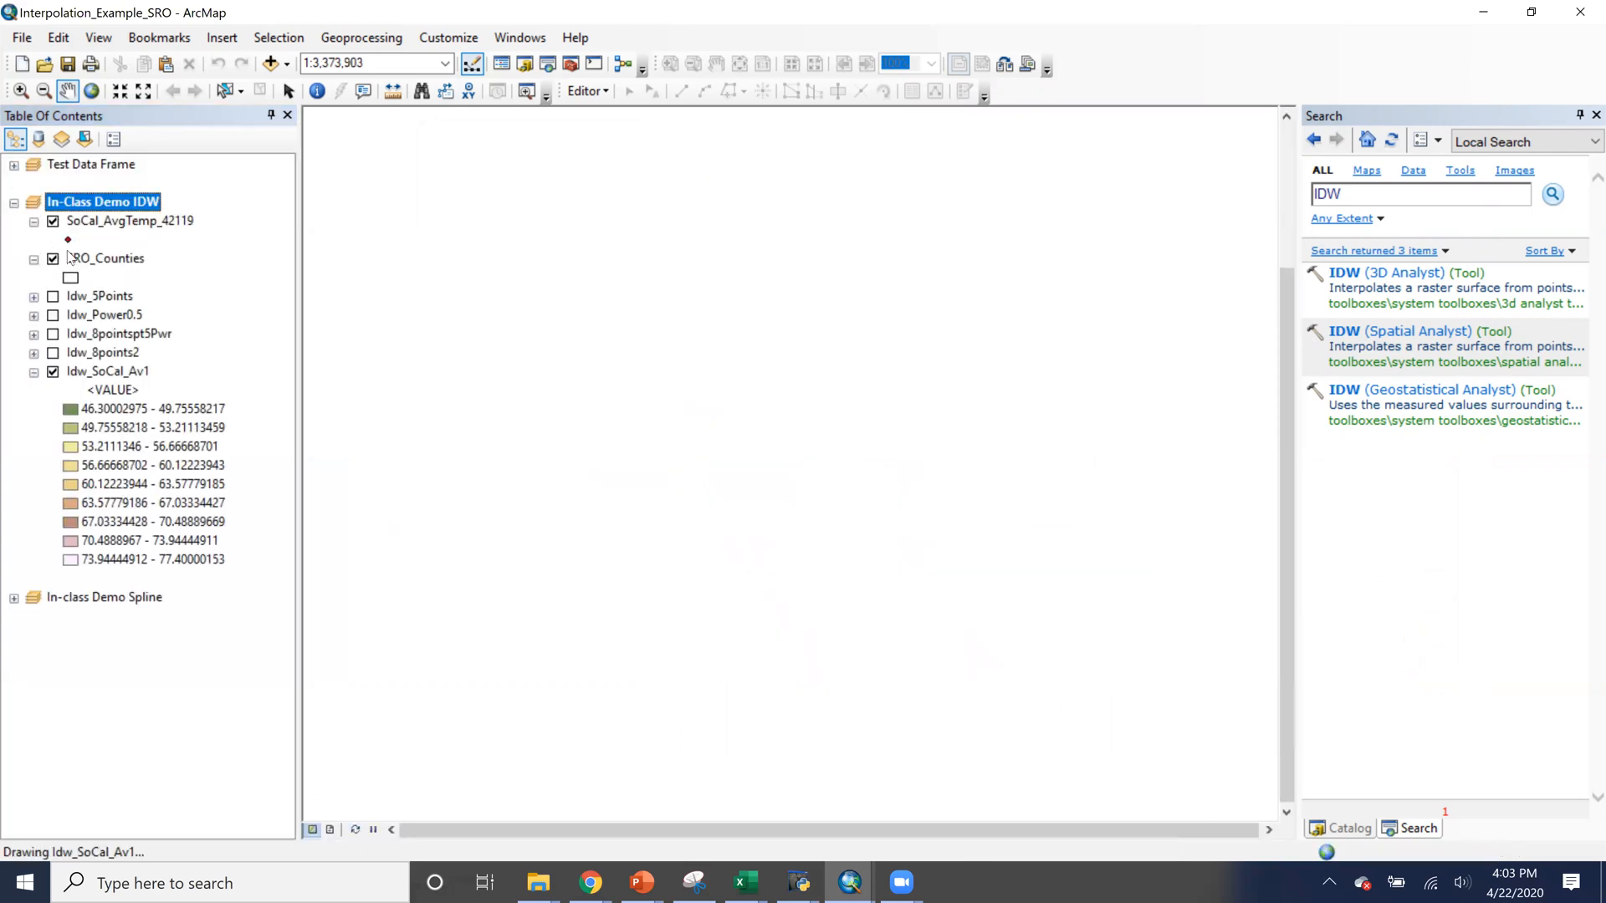
pyautogui.click(75, 257)
pyautogui.rightClick(99, 251)
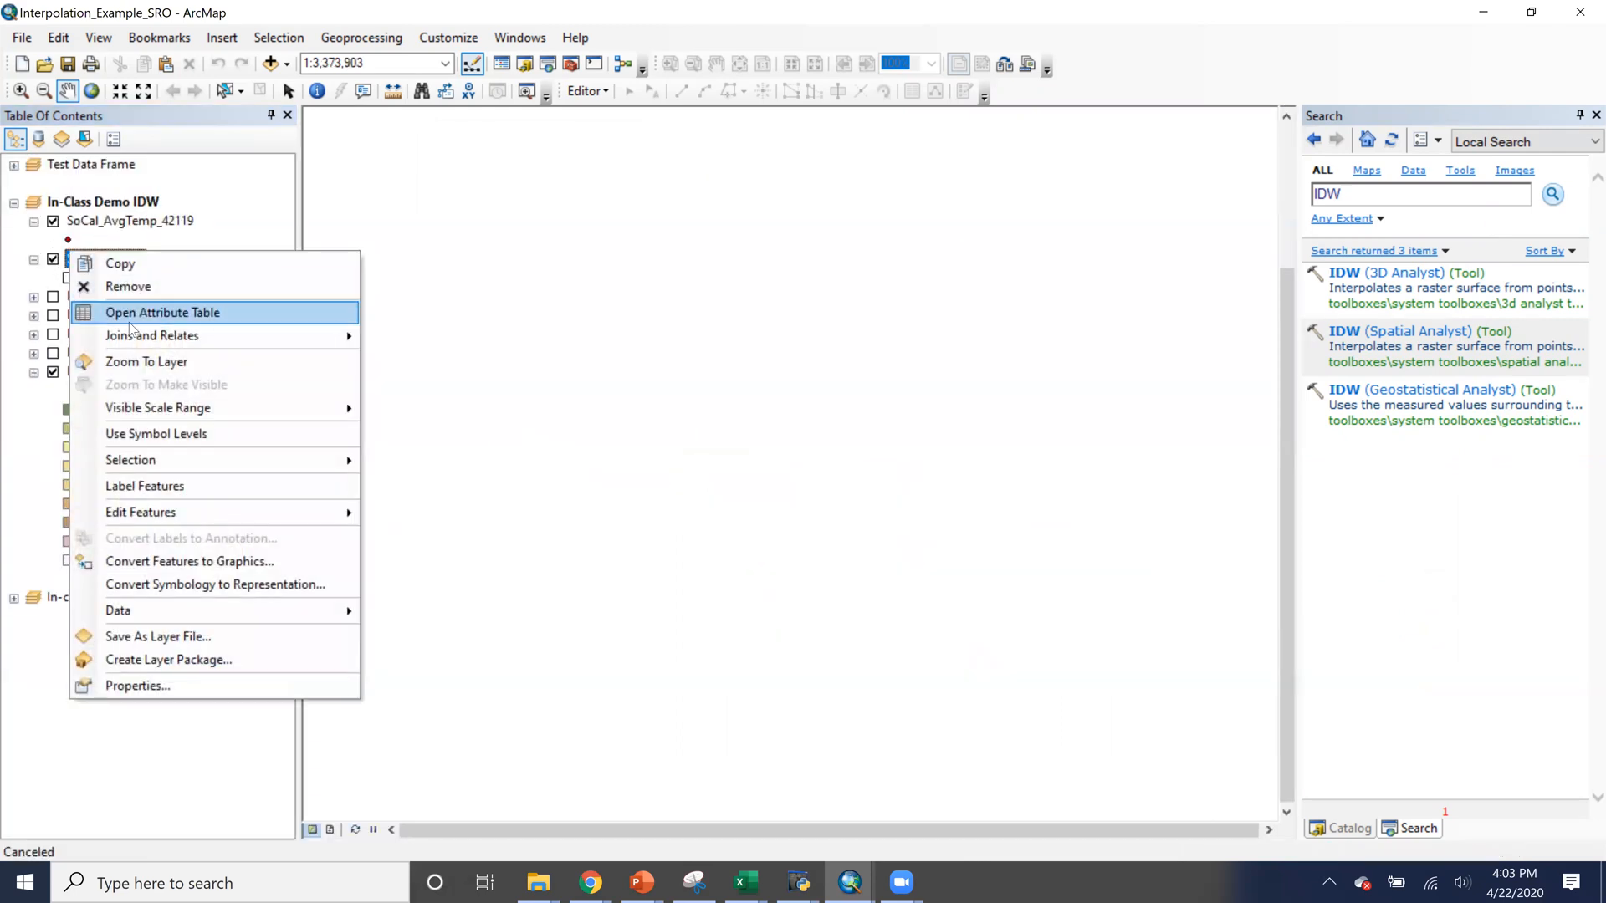
pyautogui.click(144, 360)
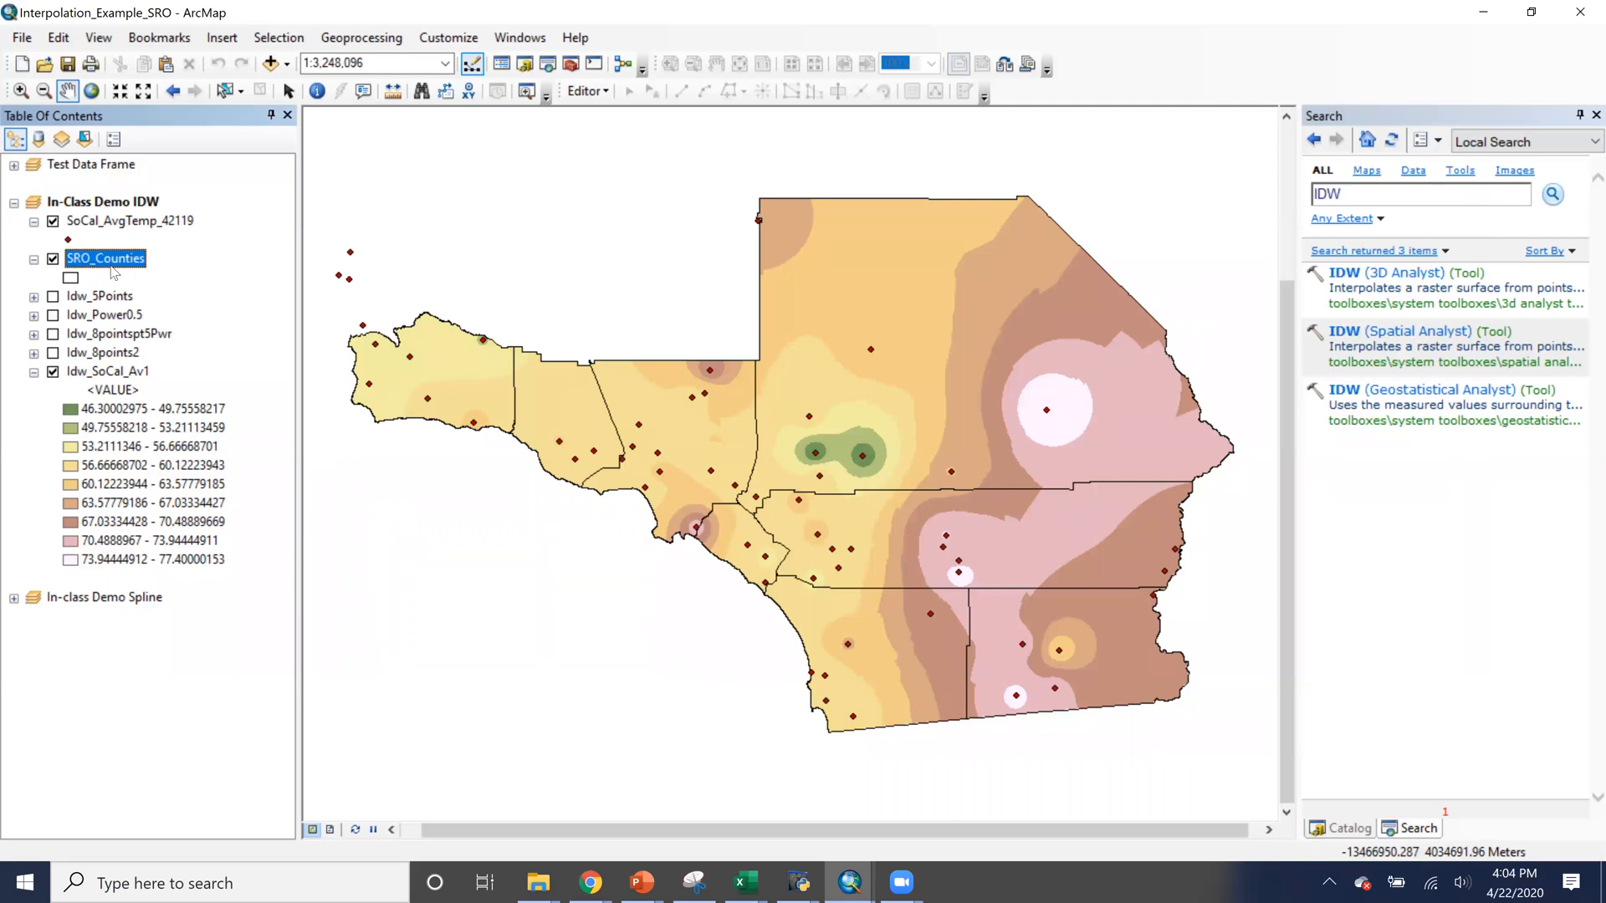
# Open the attribute table of SoCal_AvgTemp_42119 and sort the AvgTemp_42119 field in ascending order
pyautogui.rightClick(123, 219)
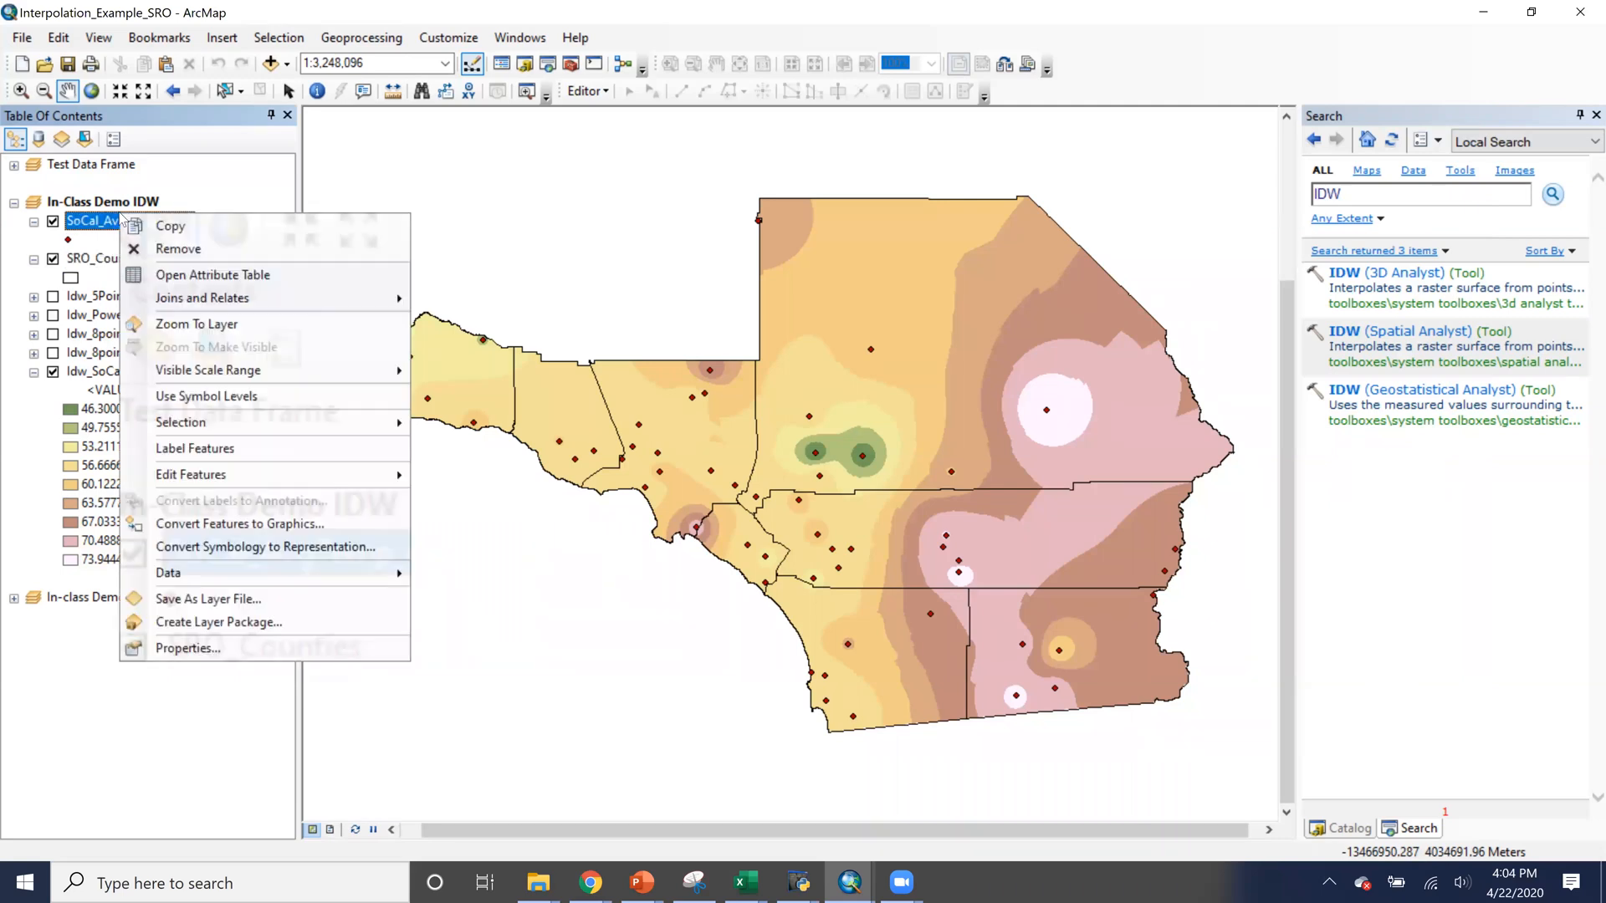
pyautogui.click(201, 275)
pyautogui.click(1134, 610)
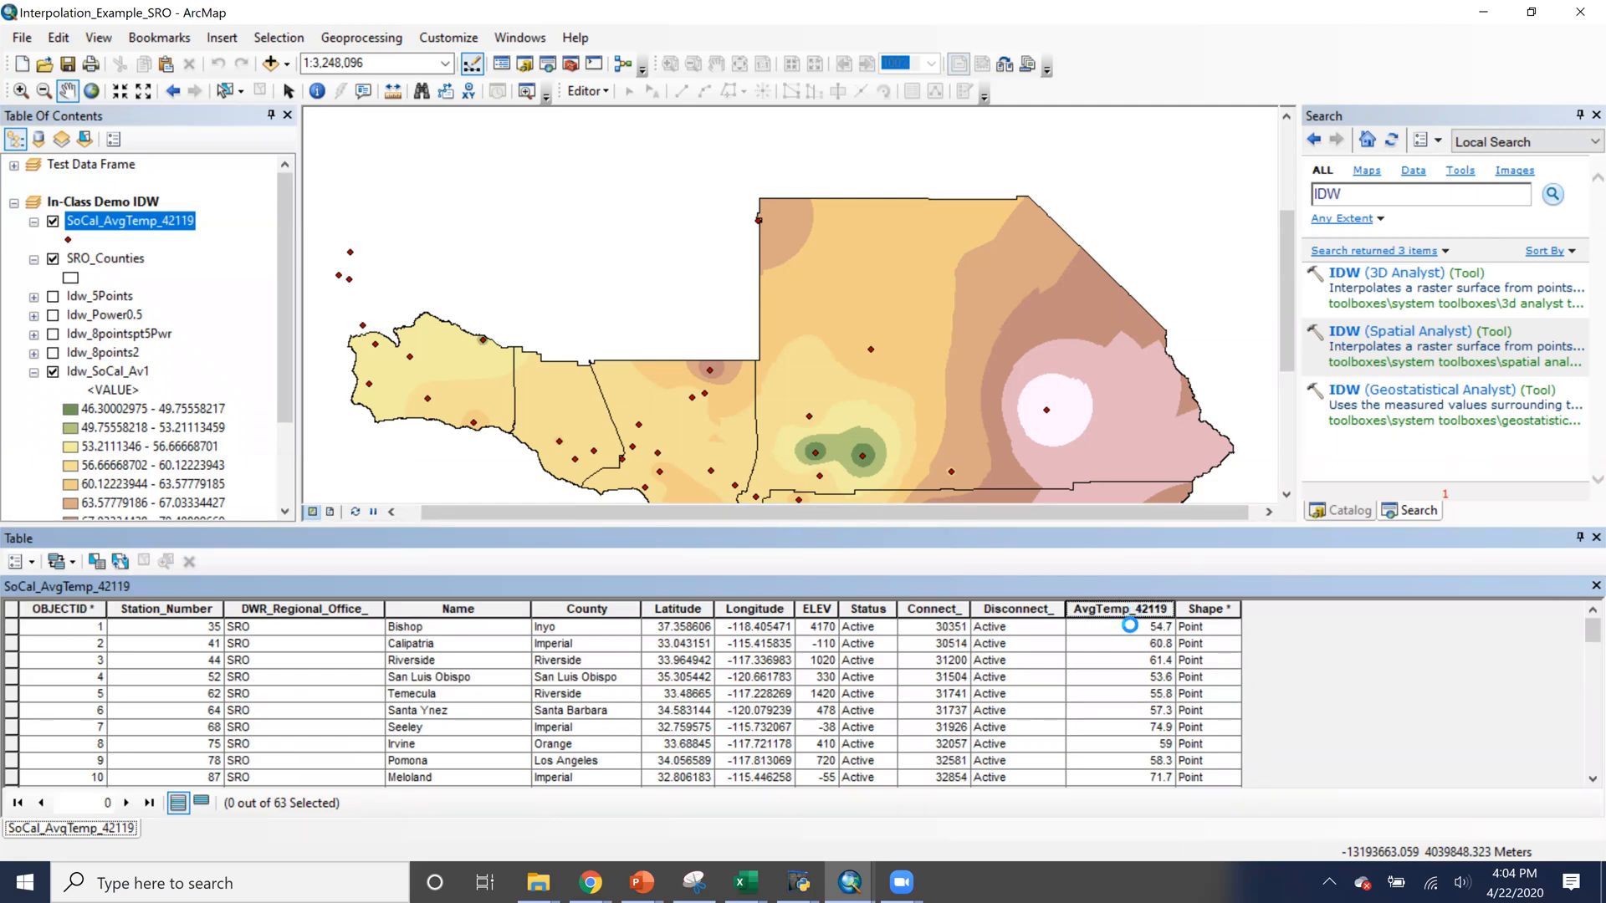
pyautogui.rightClick(1129, 625)
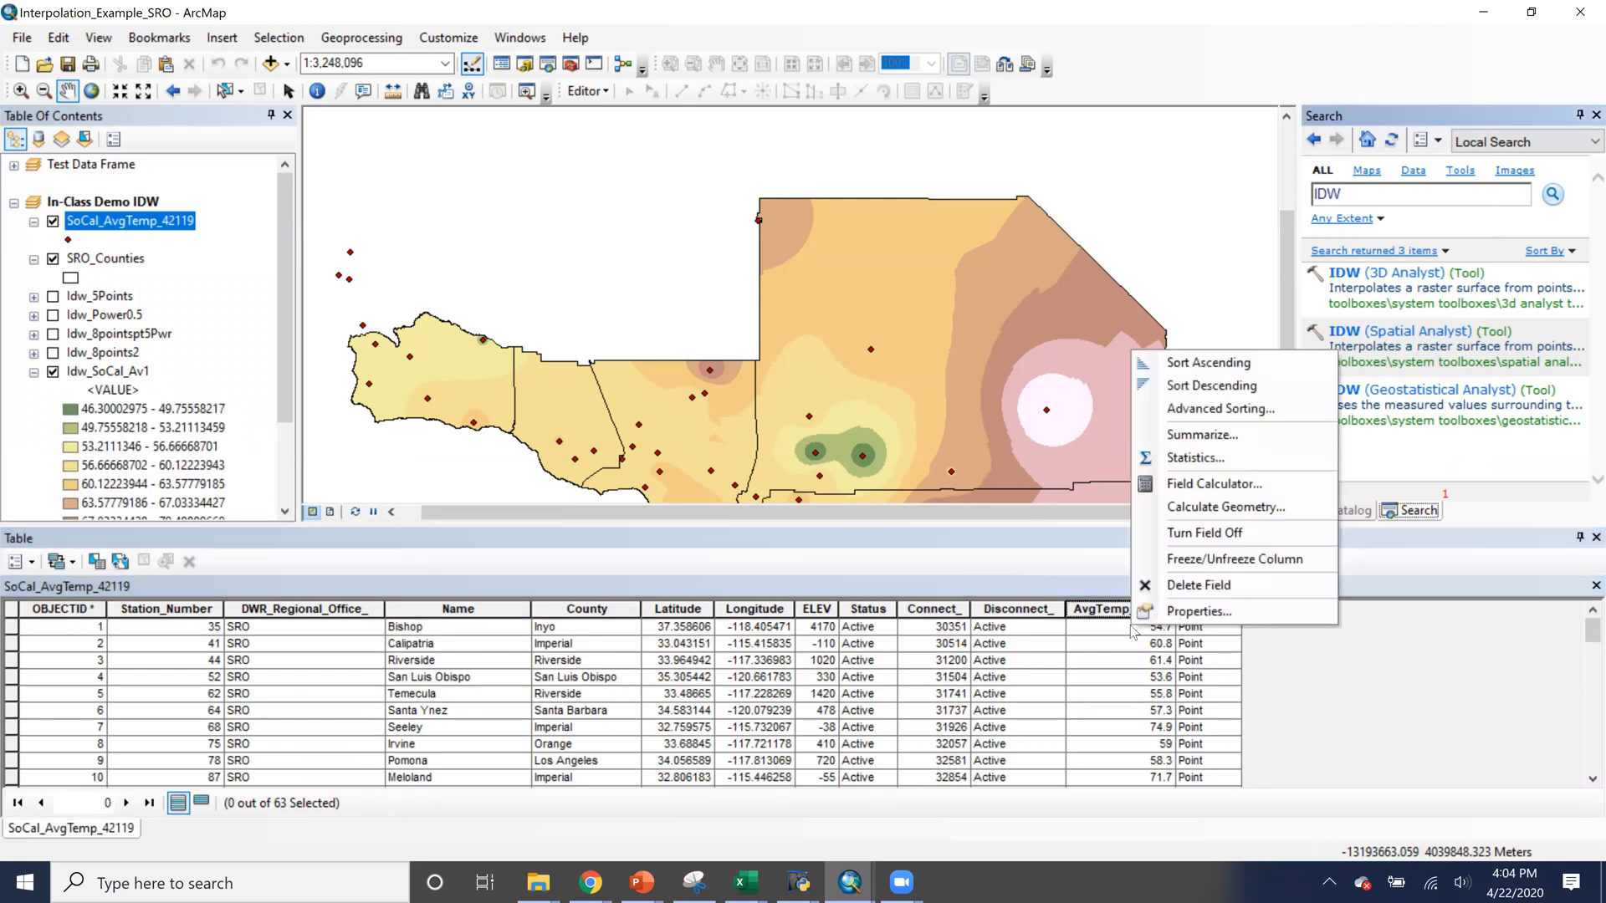
pyautogui.click(1196, 365)
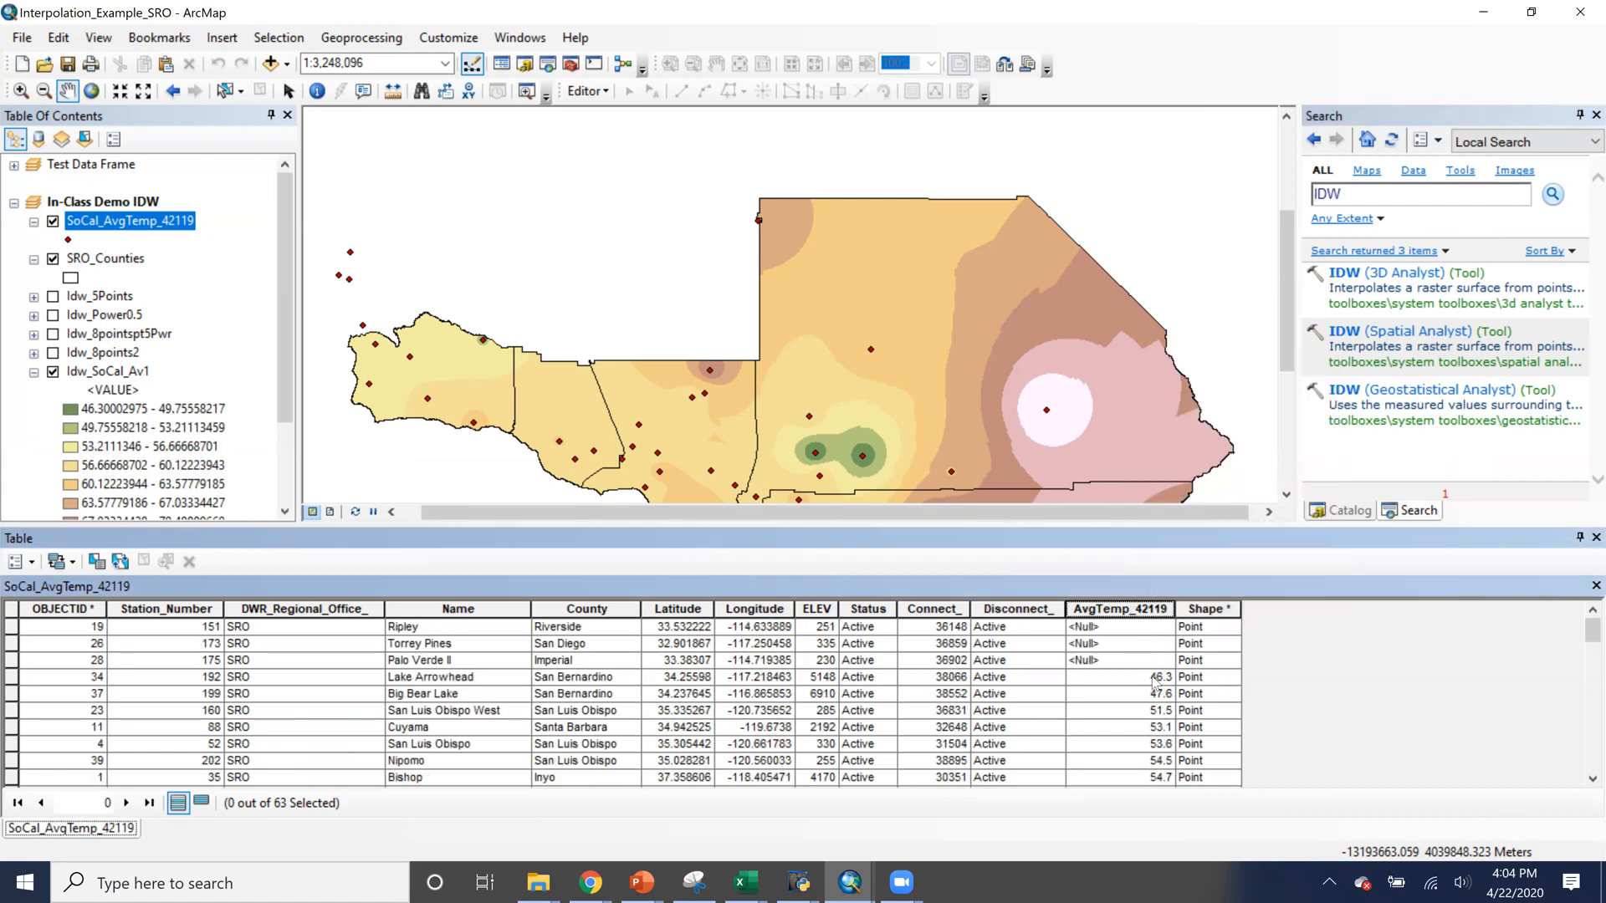
# Check the highest AvgTemp_42119 values at the end of the sorted table against the raster legend, and close the table
pyautogui.scroll(-15, 1158, 694)
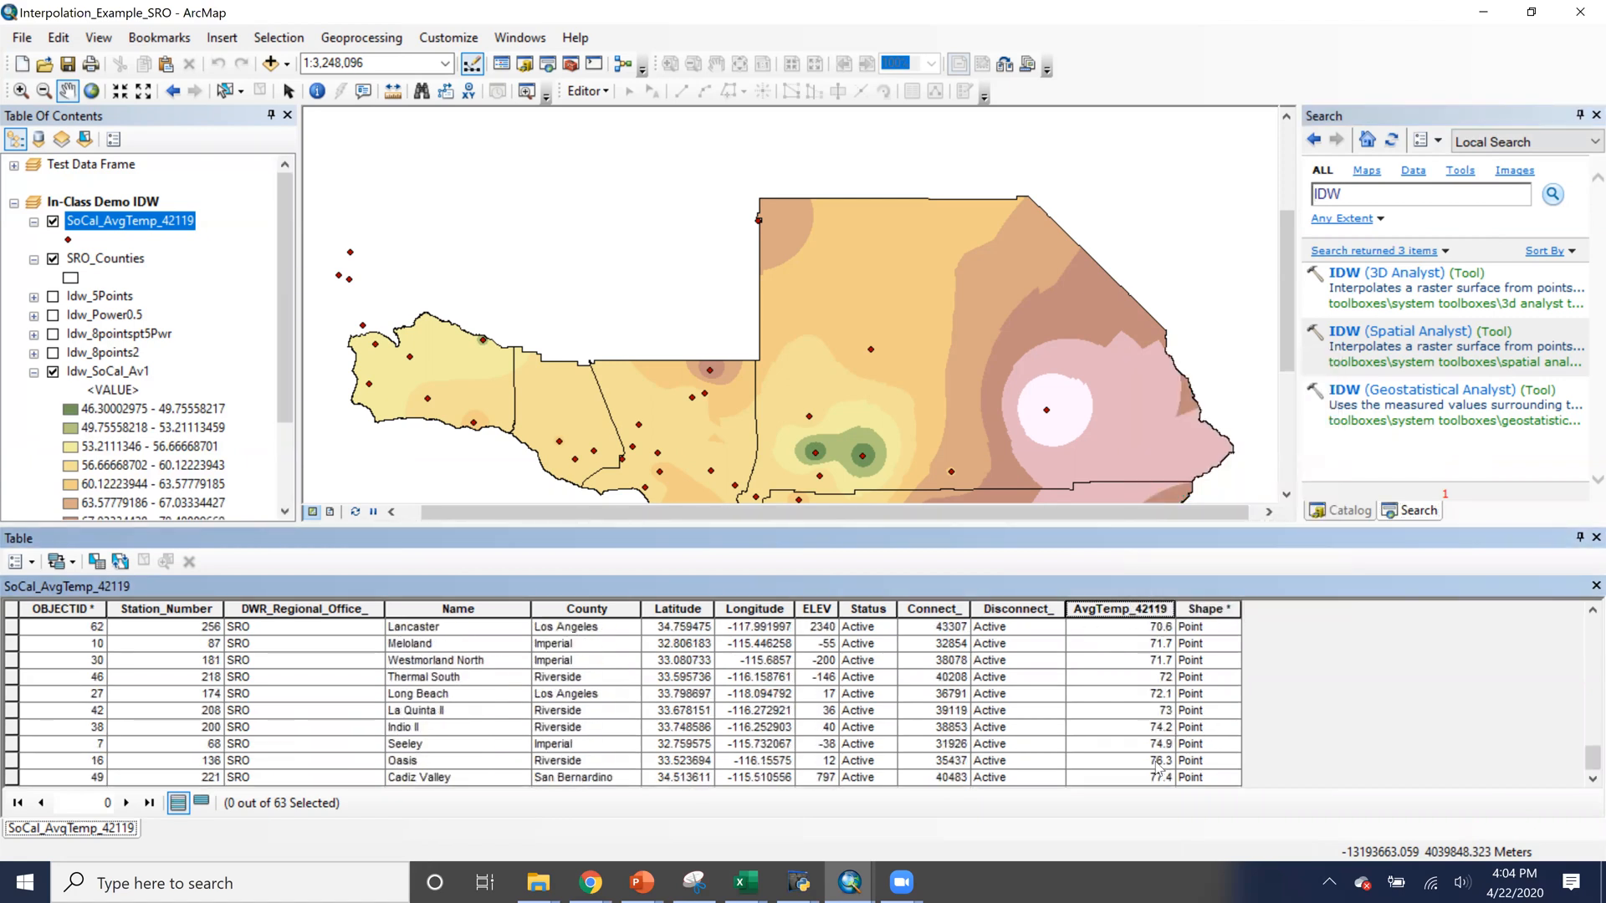
pyautogui.moveTo(1283, 535); pyautogui.dragTo(1269, 418)
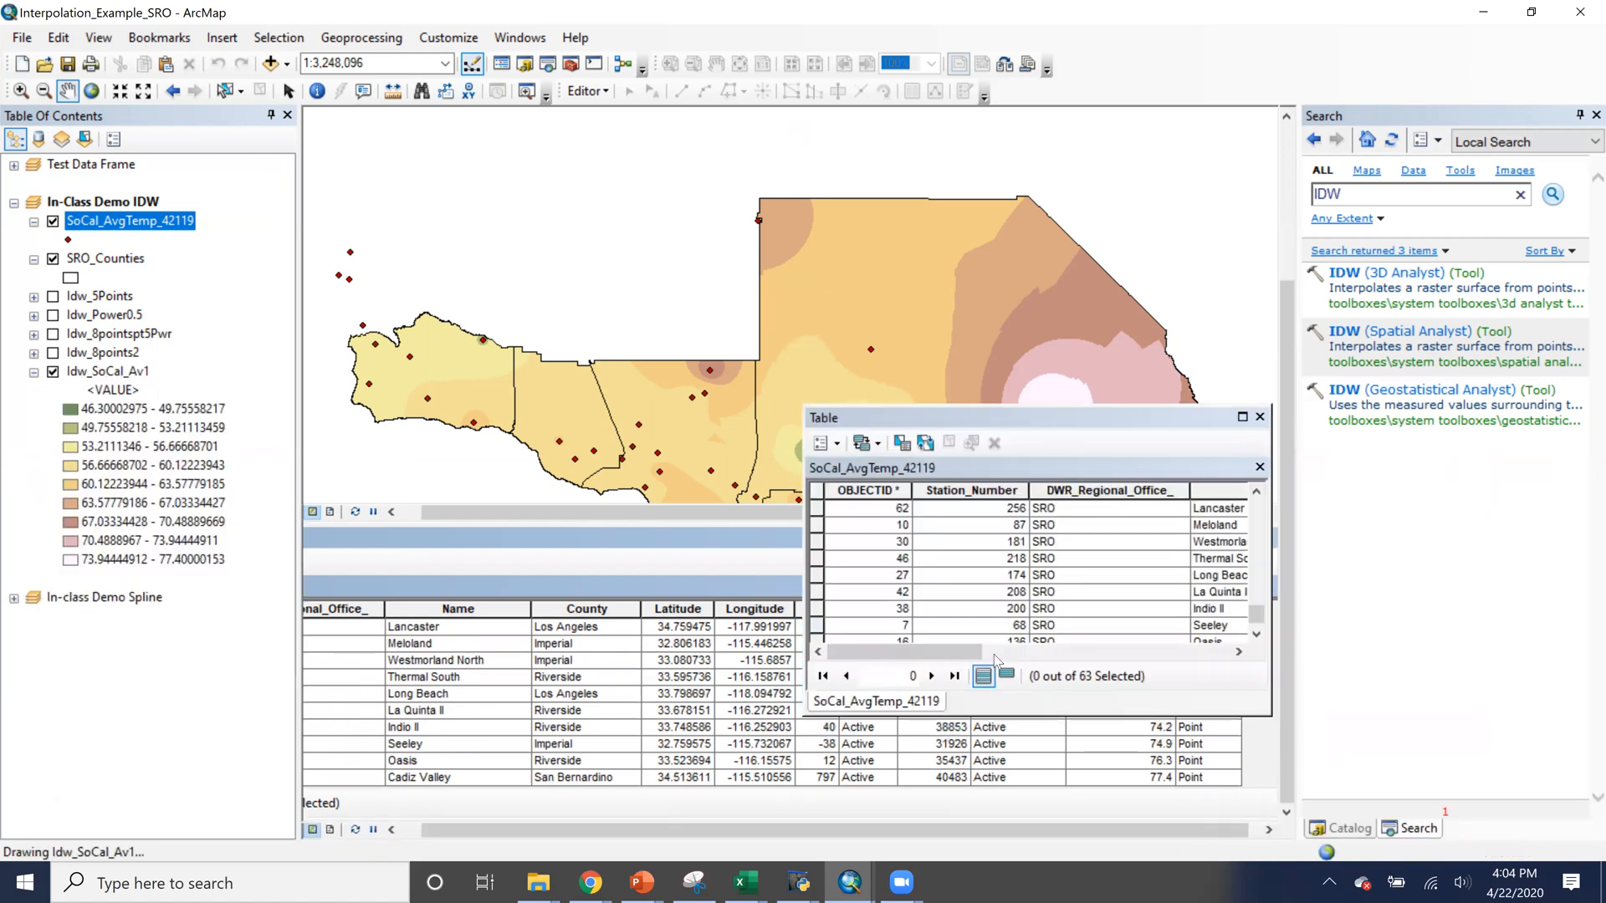
pyautogui.moveTo(950, 651); pyautogui.dragTo(1204, 652)
pyautogui.scroll(-1, 1186, 631)
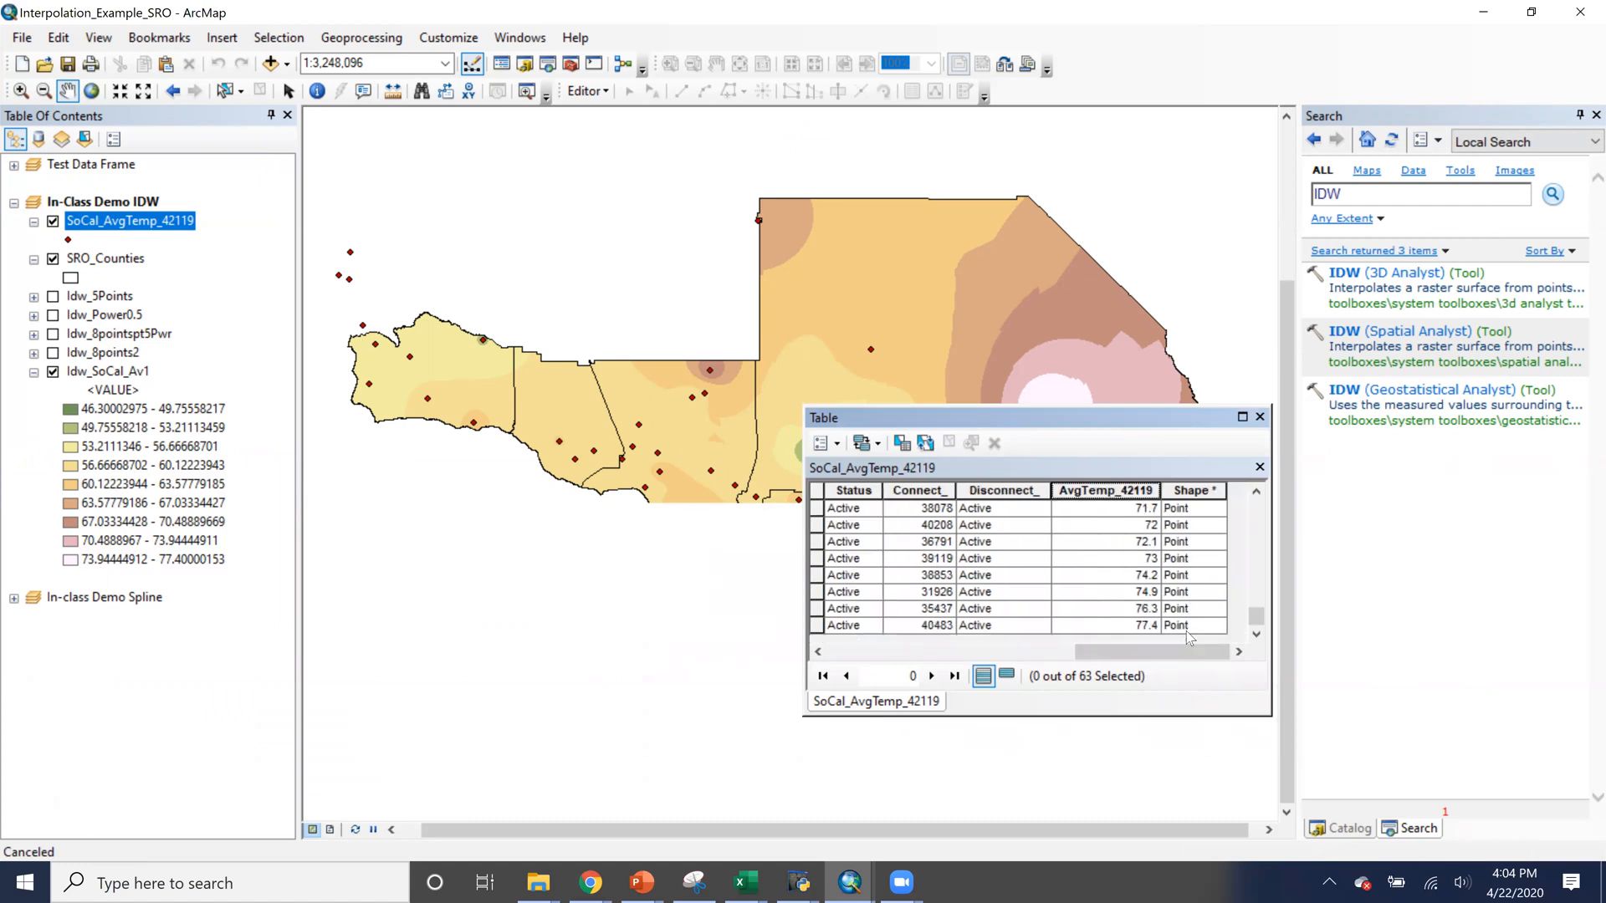
pyautogui.click(1260, 417)
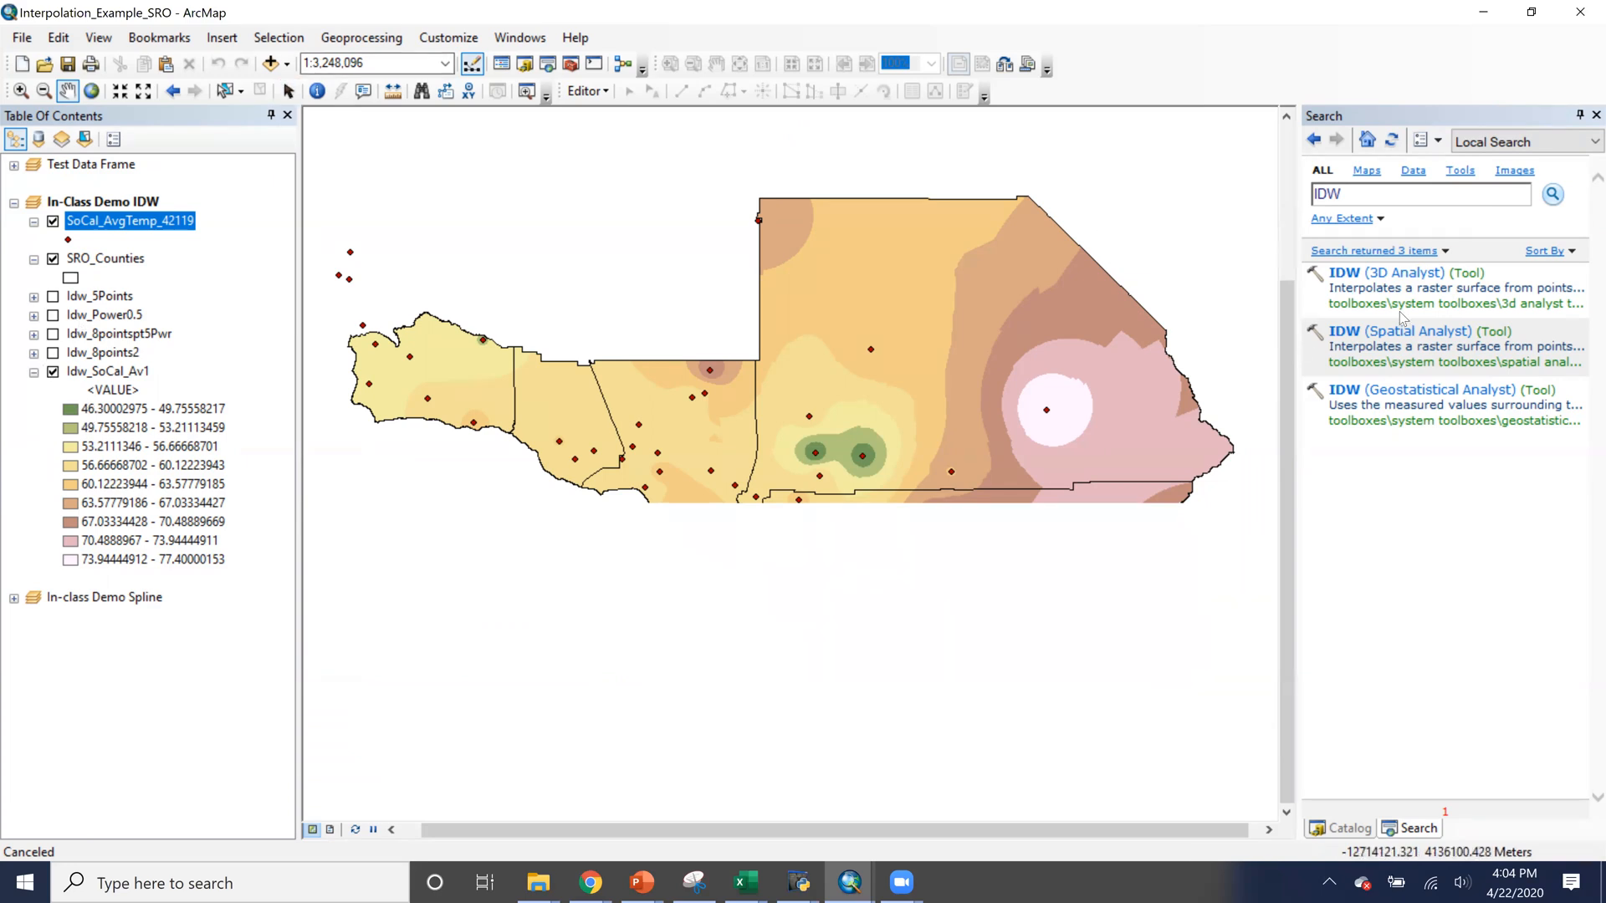
# Open the Spatial Analyst IDW tool again with SoCal_AvgTemp_42119 as input point features and AvgTemp_42119 as Z value field
pyautogui.click(1386, 335)
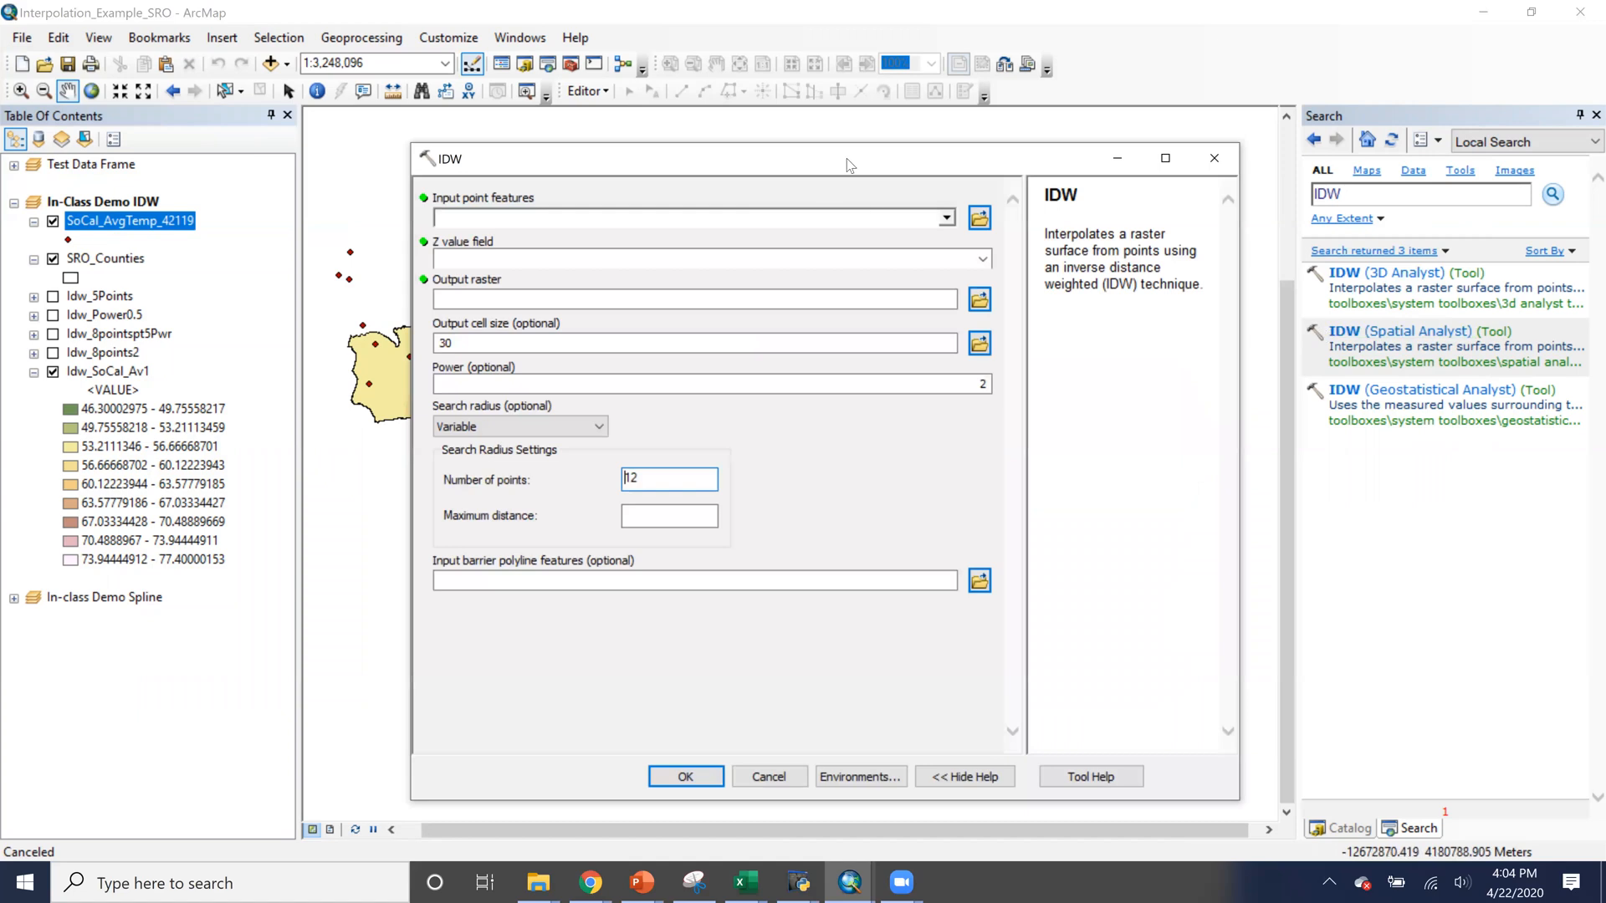
pyautogui.click(946, 218)
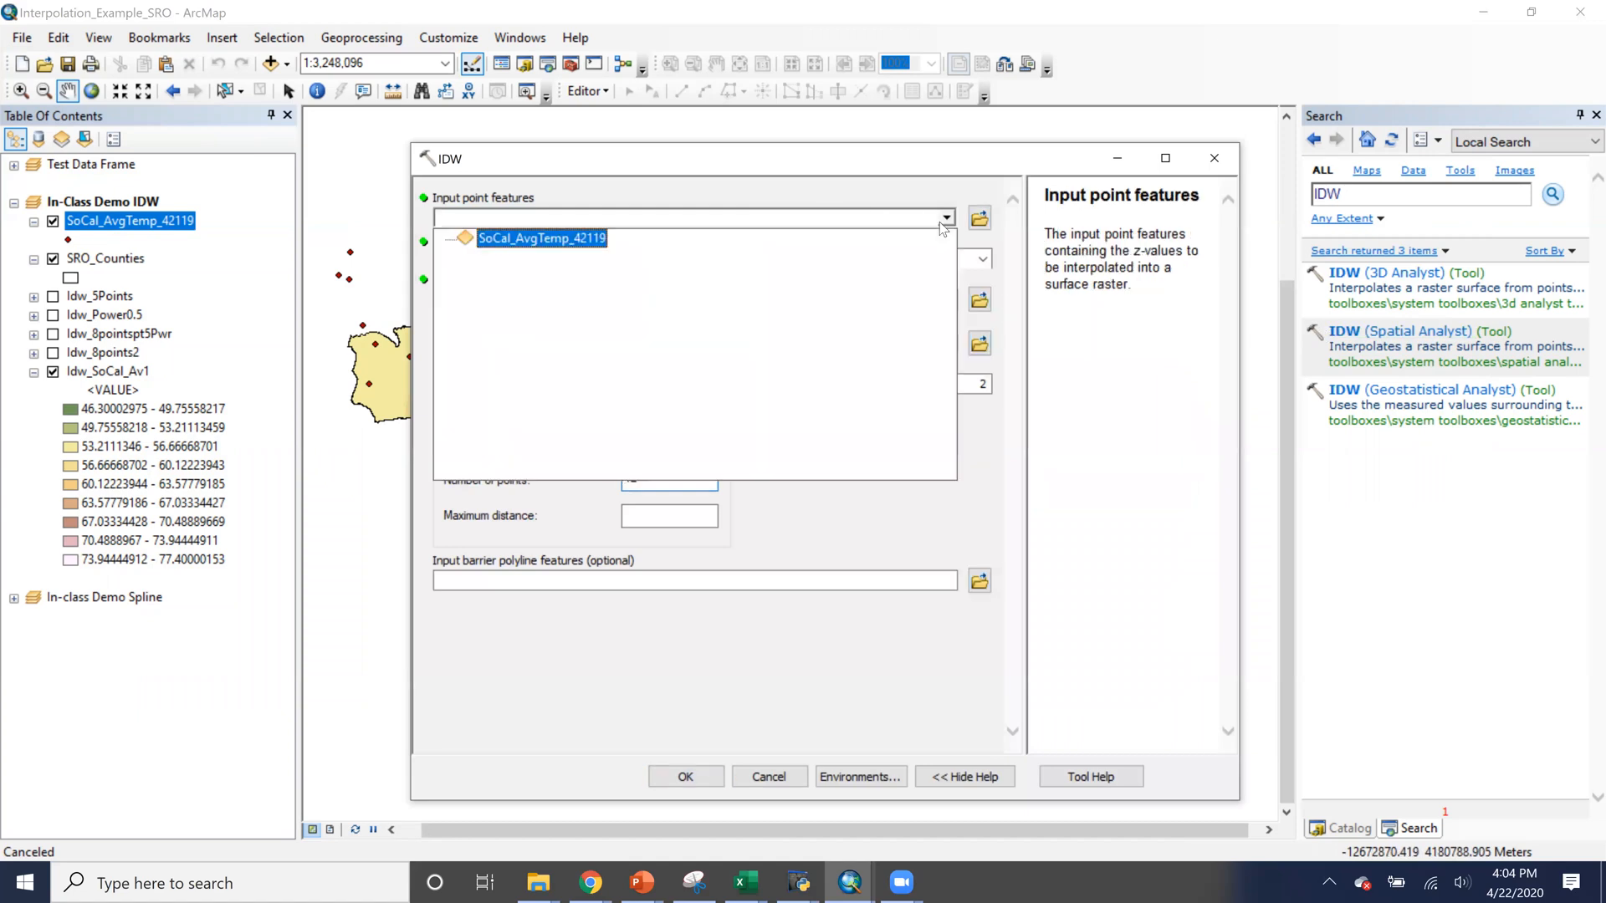
pyautogui.click(569, 238)
pyautogui.click(982, 259)
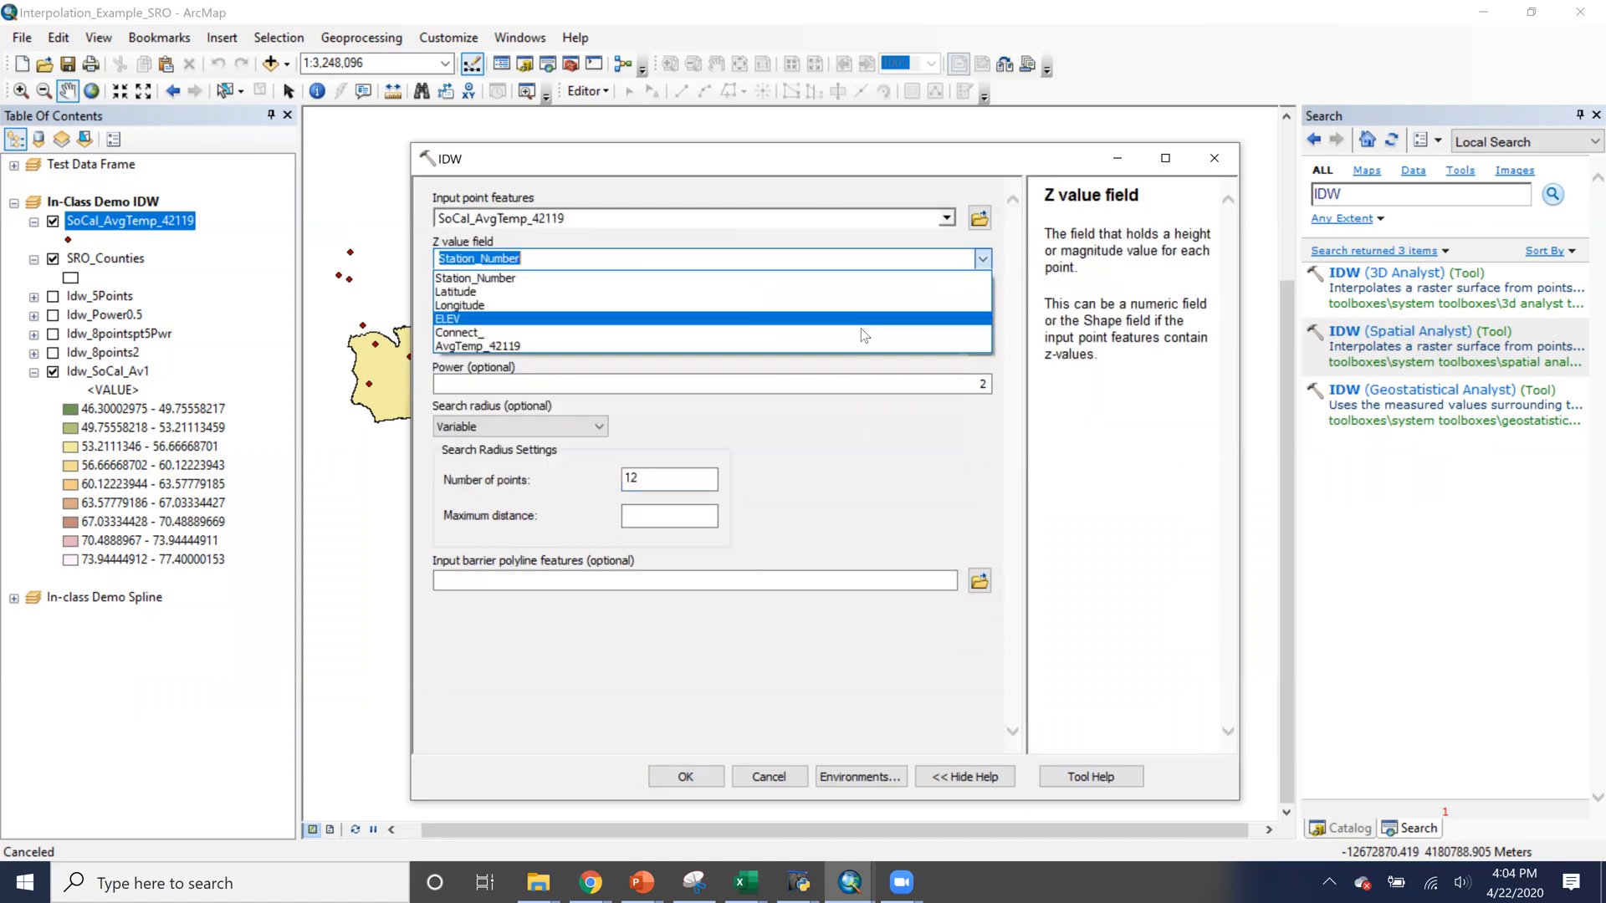
pyautogui.click(870, 344)
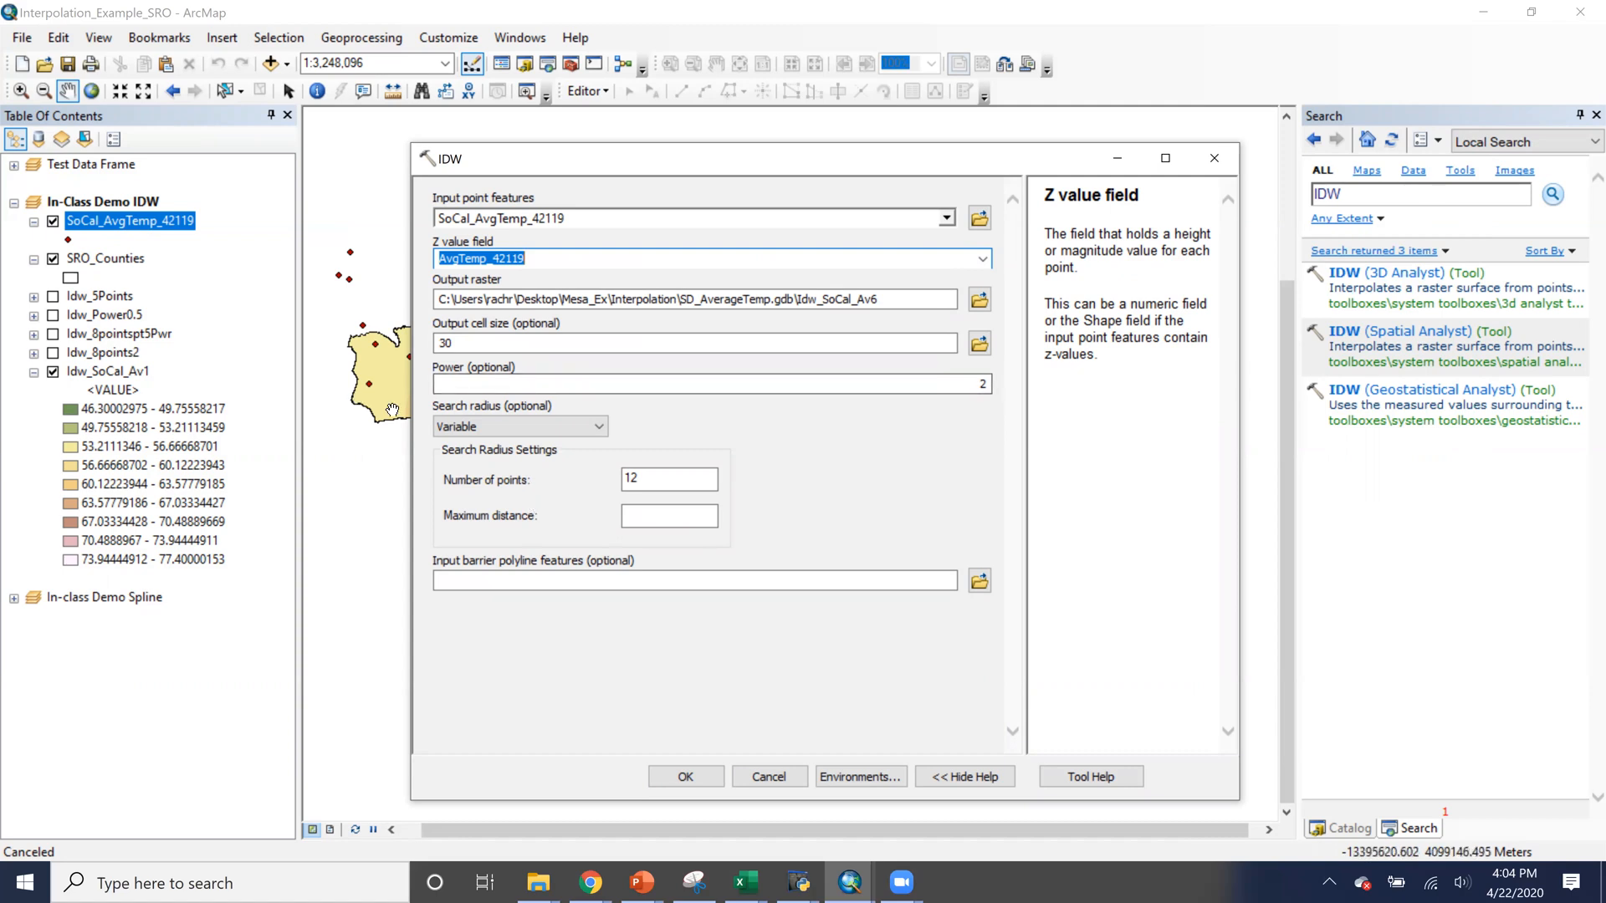
# Set the number of points in the IDW tool's variable search radius to 8
pyautogui.moveTo(846, 159); pyautogui.dragTo(1086, 155)
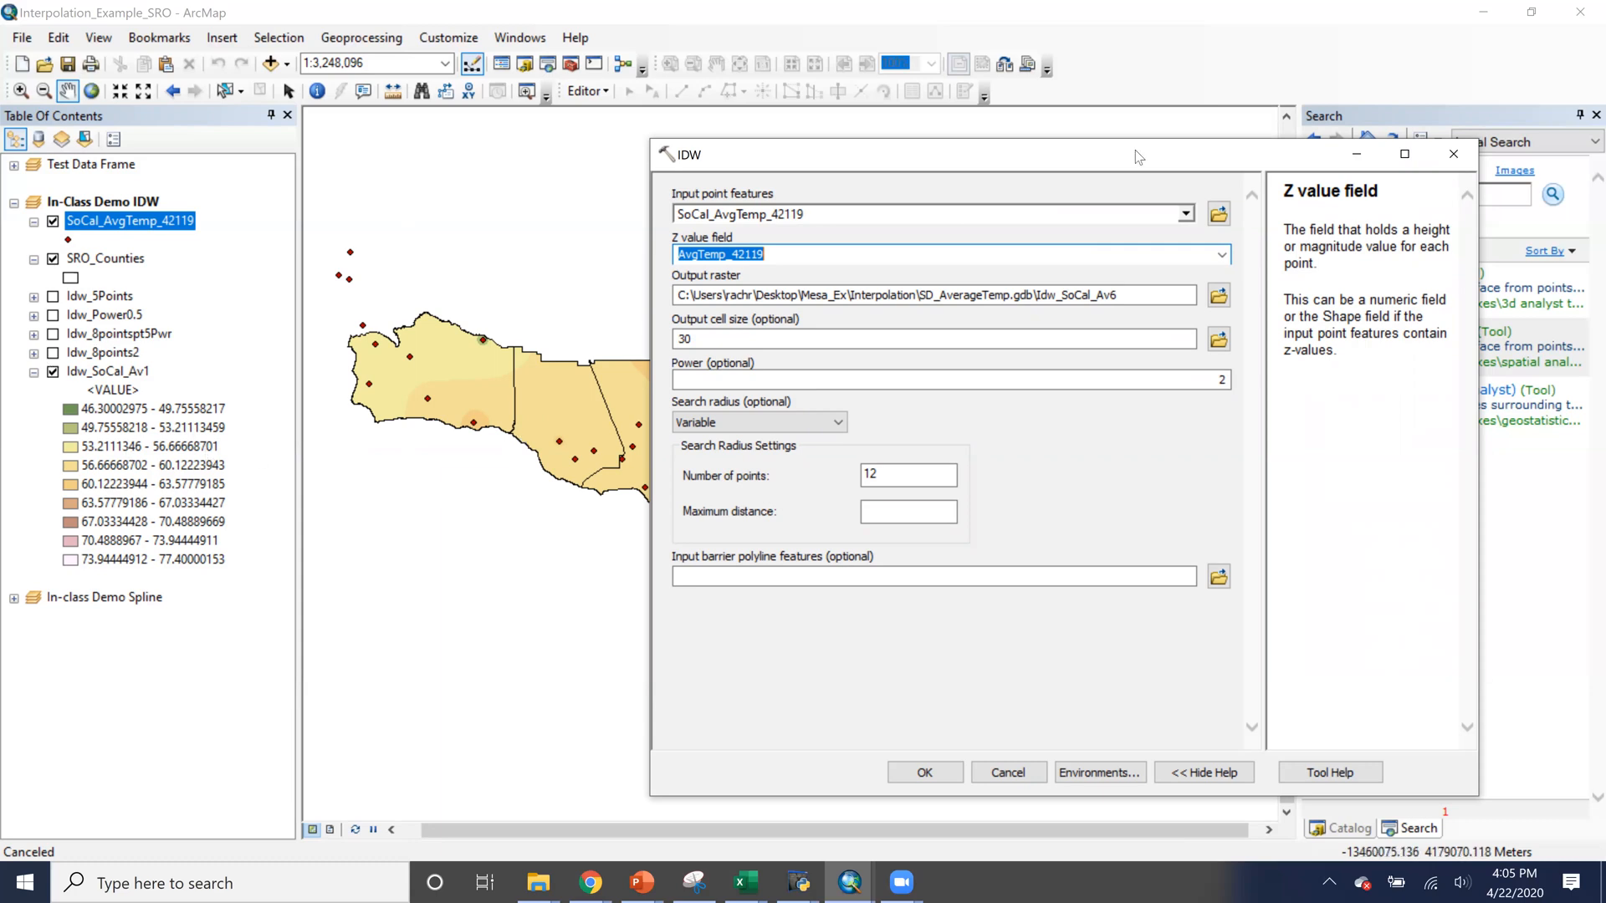
pyautogui.moveTo(886, 474); pyautogui.dragTo(813, 475)
pyautogui.write('8')
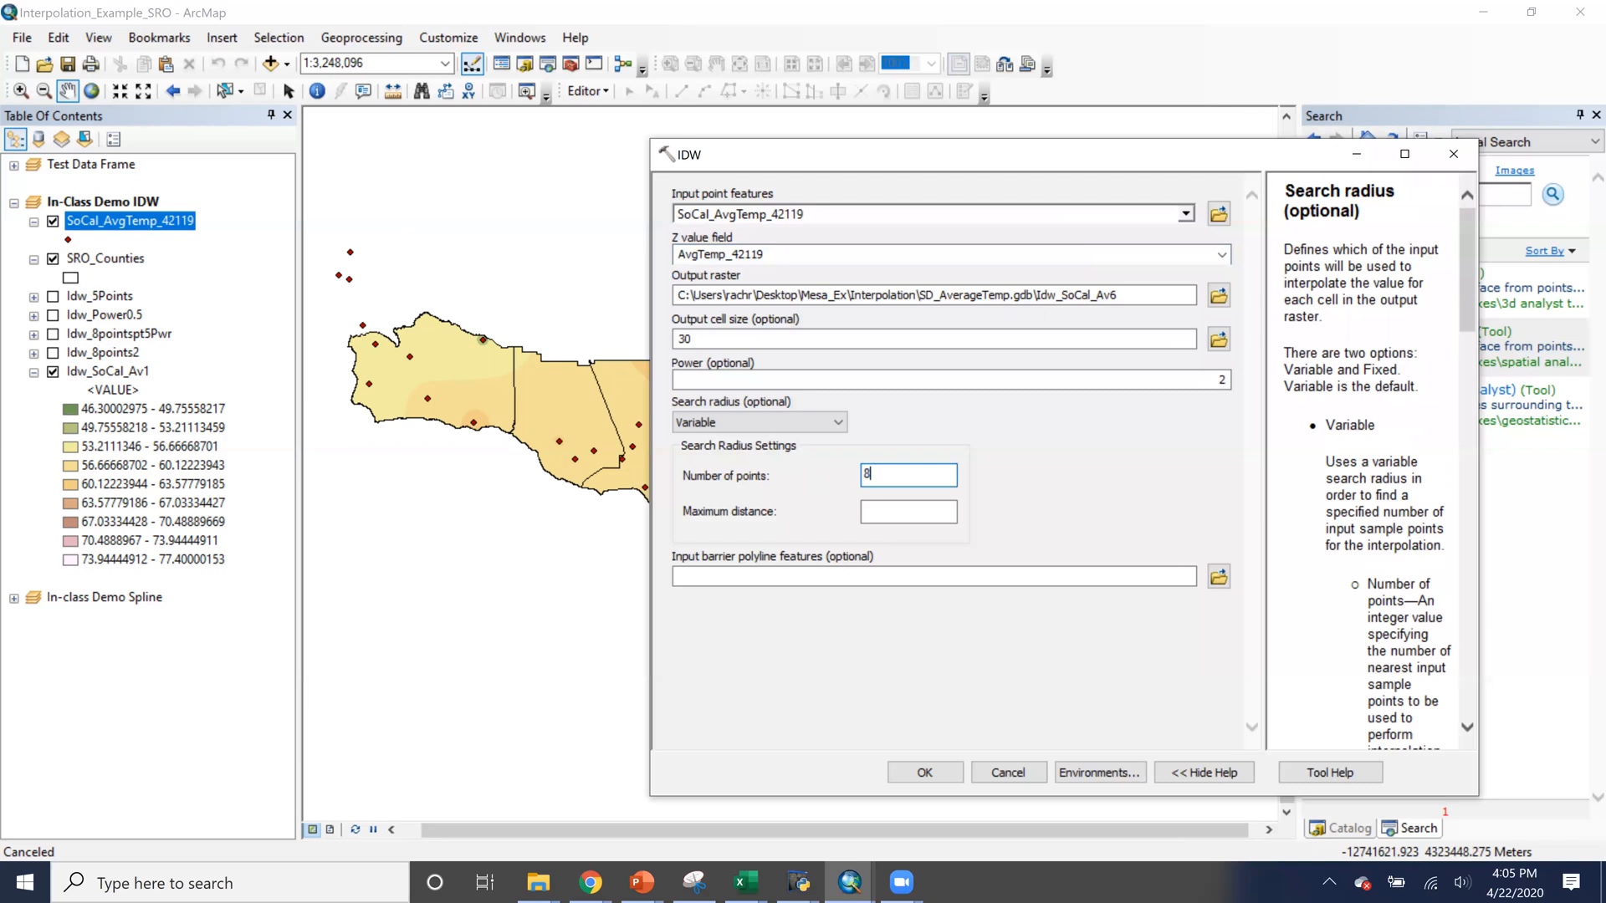
# Display the Idw_8points2 raster over its full extent and toggle its visibility to compare it with Idw_SoCal_Av1
pyautogui.click(53, 353)
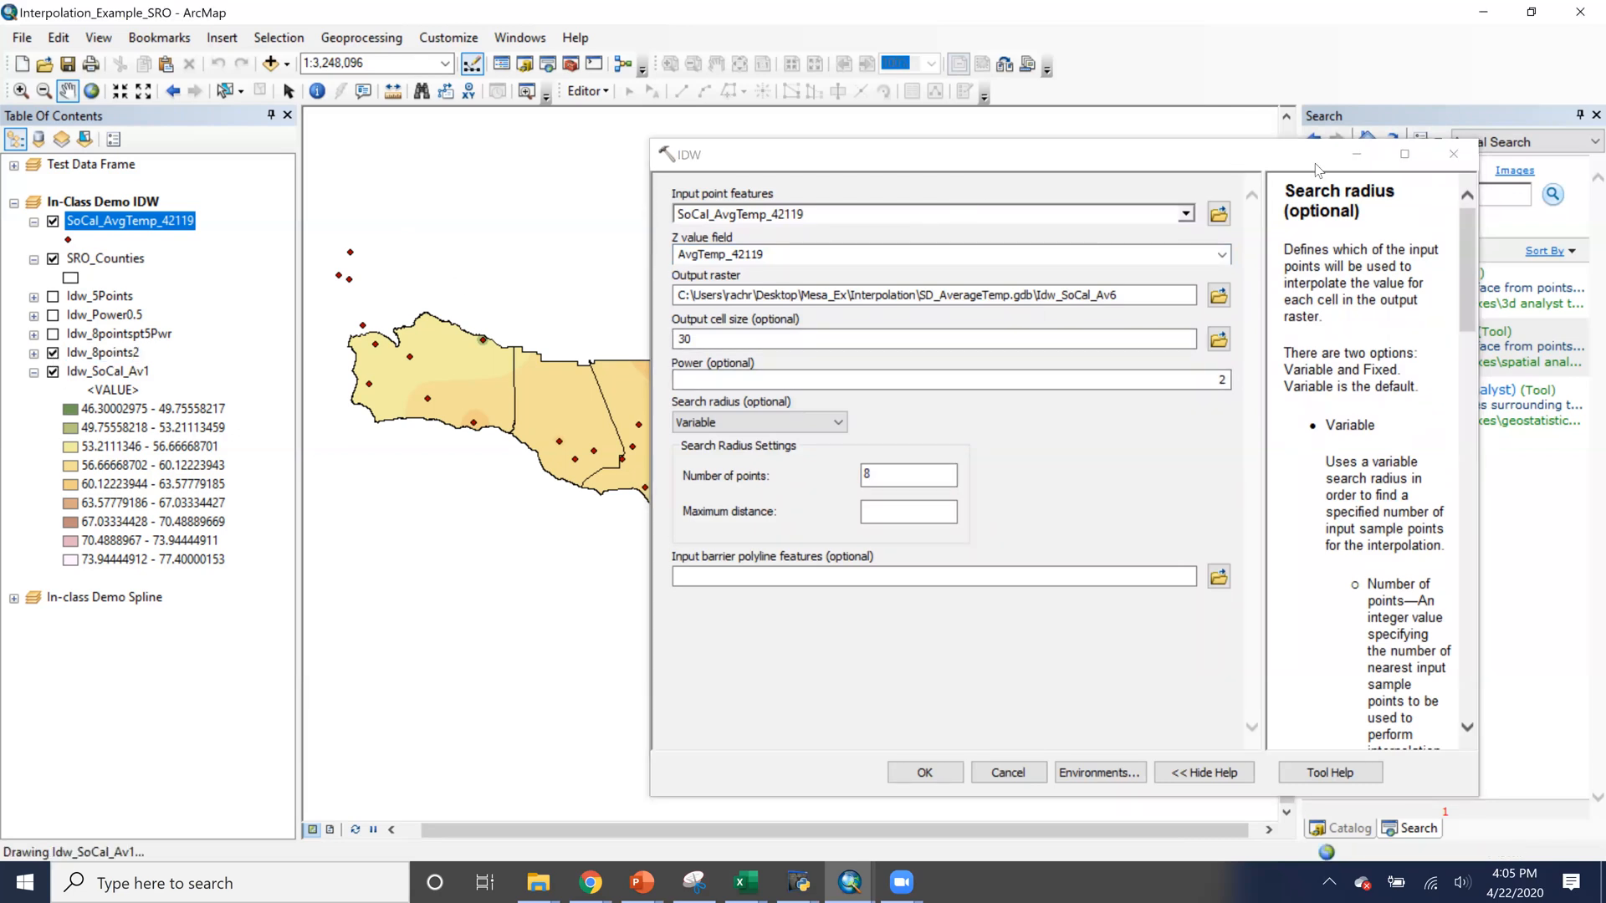
pyautogui.click(1359, 156)
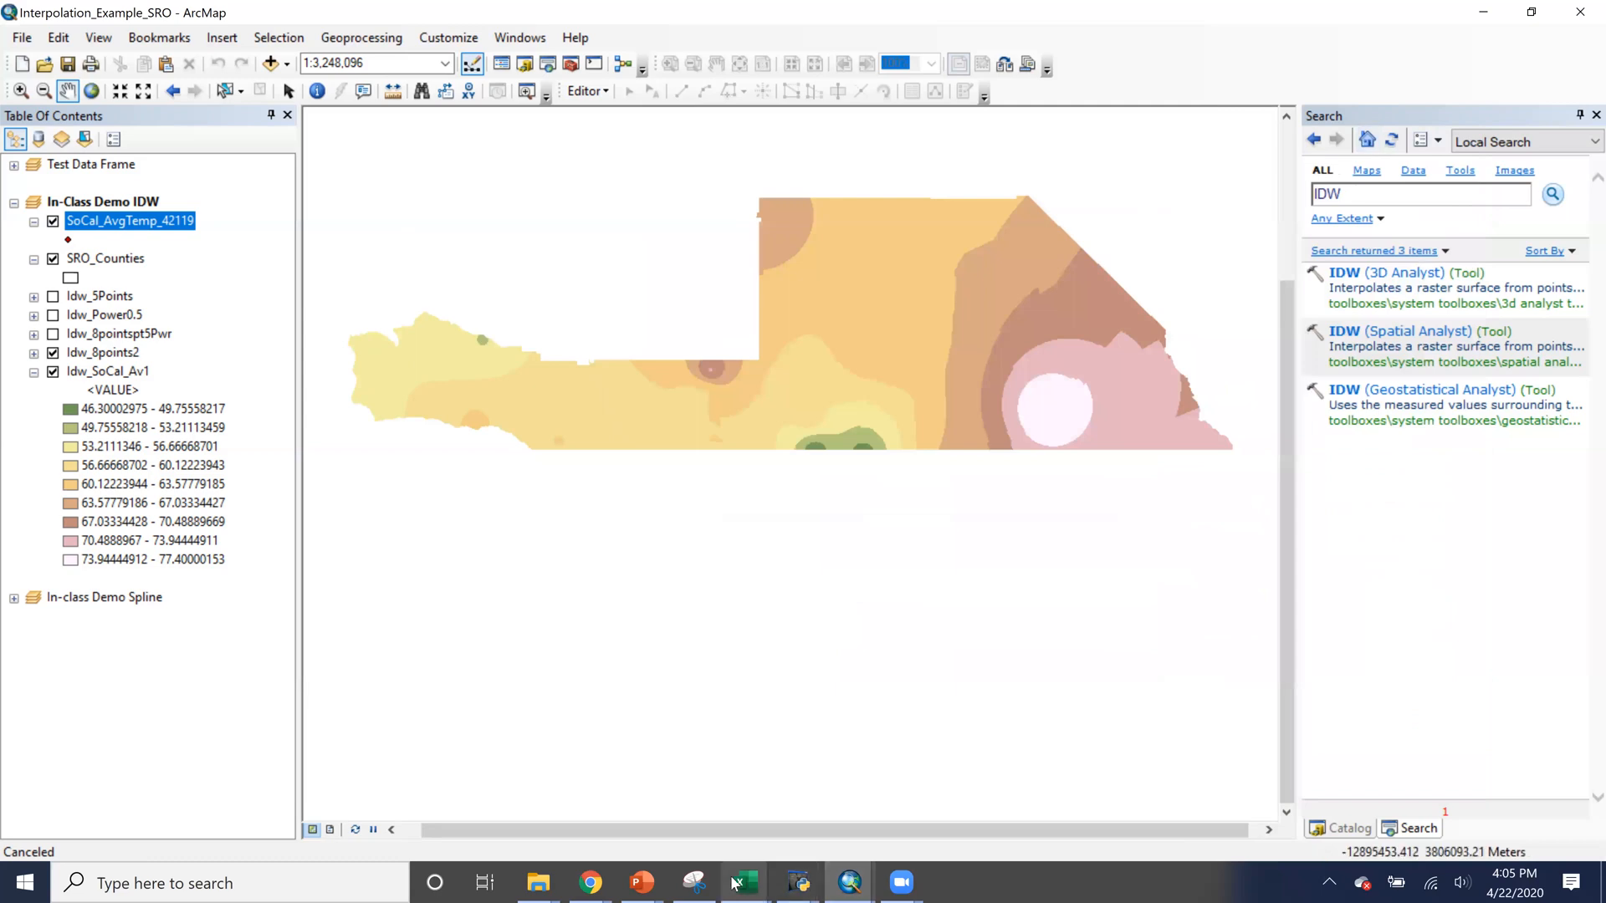
pyautogui.rightClick(117, 354)
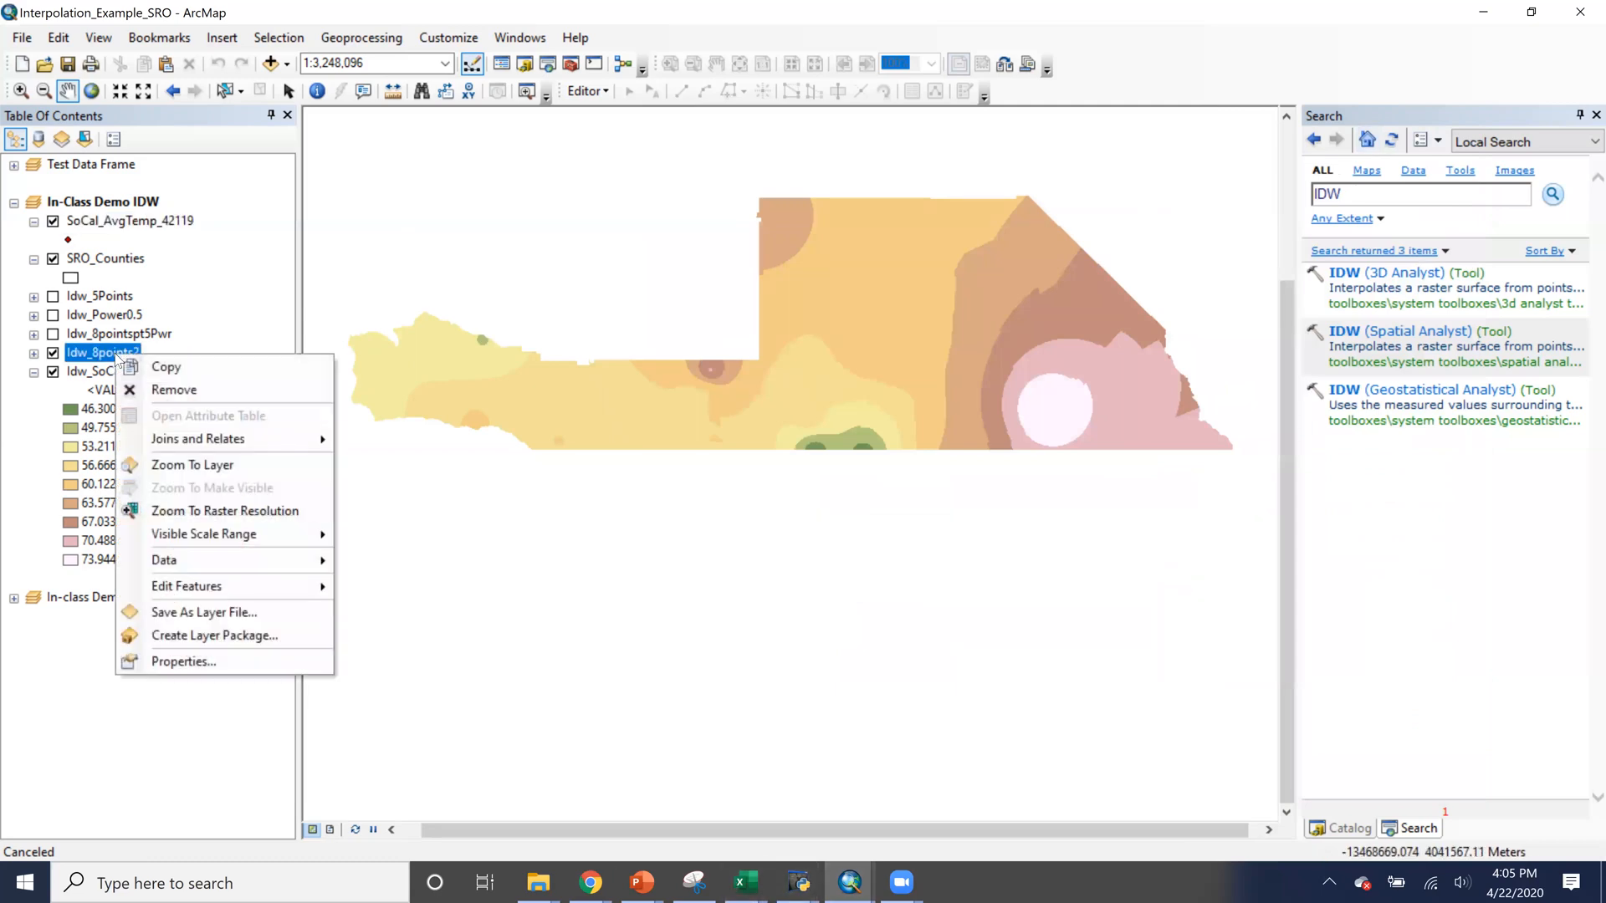
pyautogui.click(202, 462)
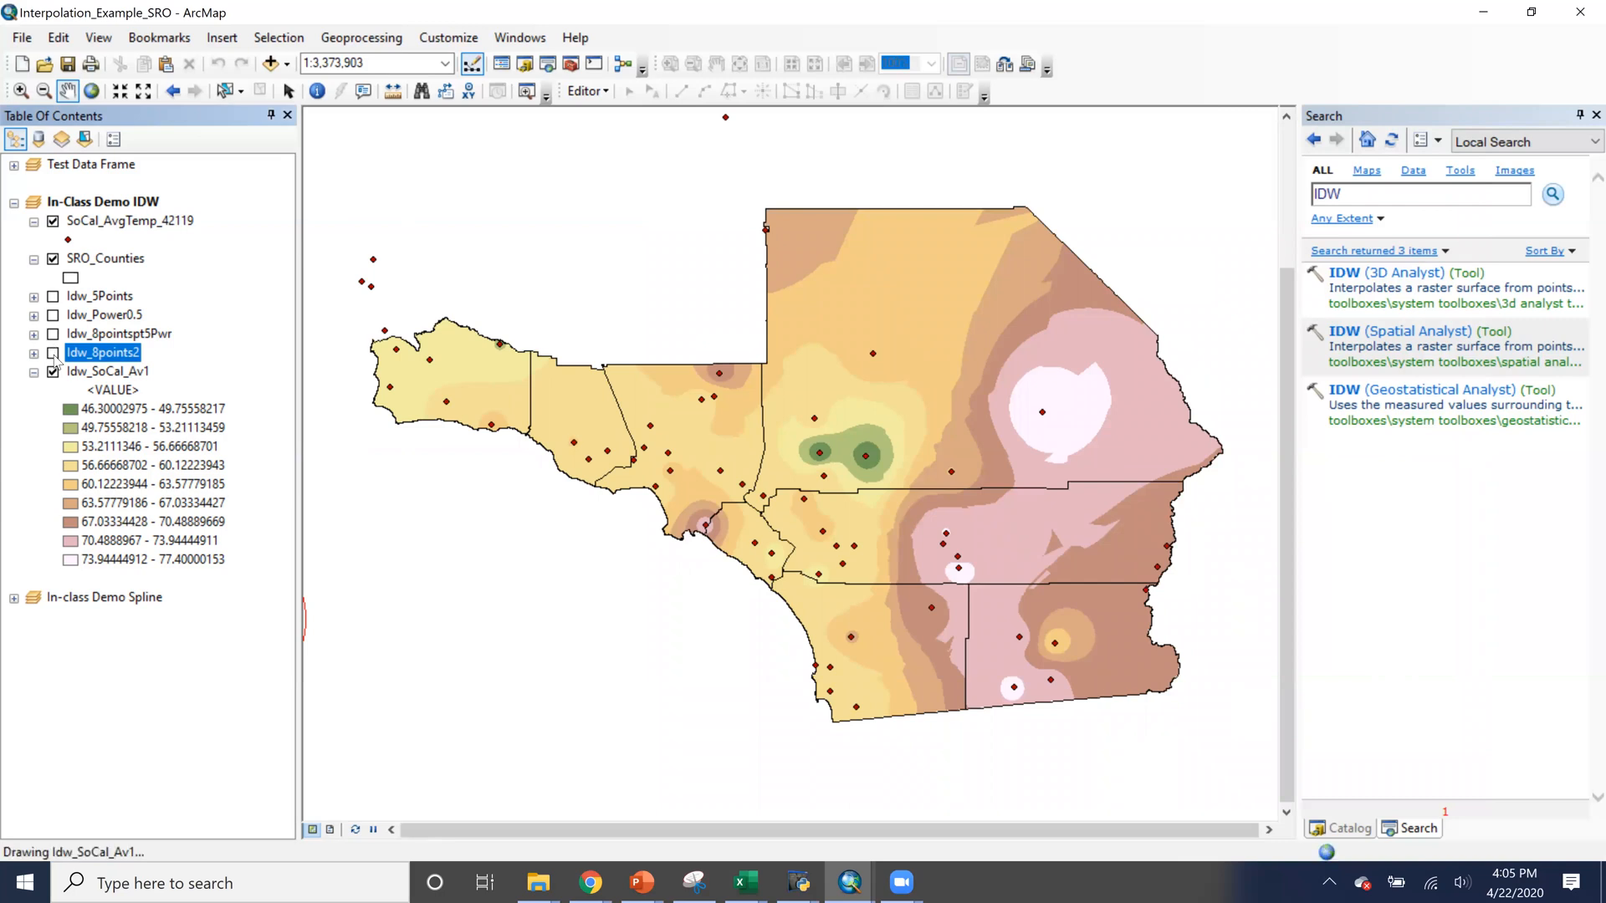
pyautogui.click(53, 353)
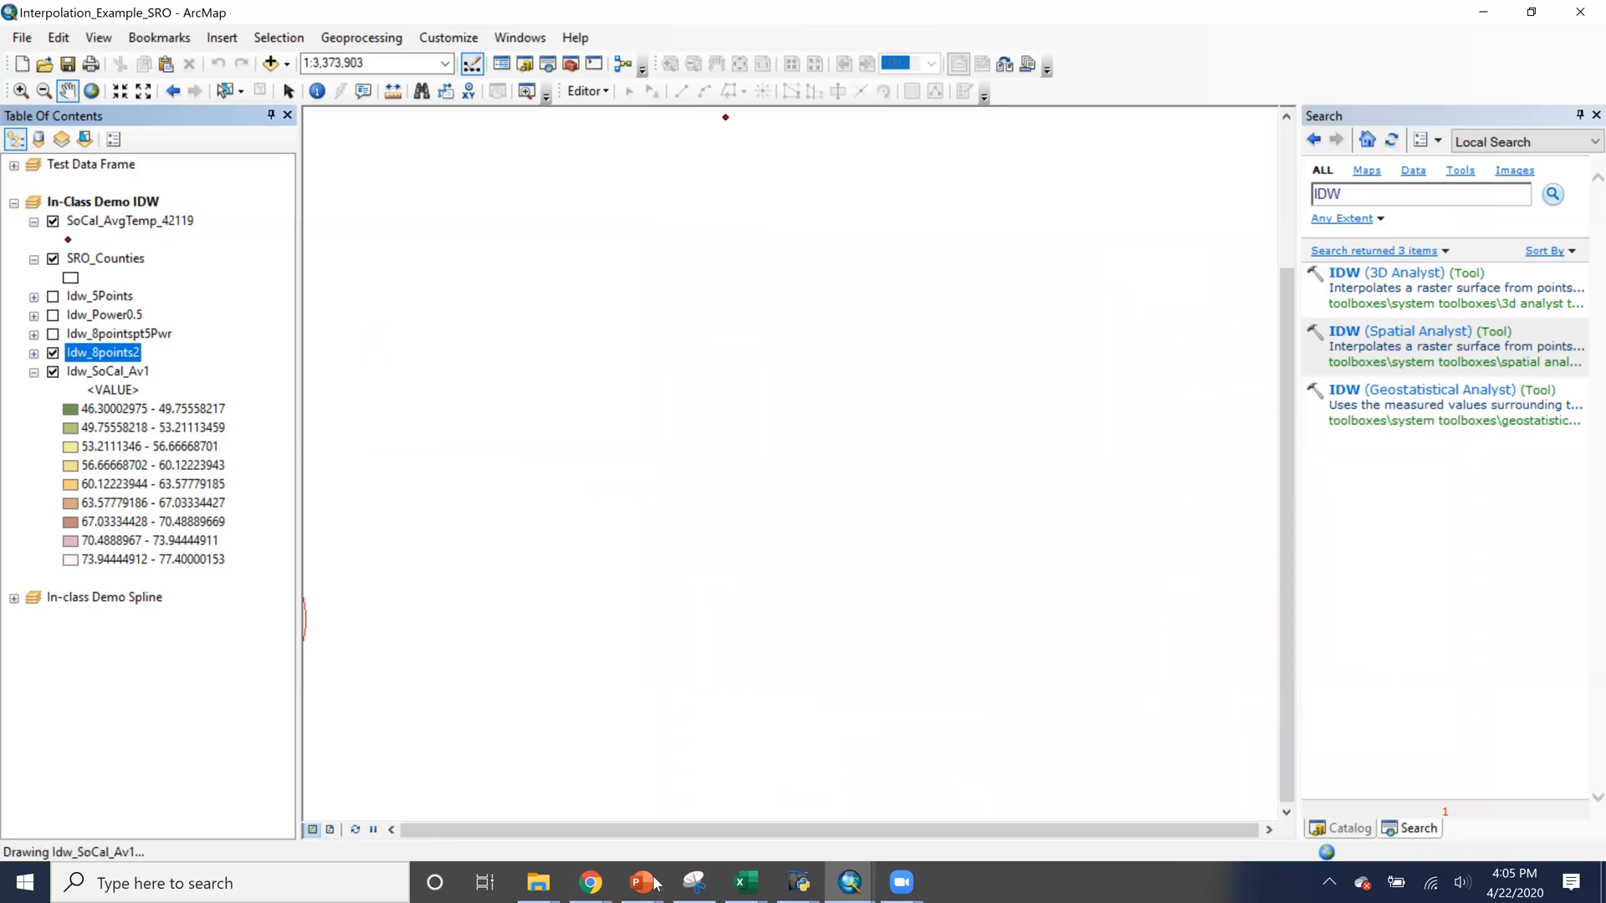
# Switch to PowerPoint and compare the Default slide with the "No. of Points: 8" slide, then return to ArcMap
pyautogui.moveTo(657, 883)
pyautogui.click(565, 786)
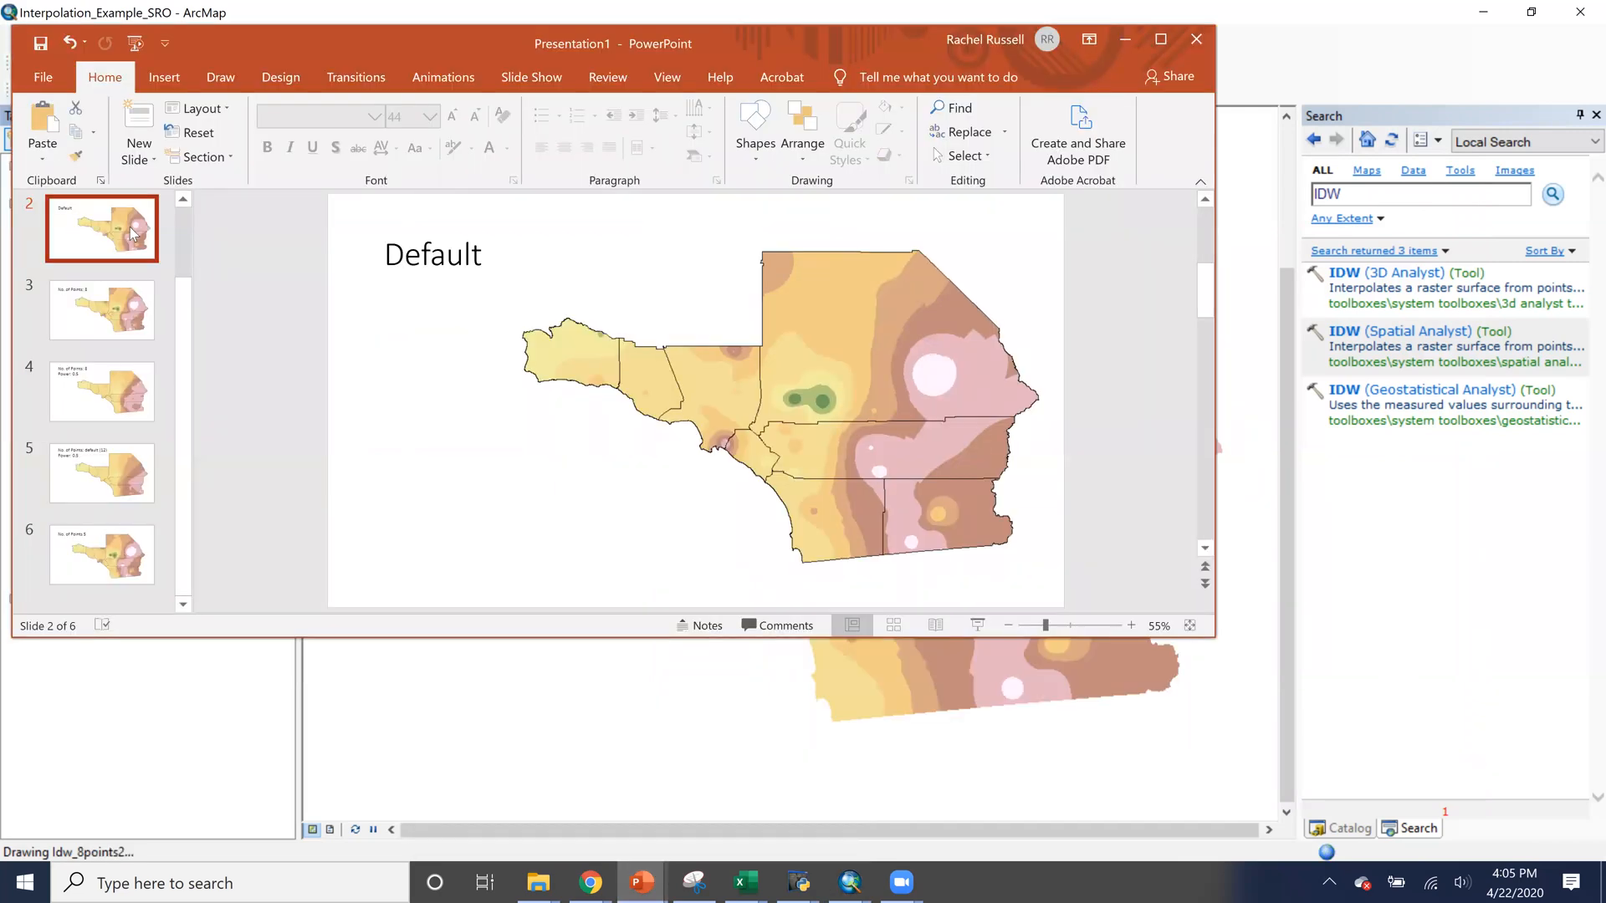
pyautogui.press('Down')
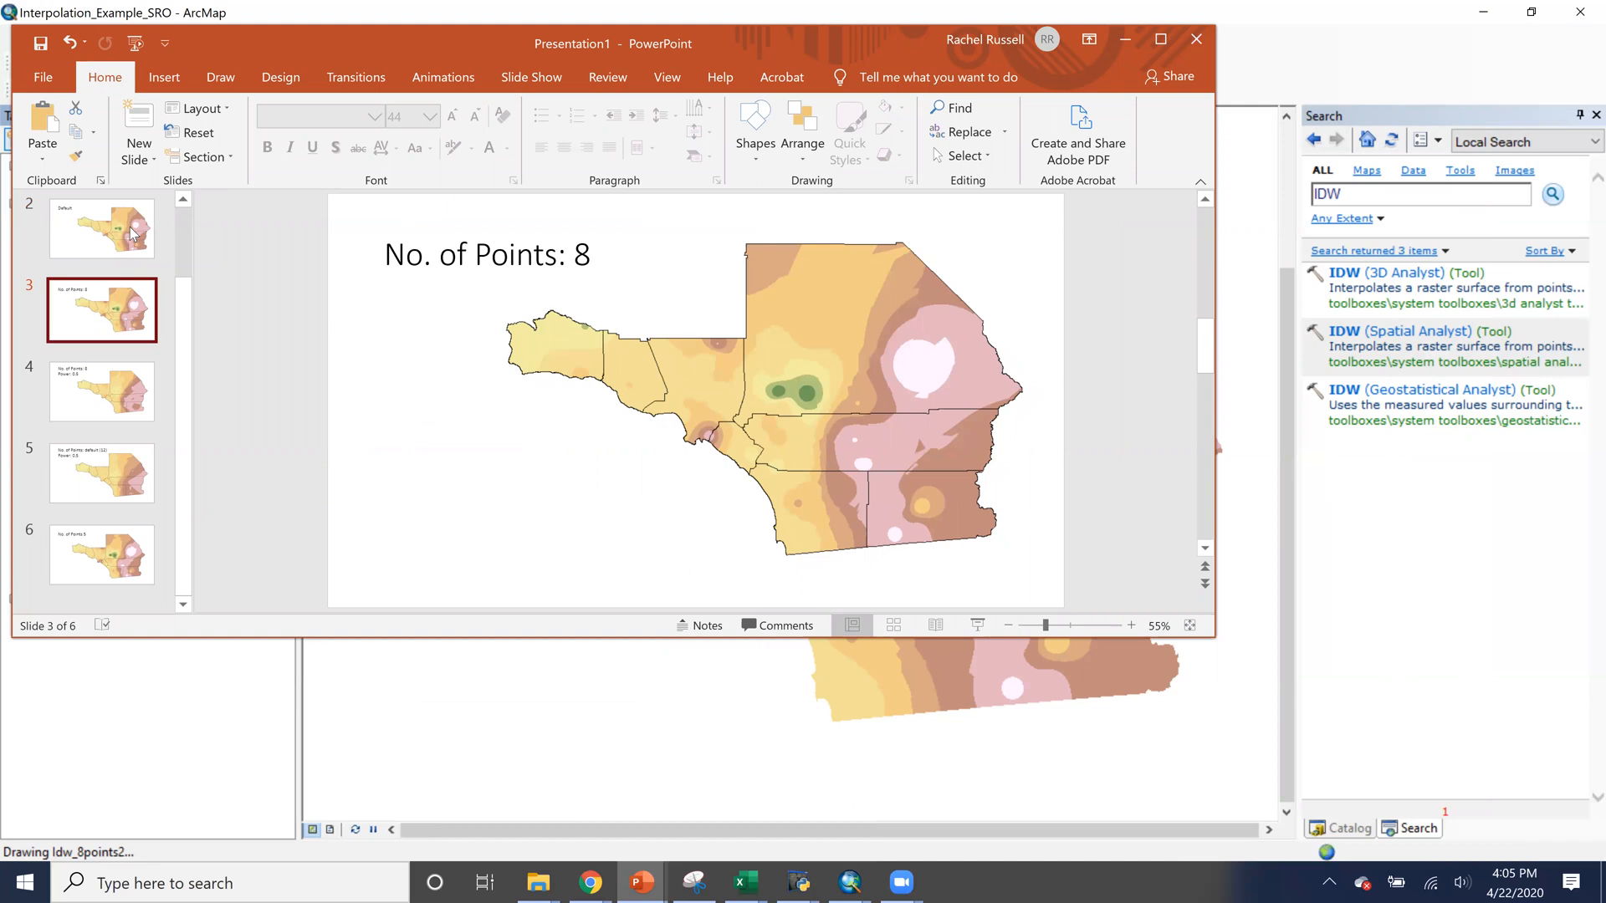
pyautogui.press('Up')
pyautogui.press('Down')
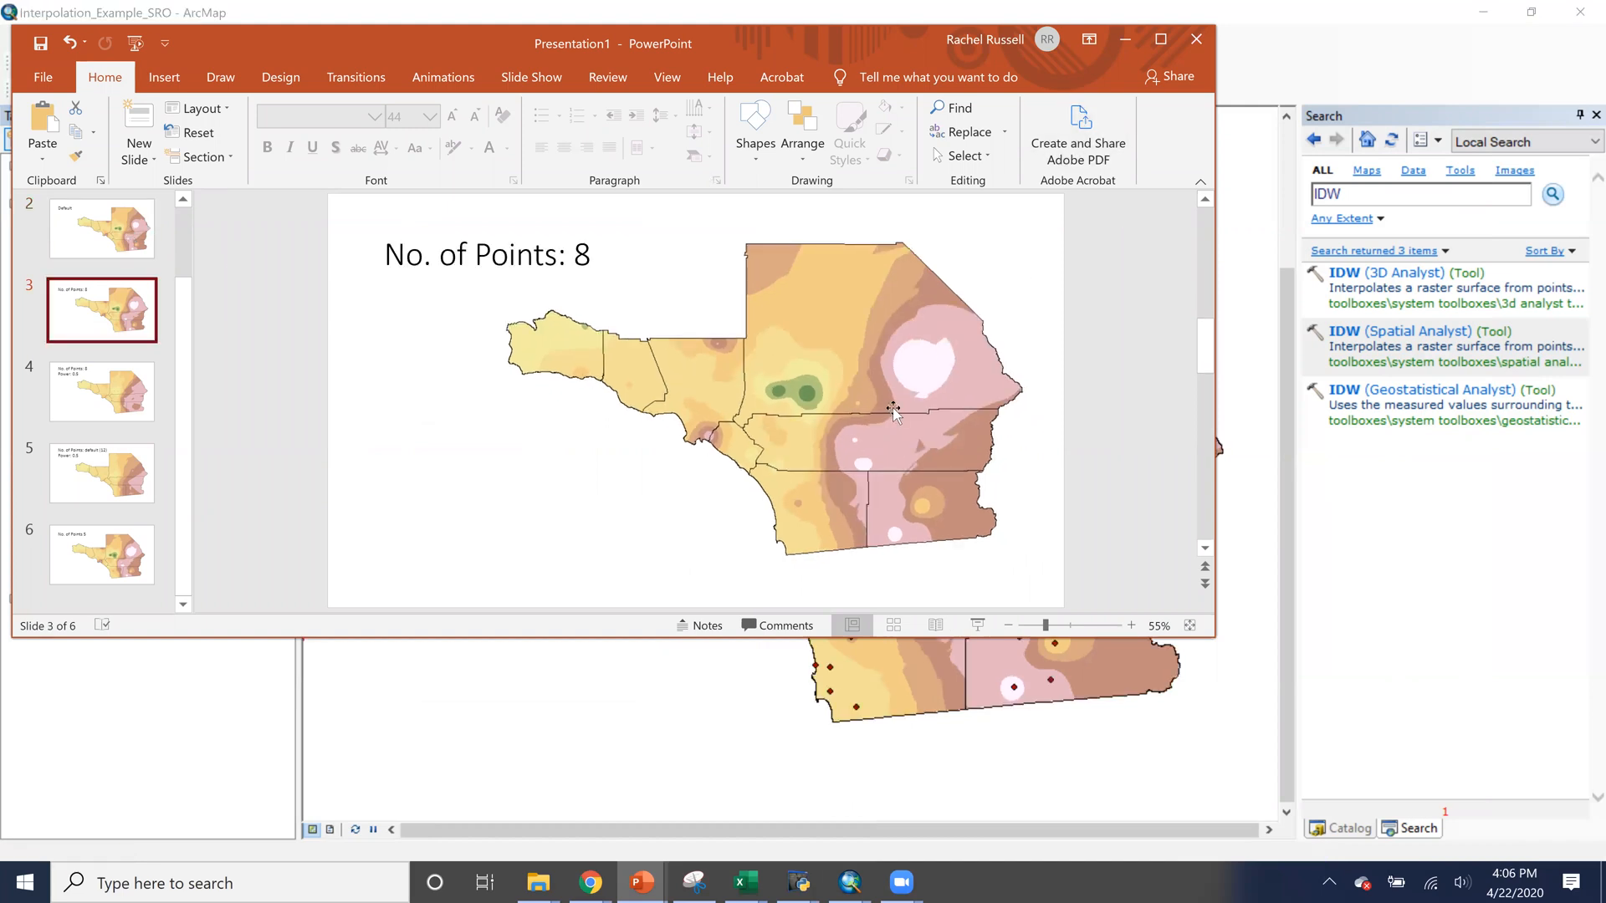
pyautogui.click(71, 246)
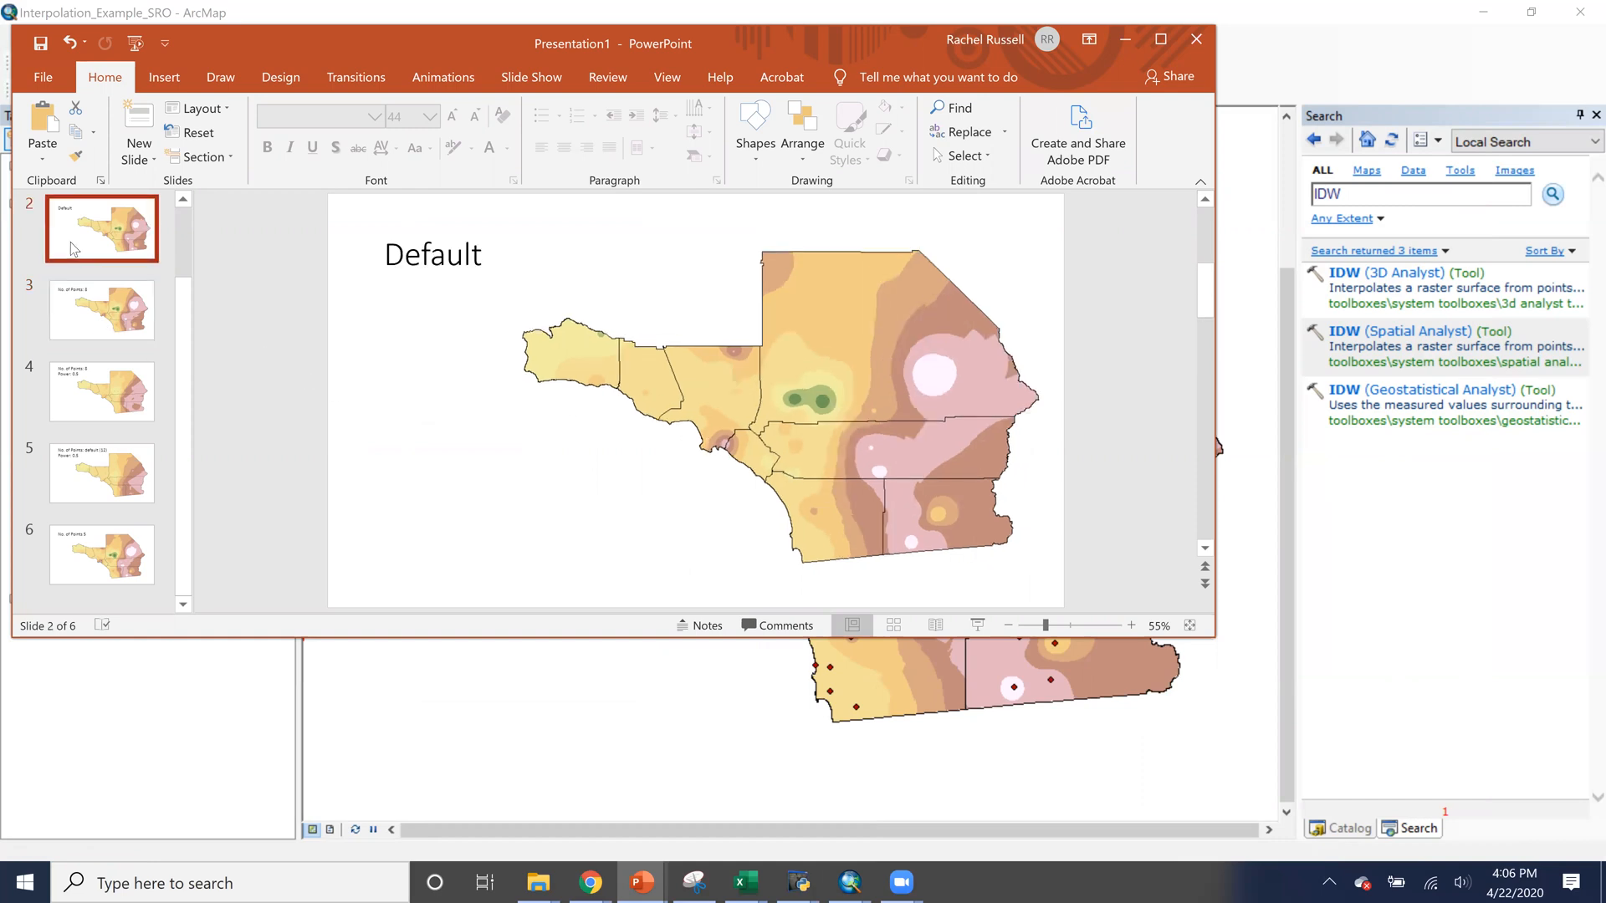
pyautogui.press('Down')
pyautogui.press('Down')
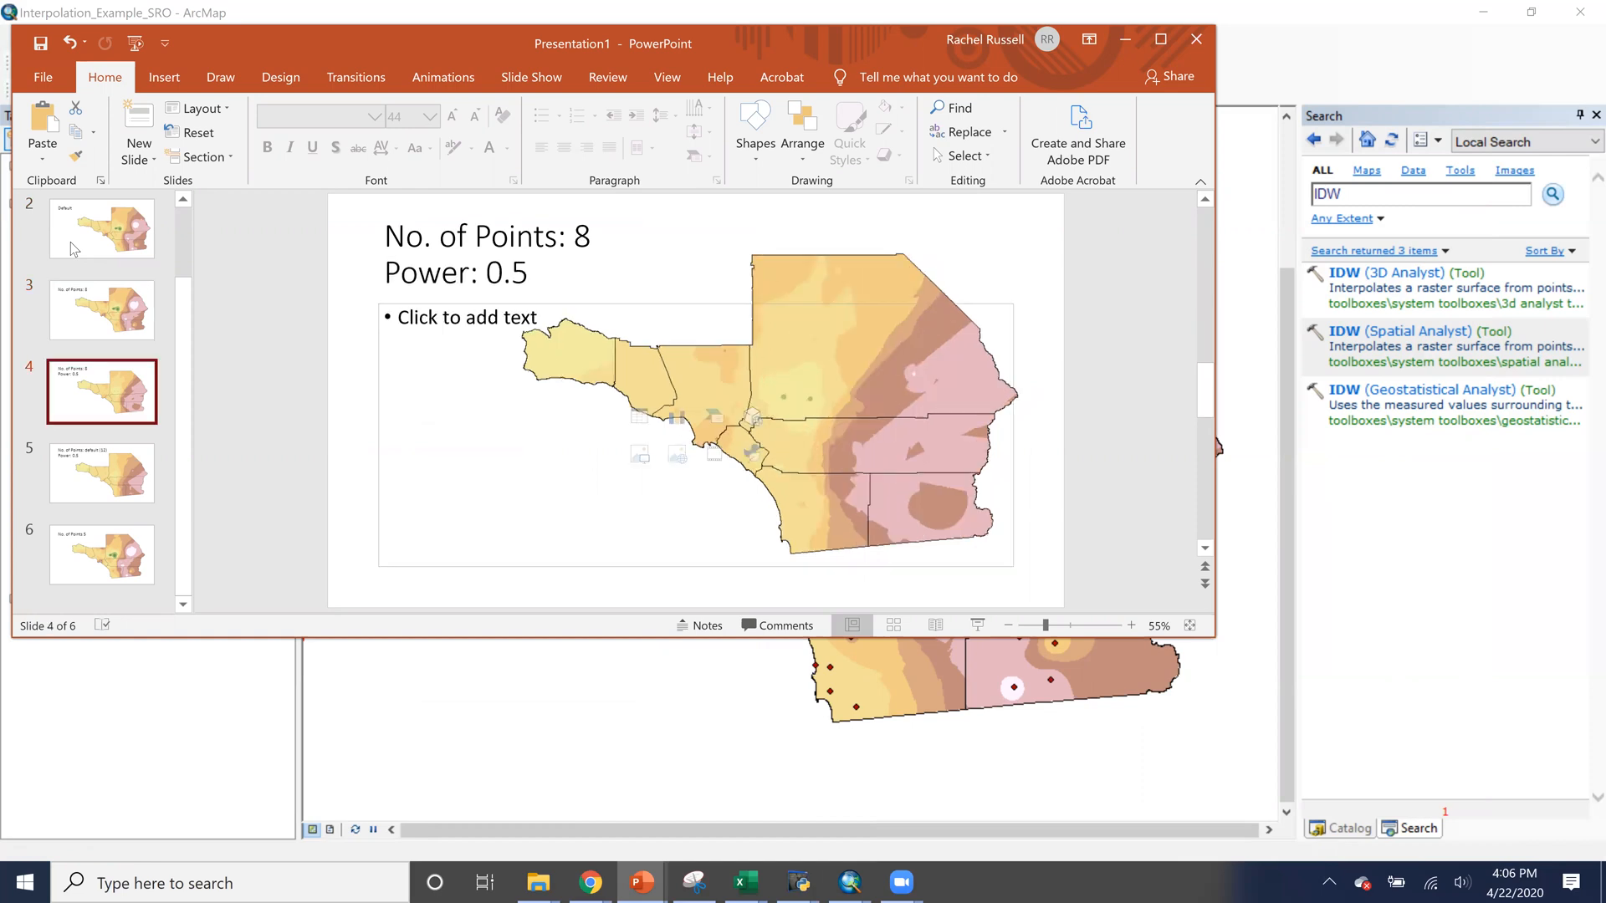
pyautogui.press('Up')
pyautogui.press('Up')
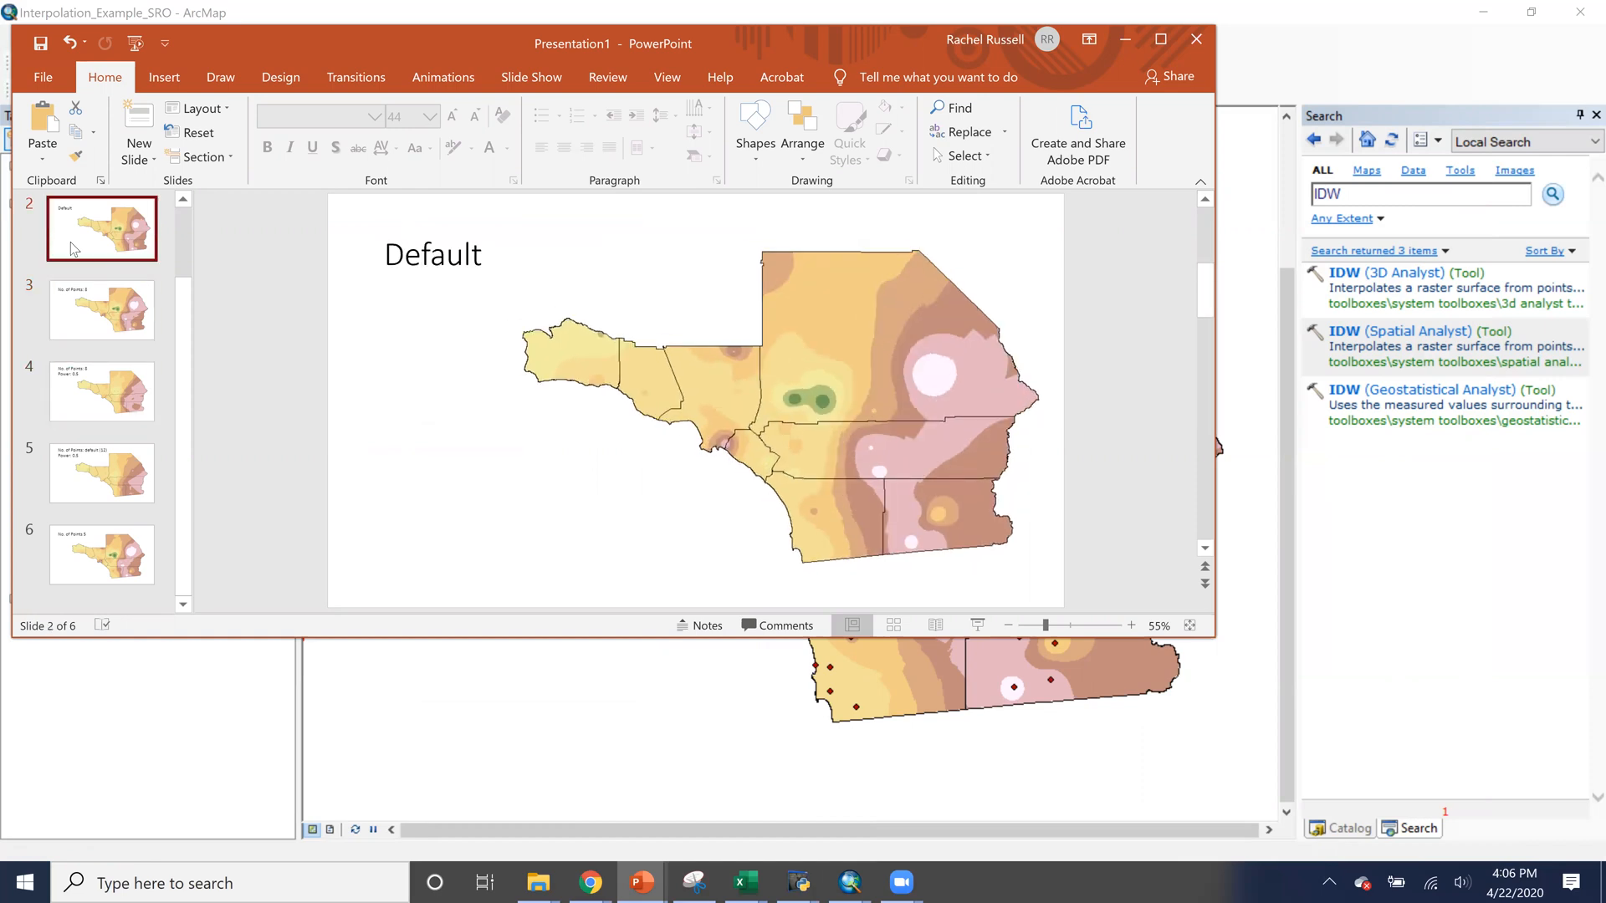
pyautogui.press('Down')
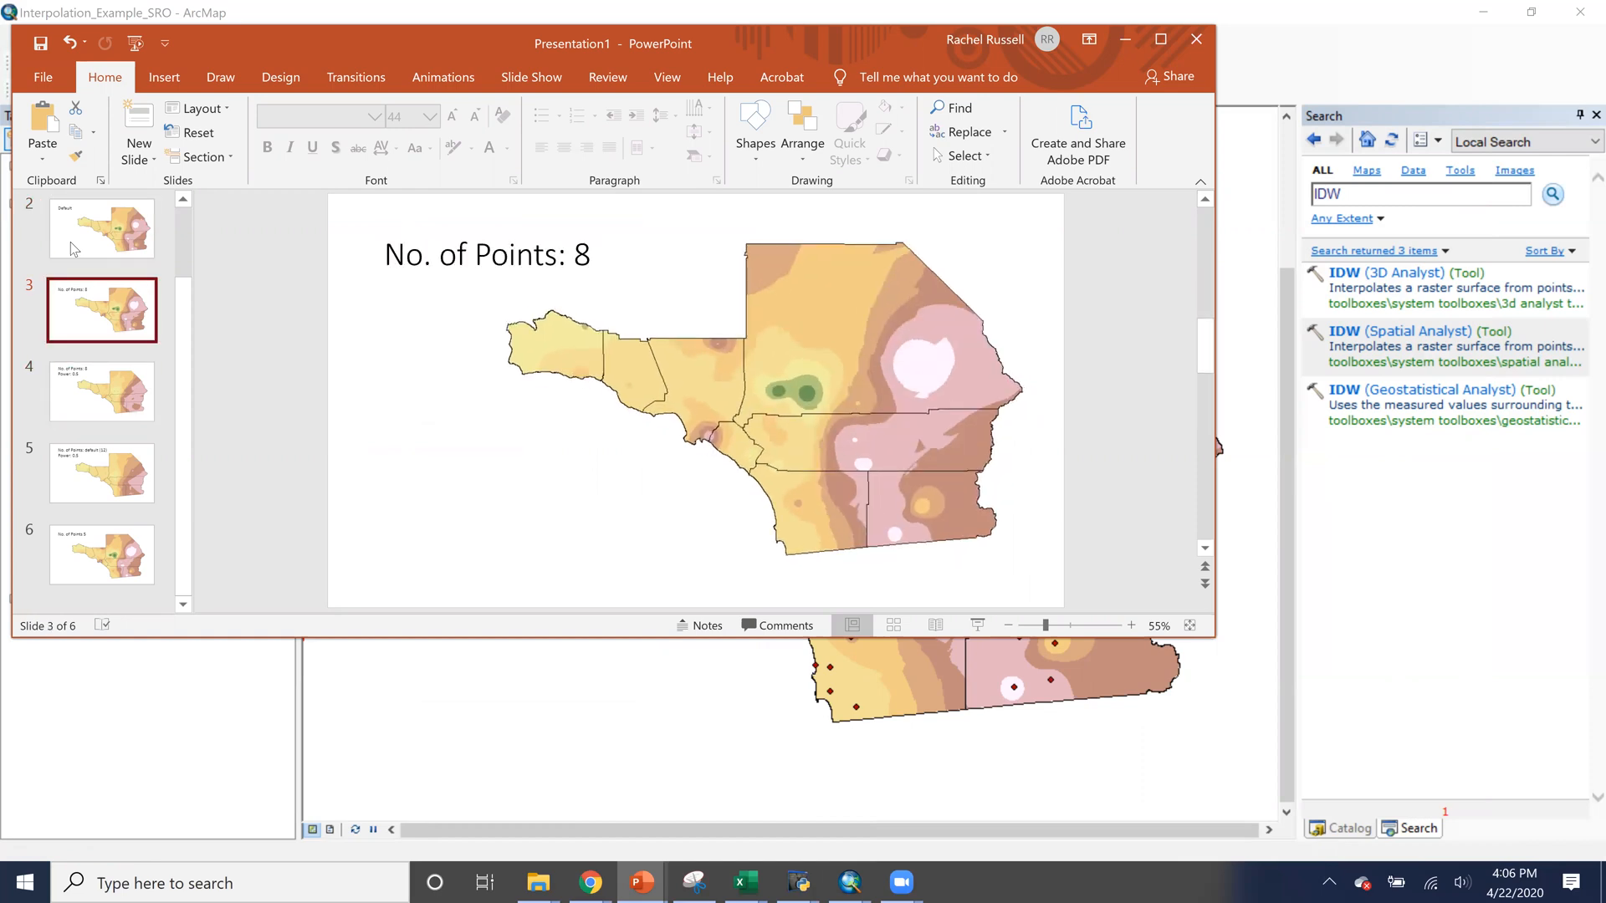
pyautogui.press('Up')
pyautogui.click(1131, 42)
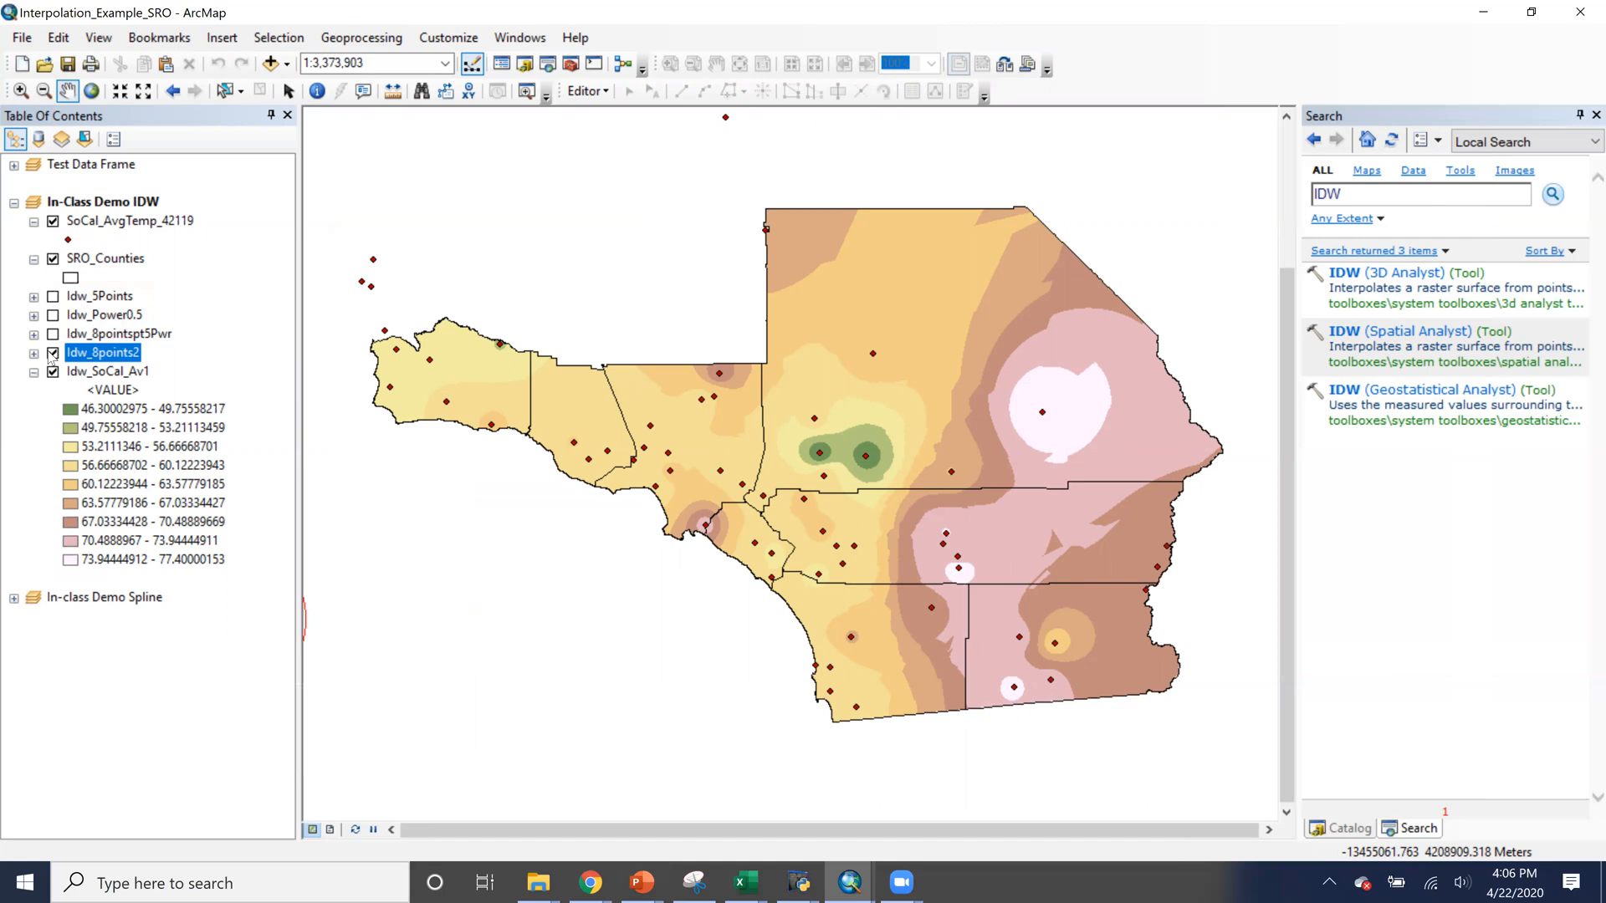
# Open a new Spatial Analyst IDW run with SoCal_AvgTemp_42119 as input point features and AvgTemp_42119 as Z value field
pyautogui.click(1351, 332)
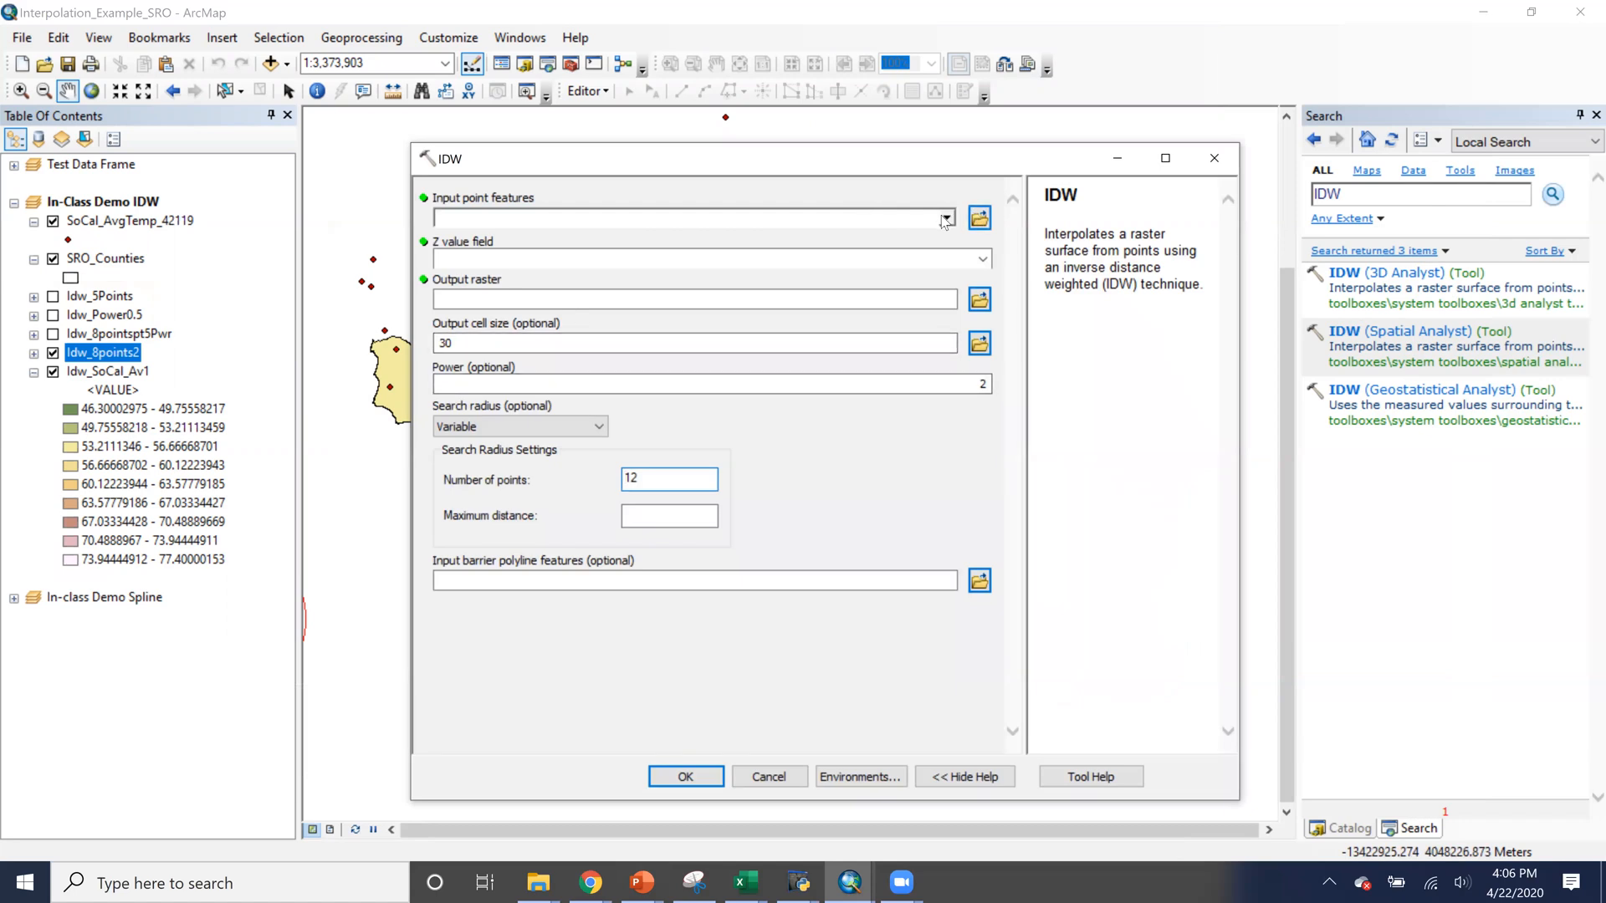
pyautogui.click(946, 217)
pyautogui.click(585, 242)
pyautogui.click(983, 259)
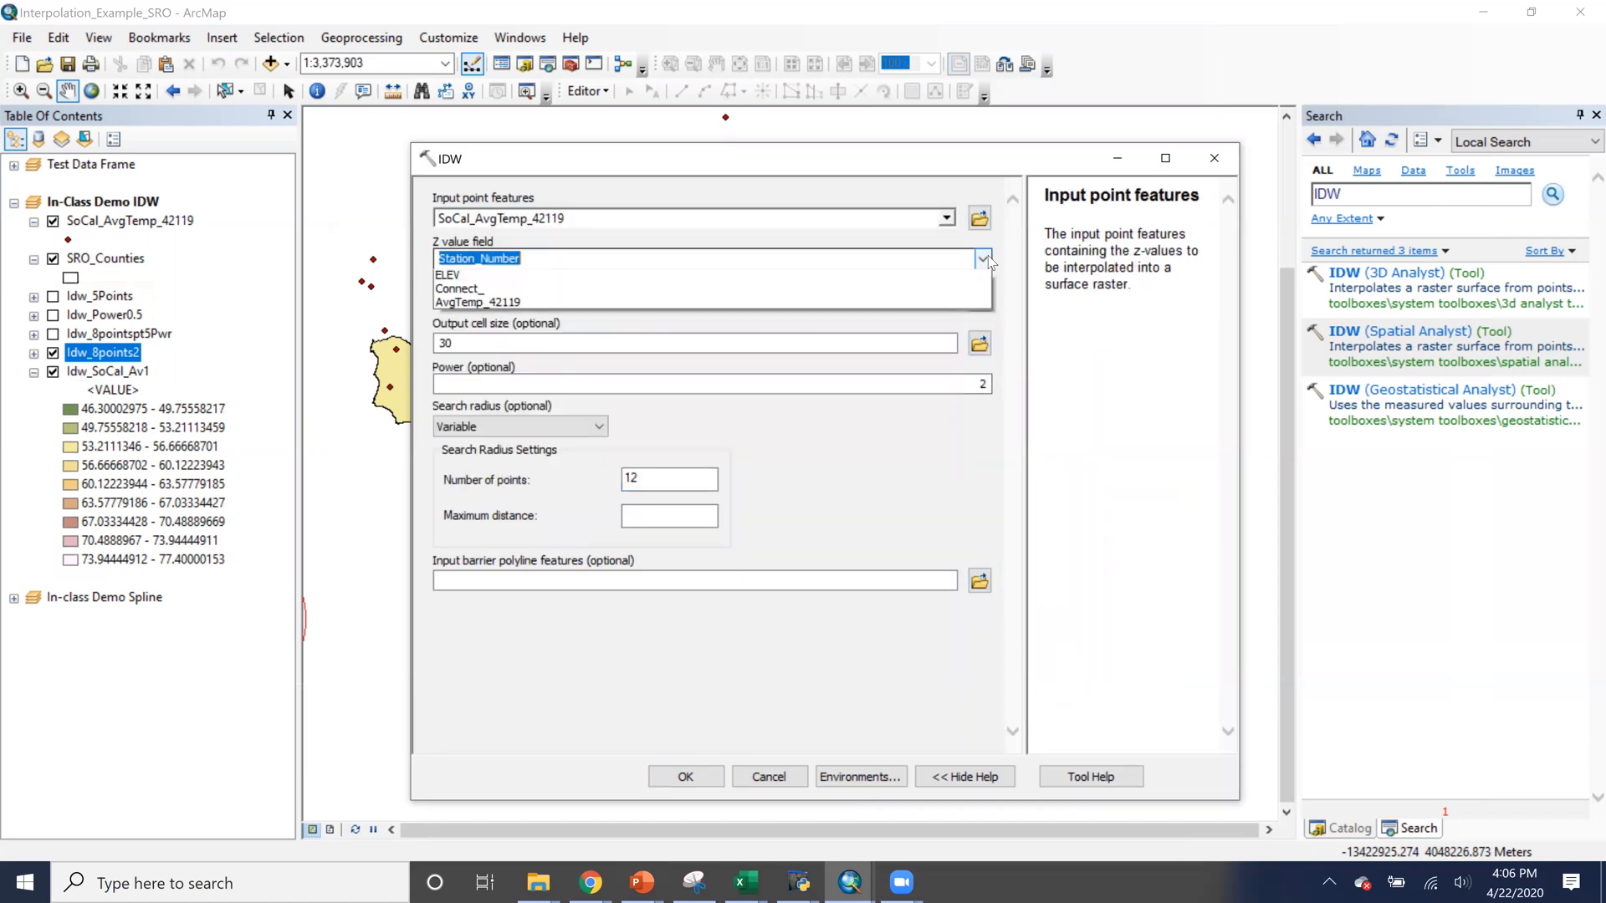
pyautogui.click(724, 346)
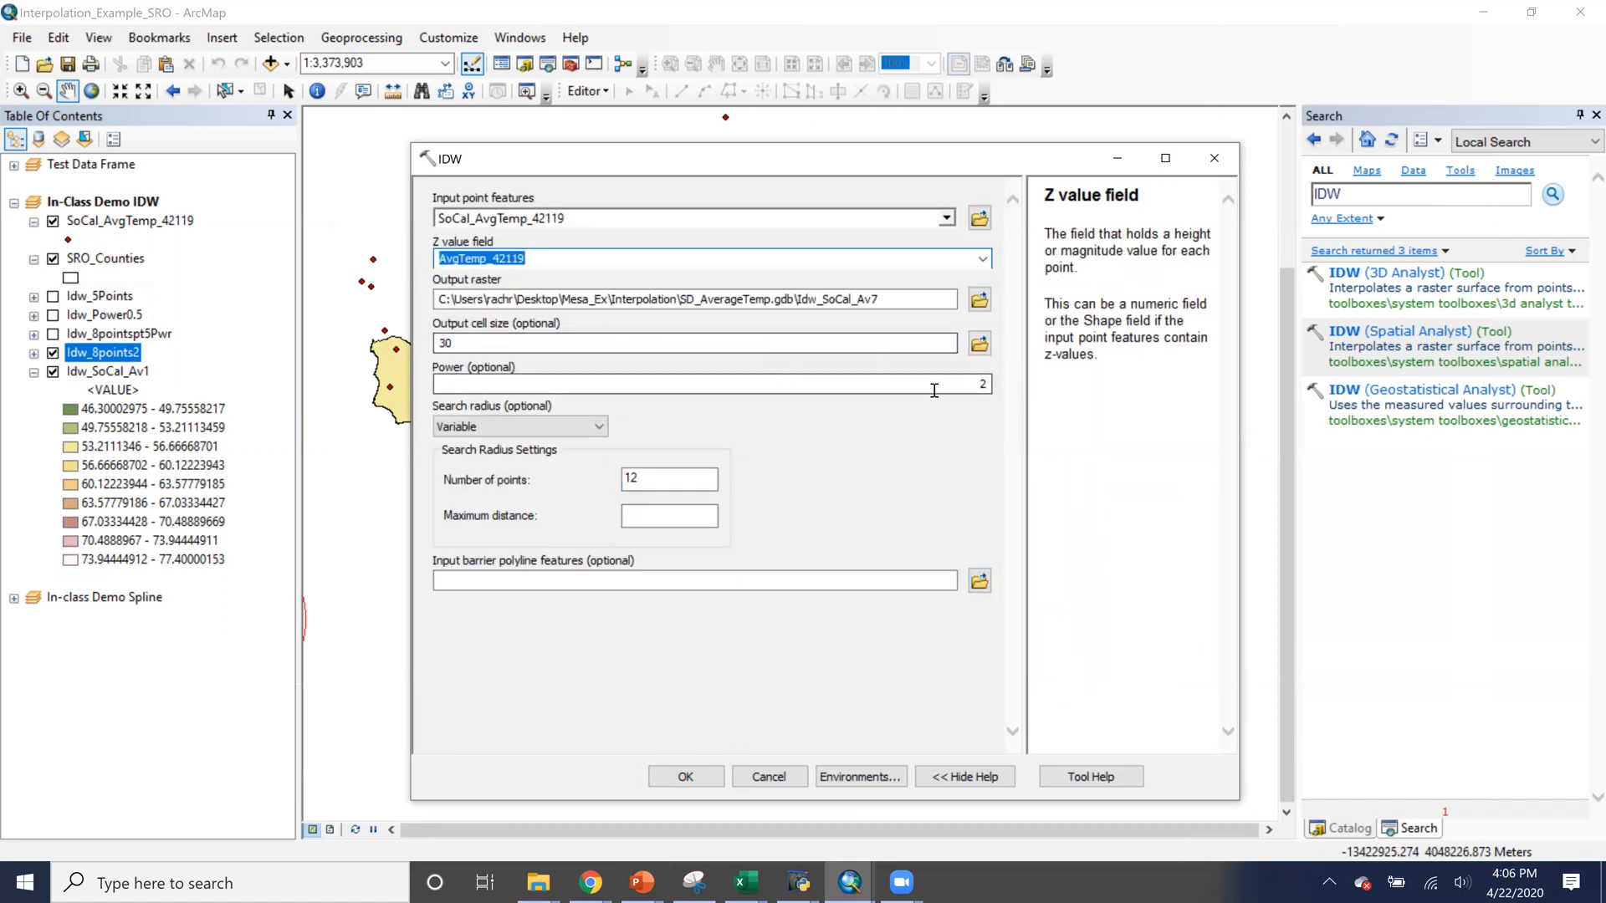
# Set the IDW power to 0.5 and the number of search points to 8
pyautogui.click(451, 384)
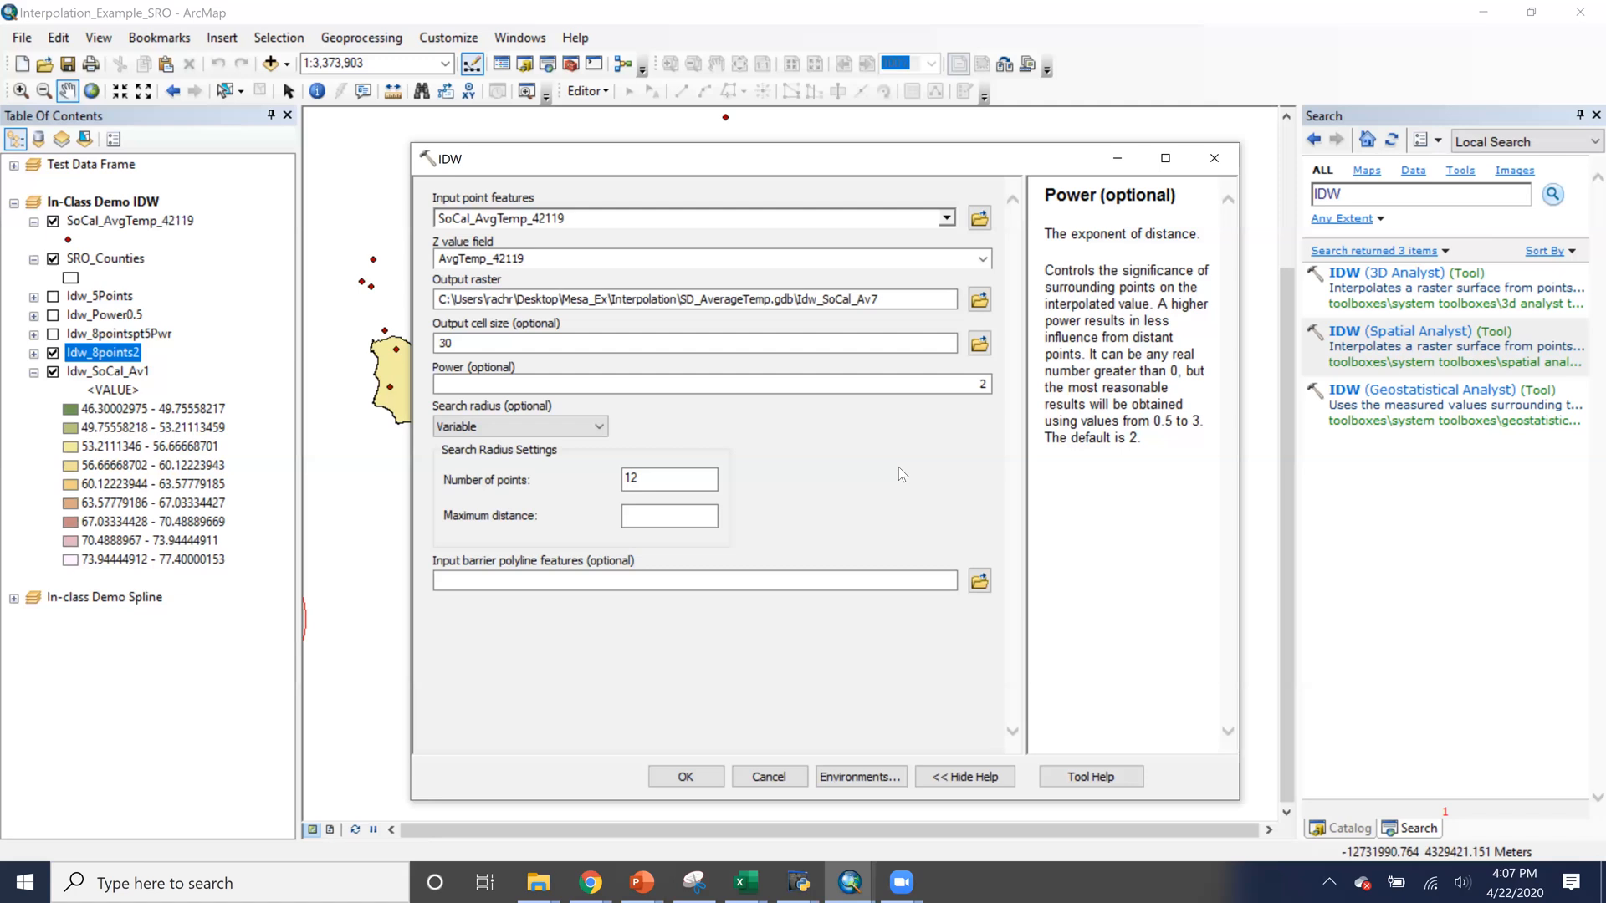
pyautogui.doubleClick(983, 383)
pyautogui.write('0.5')
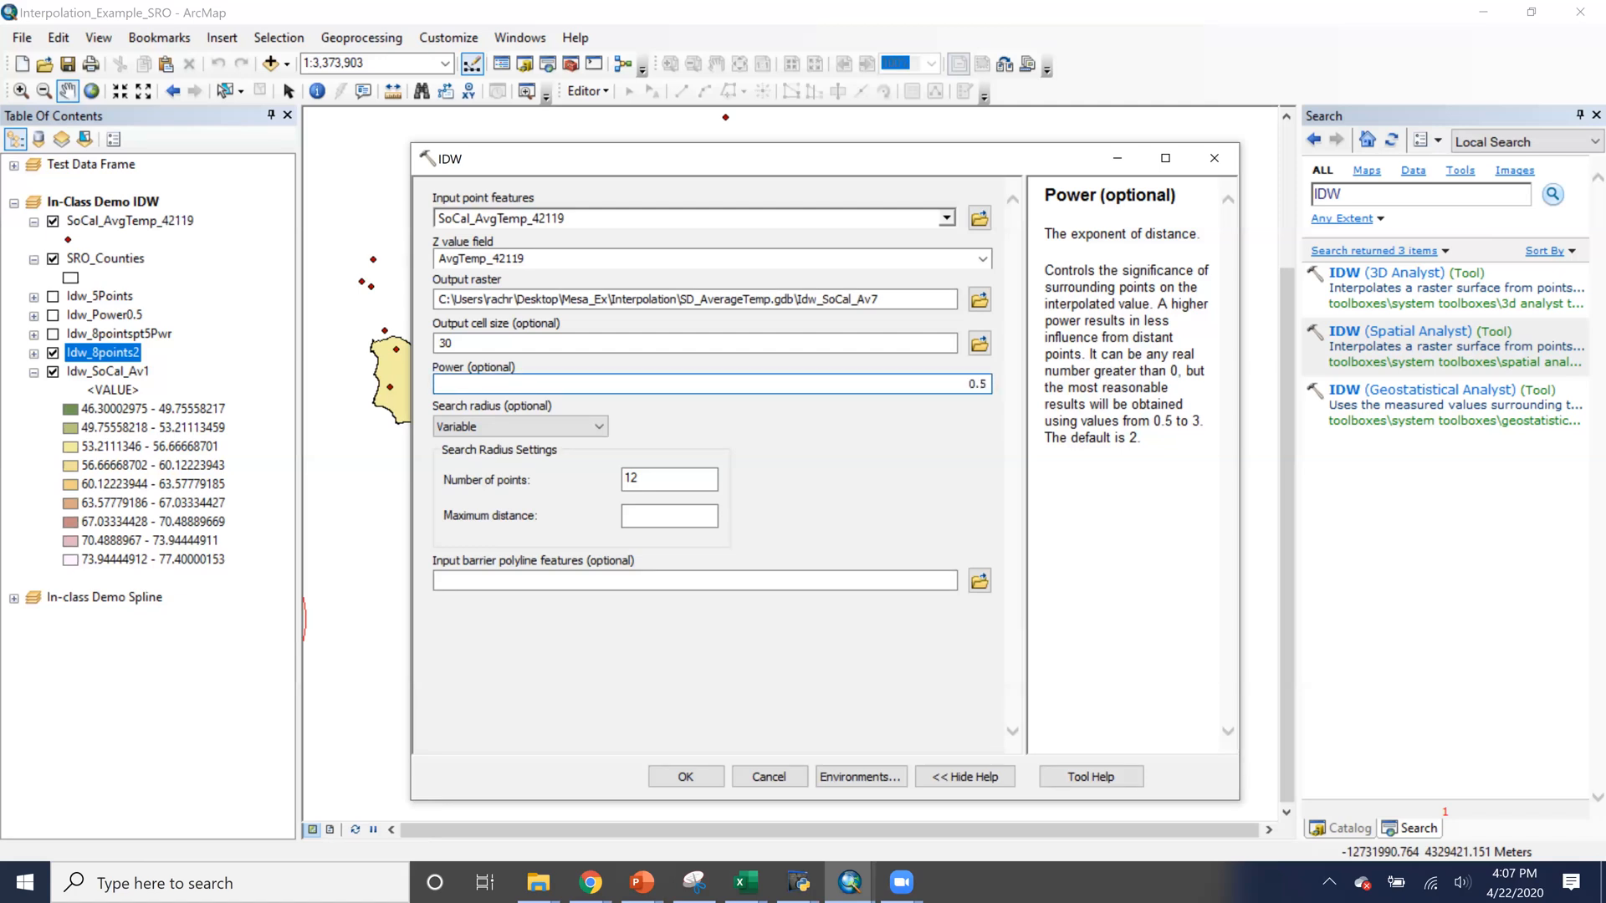
pyautogui.doubleClick(639, 478)
pyautogui.write('8')
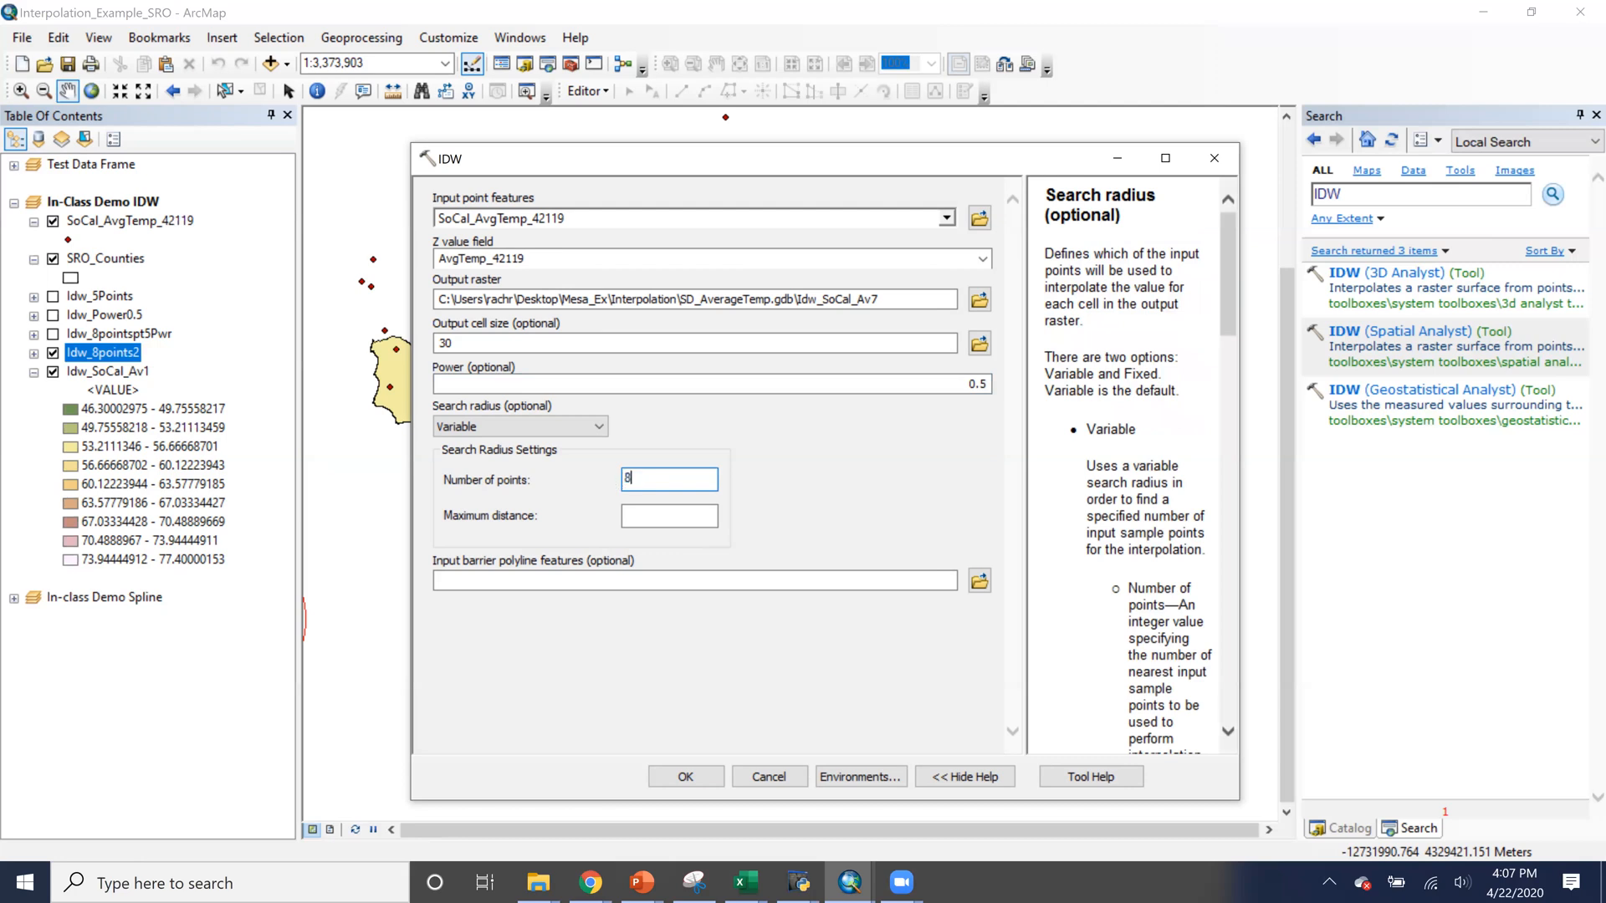
# Display the Idw_8pointspt5Pwr raster over its full extent and toggle its visibility to compare it with Idw_8points2
pyautogui.click(52, 334)
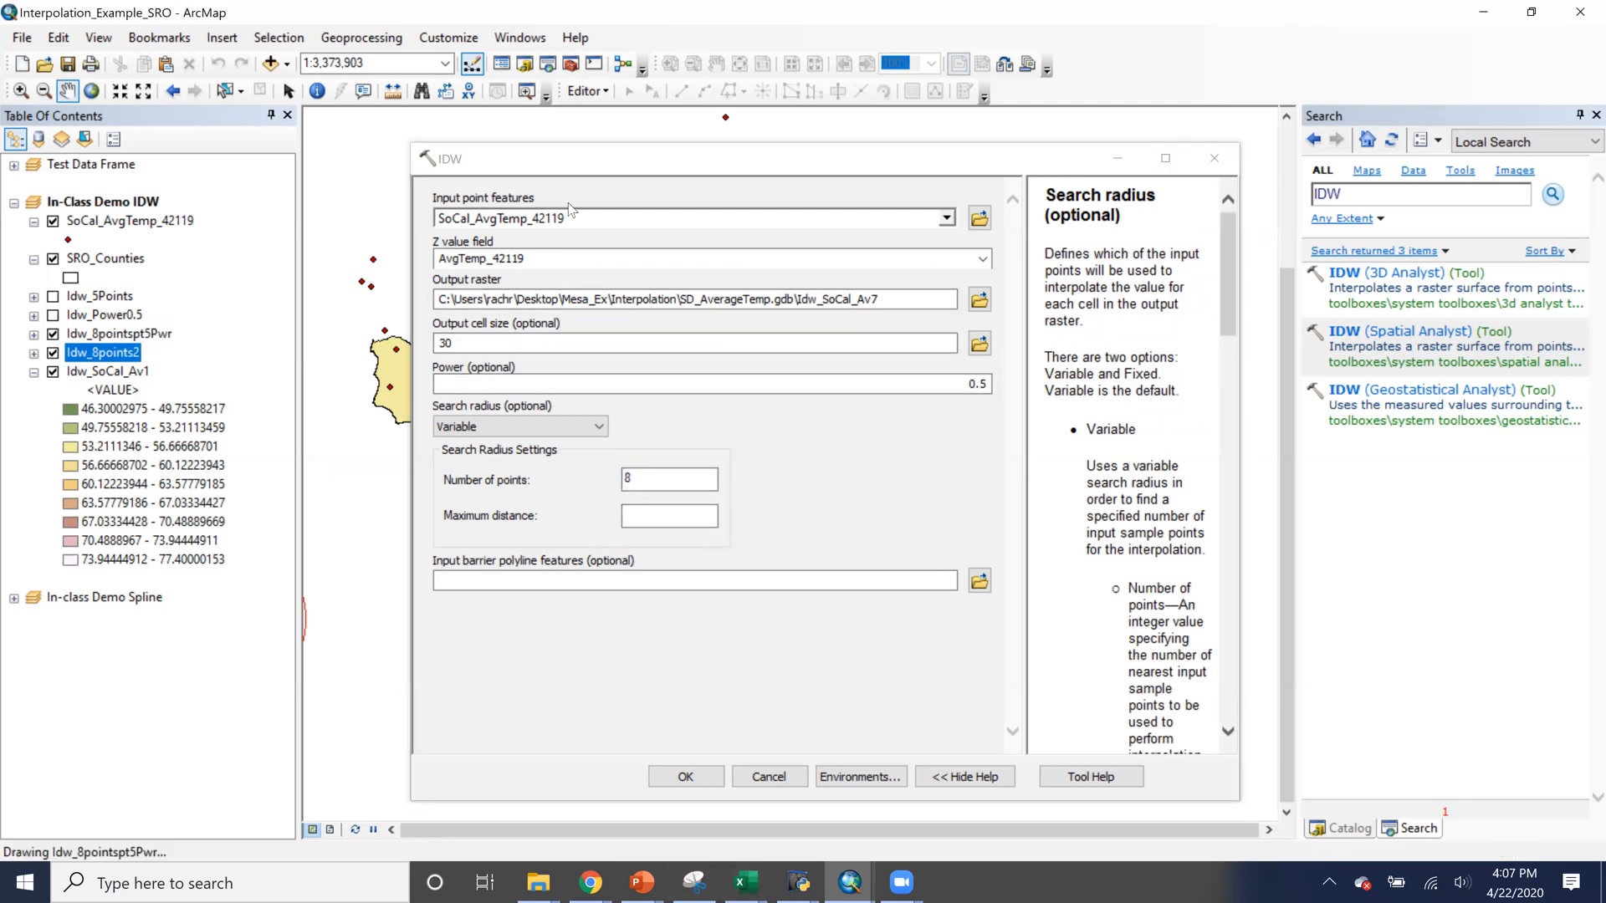
pyautogui.click(1119, 158)
pyautogui.rightClick(119, 333)
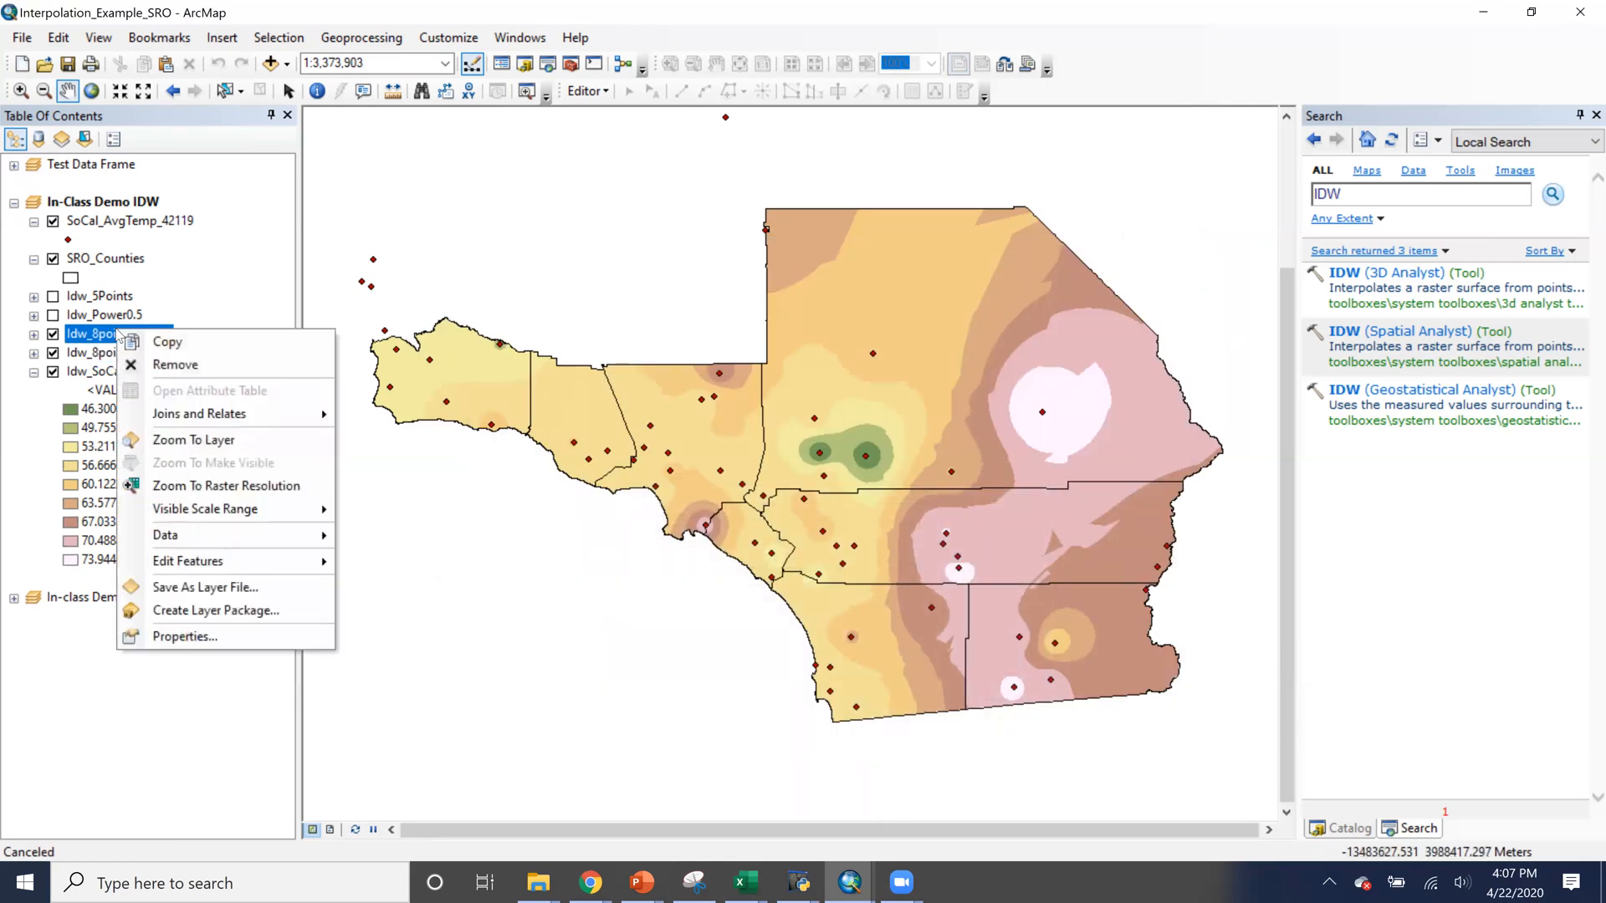
pyautogui.click(193, 440)
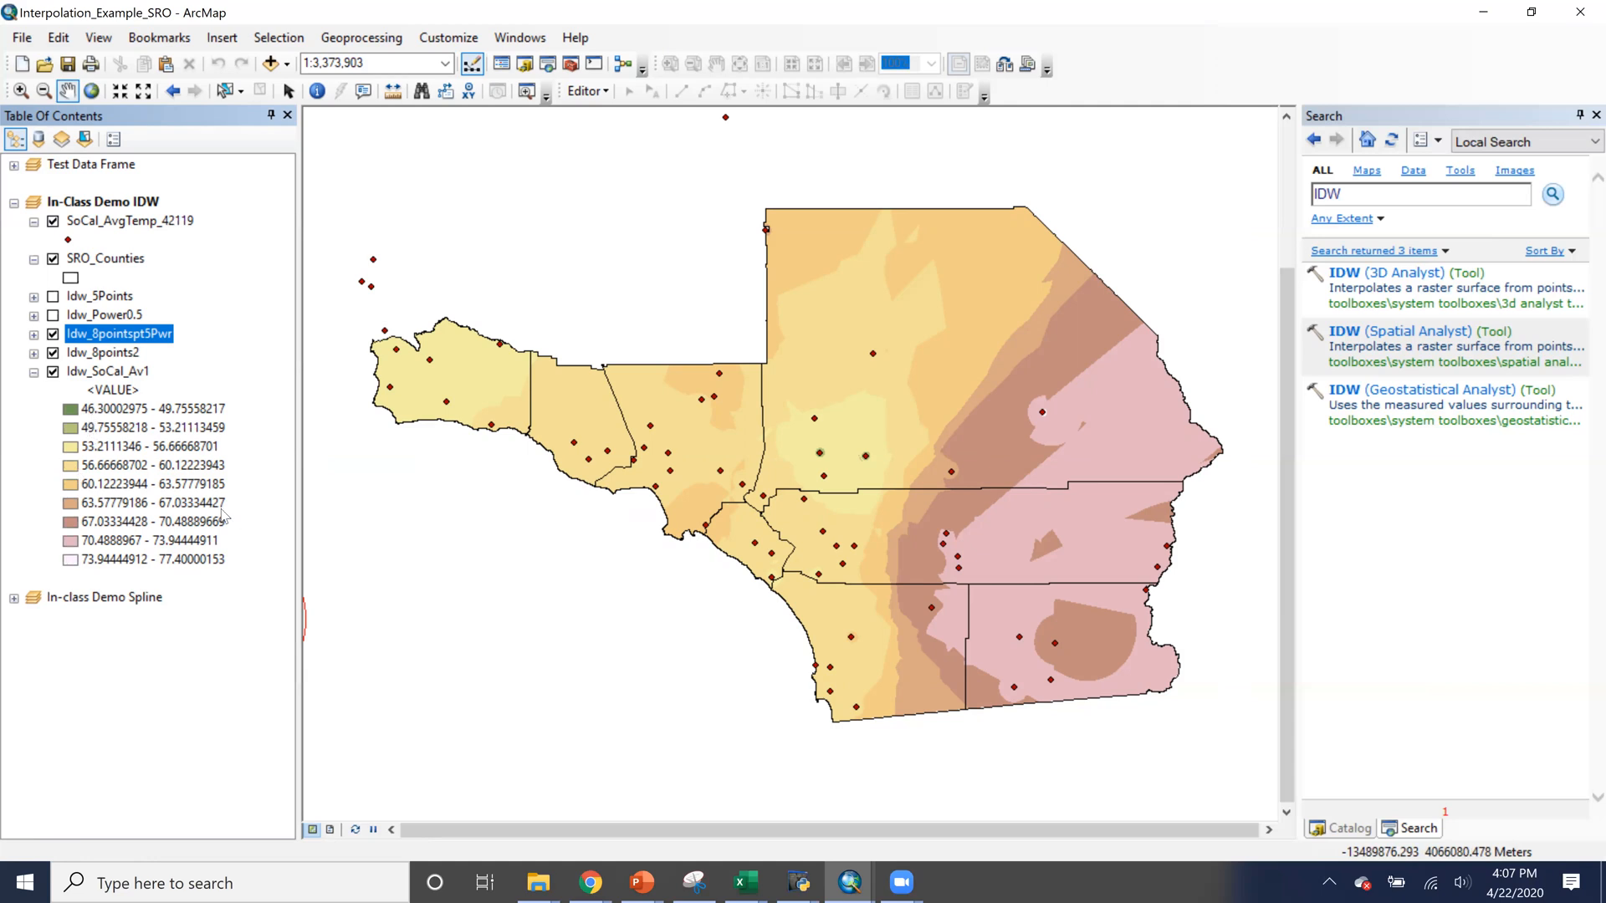
pyautogui.click(53, 334)
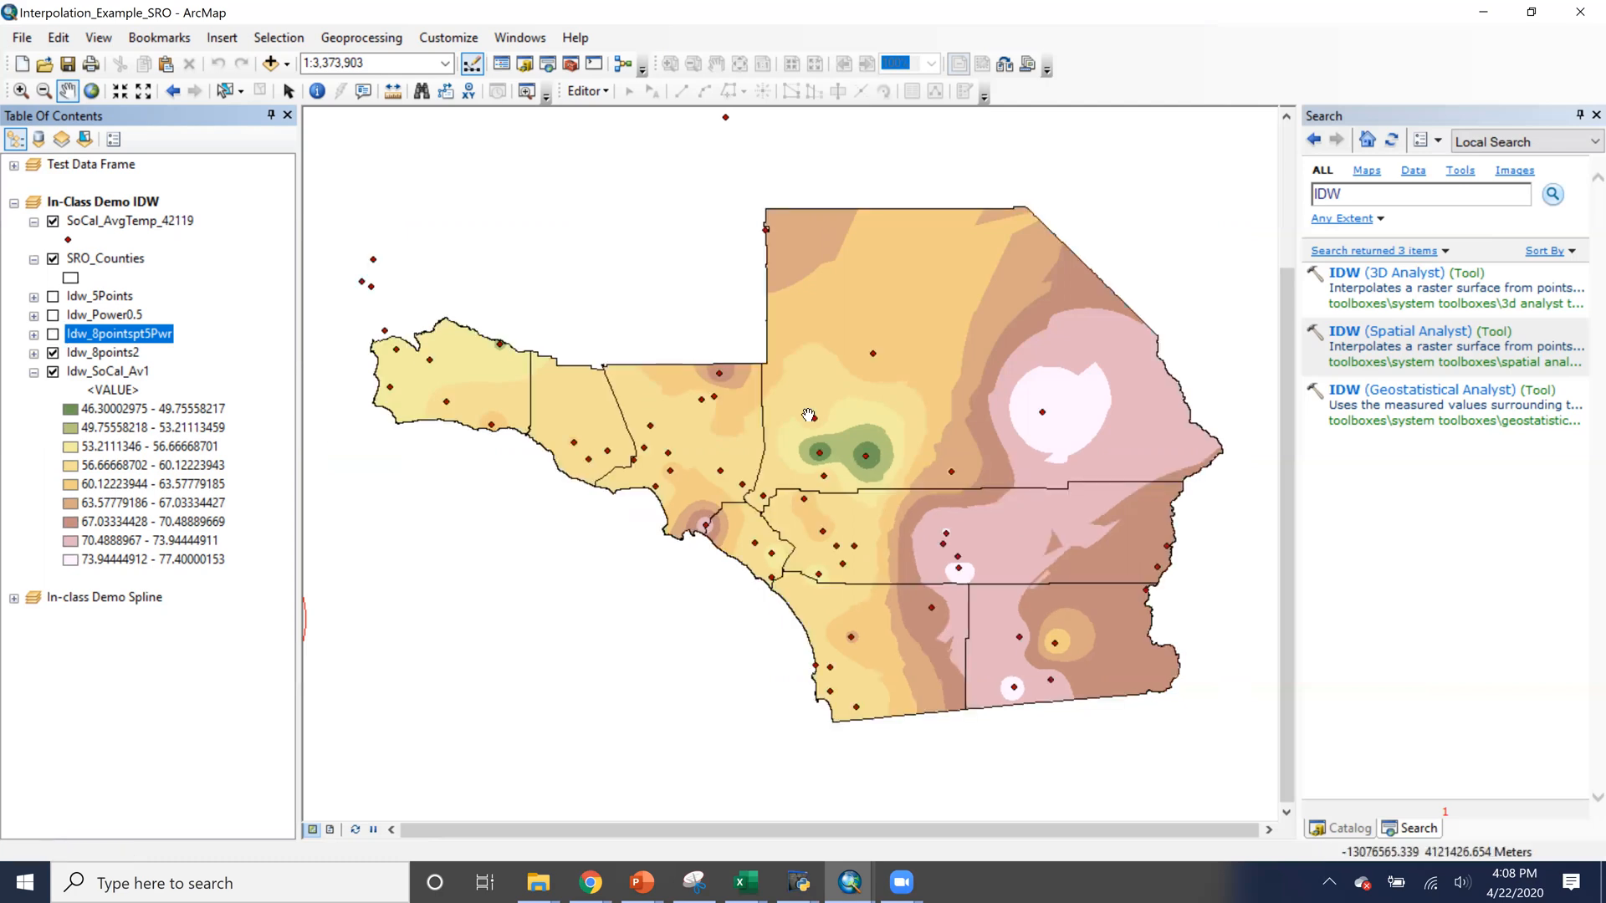
pyautogui.click(52, 334)
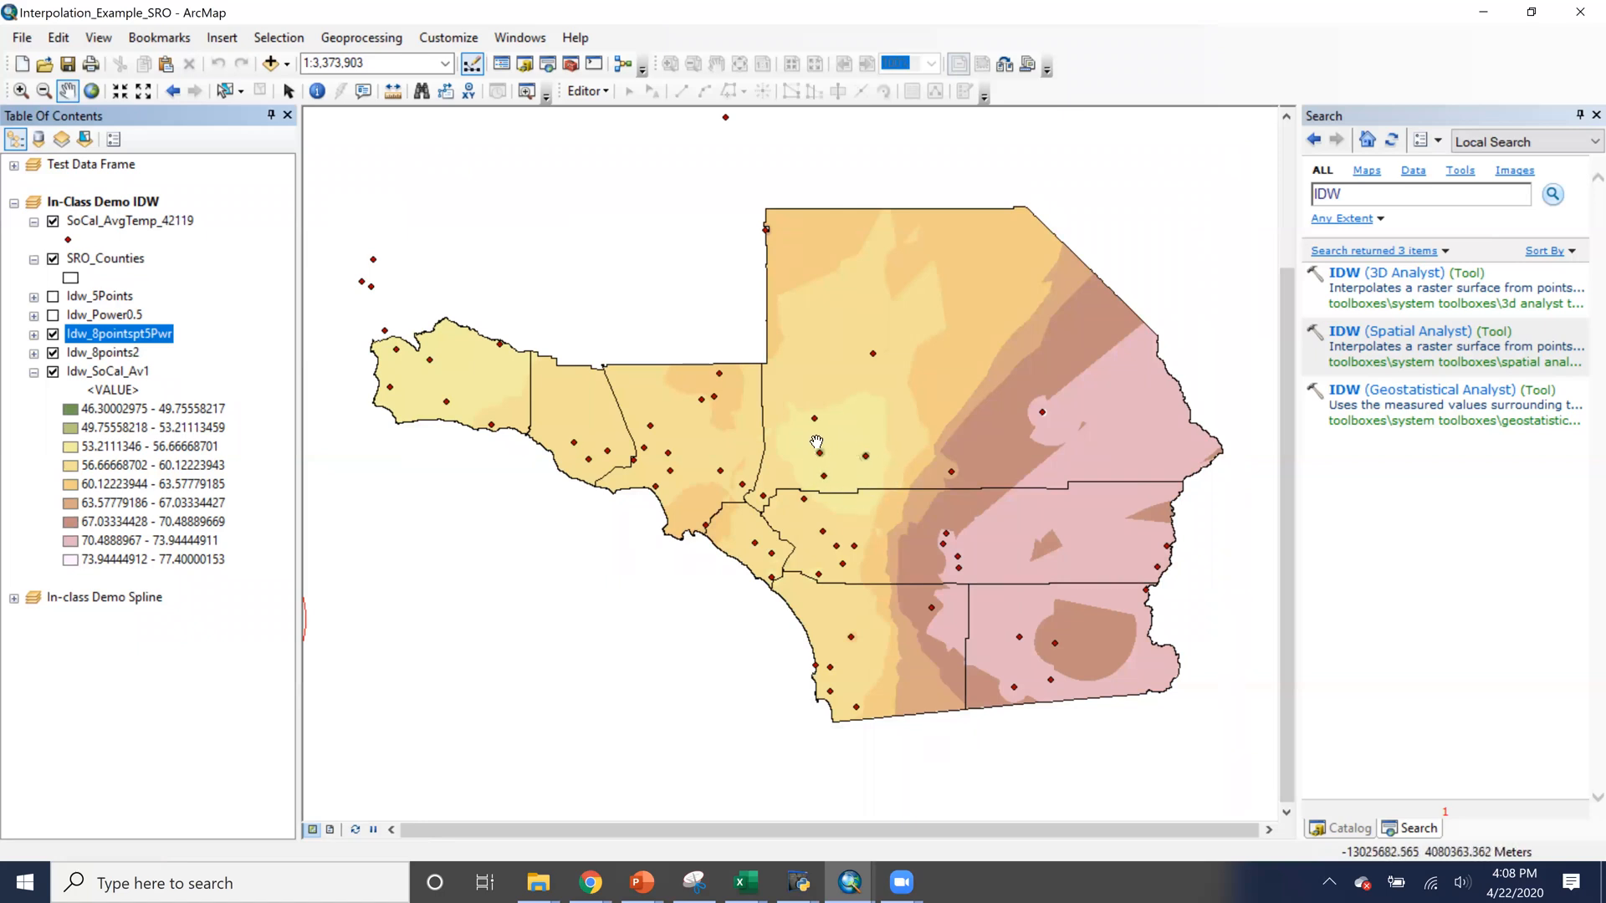
# Hide the SoCal_AvgTemp_42119 station points and display the Idw_Power0.5 and Idw_5Points rasters
pyautogui.click(52, 221)
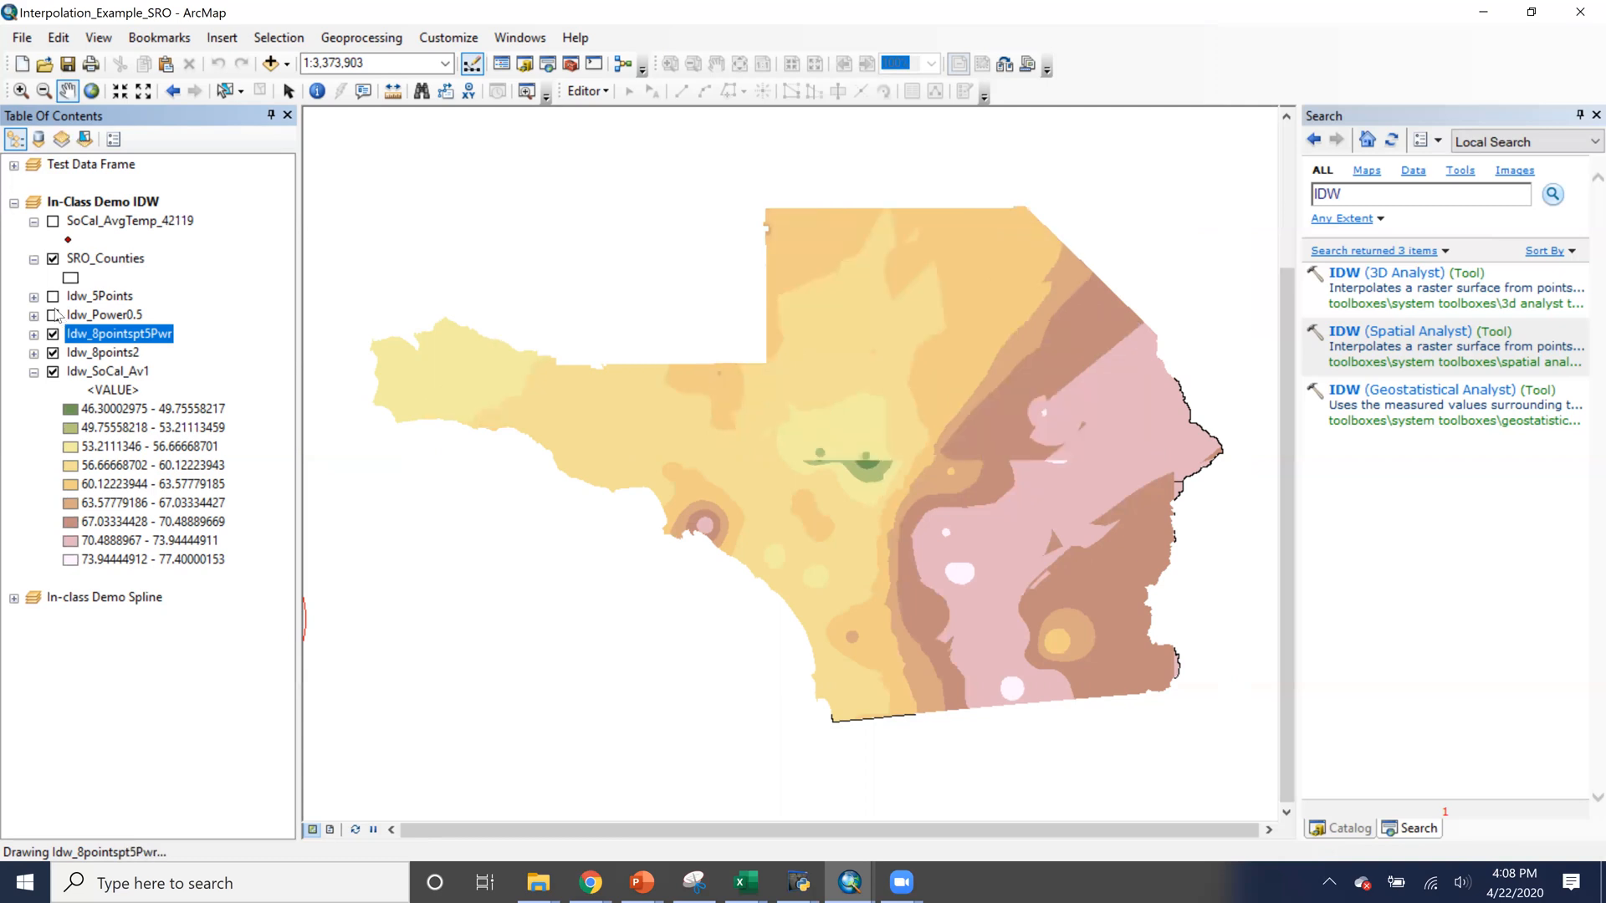
pyautogui.click(54, 316)
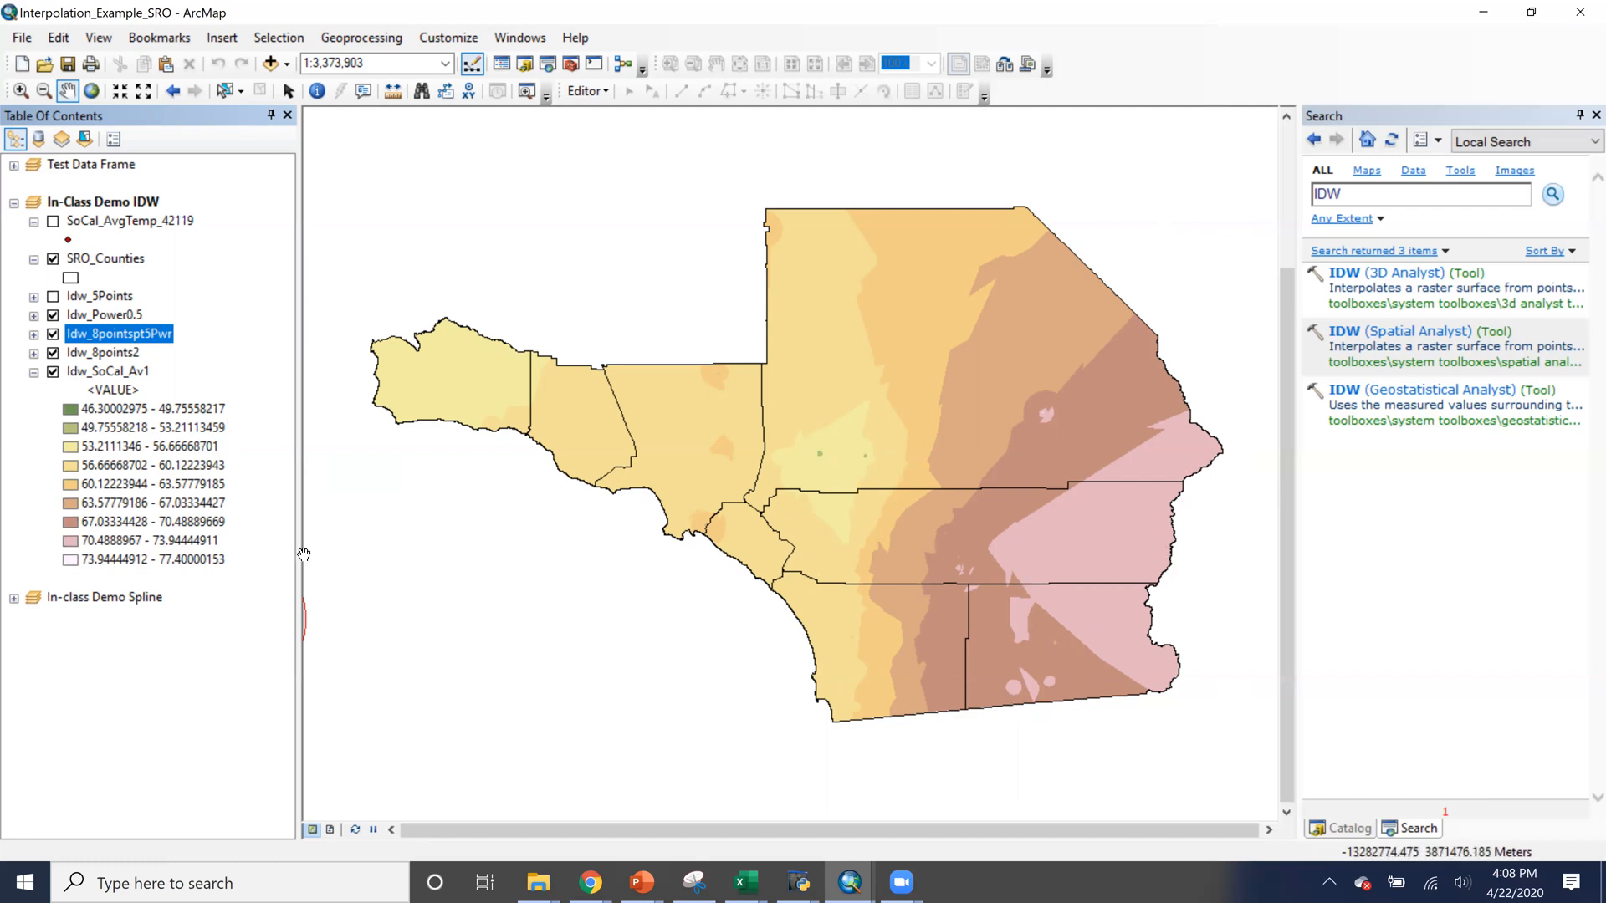
pyautogui.click(53, 296)
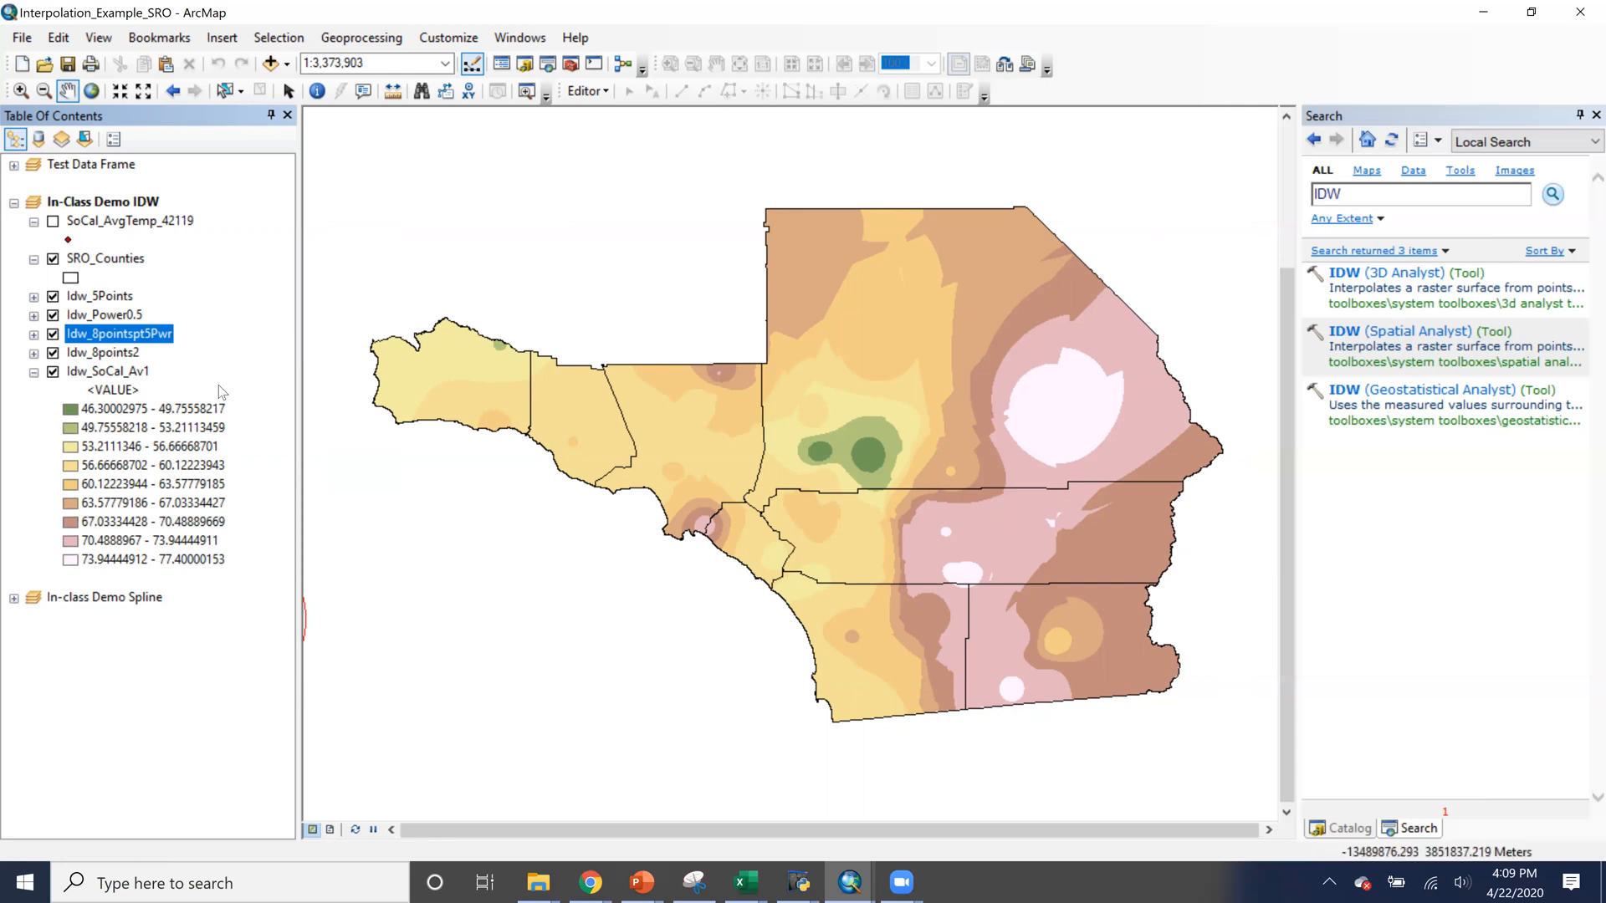
pyautogui.rightClick(92, 296)
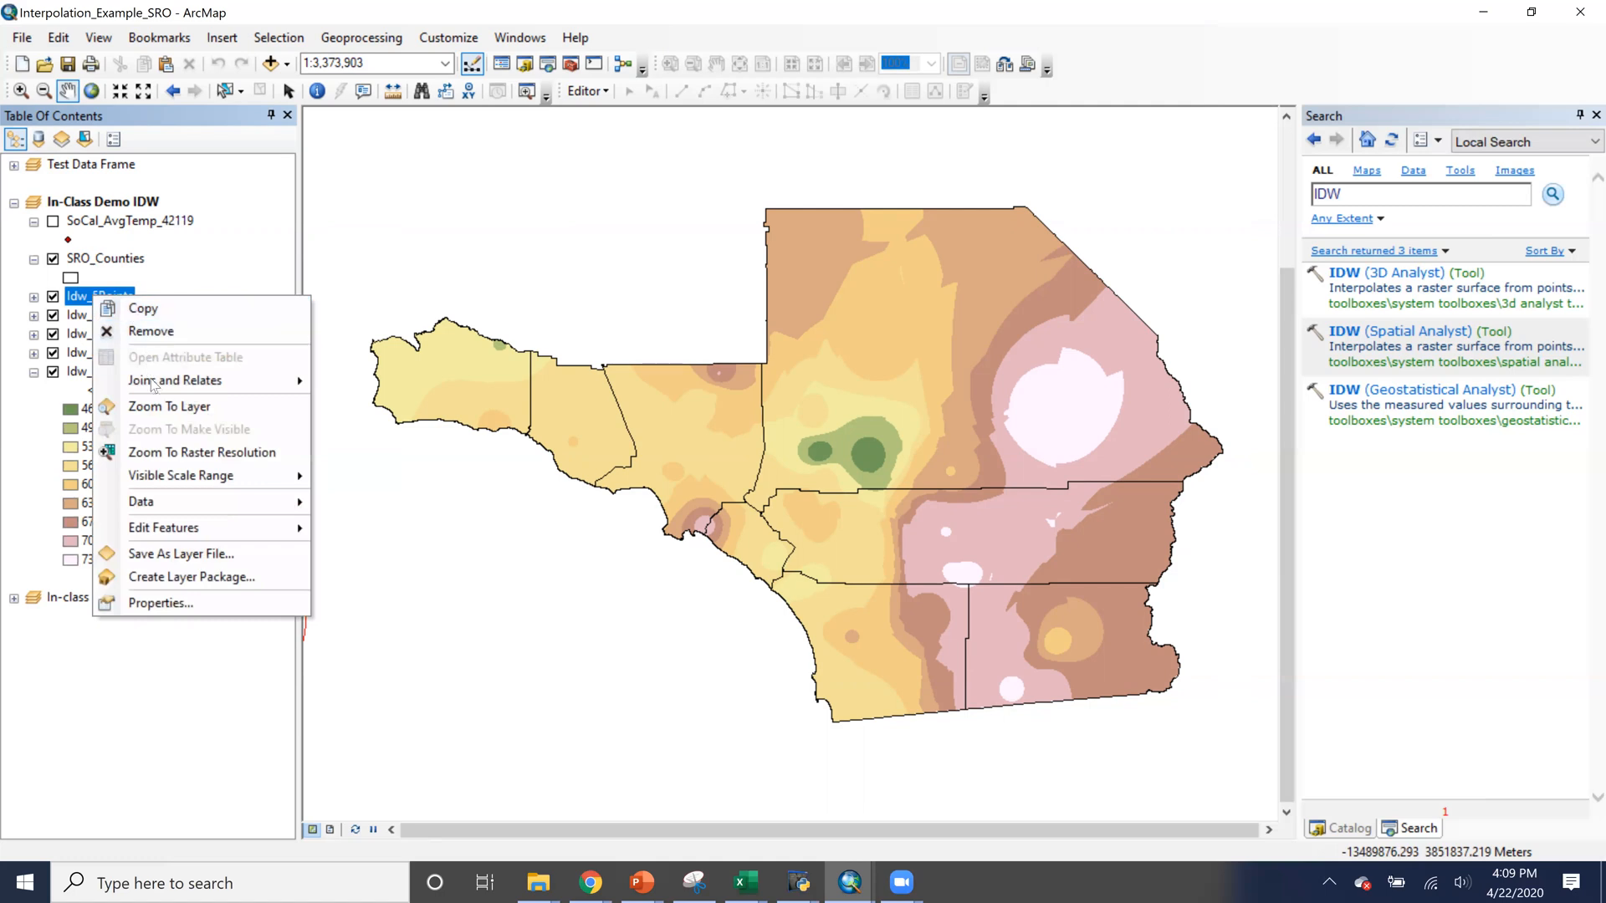
pyautogui.click(153, 405)
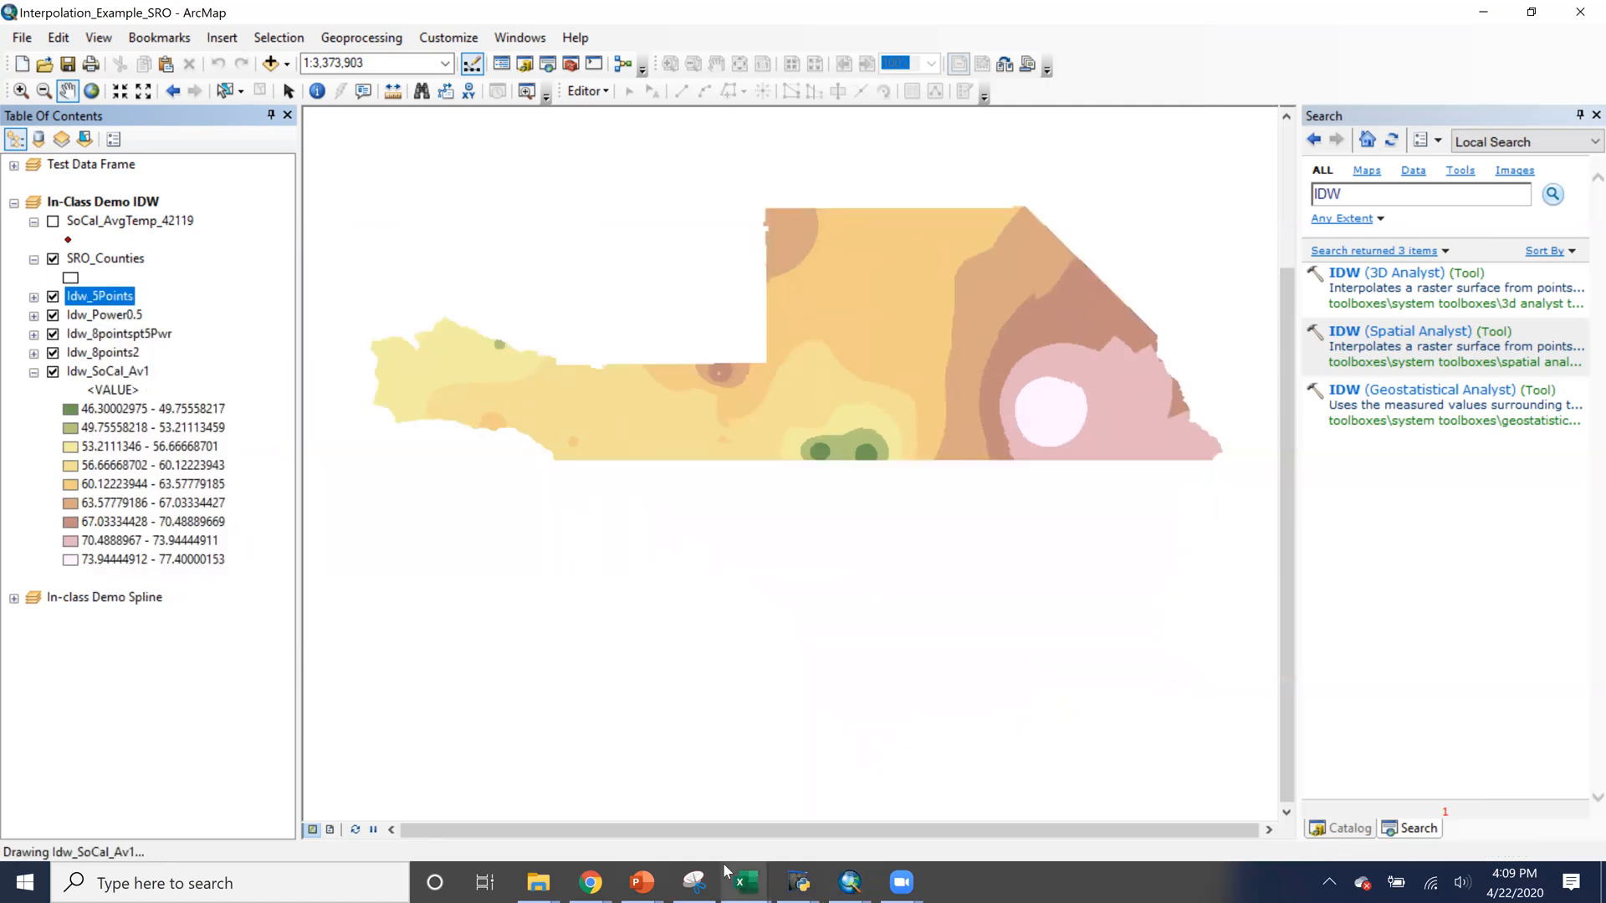
# Switch to the PowerPoint presentation and compare the IDW map slides from Default through default (12) points with power 0.5
pyautogui.moveTo(637, 882)
pyautogui.click(753, 795)
pyautogui.click(136, 250)
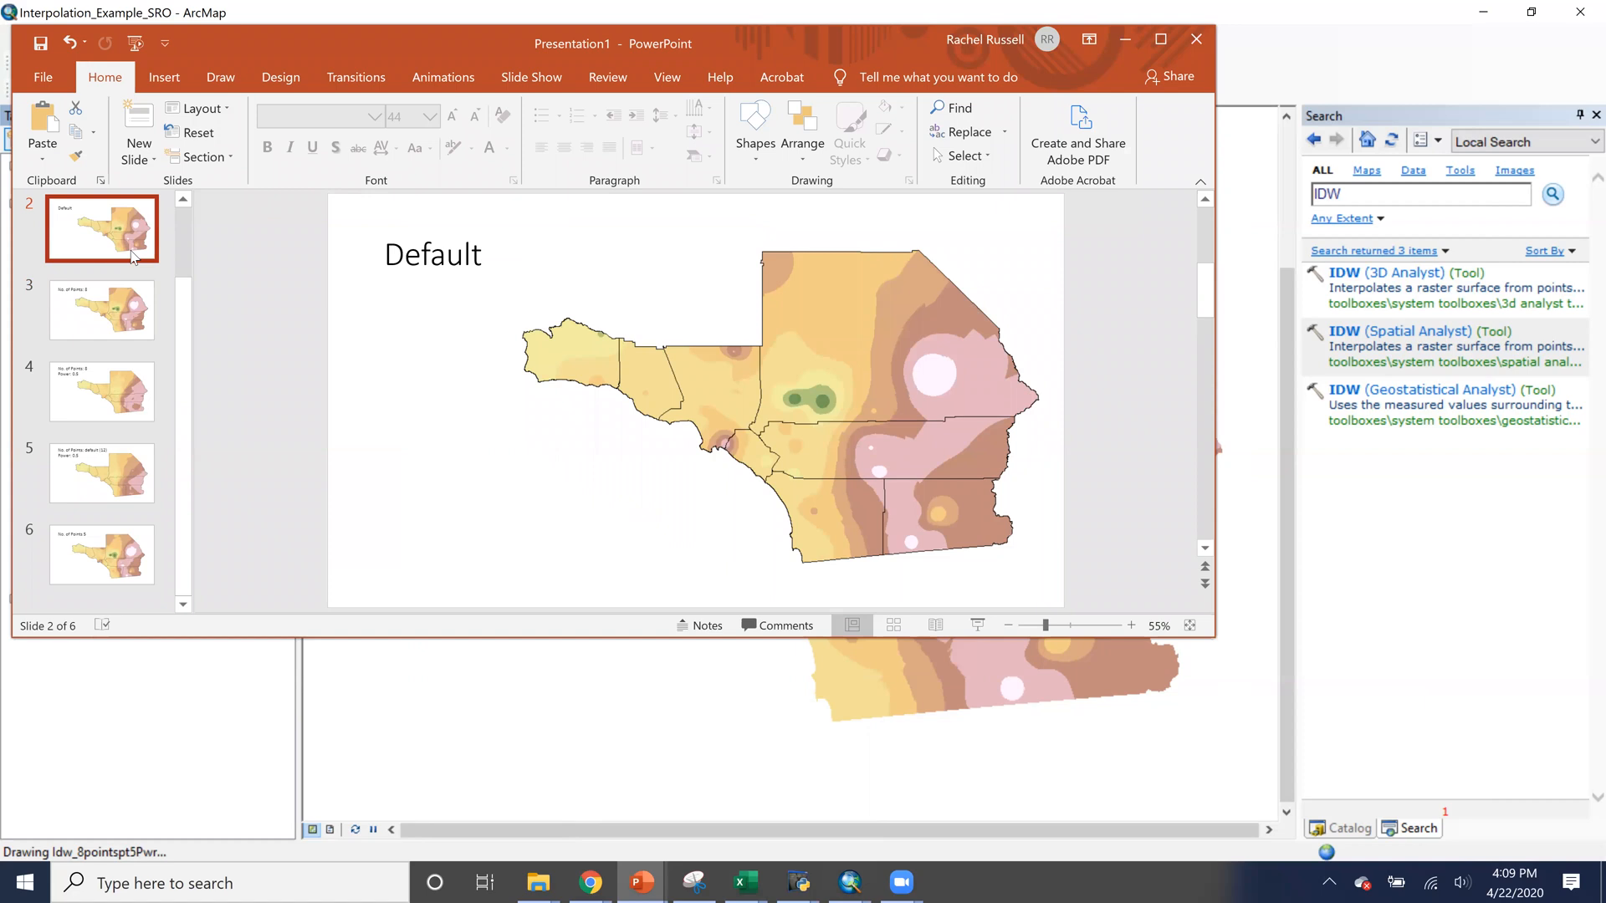
pyautogui.press('Down')
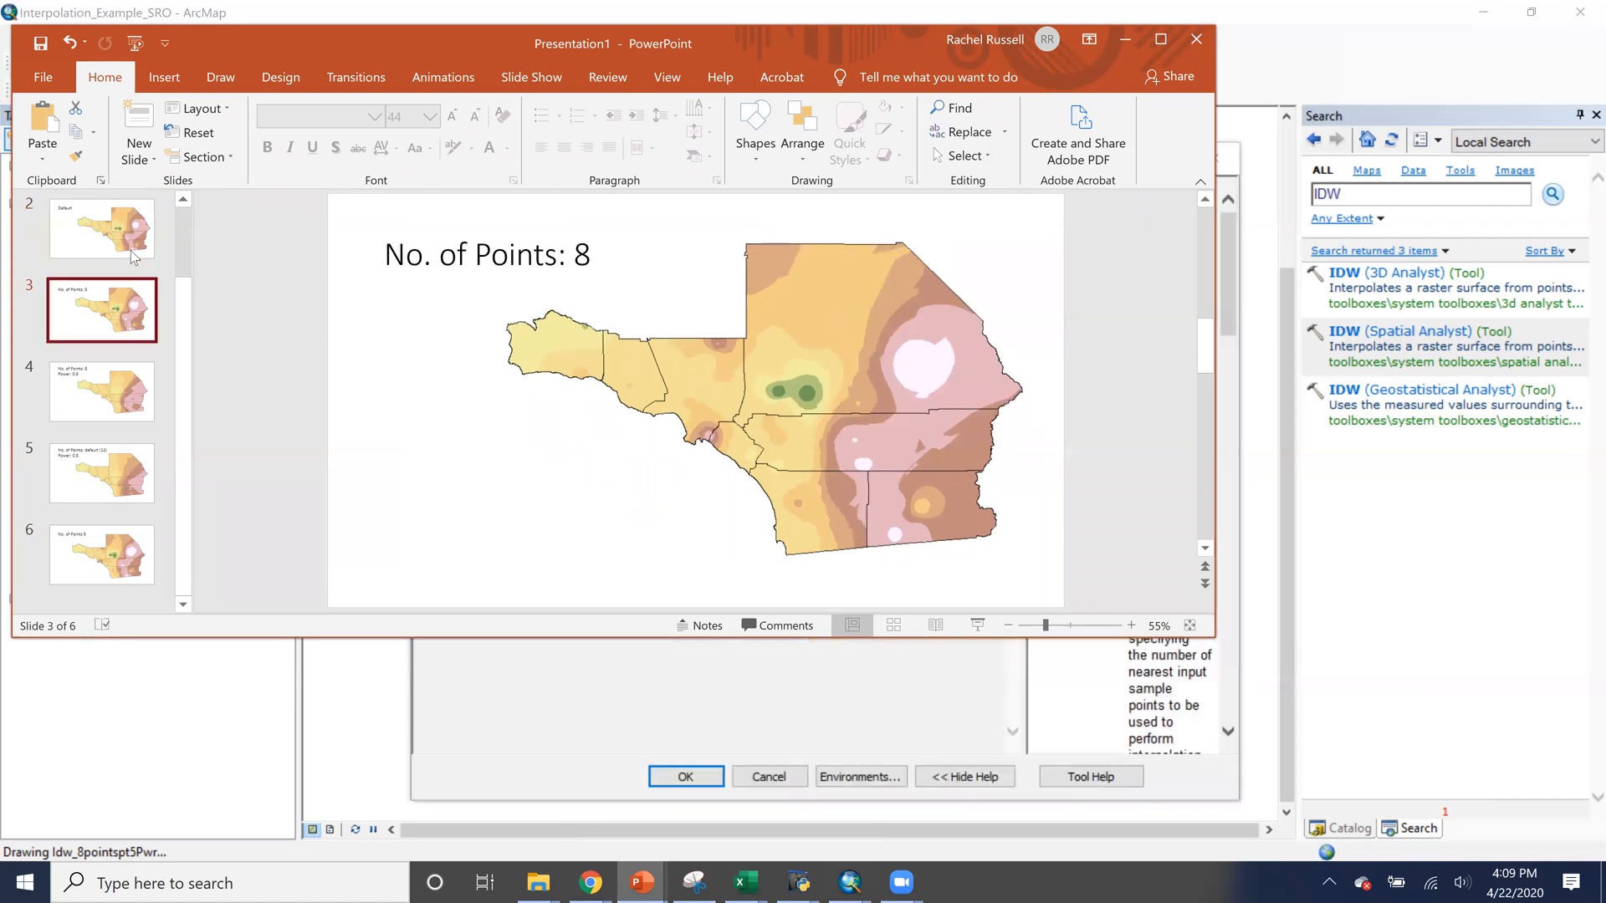
pyautogui.press('Down')
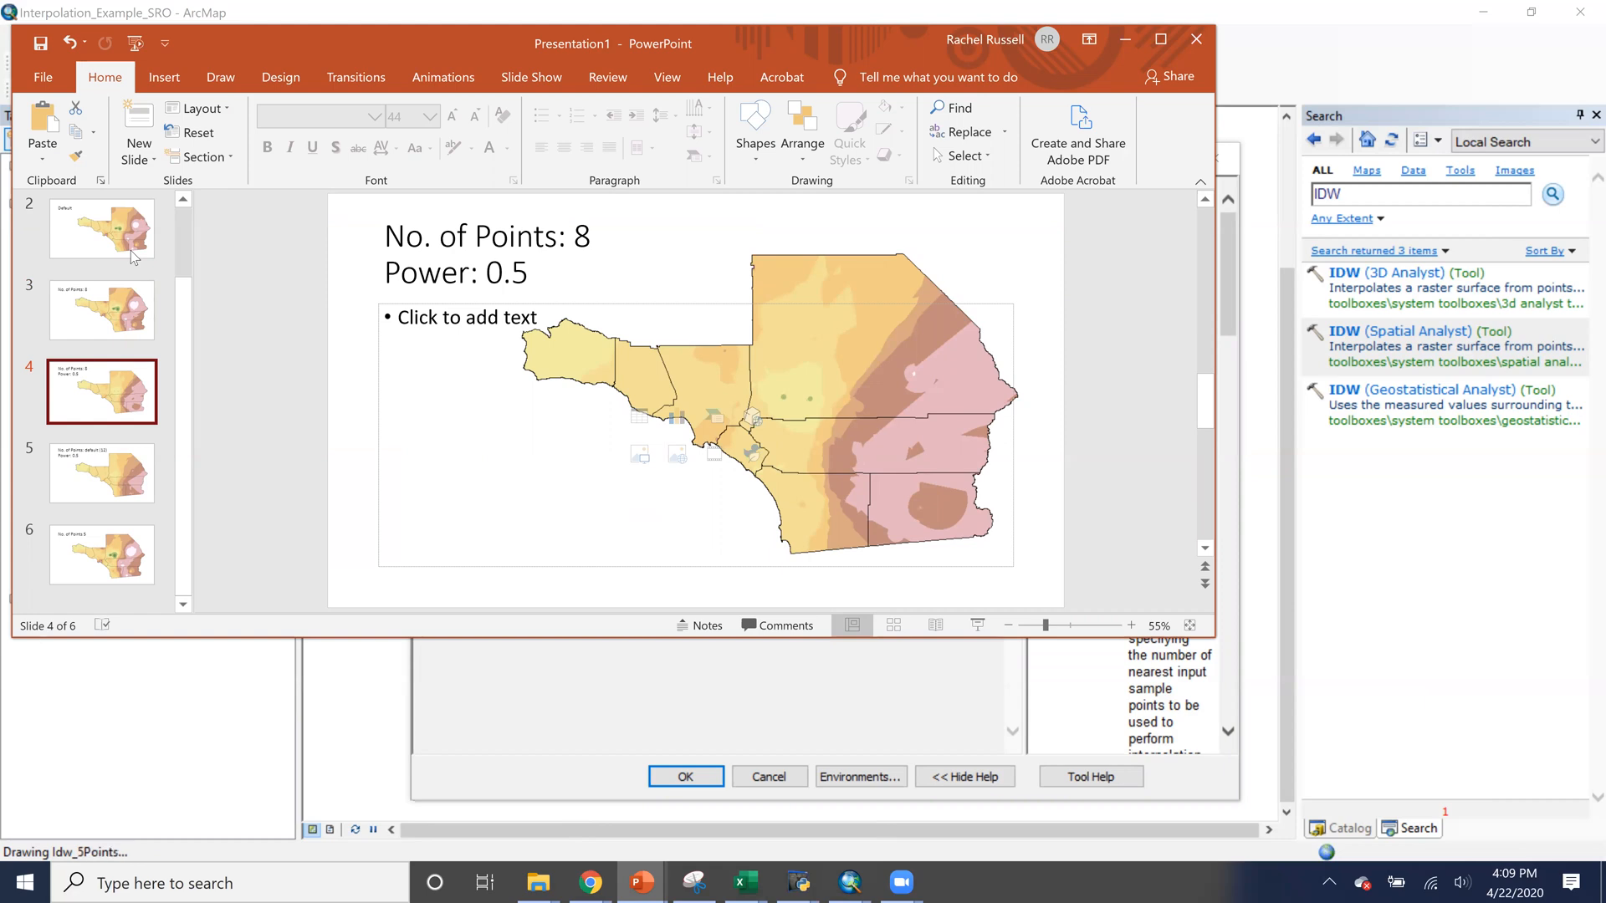
pyautogui.press('Down')
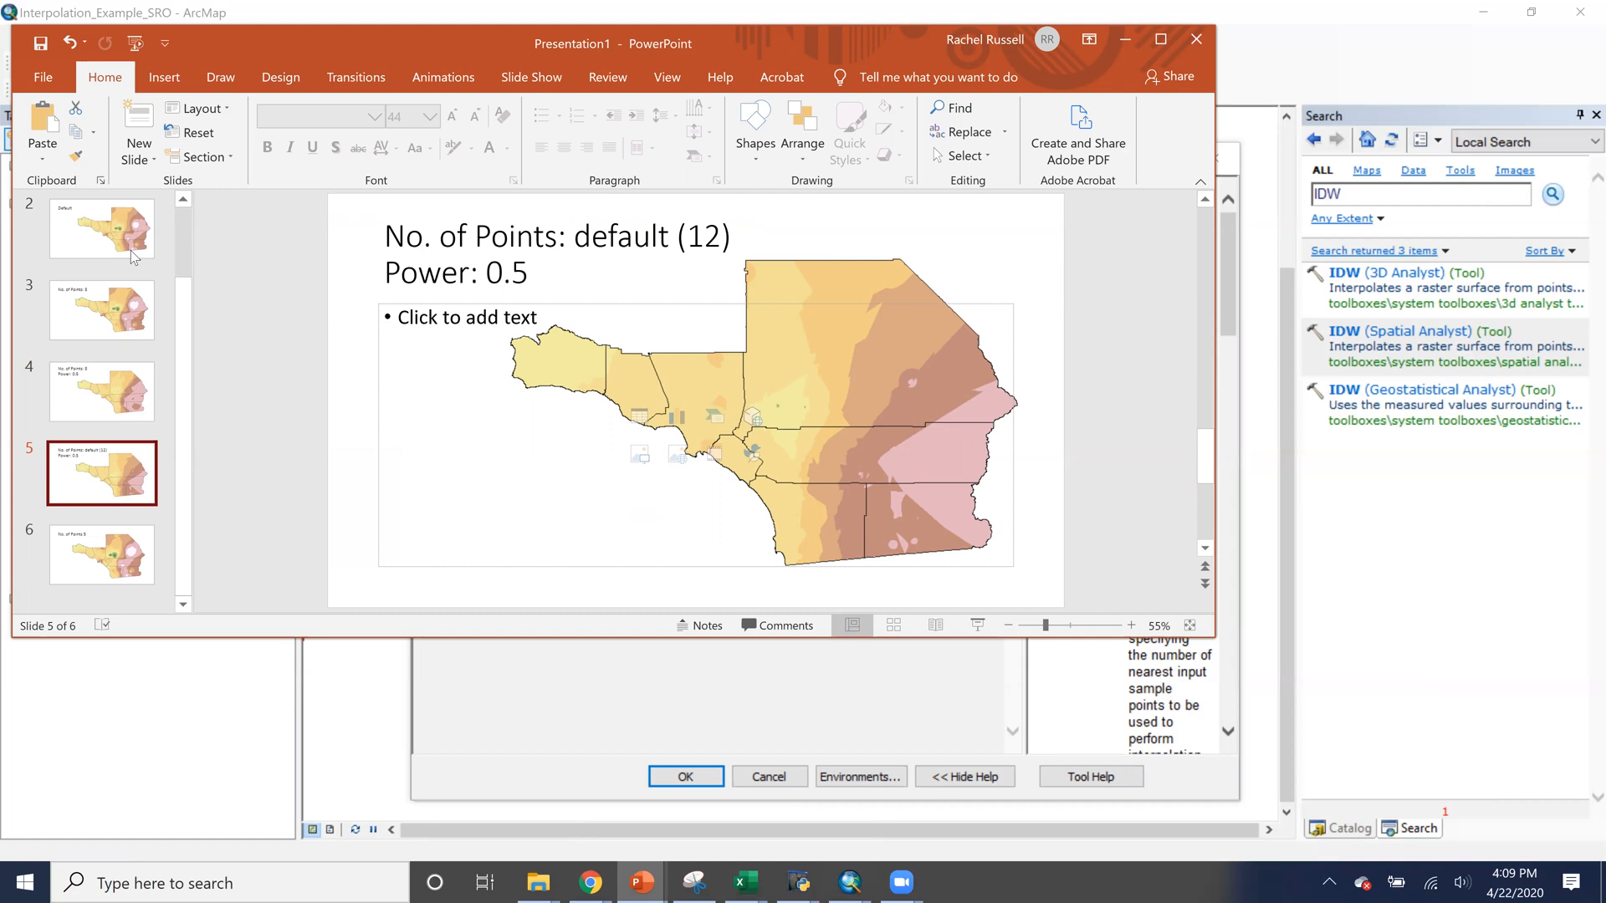
# Delete the empty text placeholder overlapping the map on the slide for default (12) points and power 0.5
pyautogui.click(481, 565)
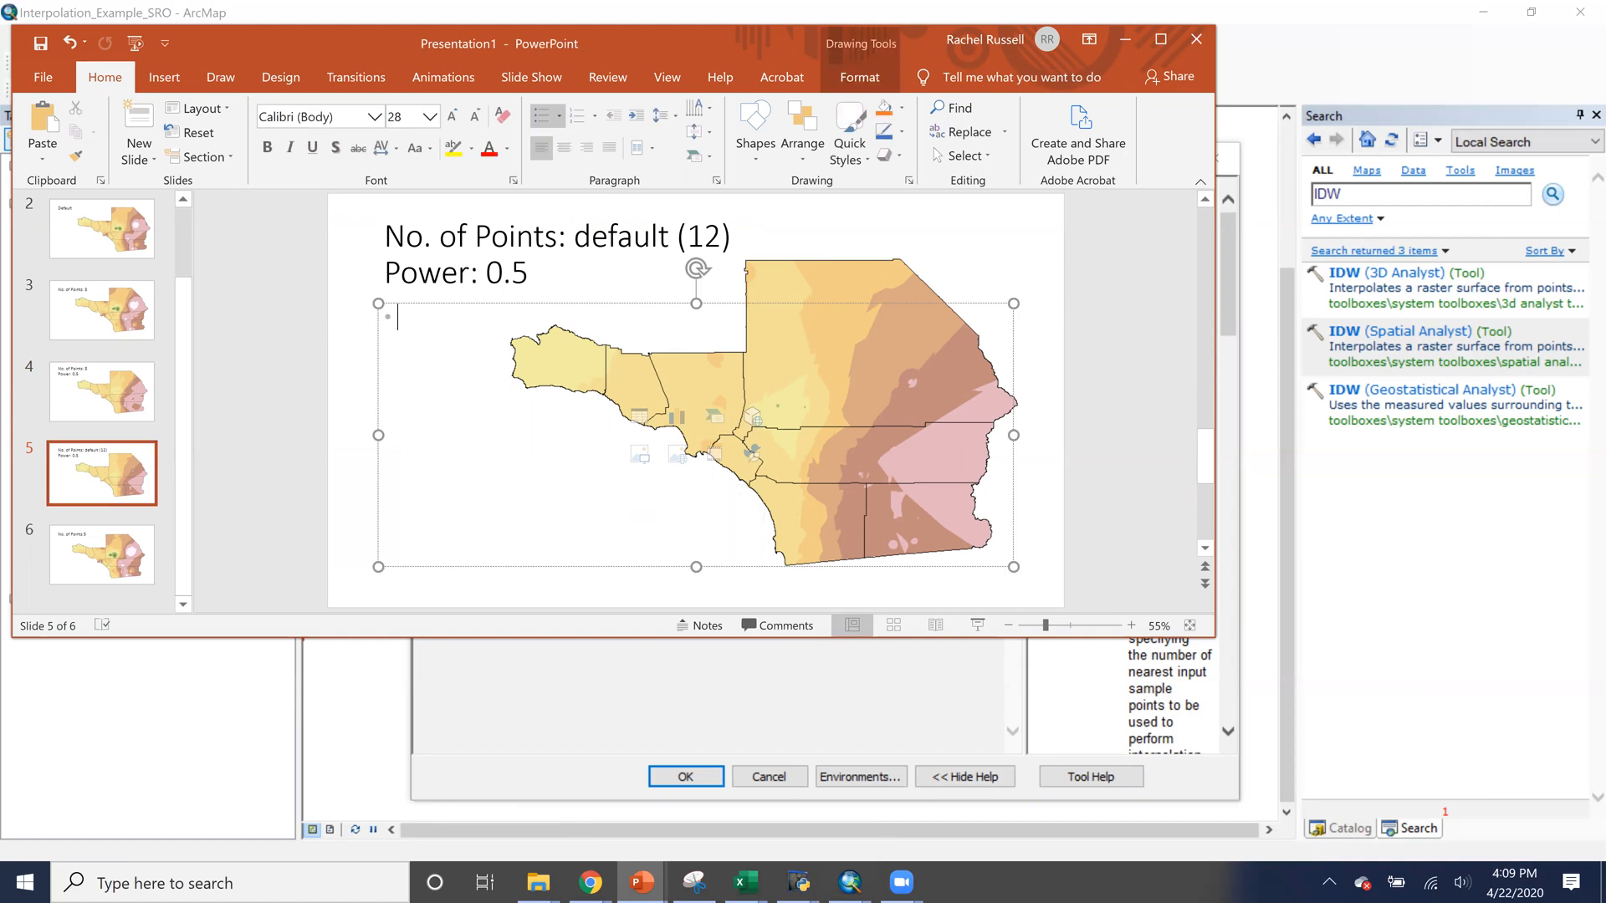
pyautogui.click(499, 562)
pyautogui.click(496, 574)
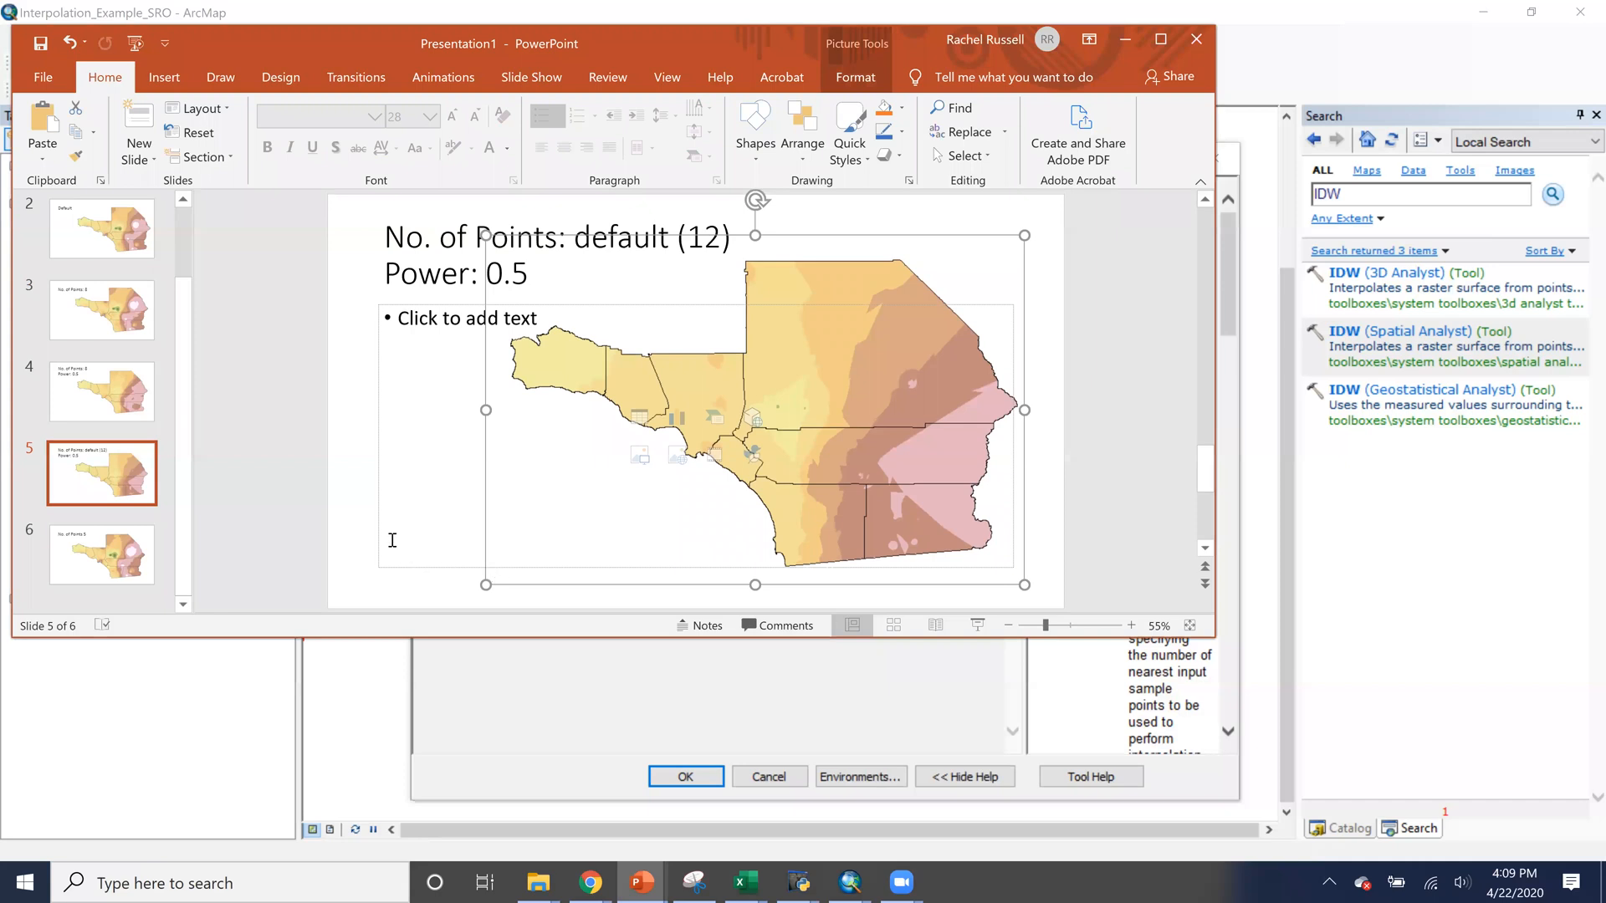
pyautogui.click(404, 563)
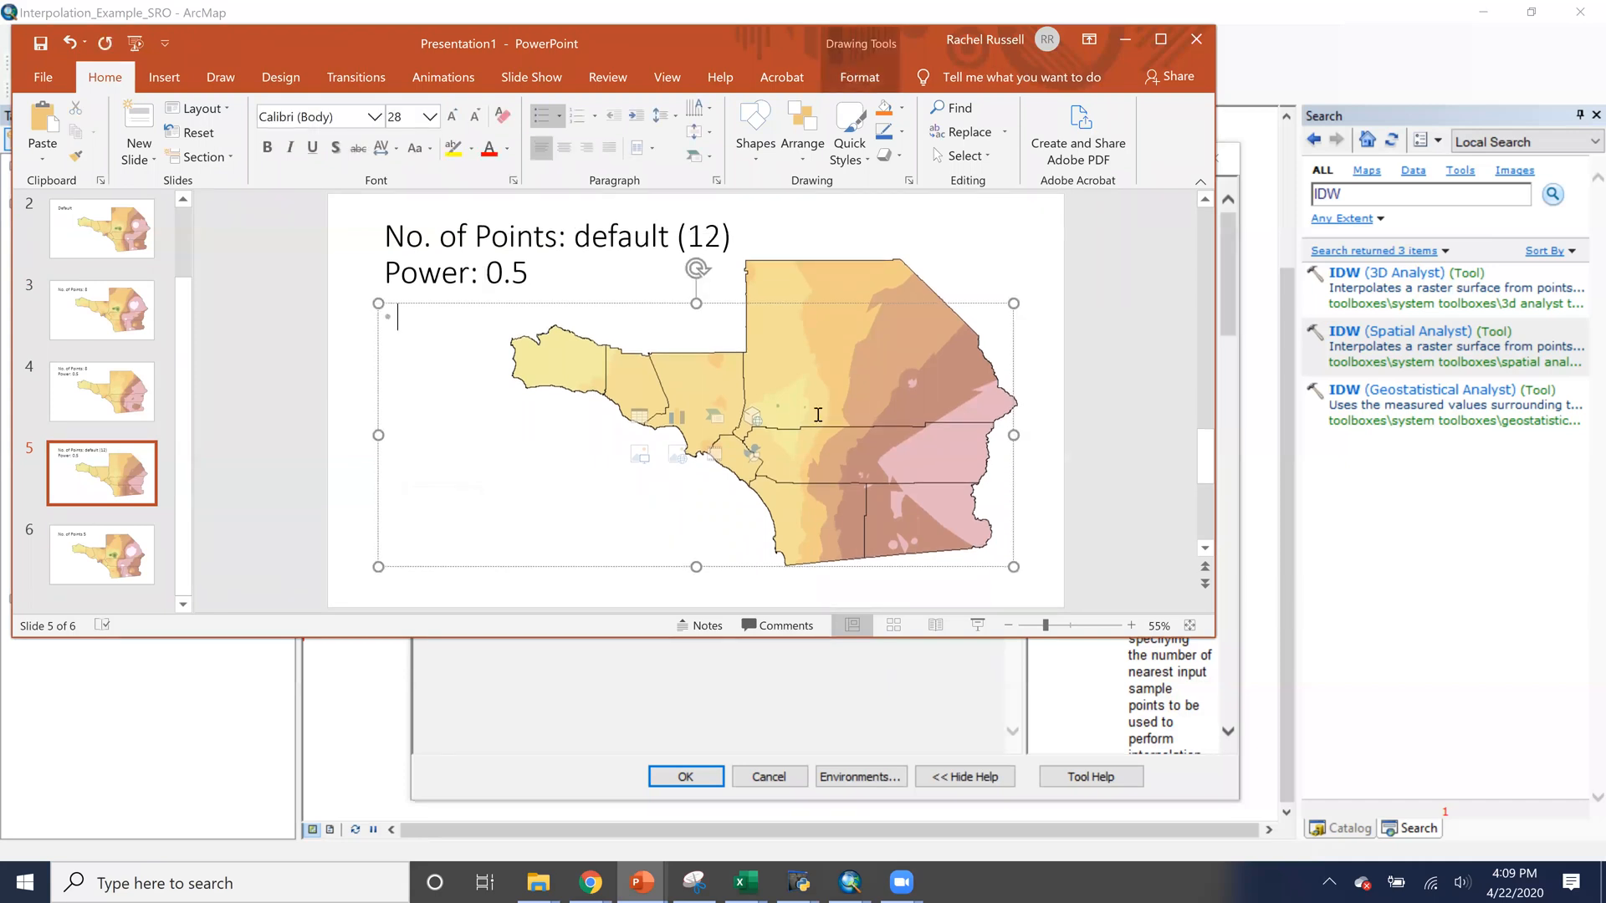
pyautogui.click(454, 303)
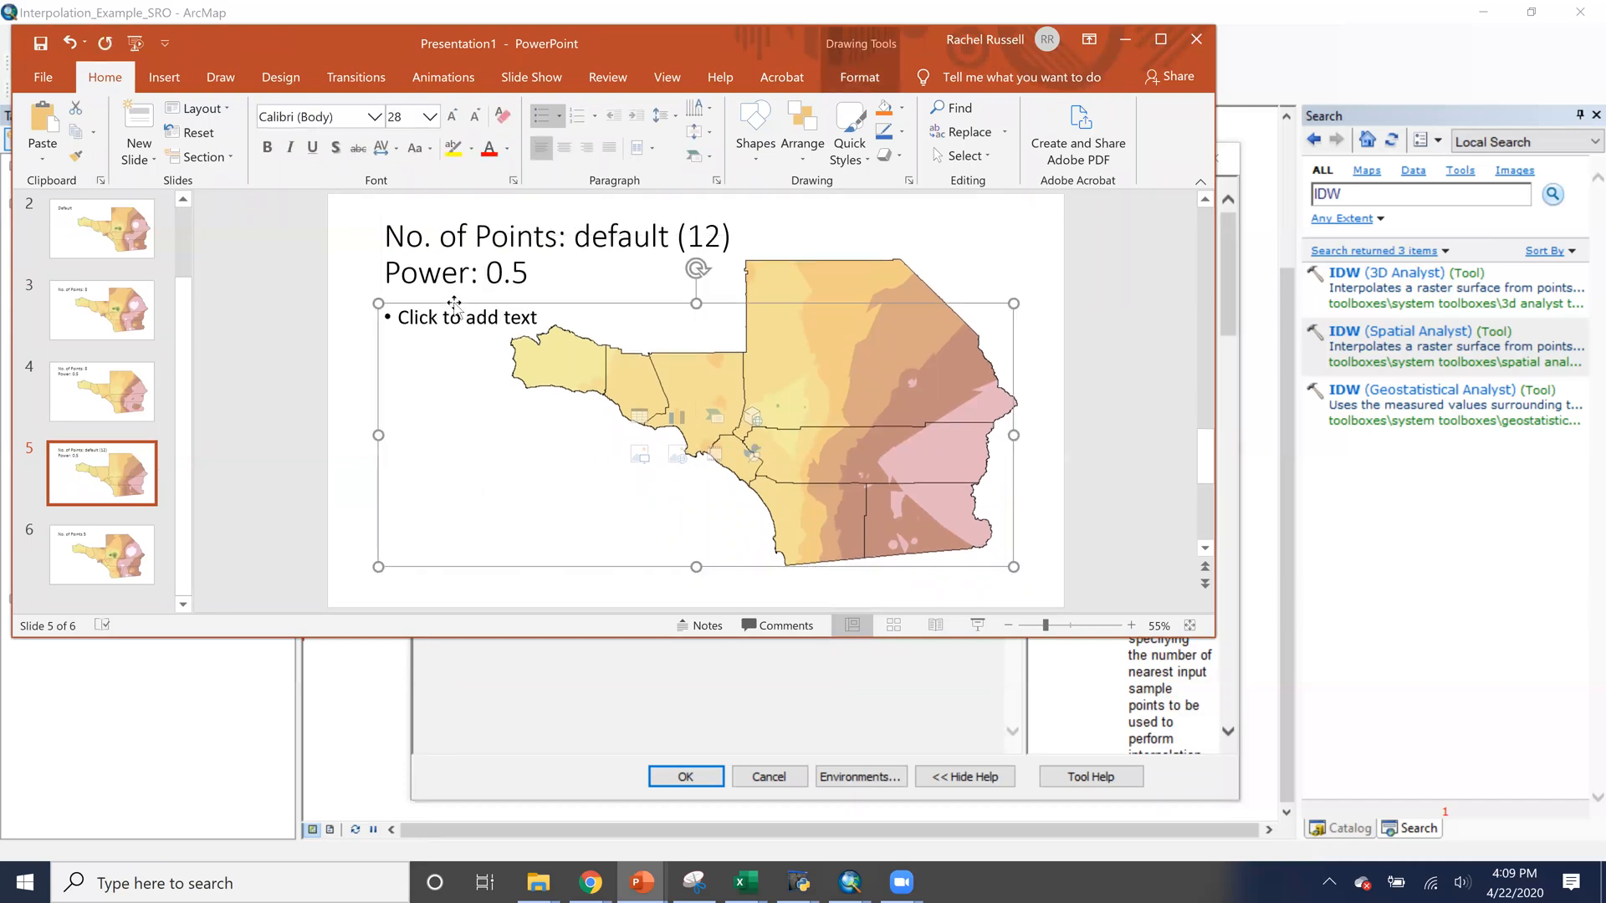
pyautogui.press('Delete')
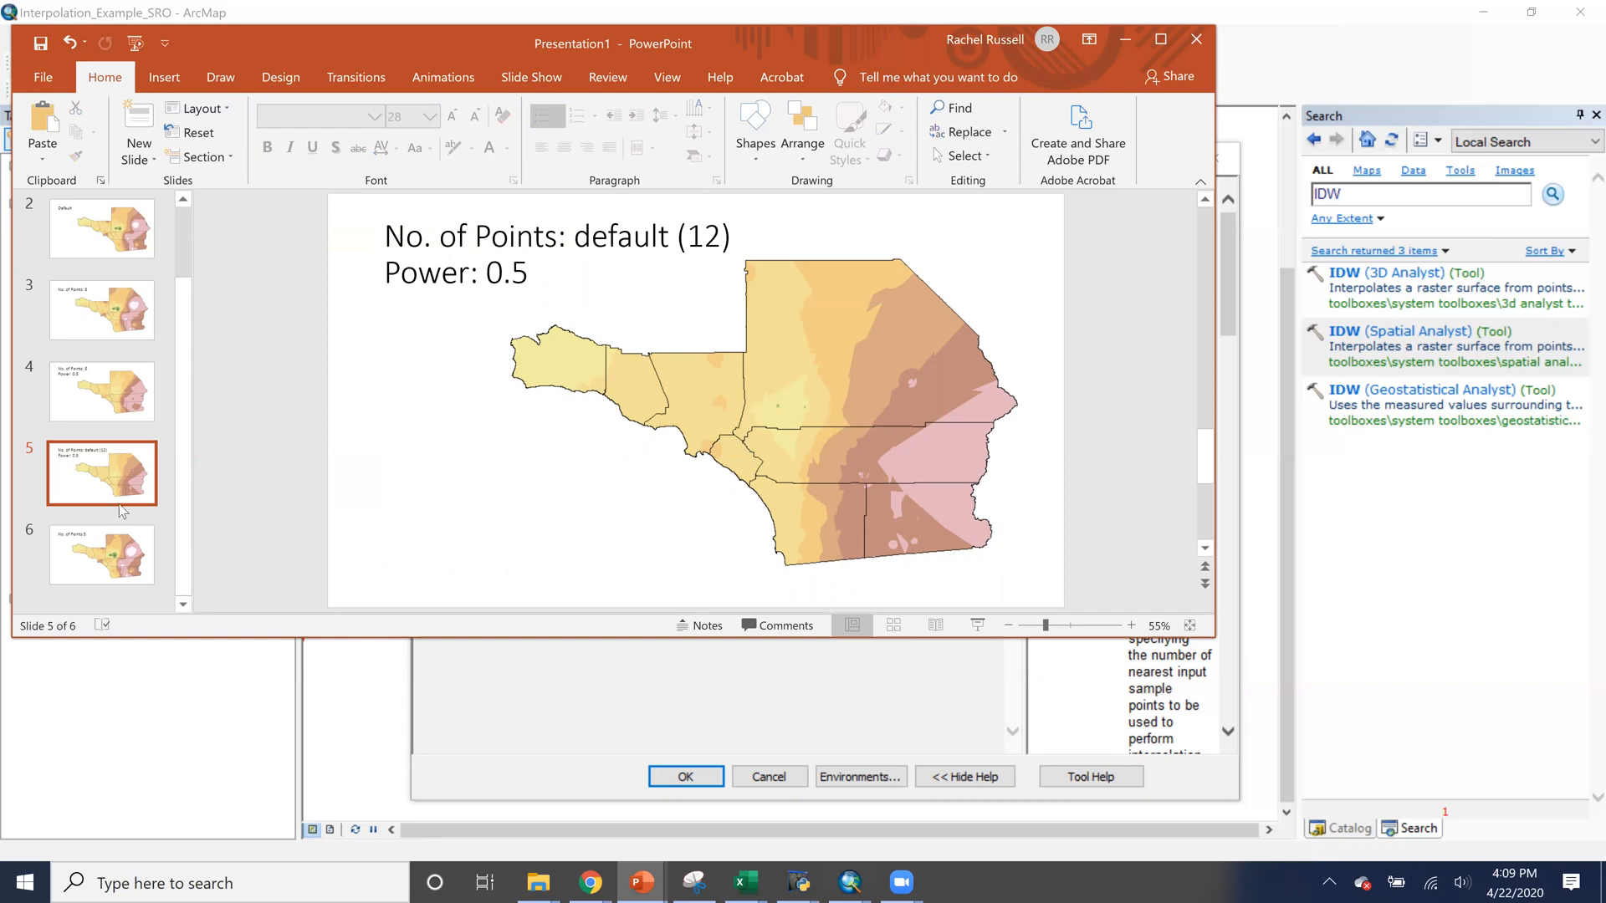
# Compare the No. of Points 5 slide with the Default slide, return to ArcMap and close the open IDW tool
pyautogui.click(100, 576)
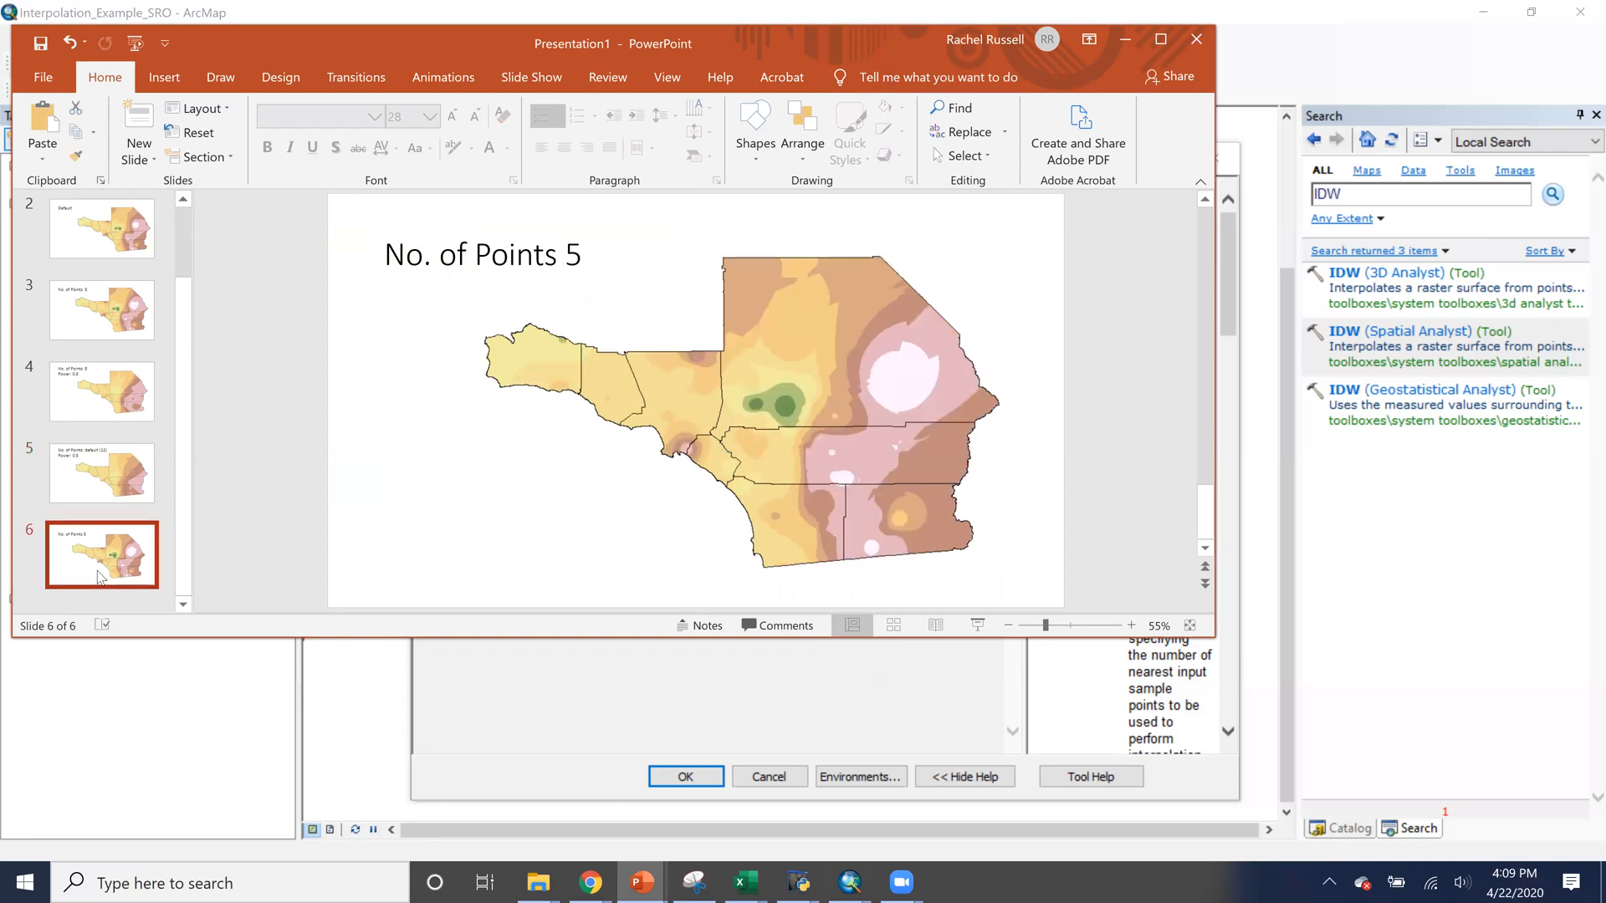
pyautogui.click(100, 222)
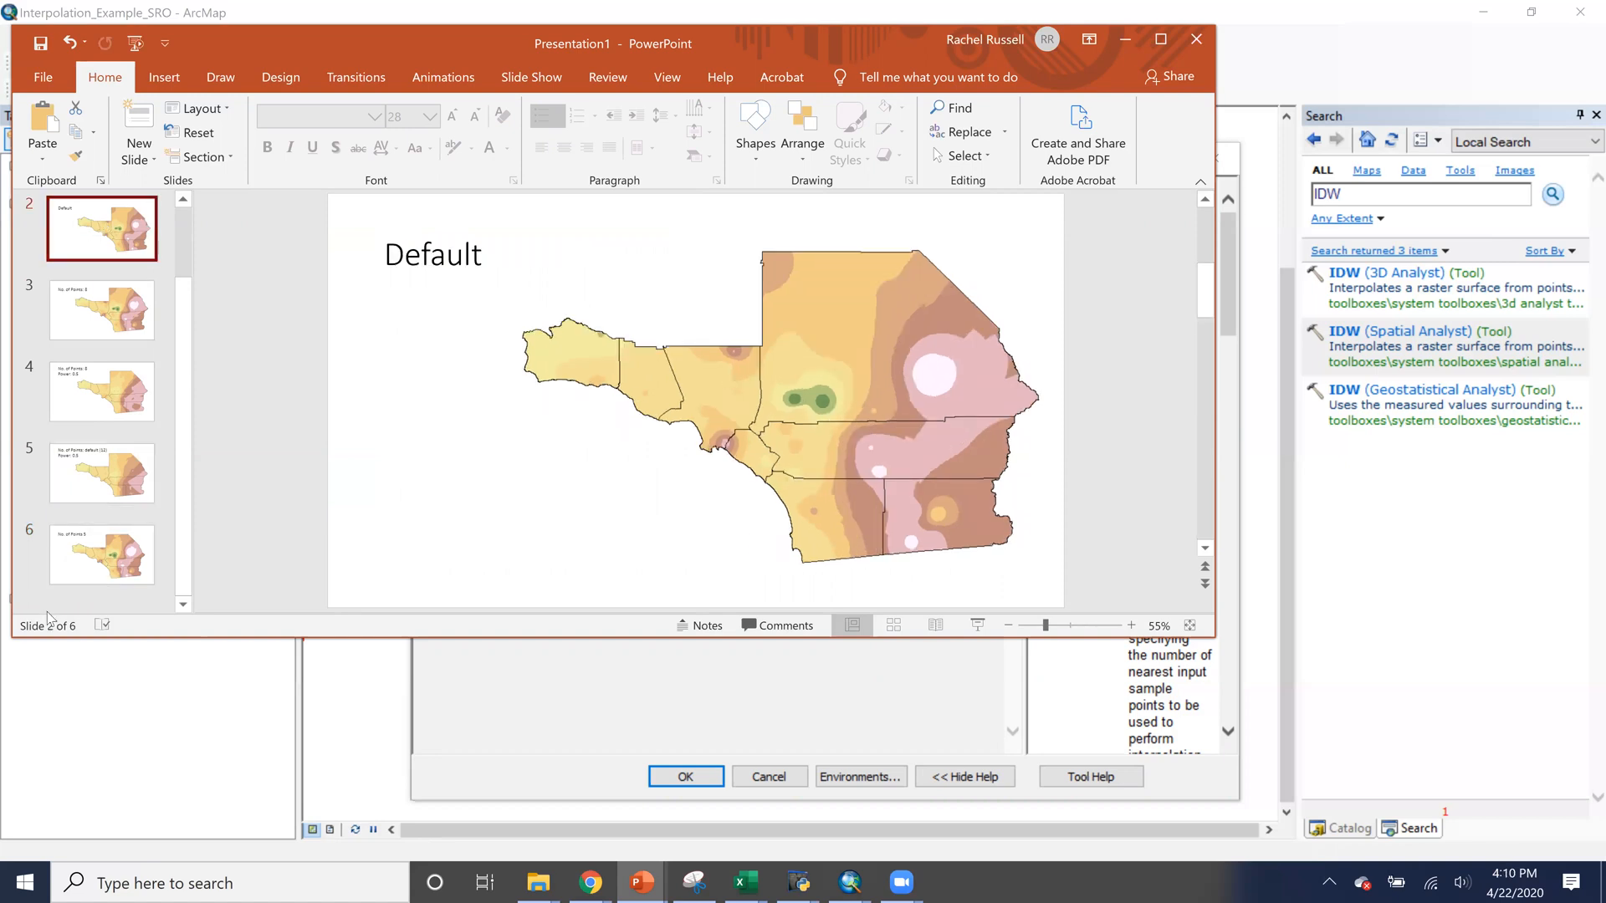
pyautogui.click(88, 552)
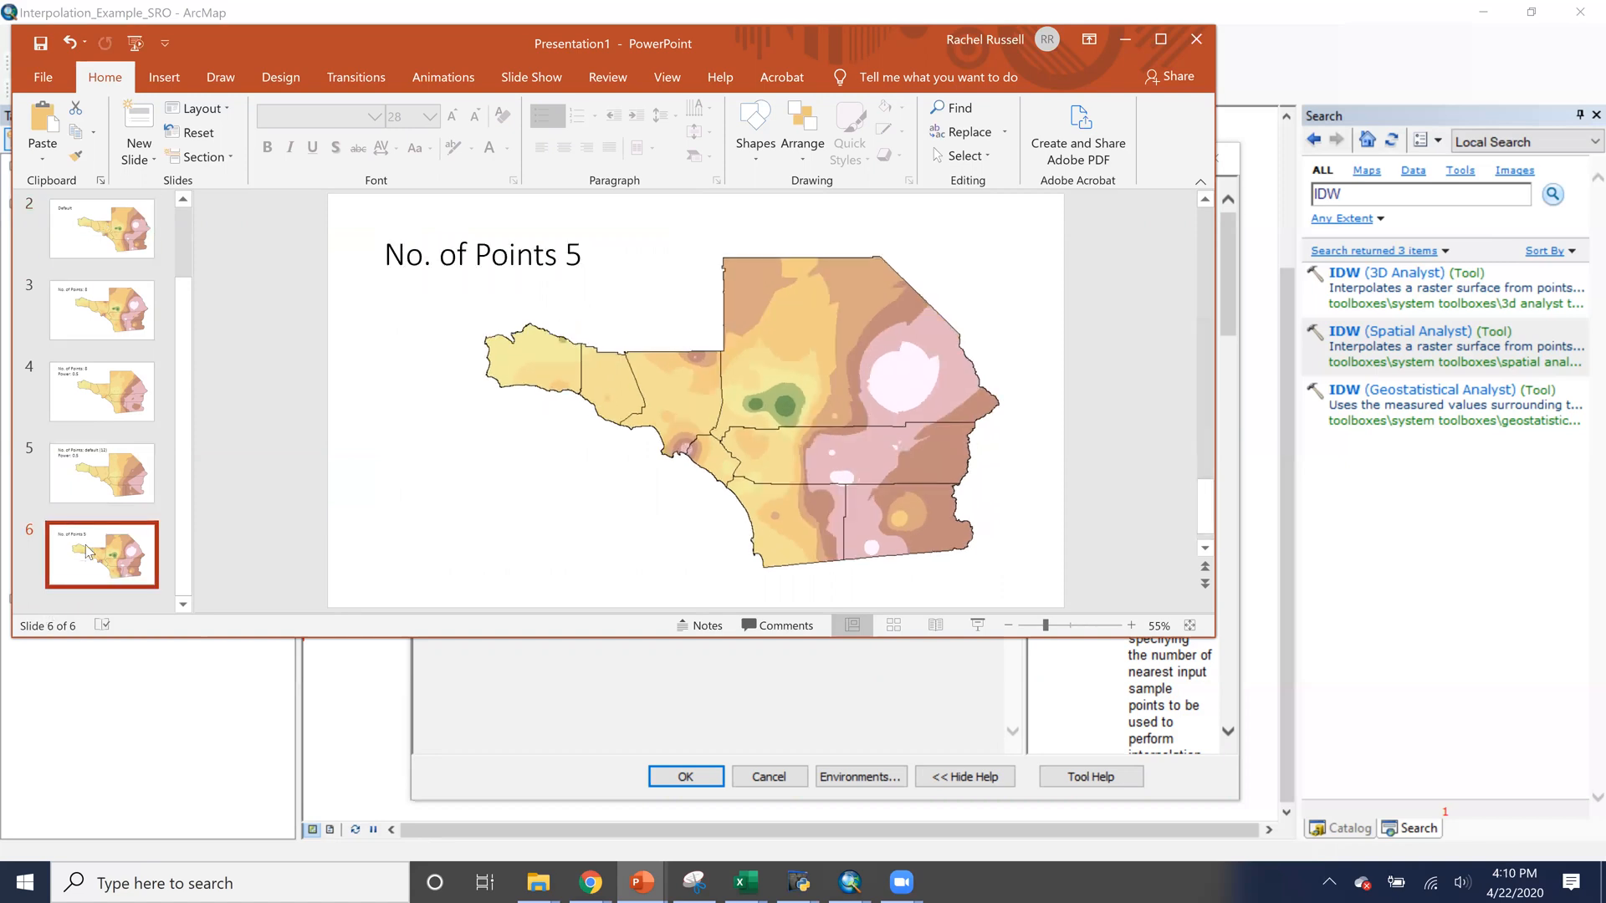
pyautogui.click(72, 237)
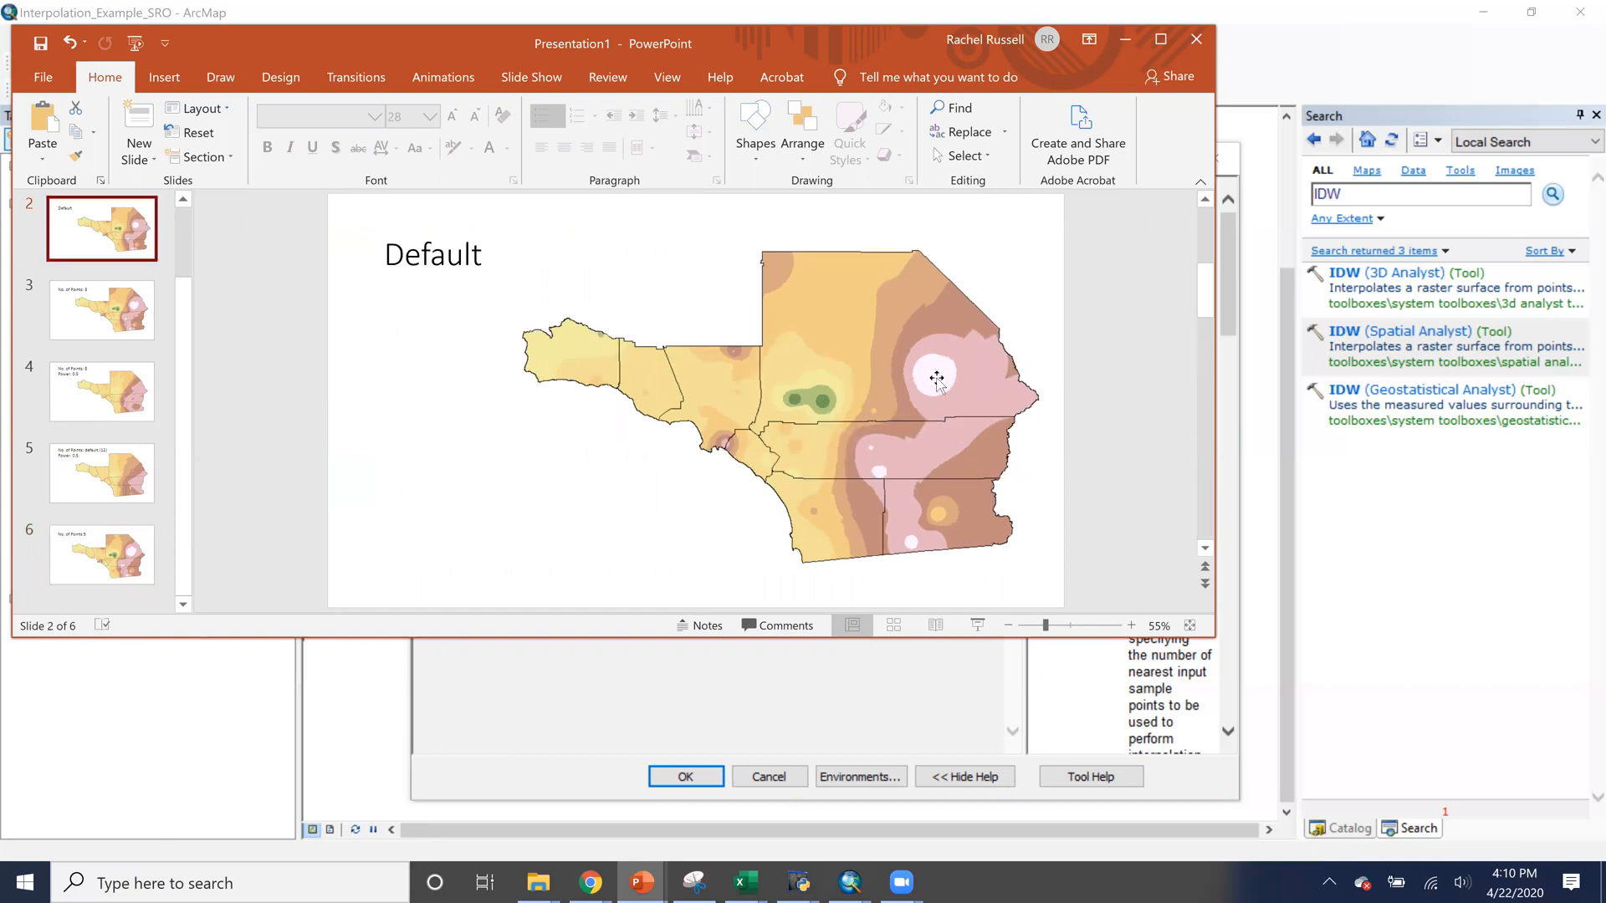
pyautogui.click(1134, 47)
pyautogui.click(1230, 163)
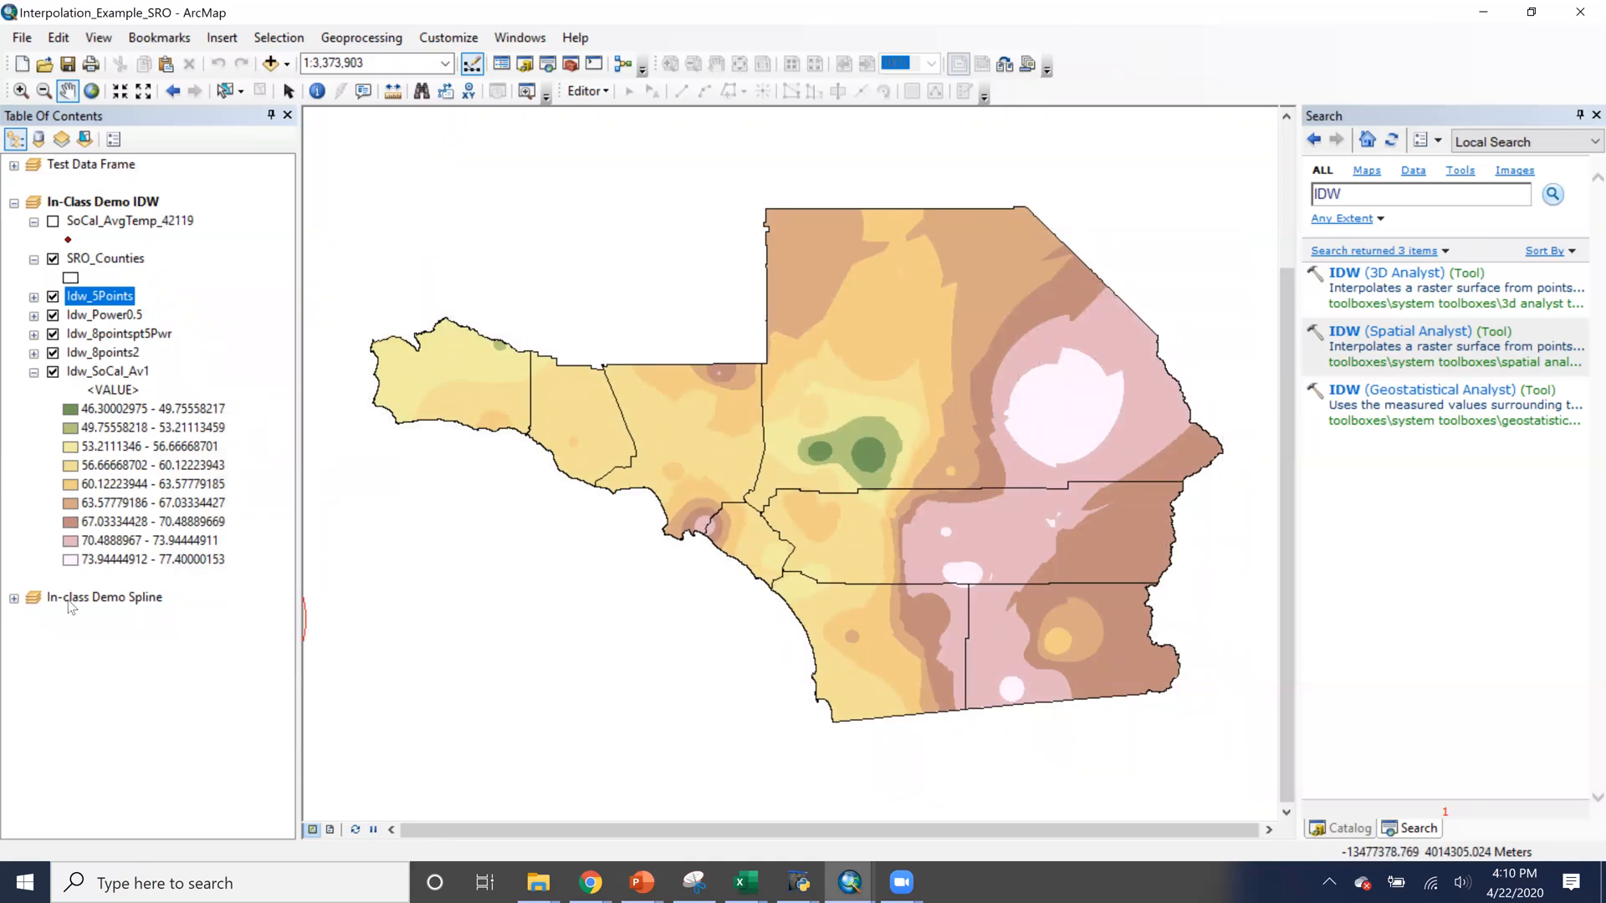
# Activate the In-class Demo Spline data frame, collapse In-Class Demo IDW and expand the spline frame's layers
pyautogui.rightClick(132, 602)
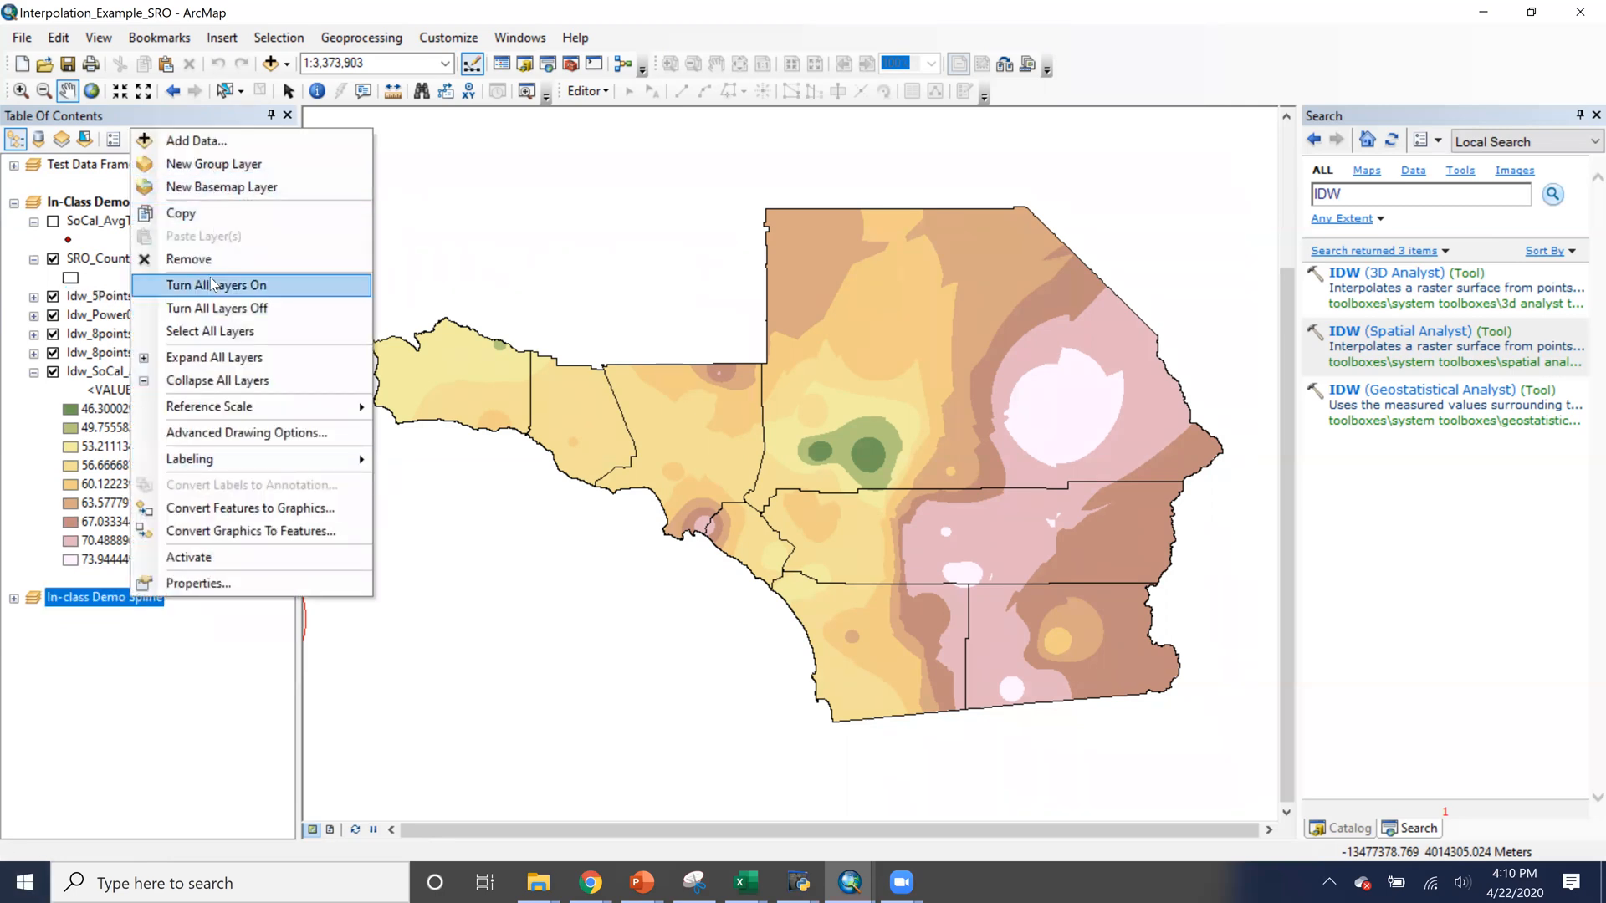
pyautogui.click(189, 557)
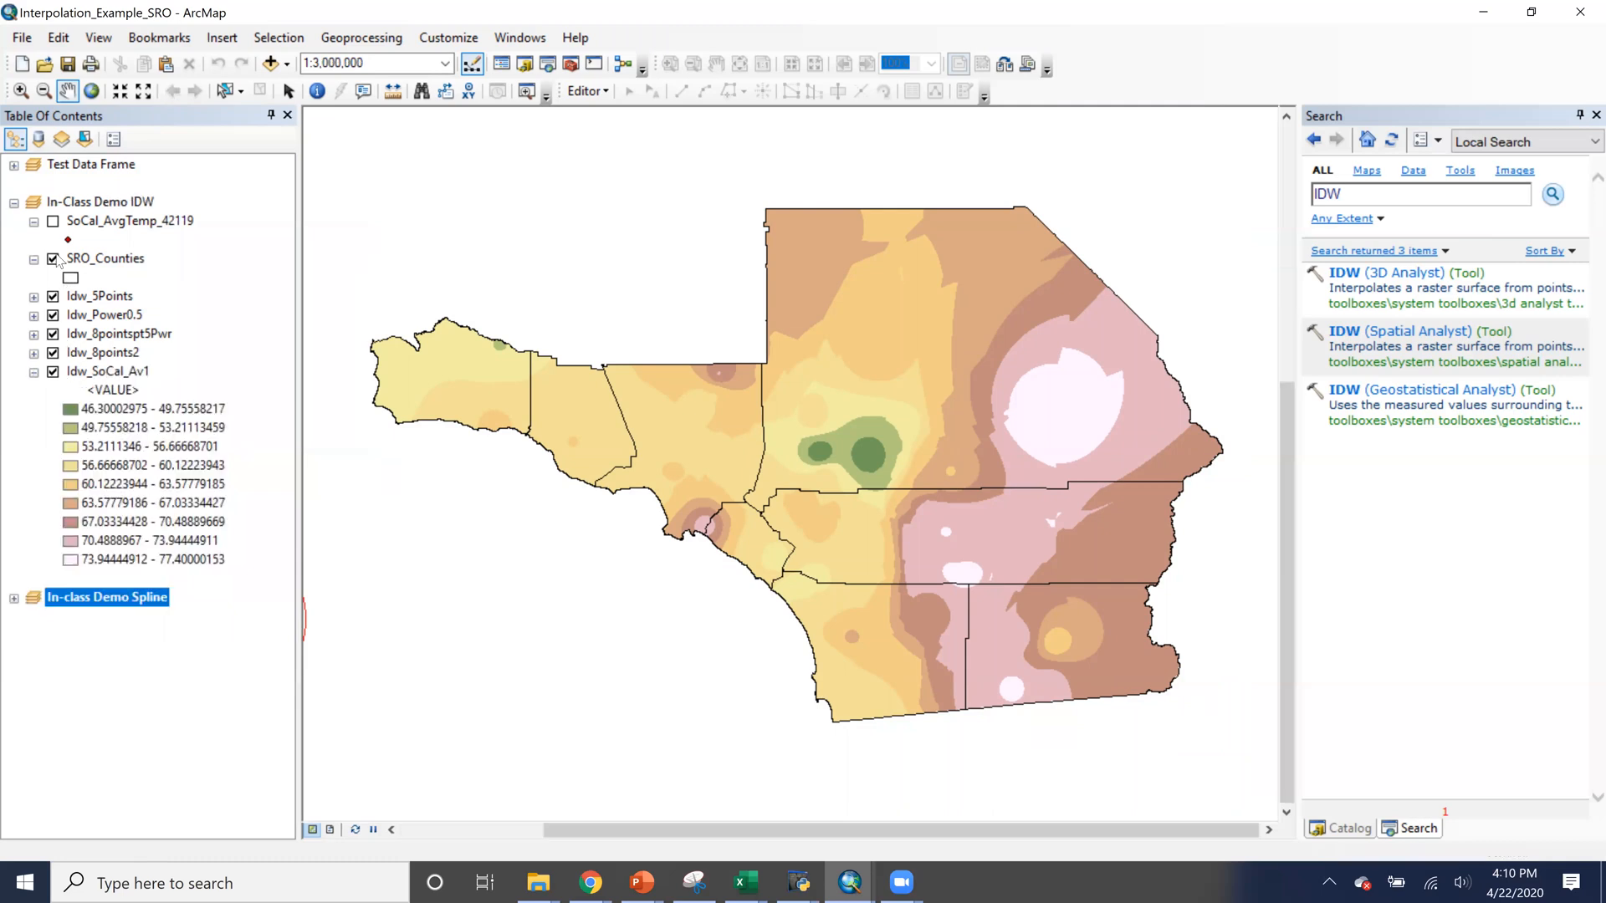
pyautogui.click(14, 204)
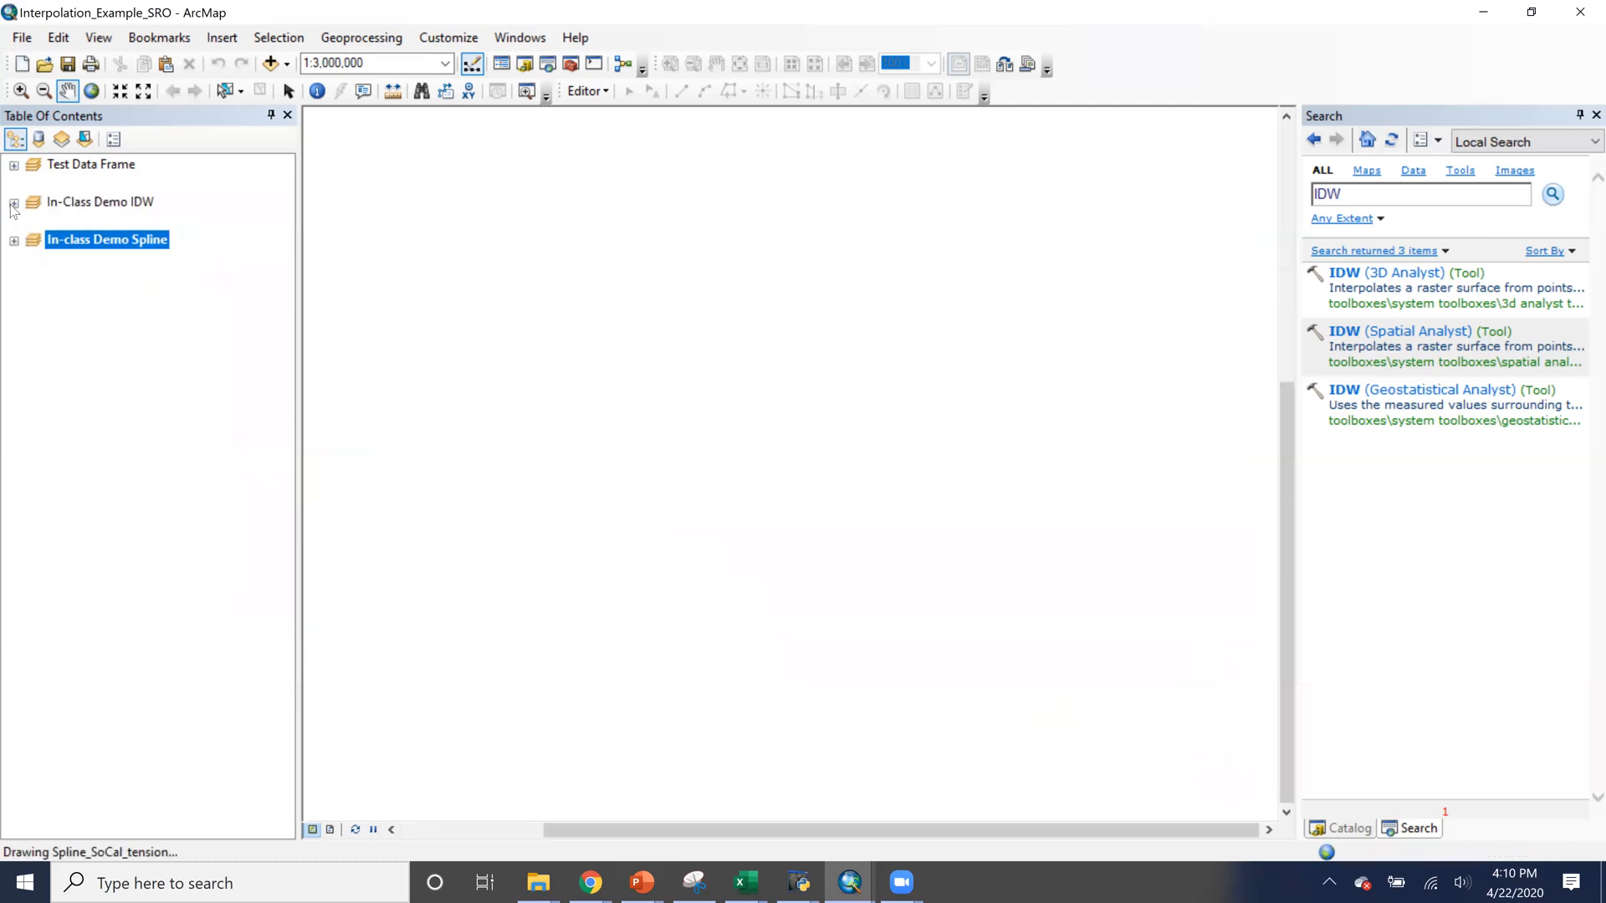
pyautogui.click(14, 241)
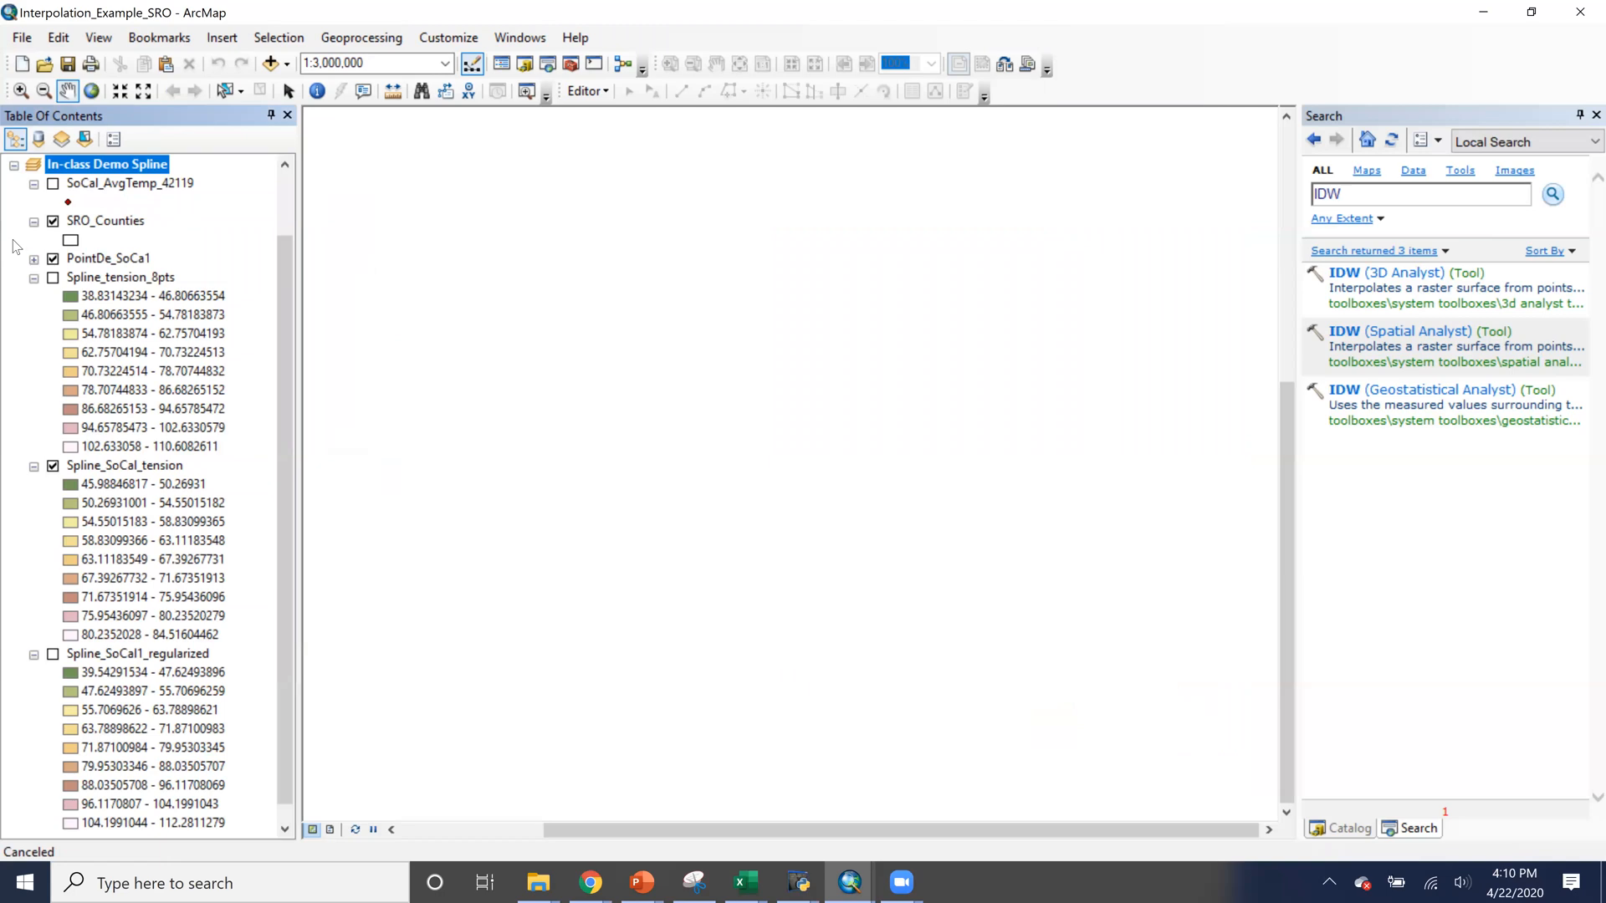
# Zoom to the SRO_Counties layer and display the SoCal_AvgTemp_42119 station points
pyautogui.rightClick(128, 225)
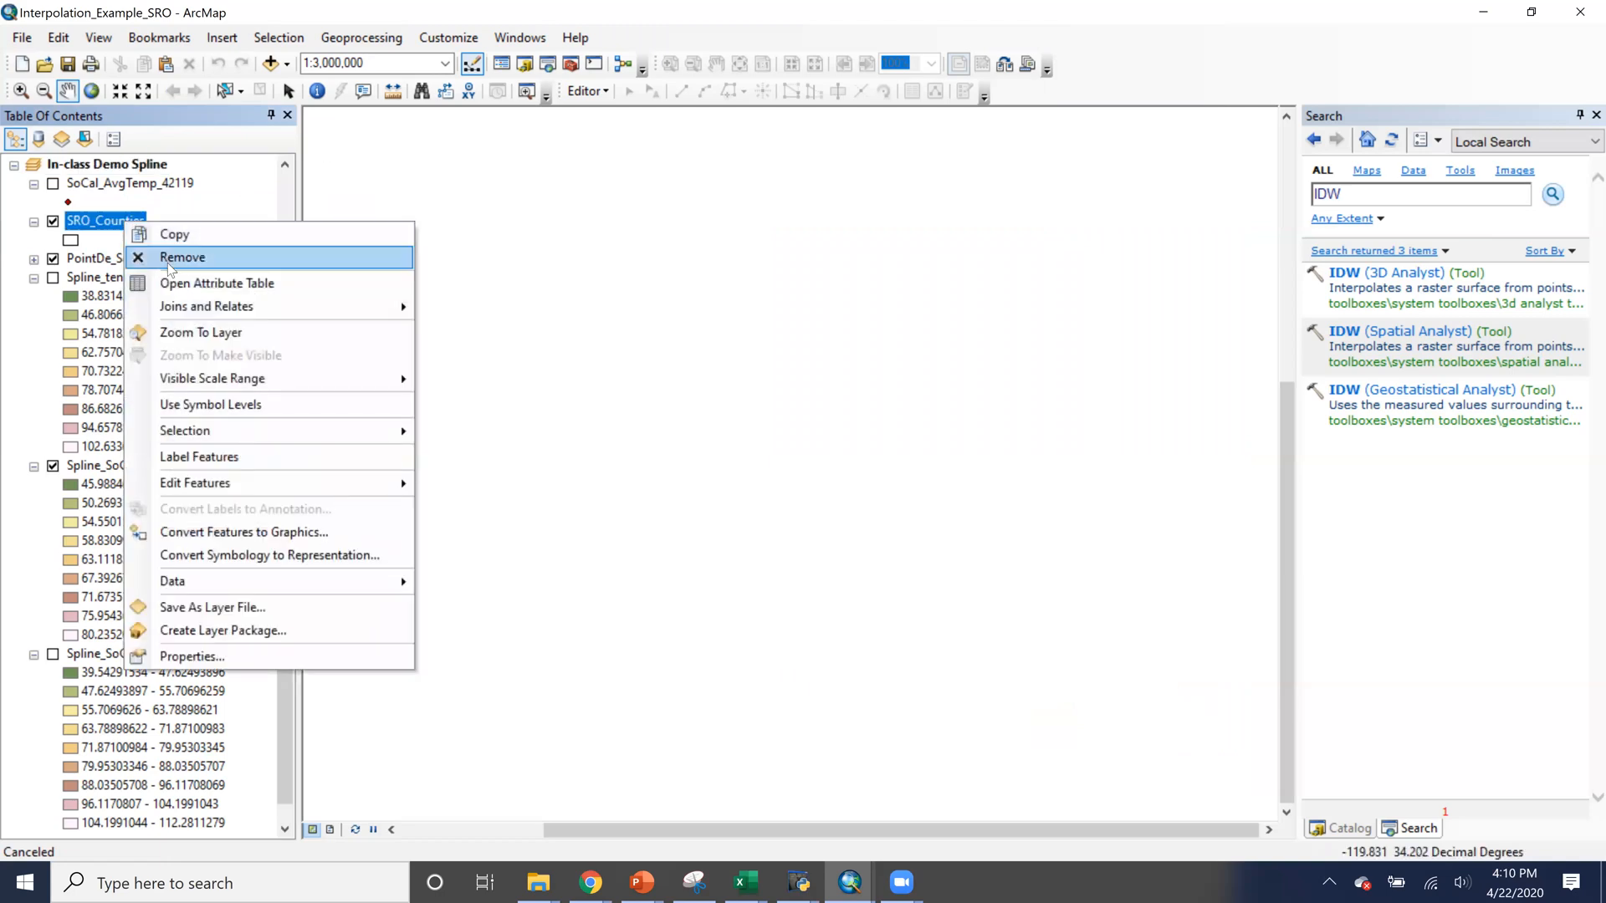
pyautogui.click(194, 333)
pyautogui.click(53, 183)
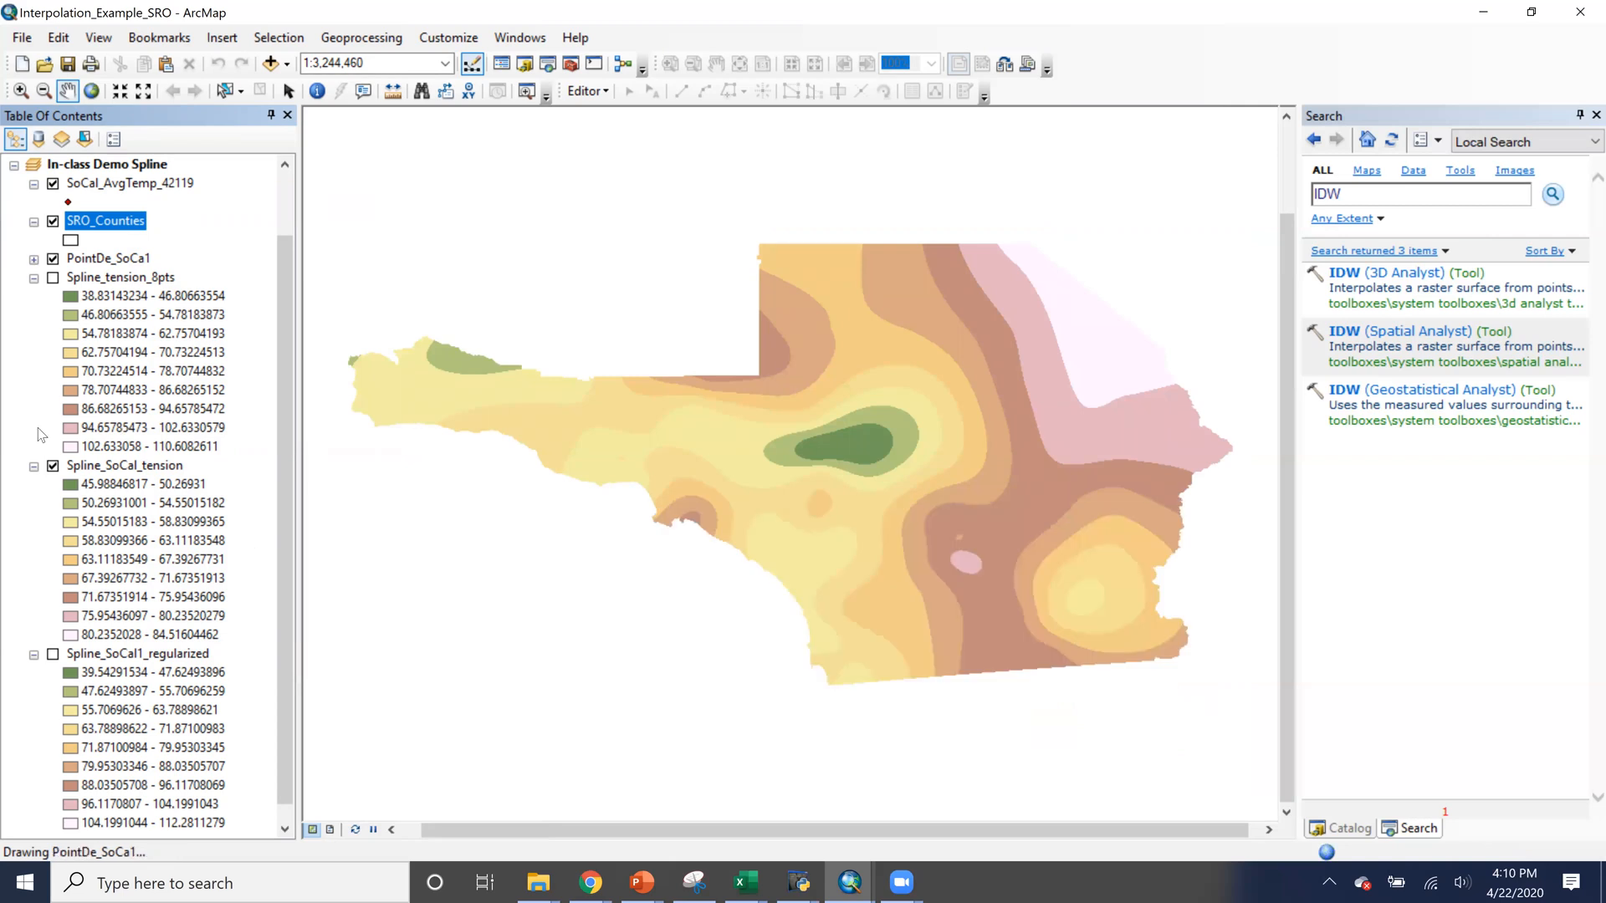
# Hide the Spline_SoCal_tension and PointDe_SoCa1 layers and collapse the legends of all three spline rasters
pyautogui.click(53, 466)
pyautogui.click(33, 466)
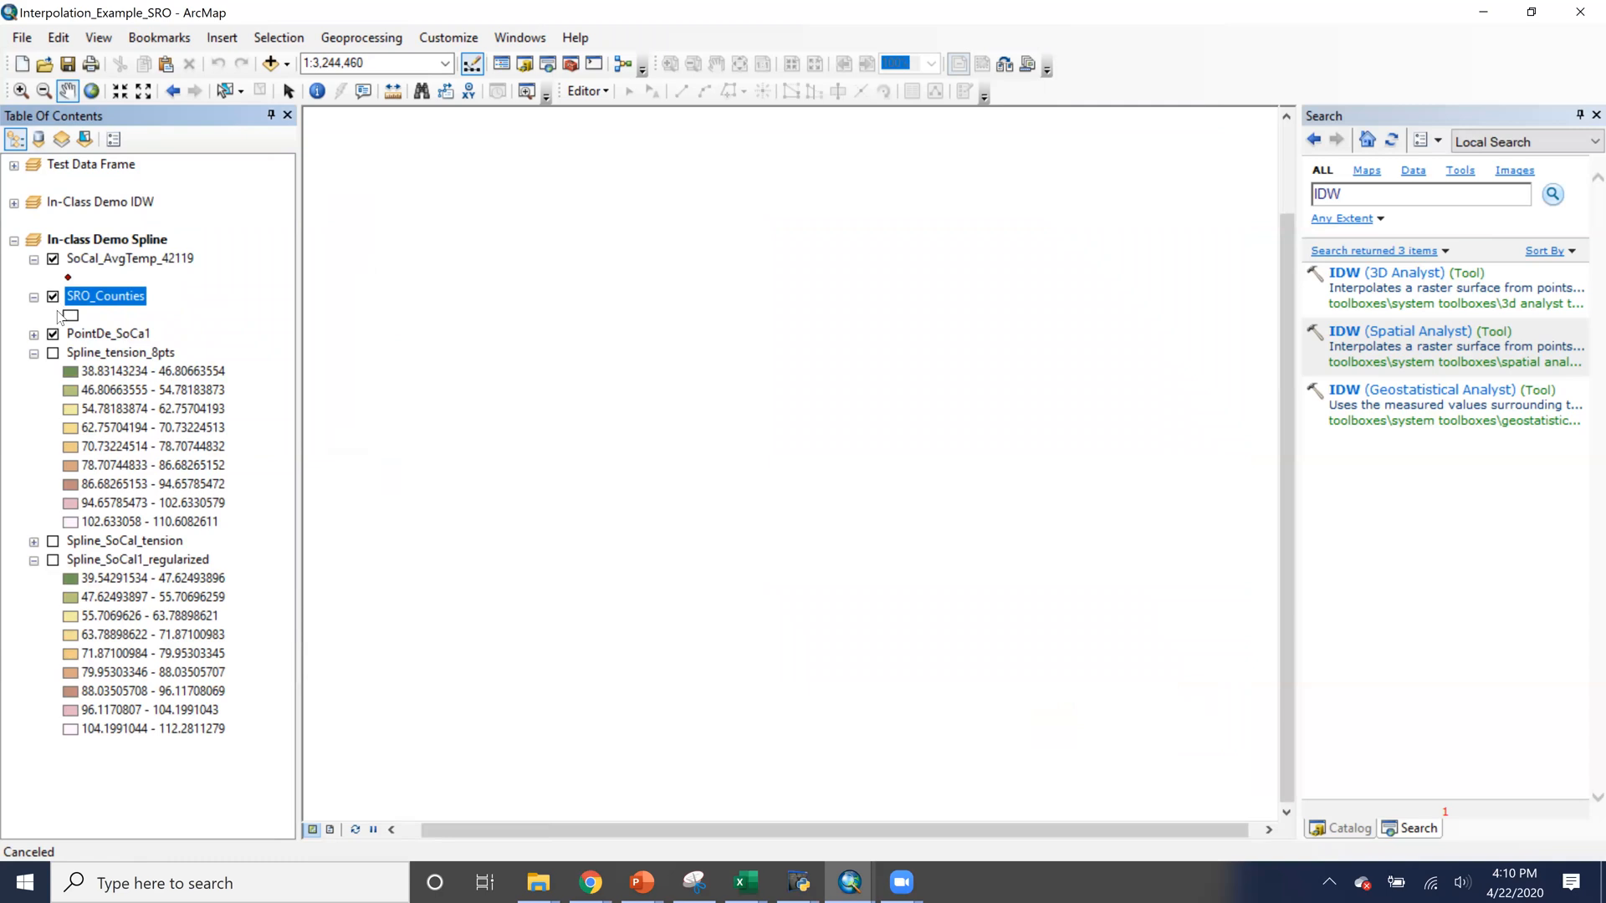
pyautogui.click(53, 334)
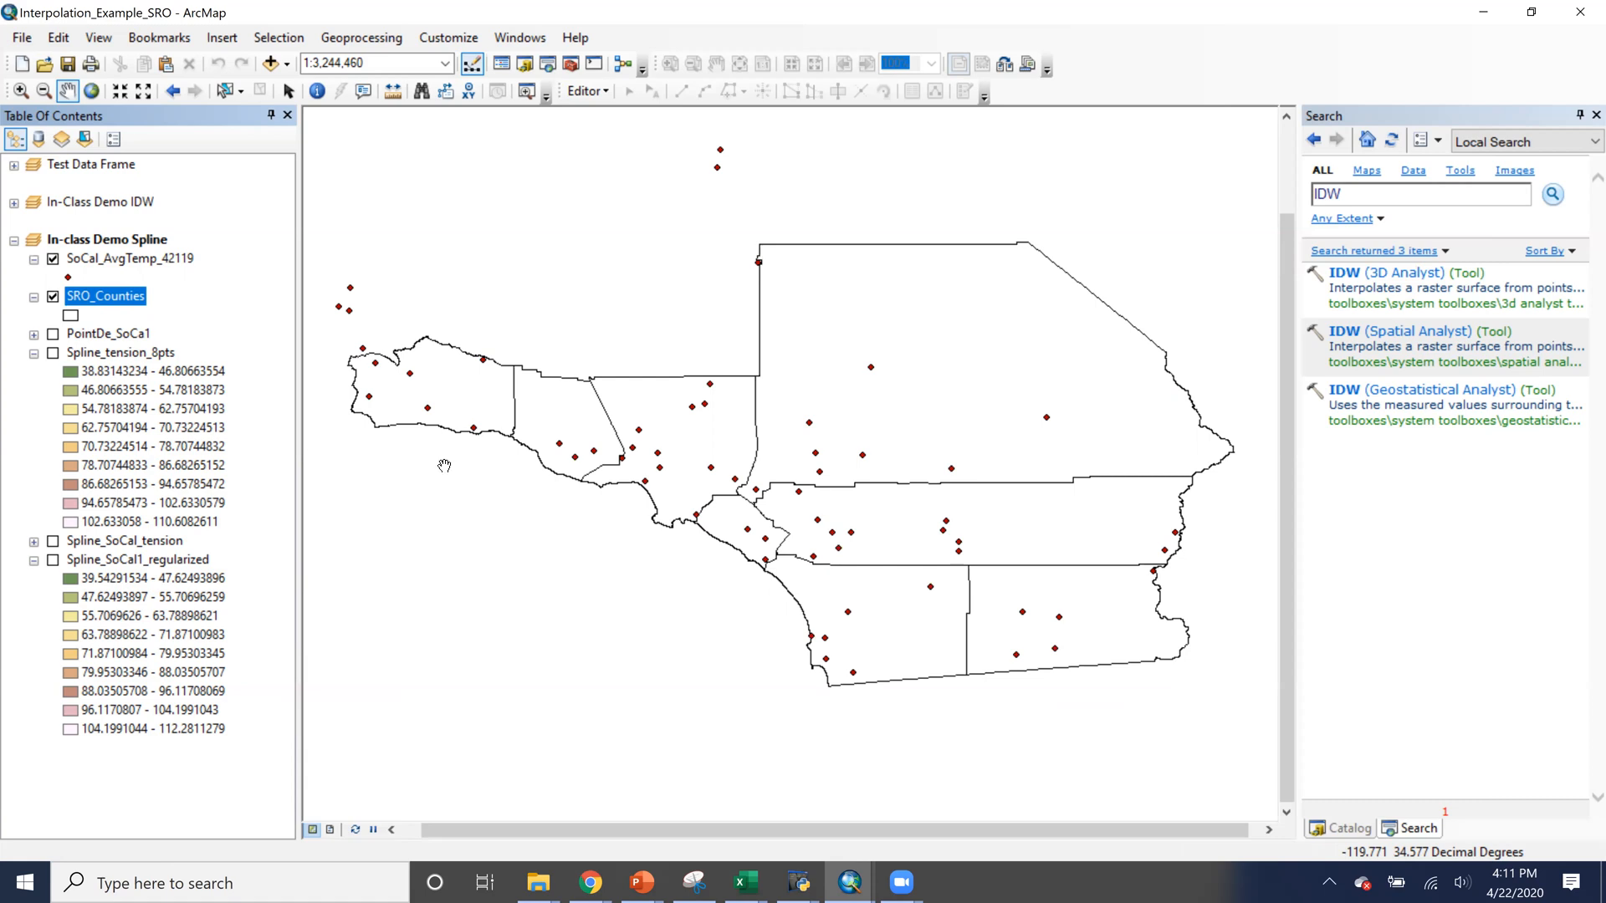
pyautogui.click(35, 354)
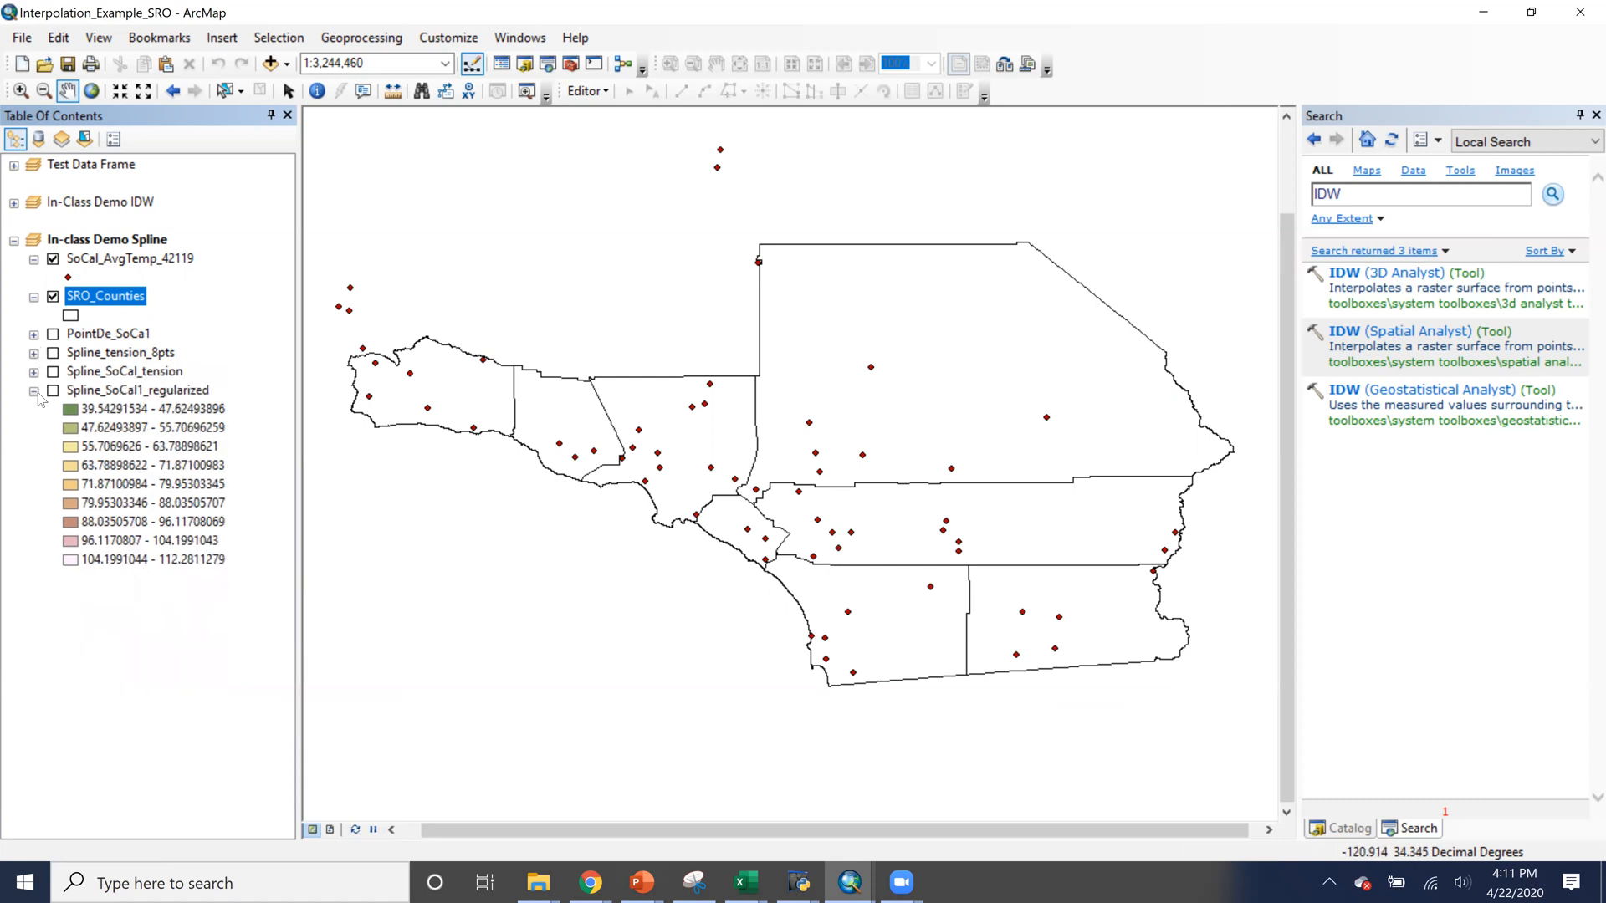
pyautogui.click(36, 391)
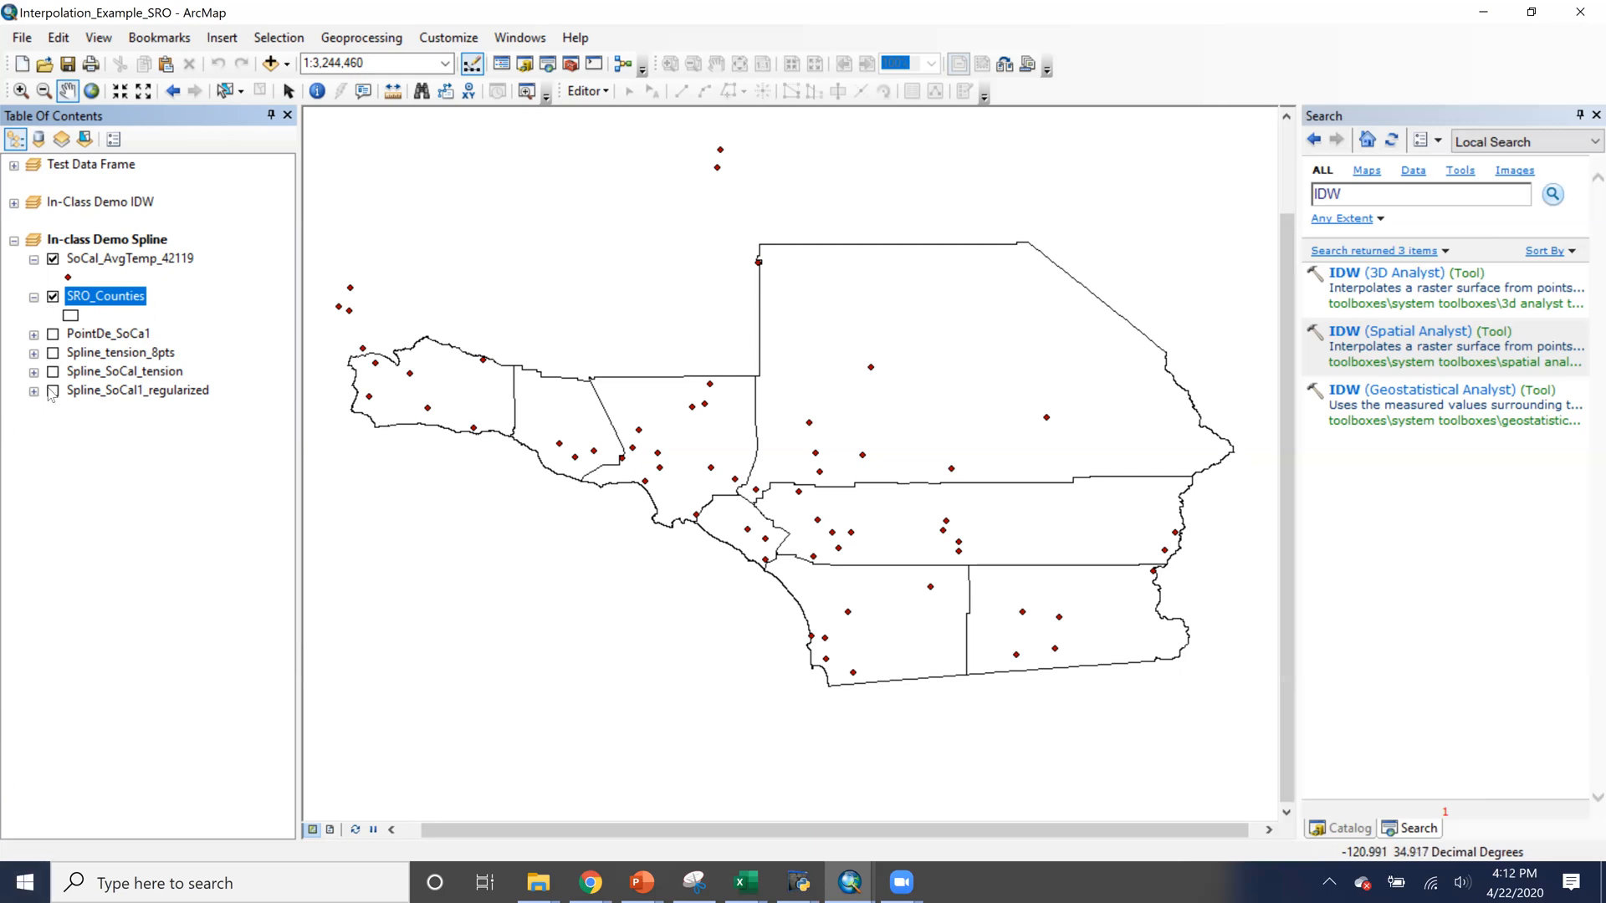
# Search for spline tools, open Spline (Spatial Analyst) and read its description of the interpolation technique and resulting surface
pyautogui.moveTo(1349, 199); pyautogui.dragTo(1227, 218)
pyautogui.write('spline')
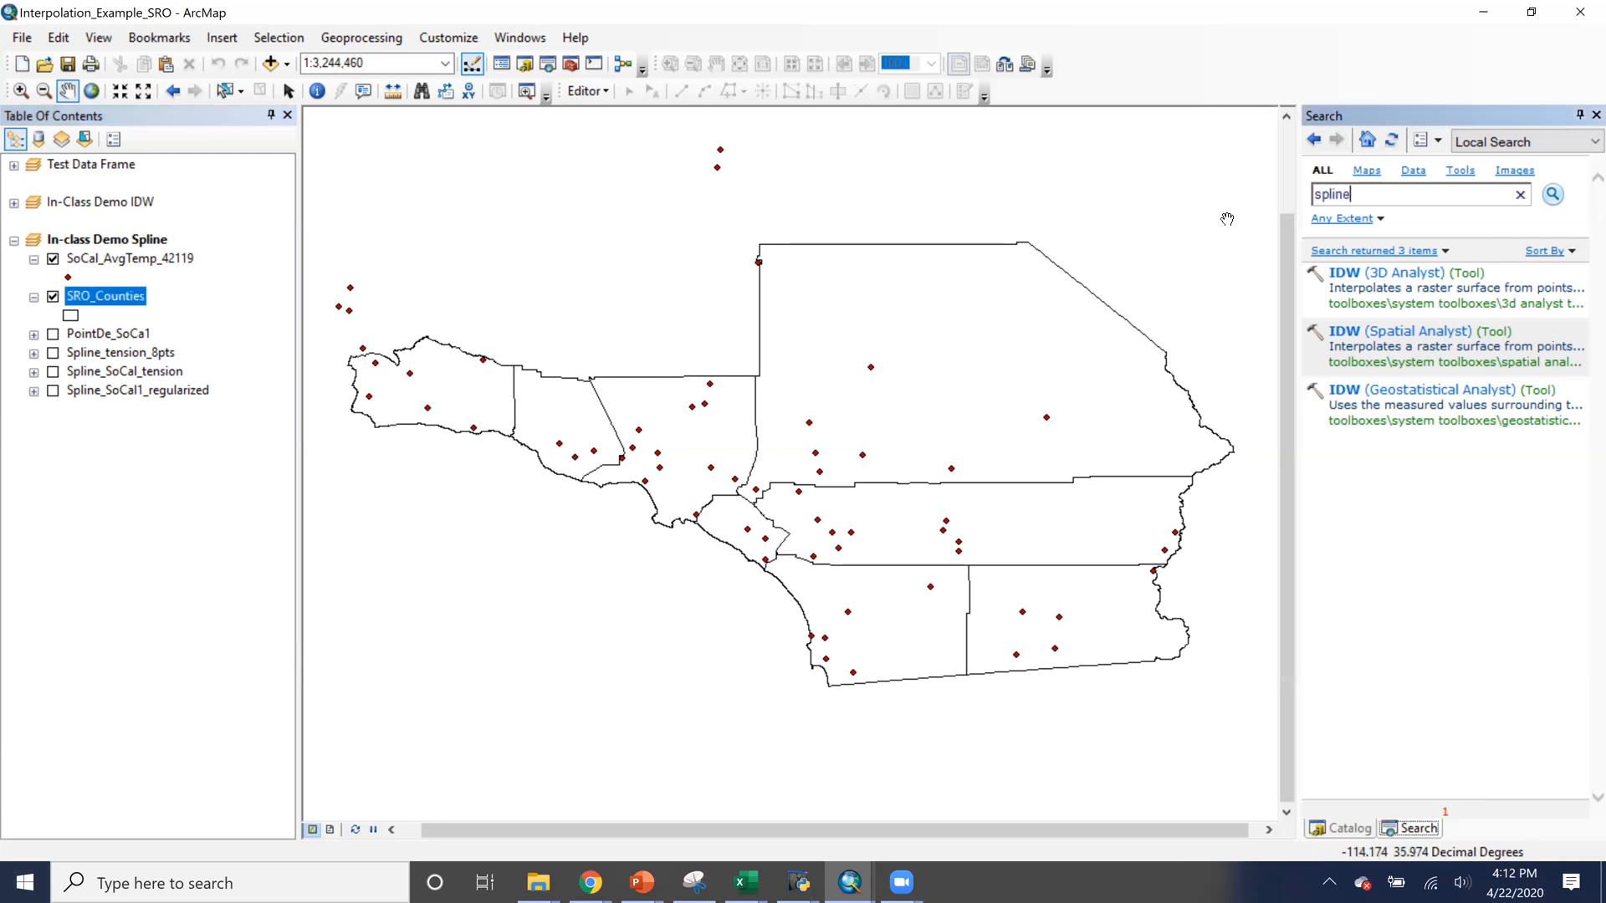
pyautogui.press('Return')
pyautogui.click(1382, 330)
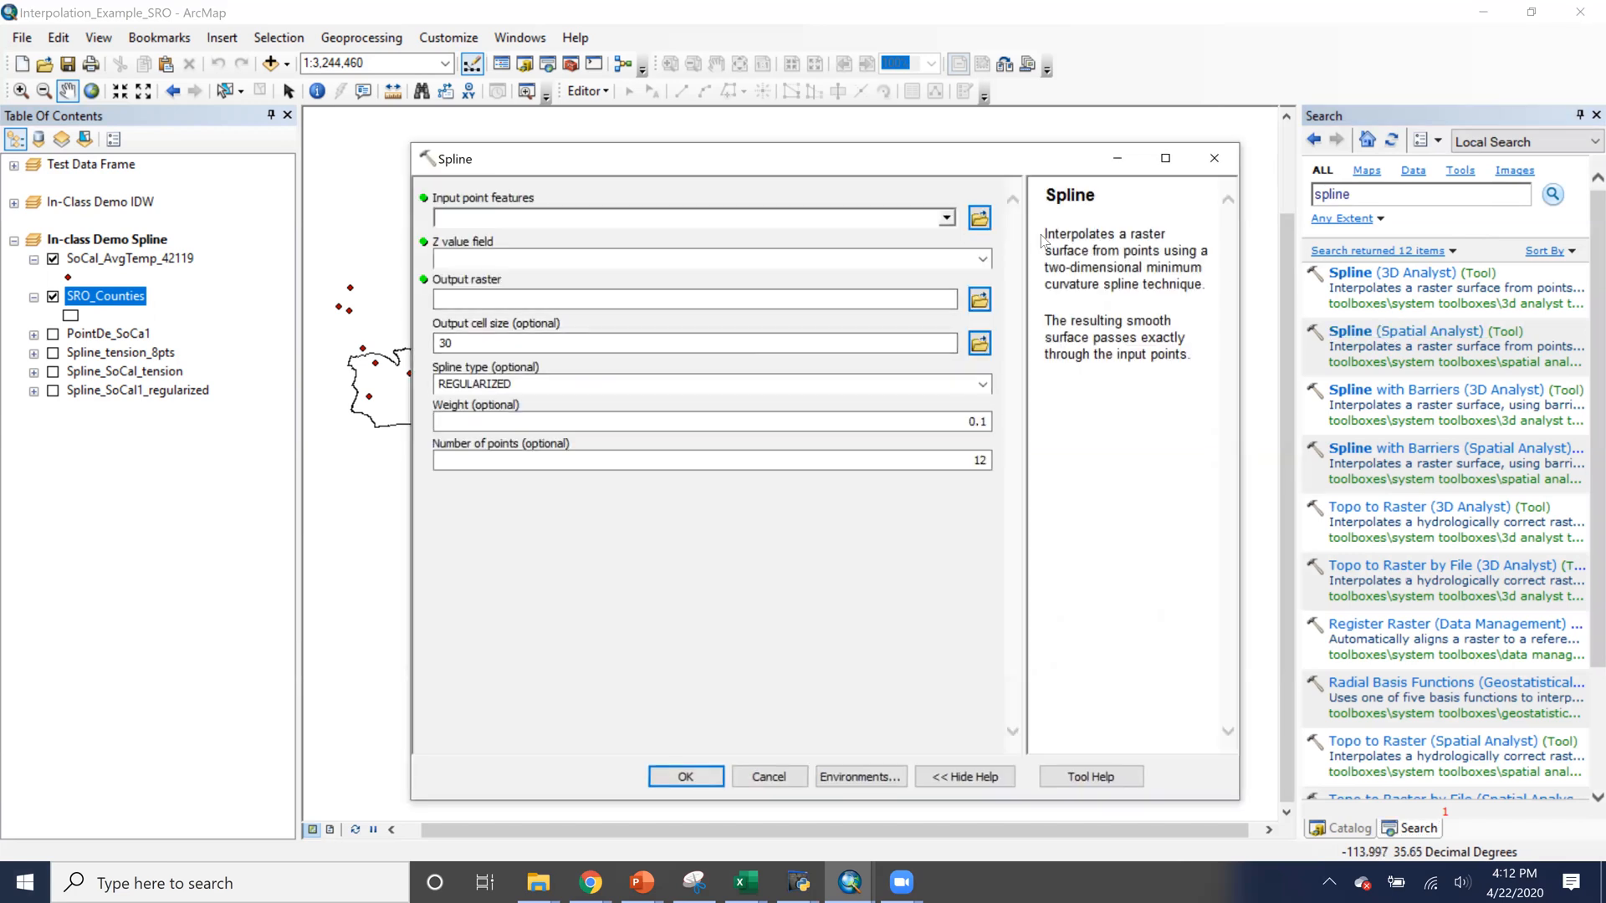
pyautogui.moveTo(1093, 251); pyautogui.dragTo(1205, 286)
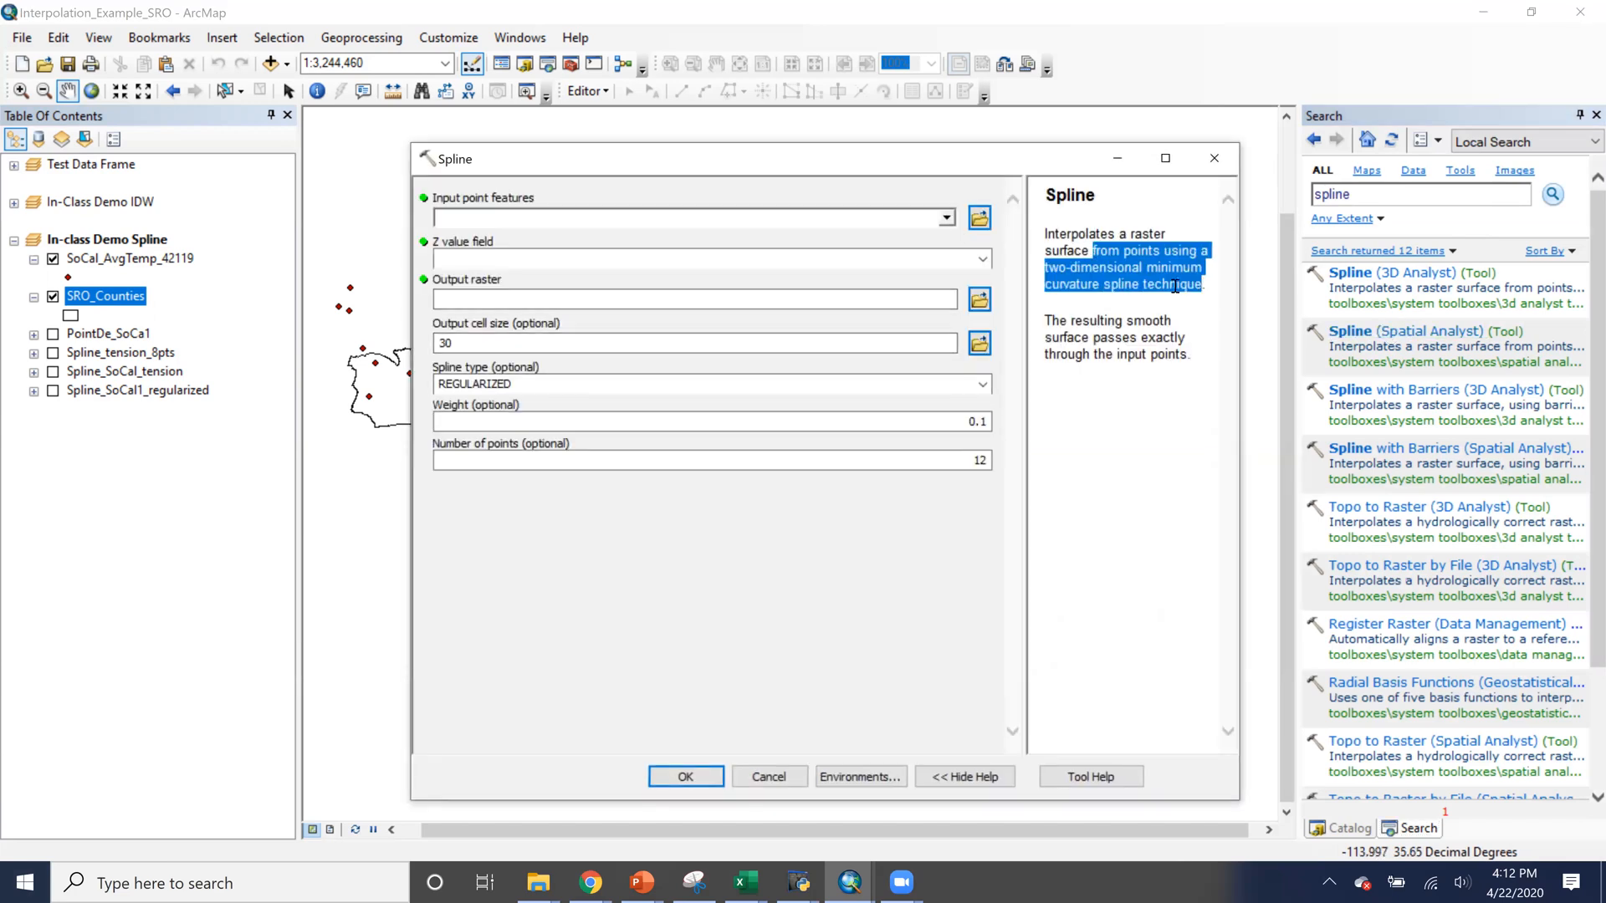
pyautogui.click(1135, 311)
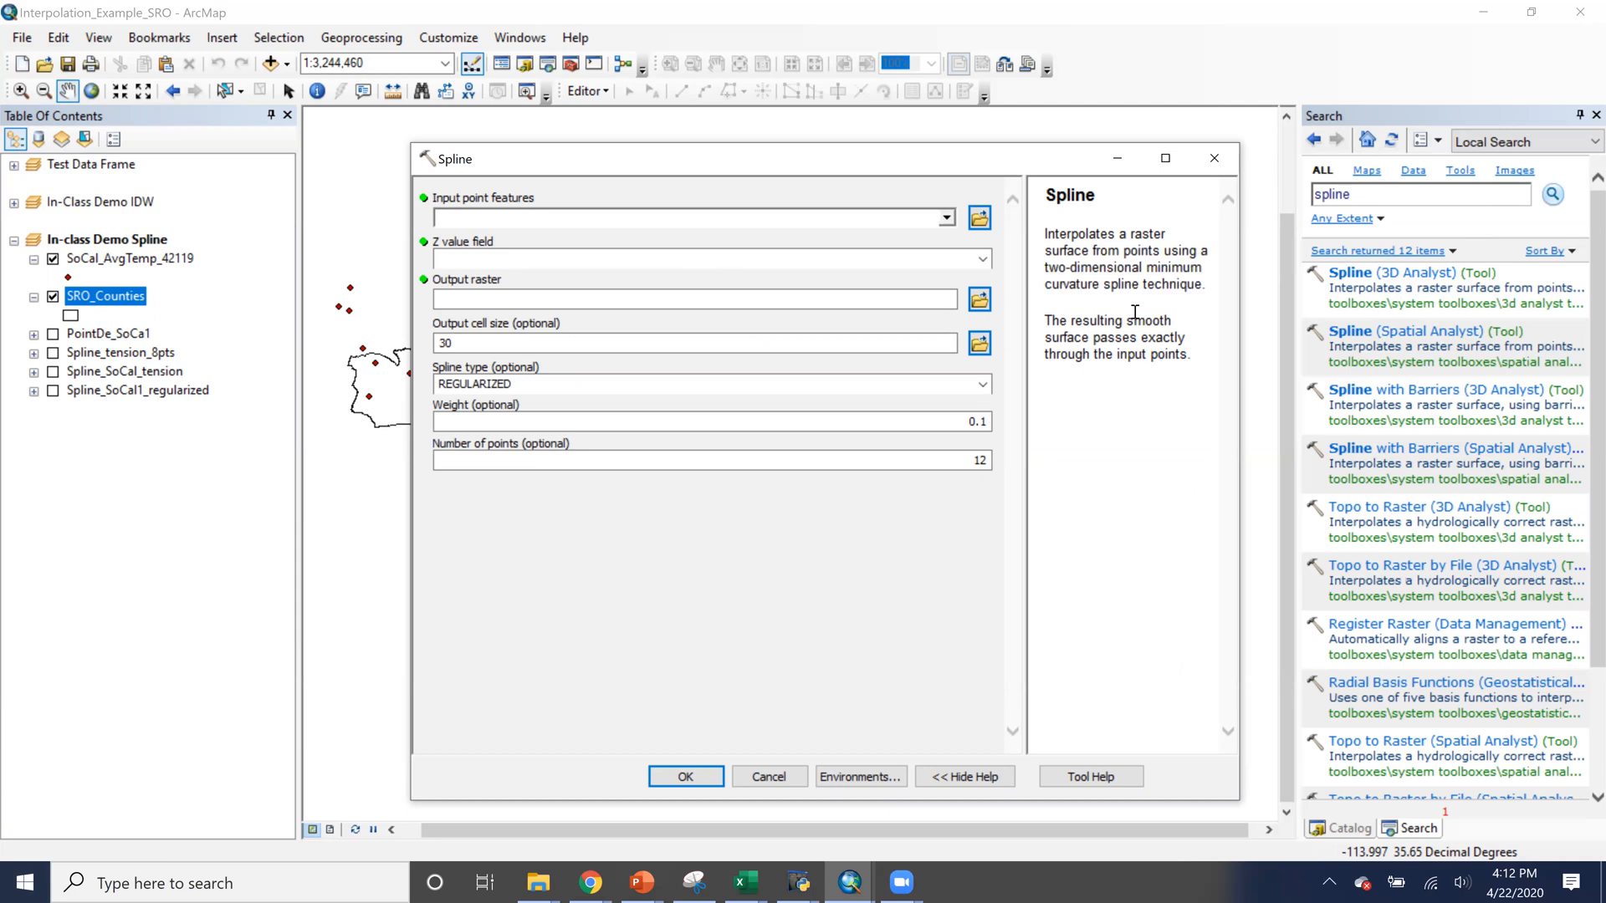
pyautogui.moveTo(1096, 324); pyautogui.dragTo(1149, 358)
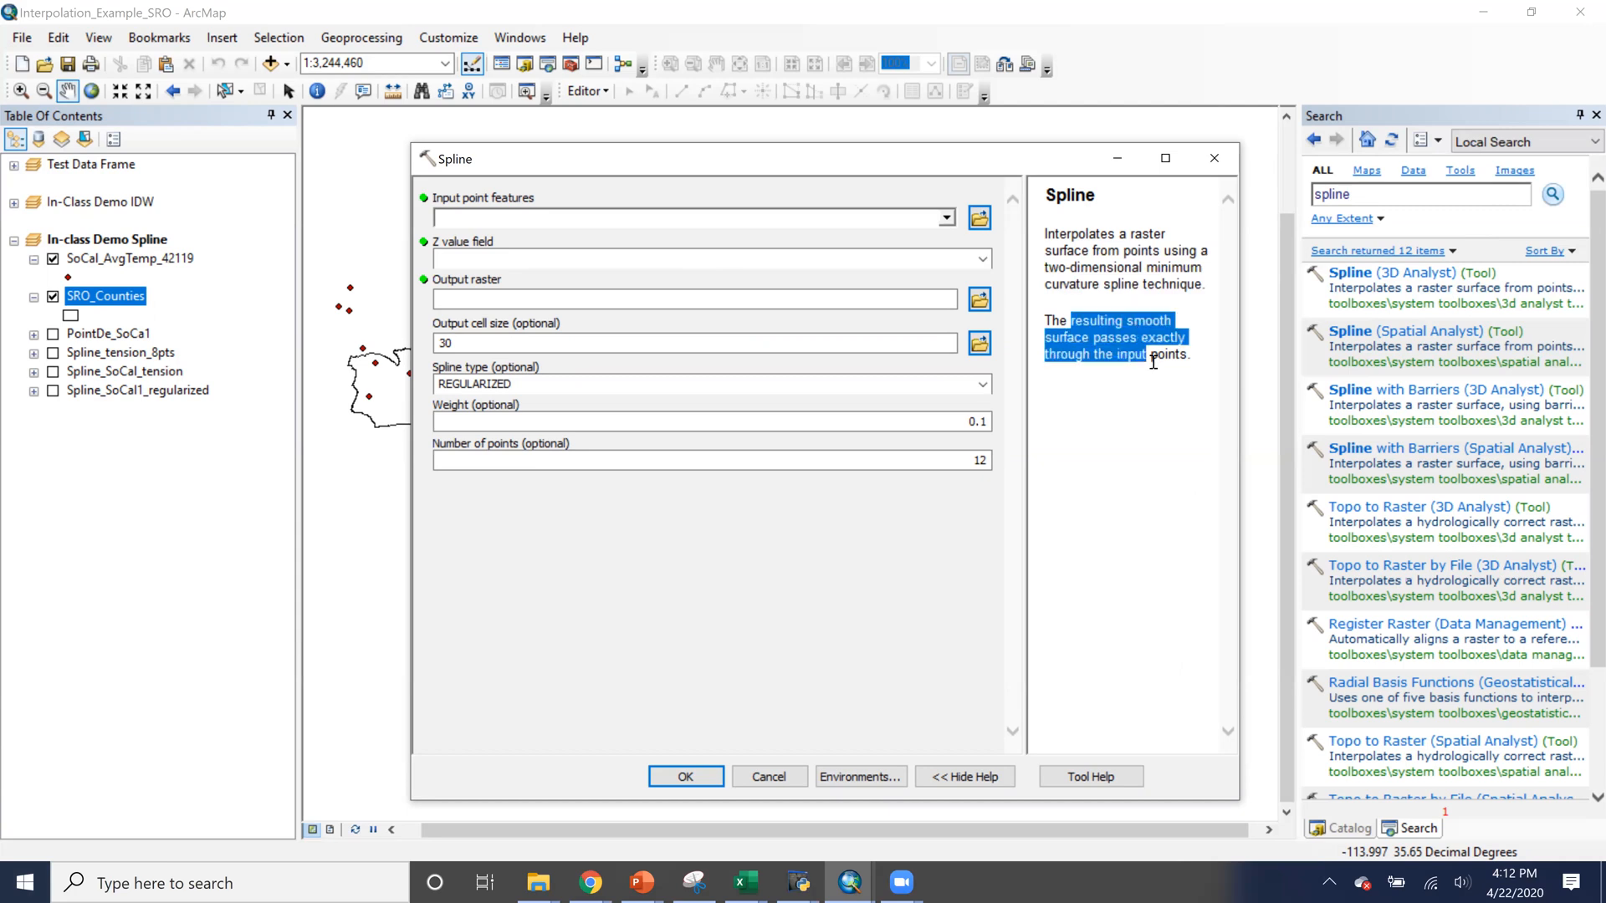
pyautogui.click(1158, 410)
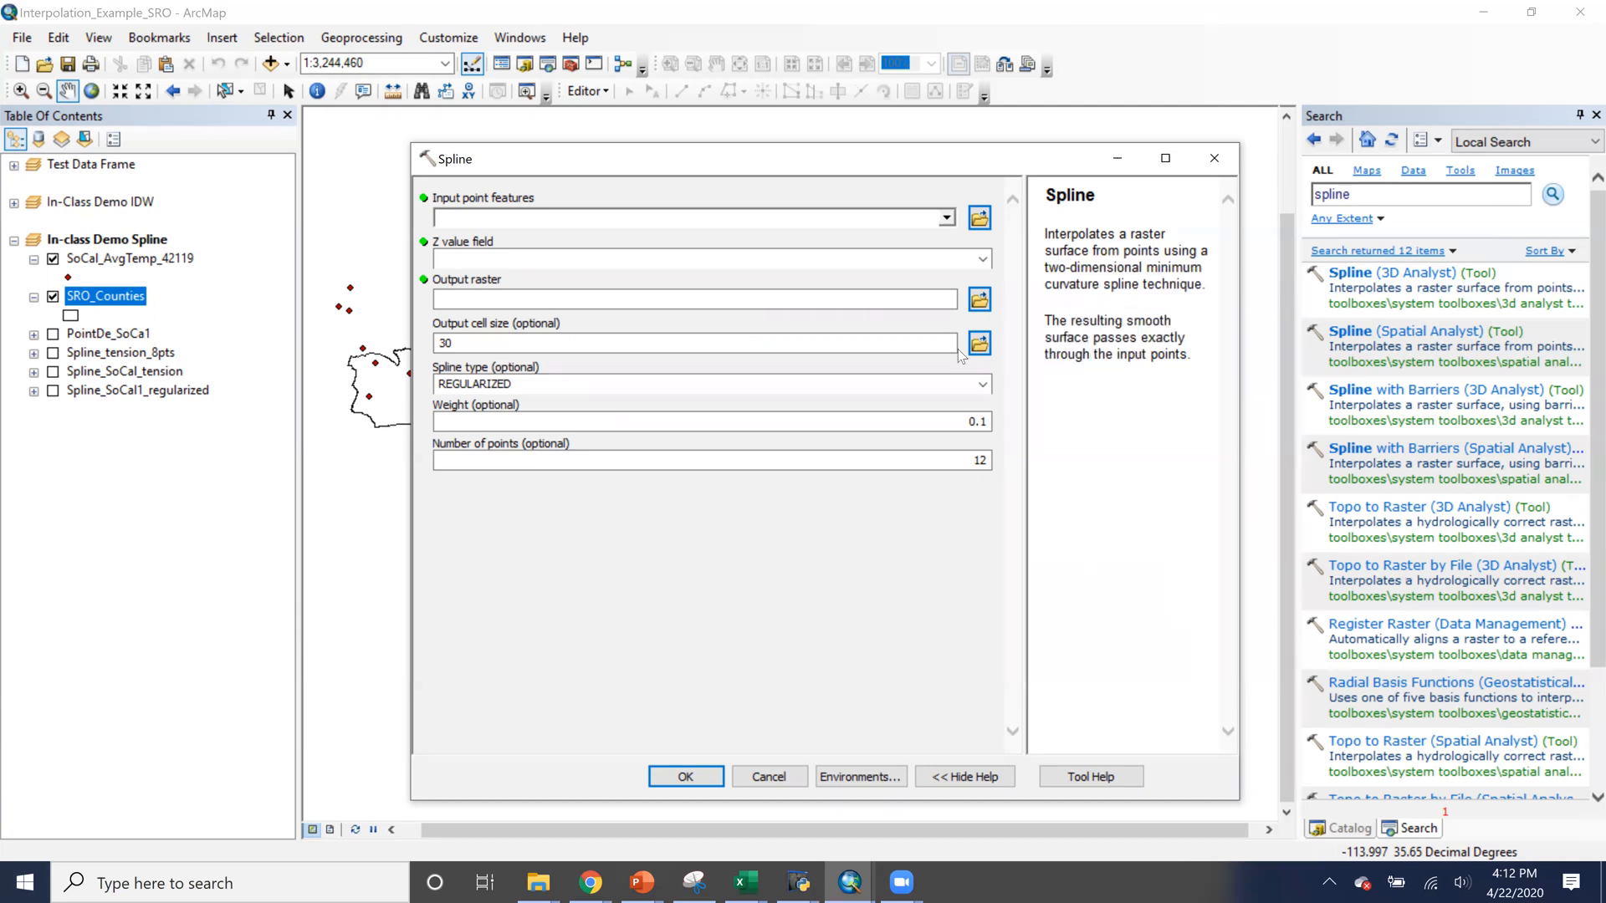
# Choose SoCal_AvgTemp_42119 as the Spline input points and AvgTemp_42119 as Z value field, and close the tool without running it
pyautogui.click(945, 218)
pyautogui.click(588, 243)
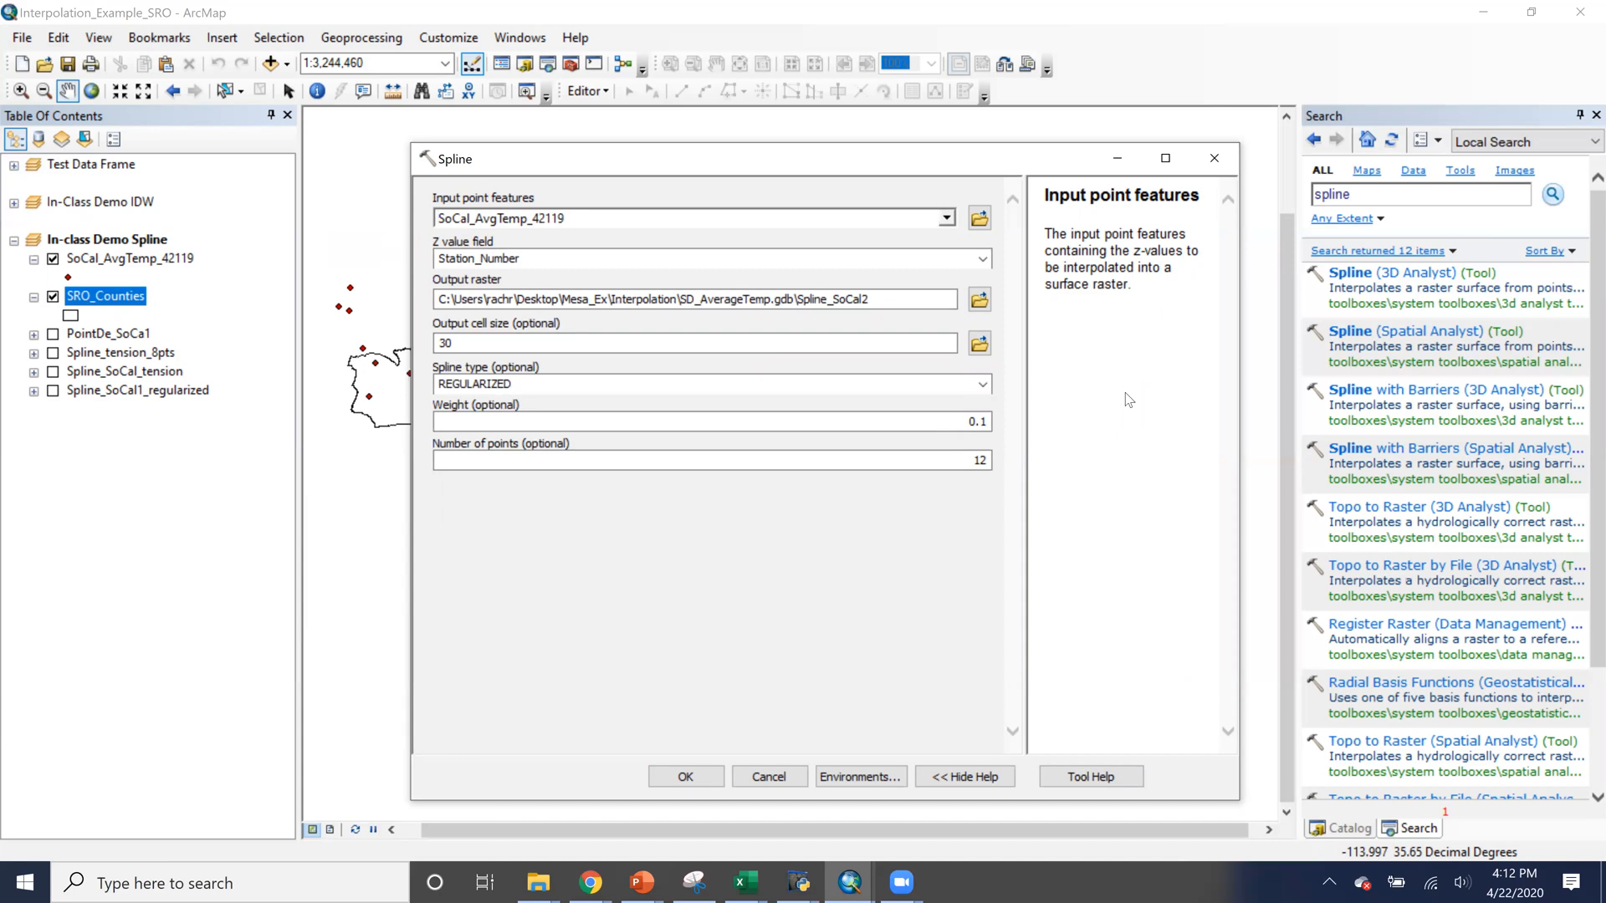
pyautogui.click(980, 259)
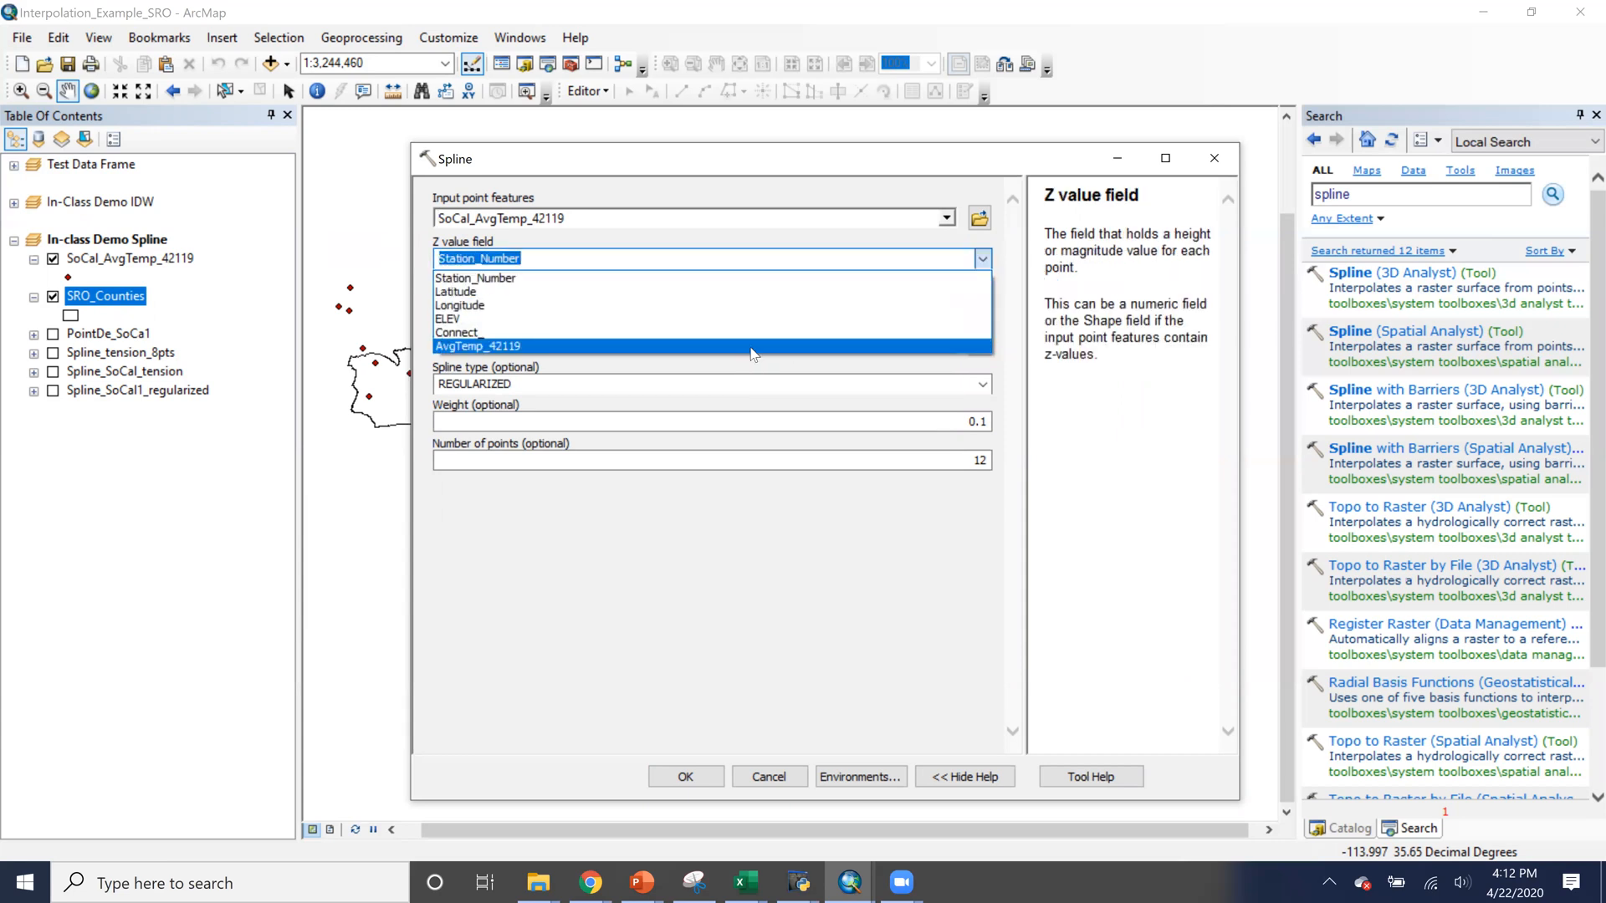
pyautogui.click(751, 347)
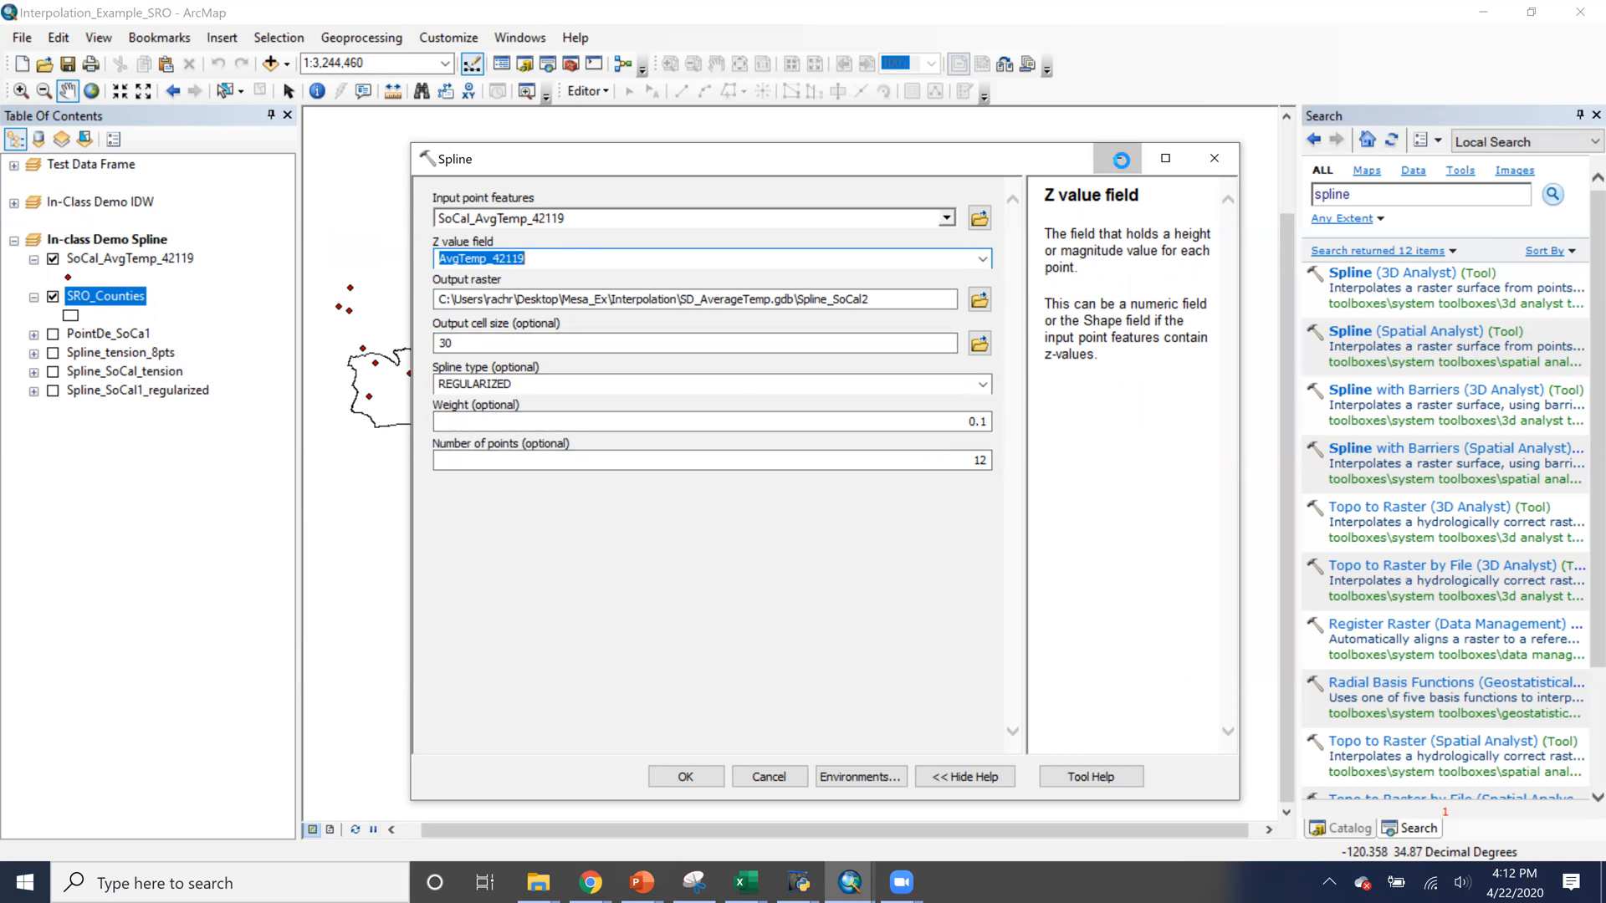
pyautogui.click(1215, 158)
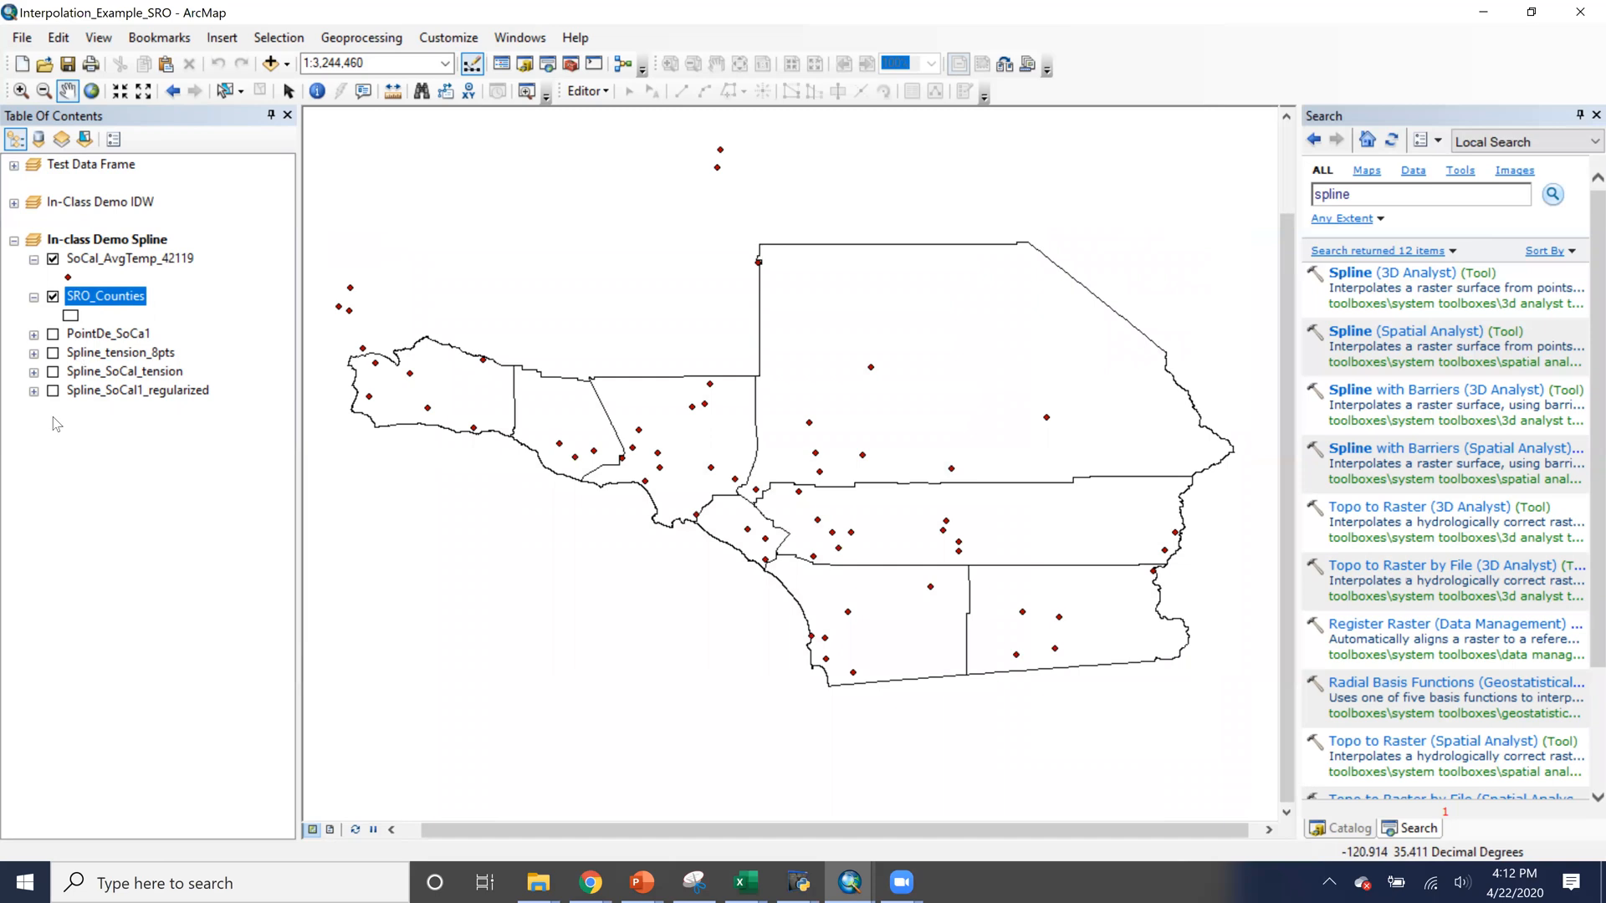
# Display the Spline_SoCal1_regularized raster and zoom to its extent
pyautogui.click(54, 392)
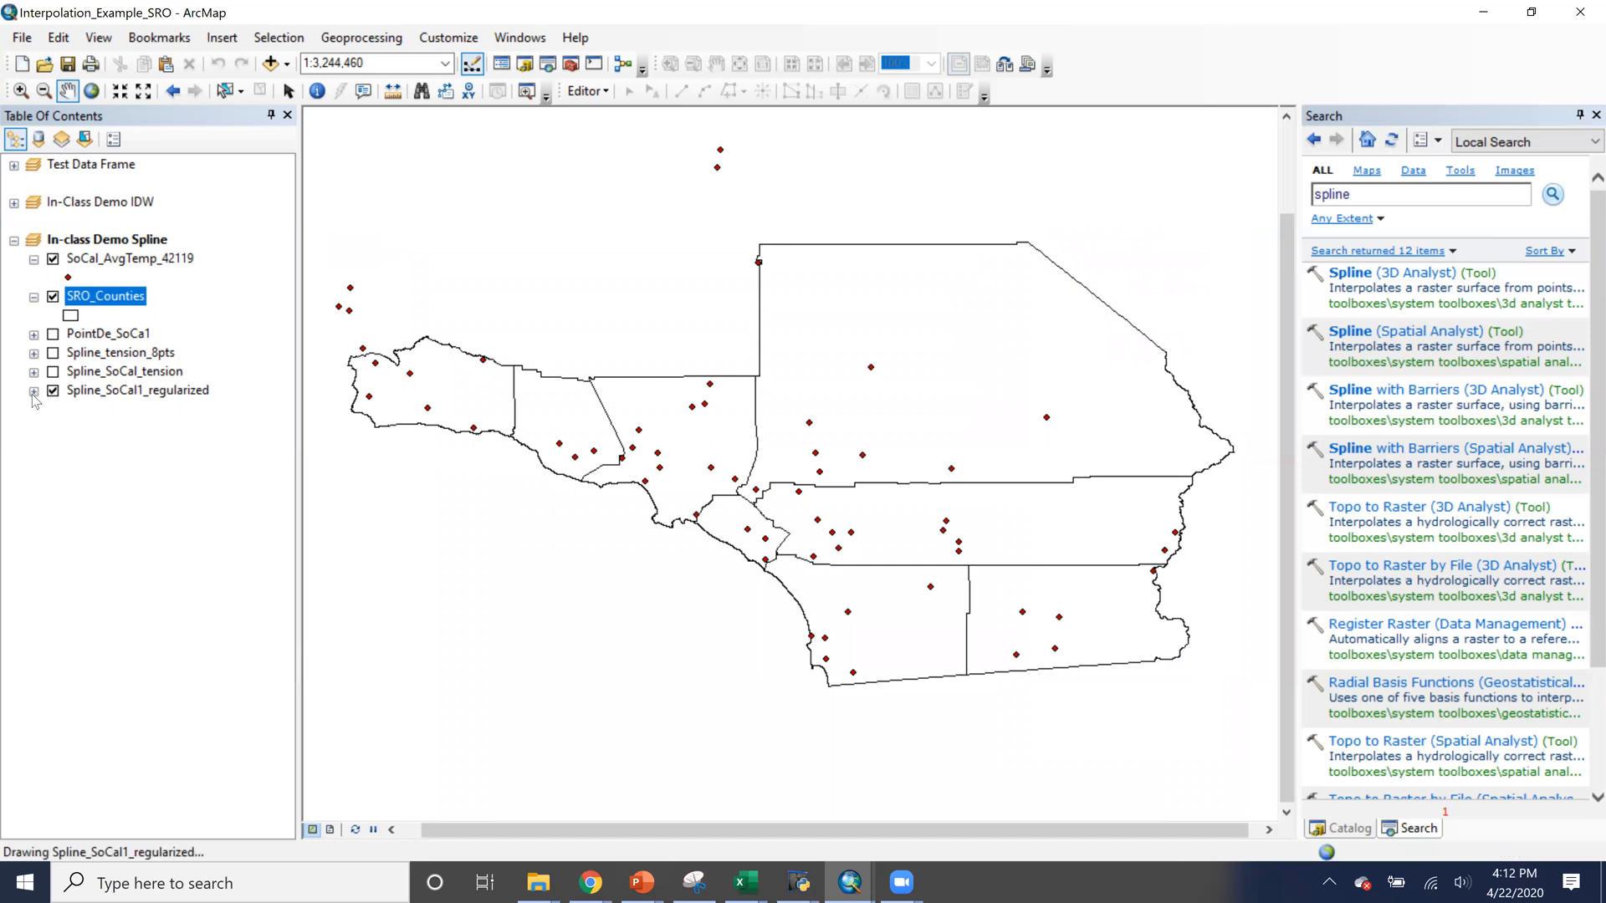
pyautogui.rightClick(84, 393)
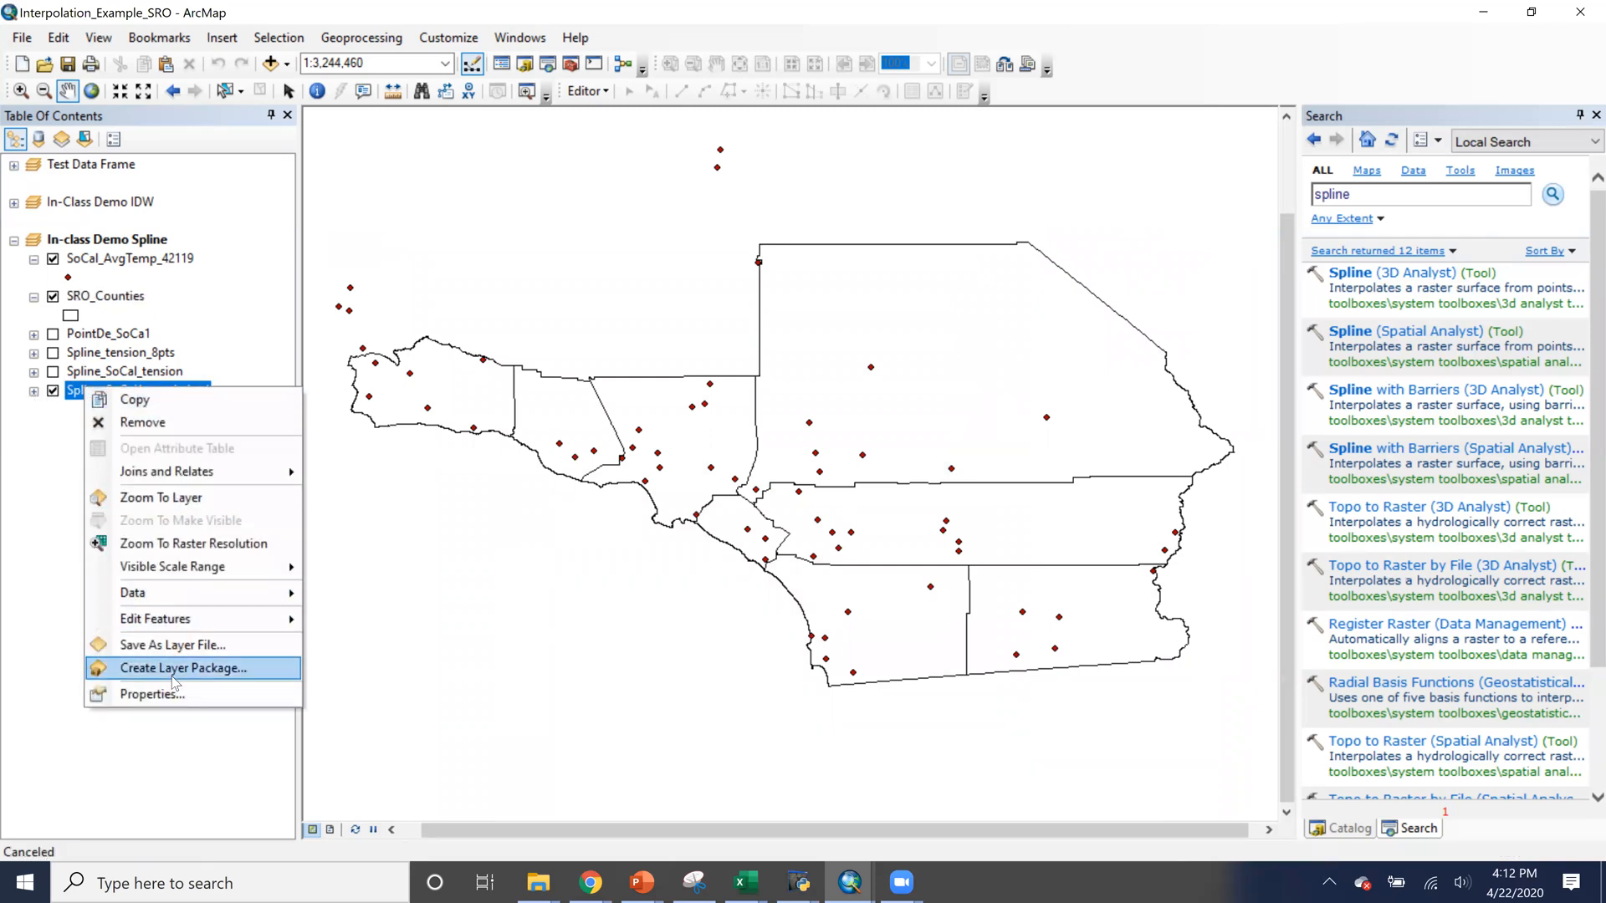
pyautogui.click(167, 498)
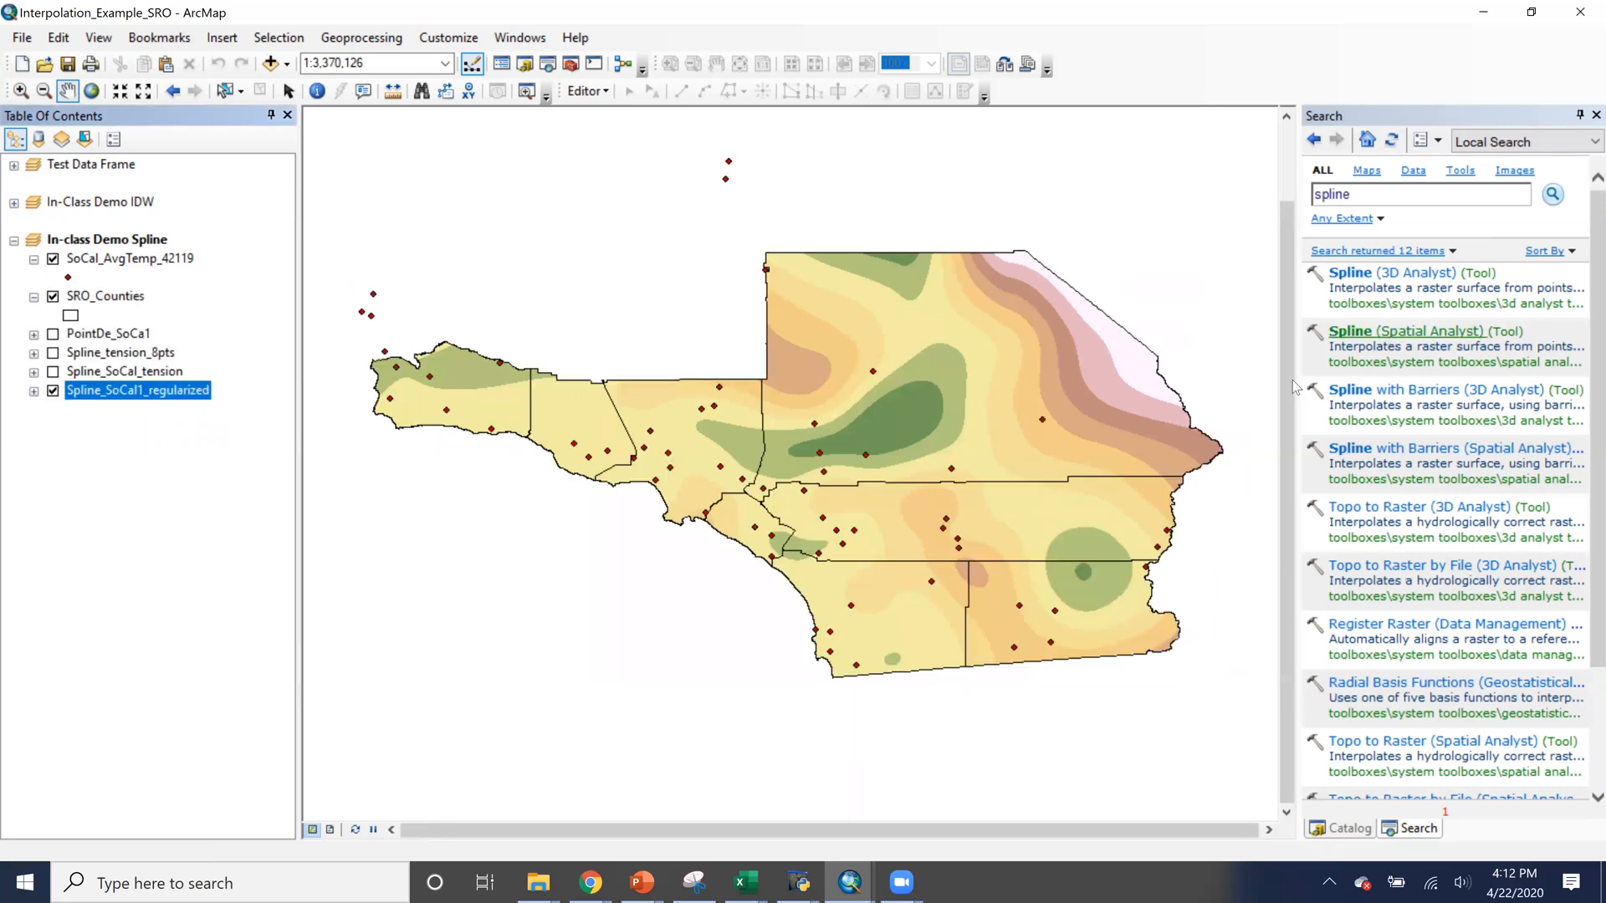
# Bring back the Spline tool window and review the spline type options and their help descriptions
pyautogui.click(1446, 332)
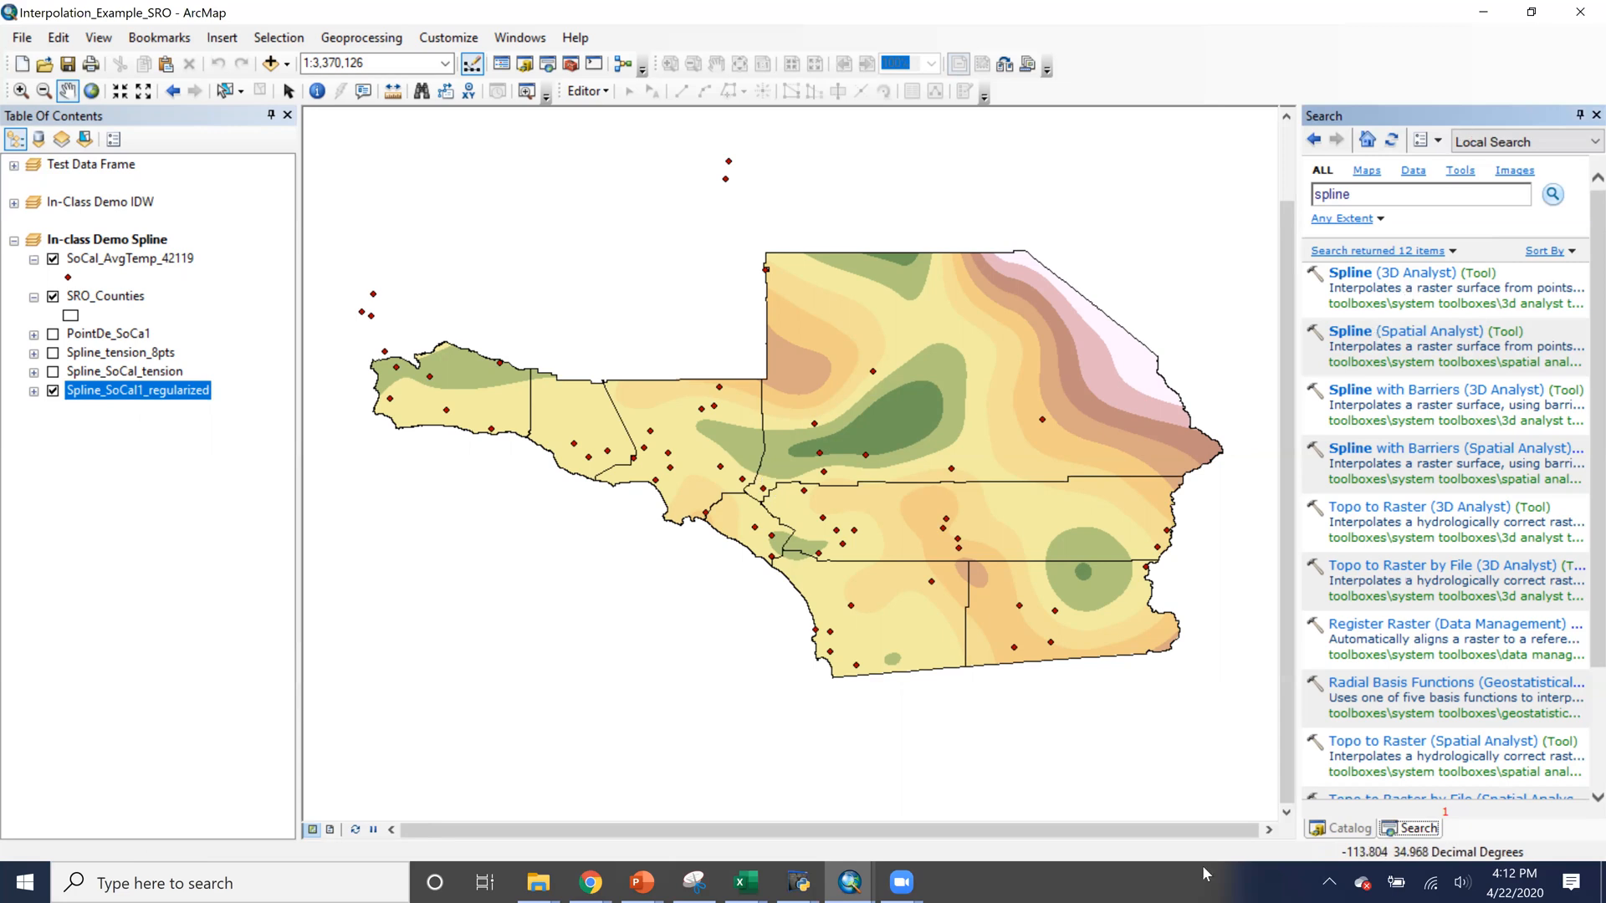
pyautogui.click(861, 884)
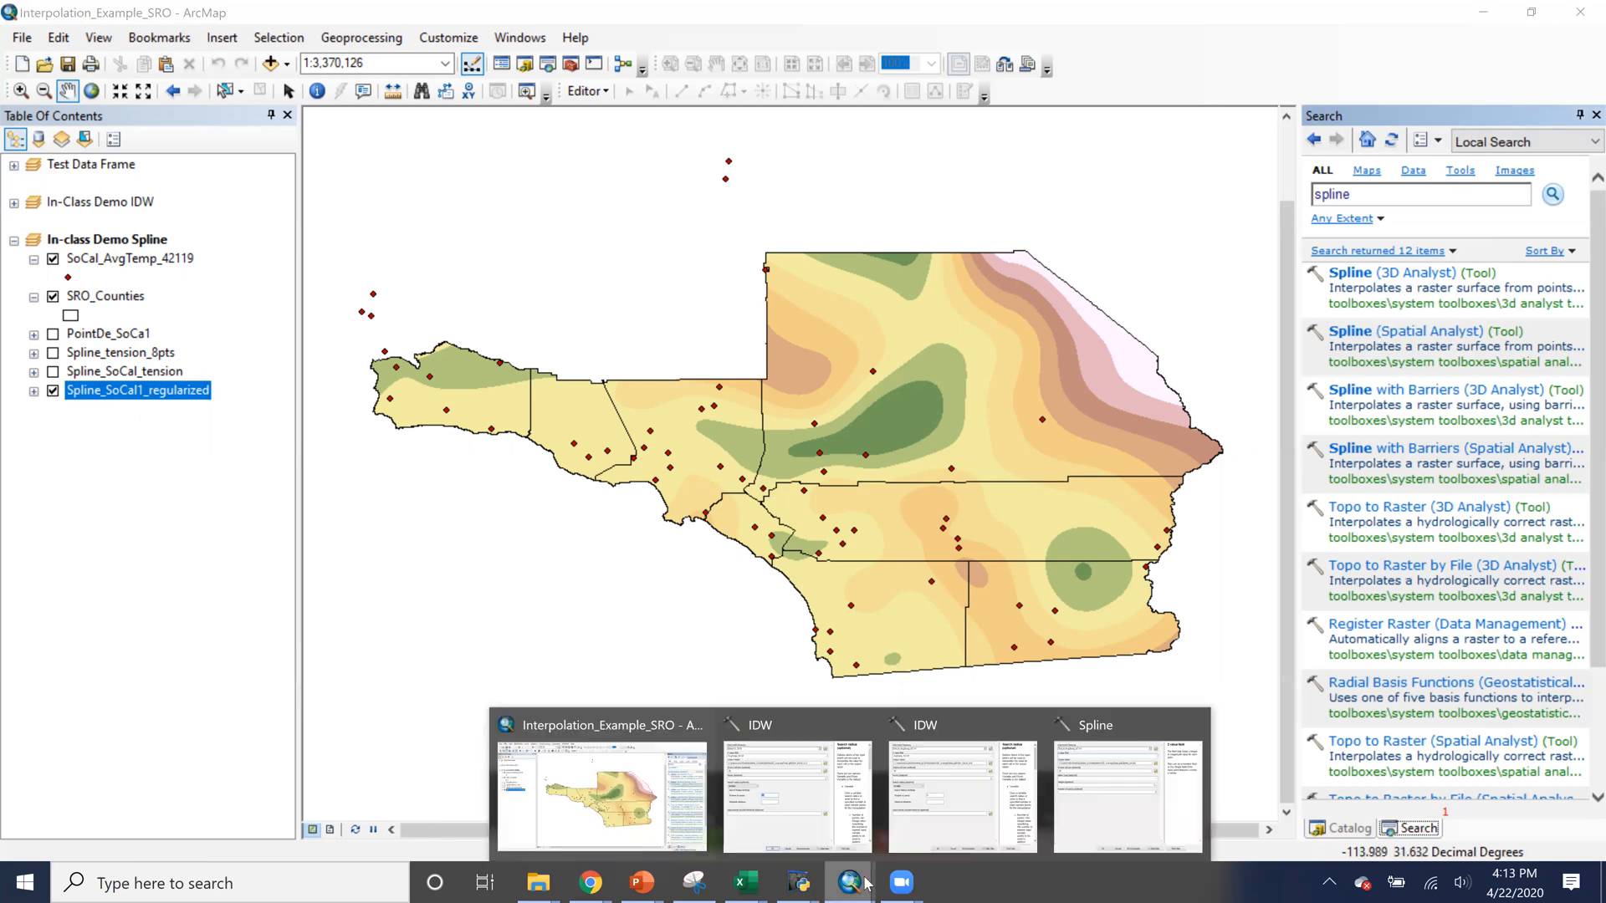
pyautogui.click(1126, 766)
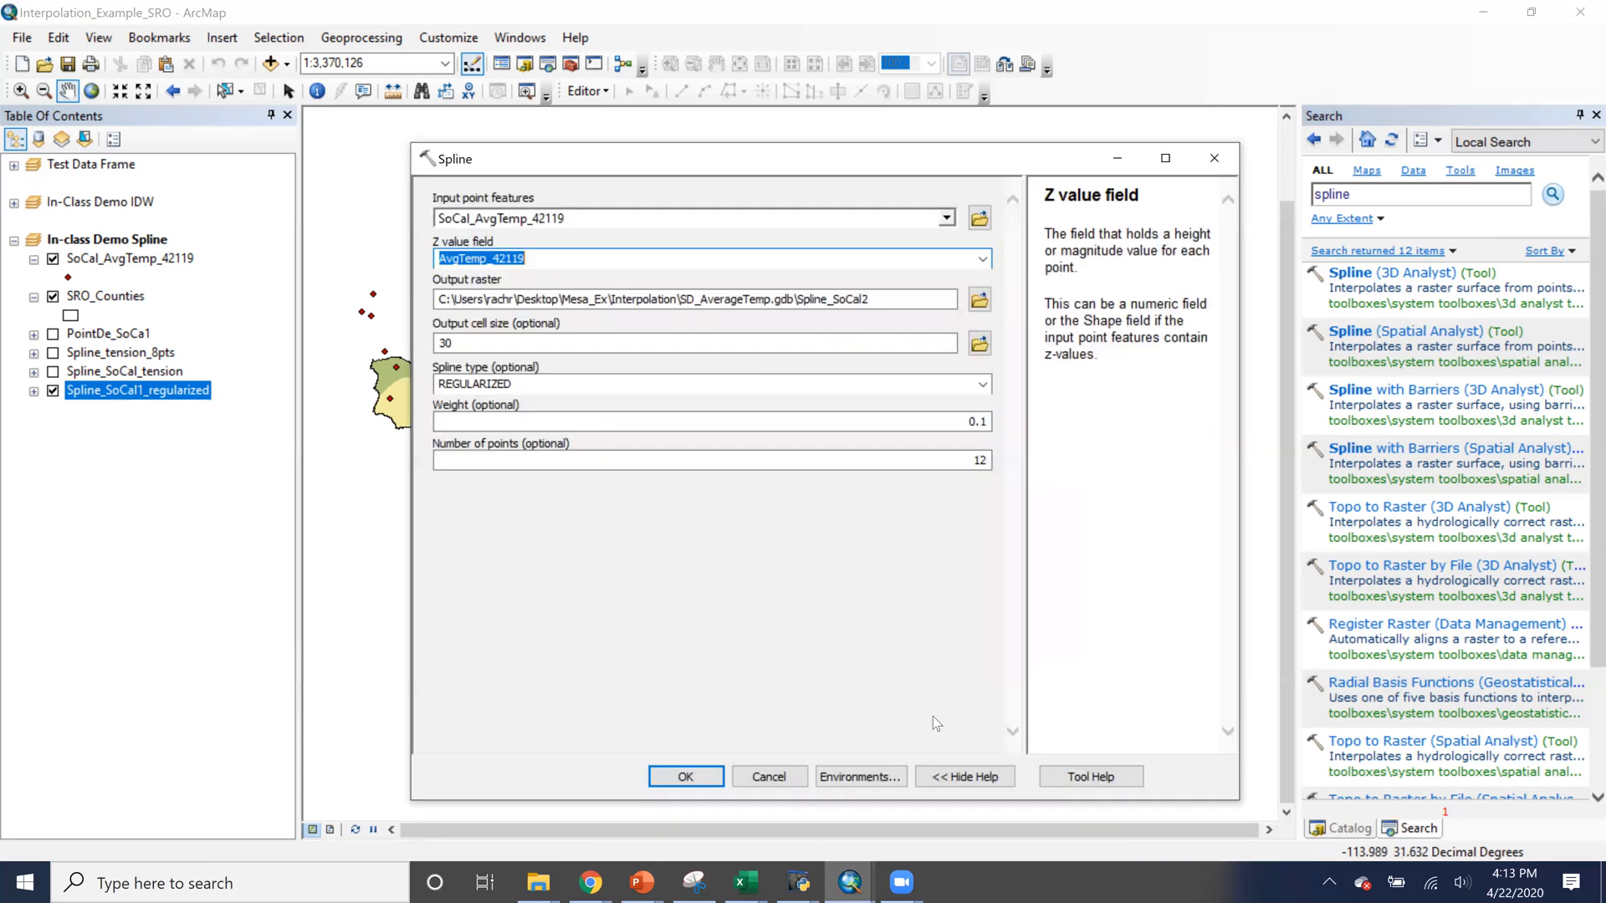
pyautogui.click(983, 384)
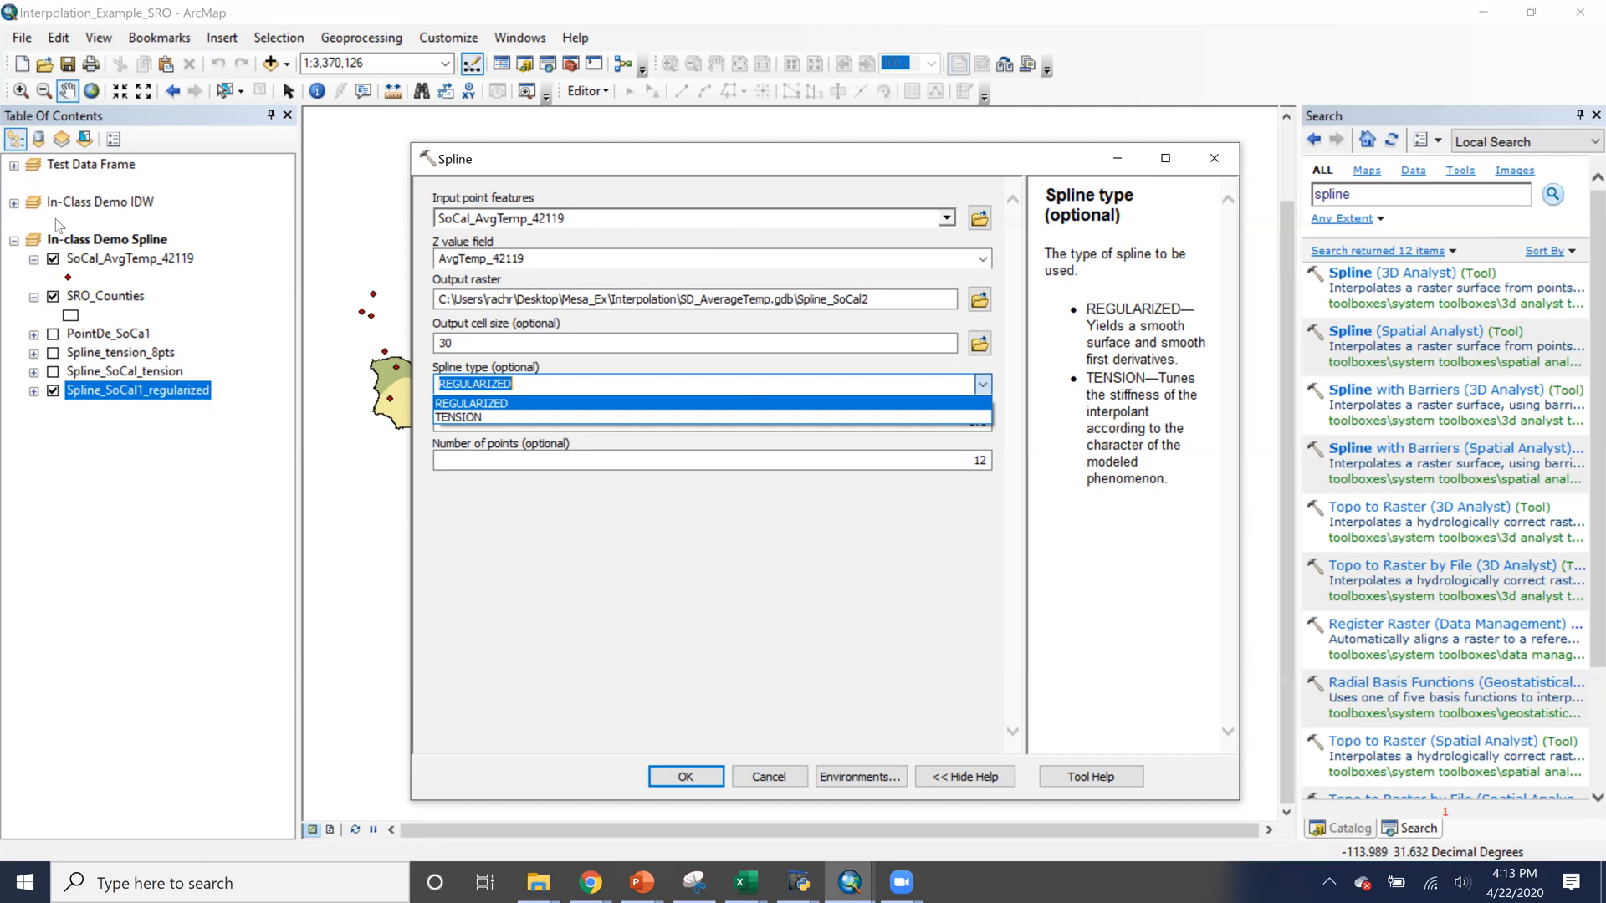
pyautogui.click(33, 391)
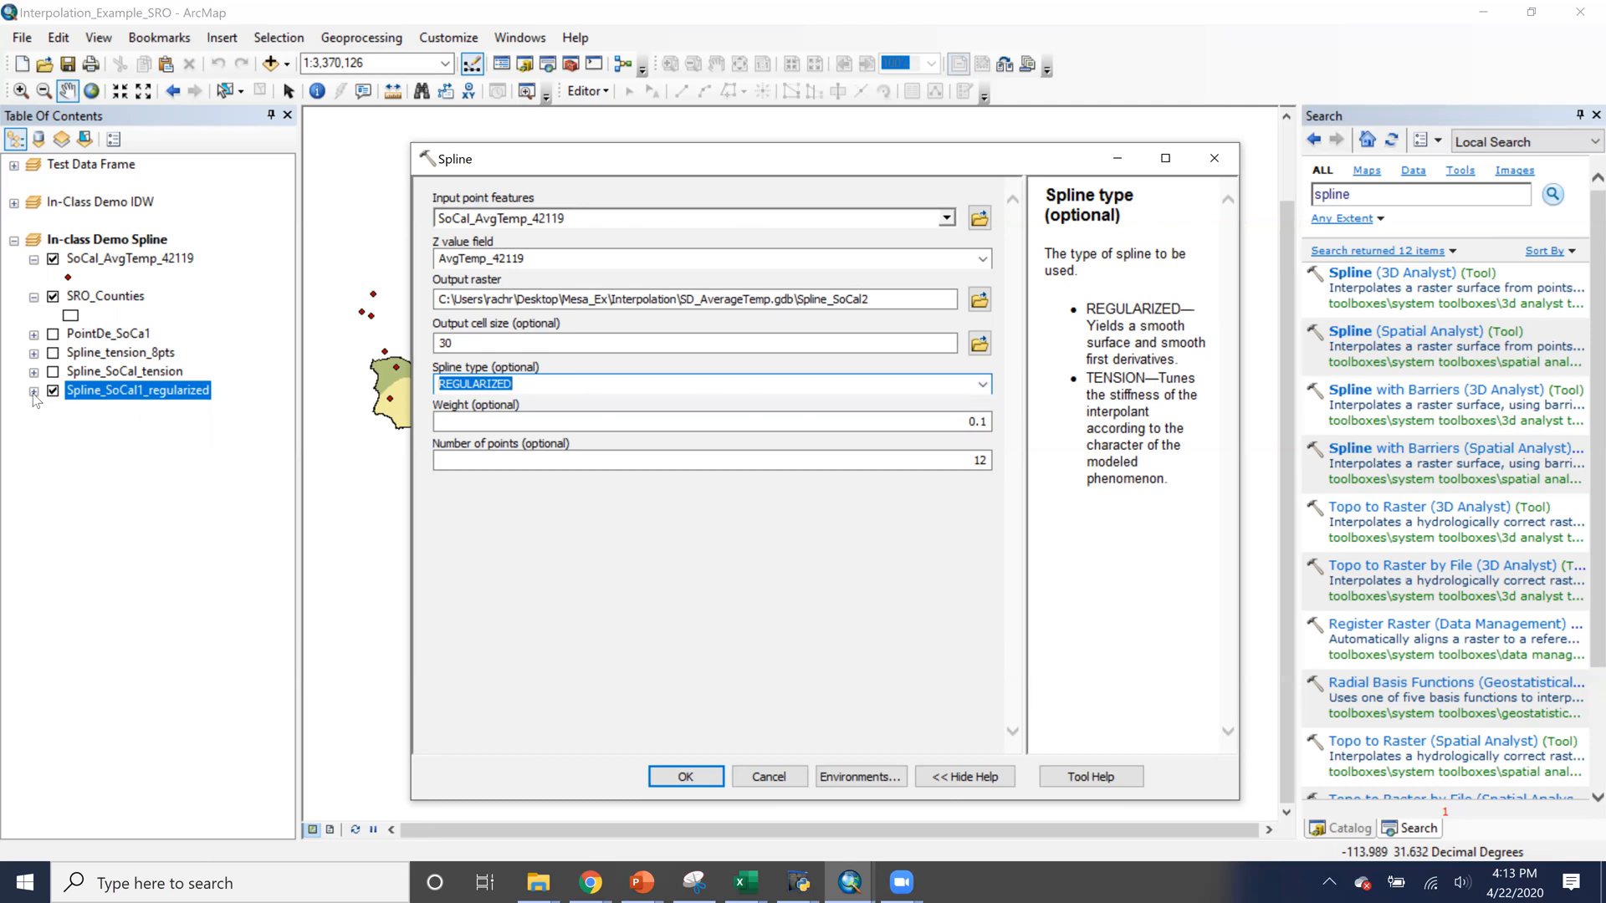
# Expand the Spline_SoCal1_regularized legend, check the Test Data Frame temperature classes for comparison, and minimize the Spline tool
pyautogui.click(34, 390)
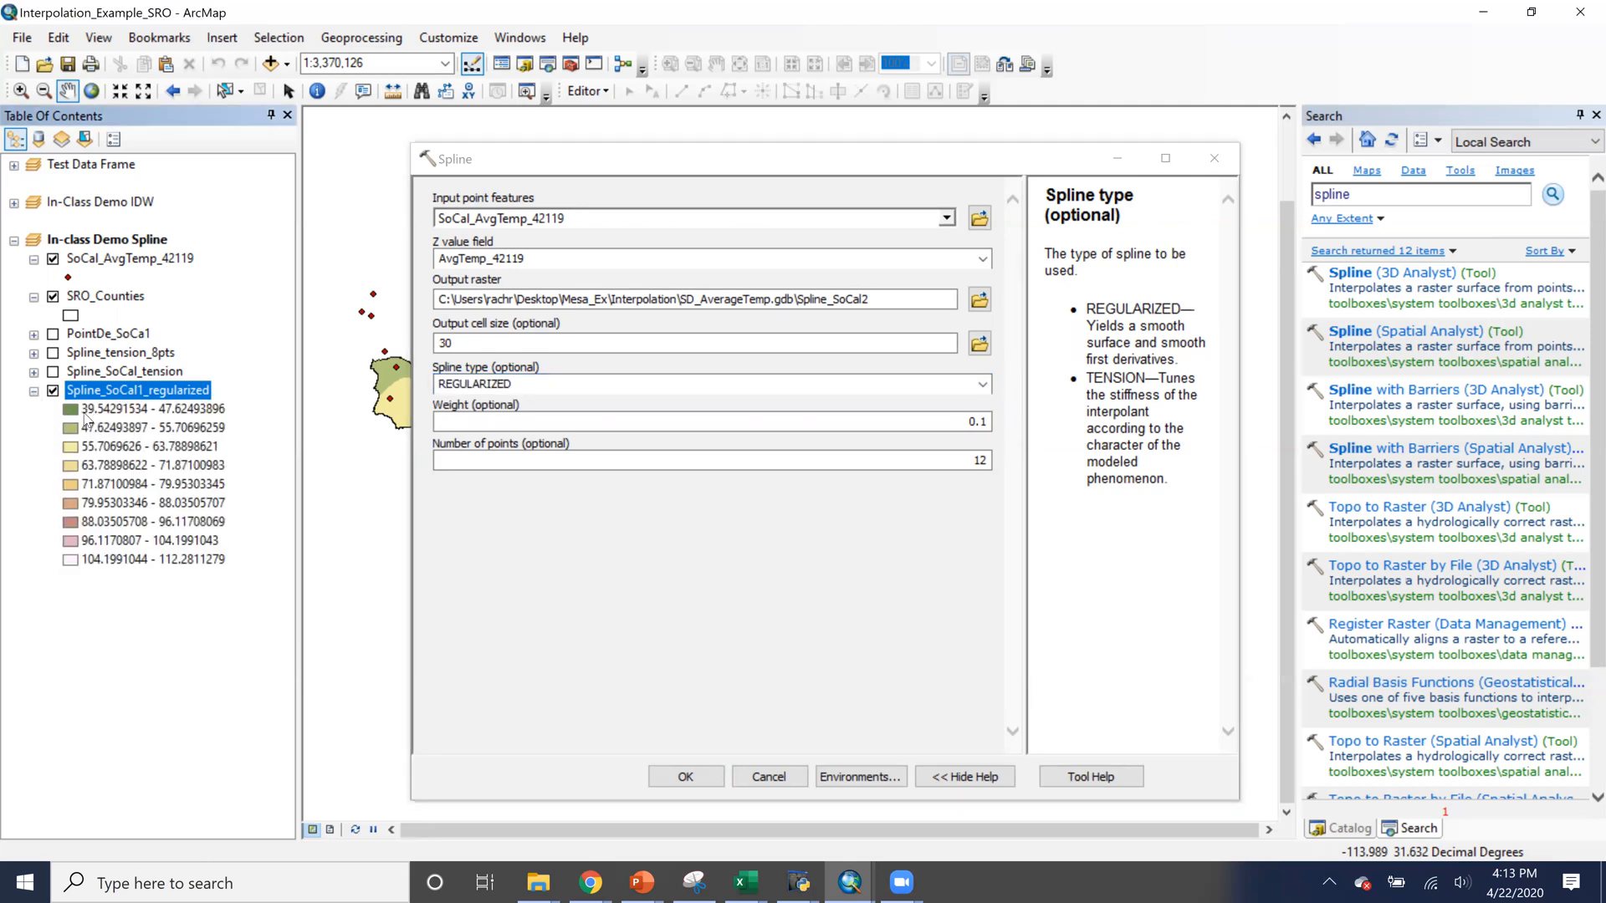
pyautogui.click(13, 164)
pyautogui.click(13, 165)
pyautogui.click(13, 164)
pyautogui.click(13, 165)
pyautogui.click(1121, 161)
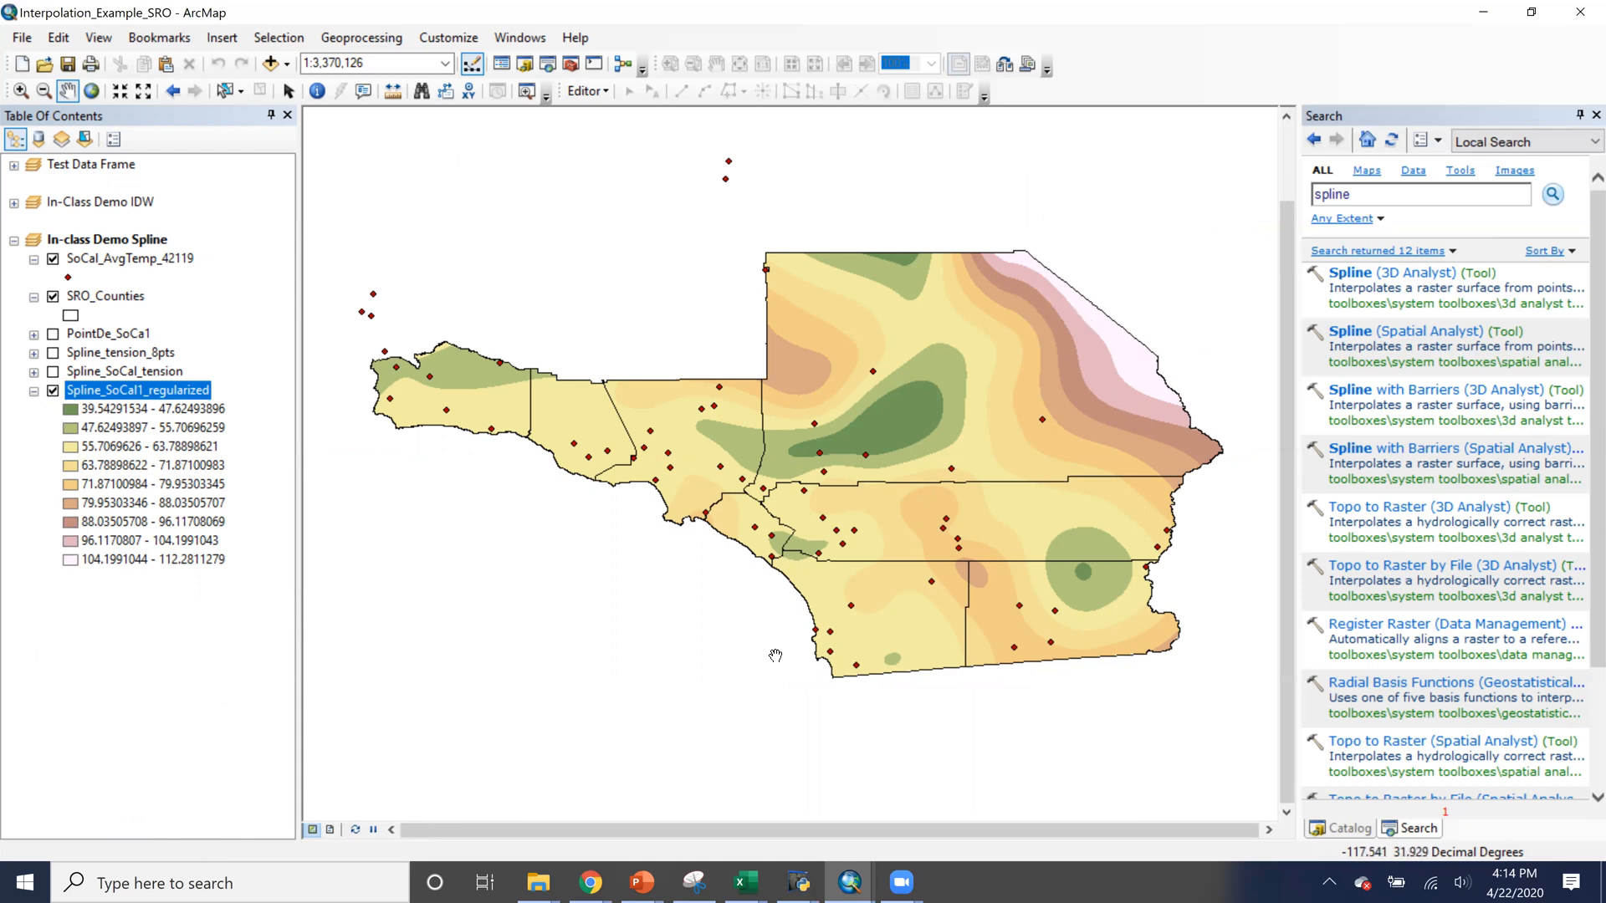
# Restore the Spline tool, set the spline type to TENSION, and minimize the tool window
pyautogui.click(850, 882)
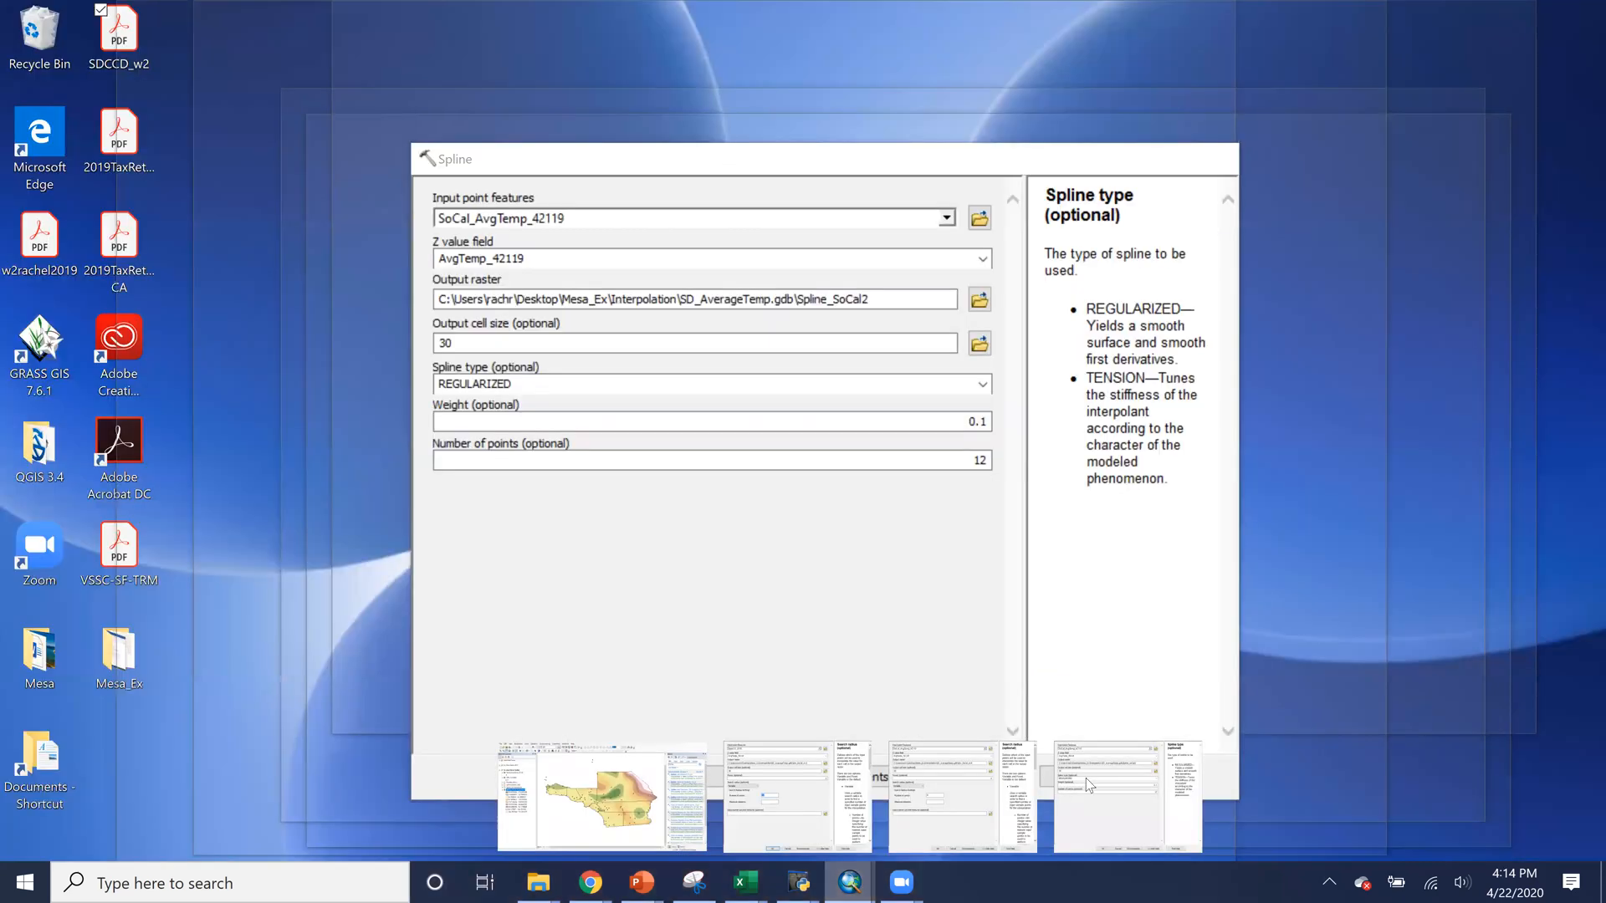
pyautogui.click(1086, 779)
pyautogui.click(982, 384)
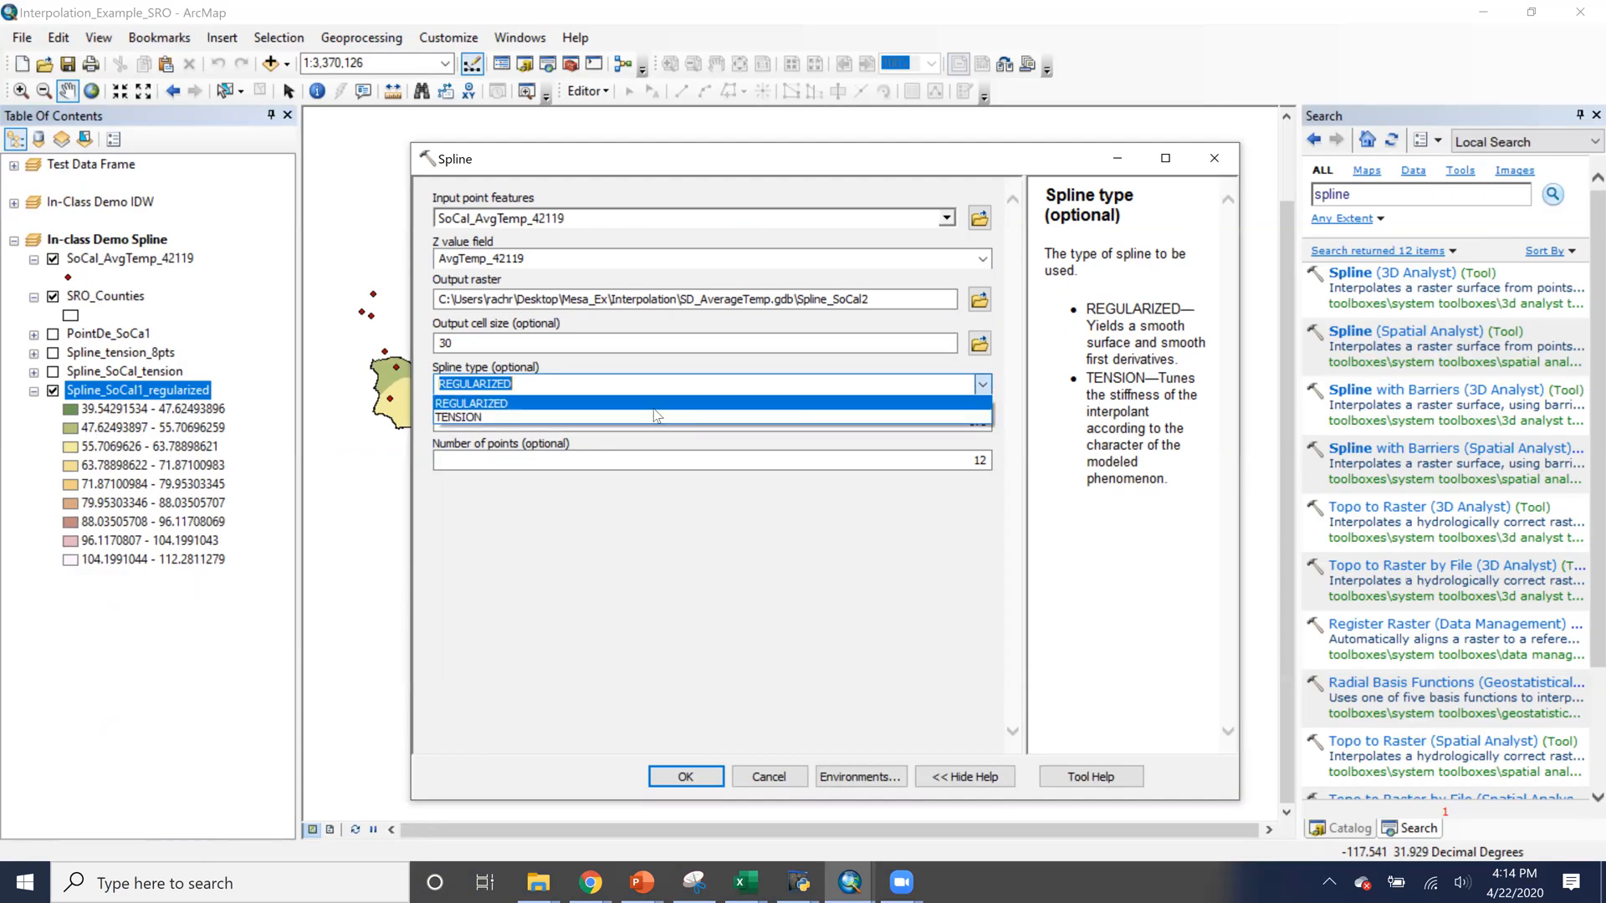
pyautogui.click(603, 417)
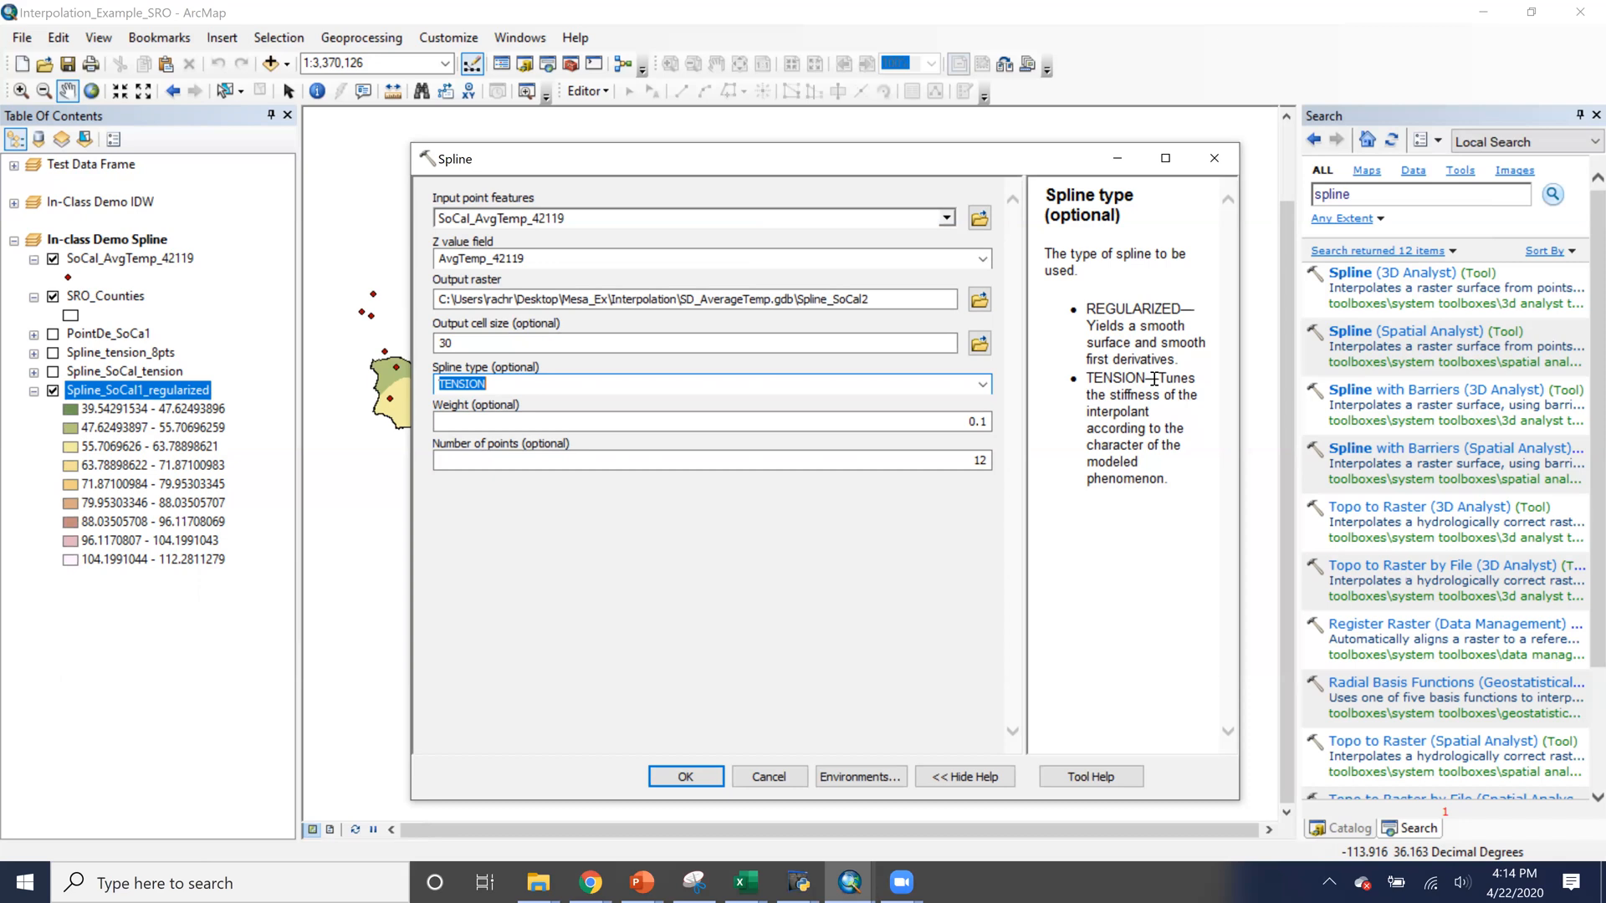
pyautogui.click(1121, 162)
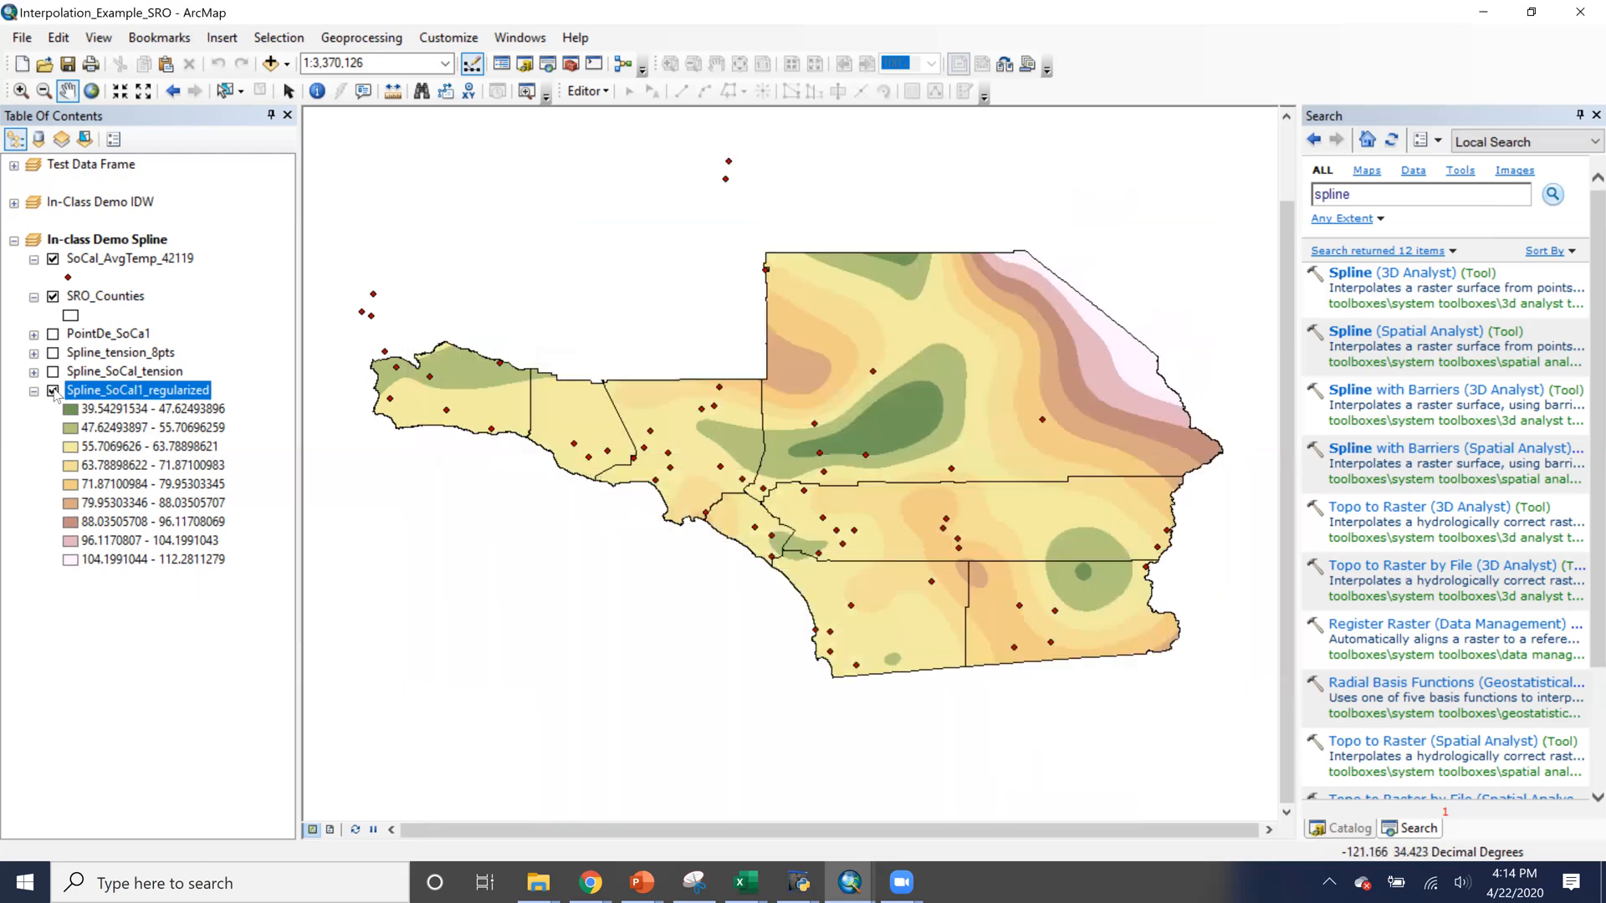
# Display the Spline_SoCal_tension raster with its legend expanded and compare its ranges with the station classes in Test Data Frame
pyautogui.click(34, 371)
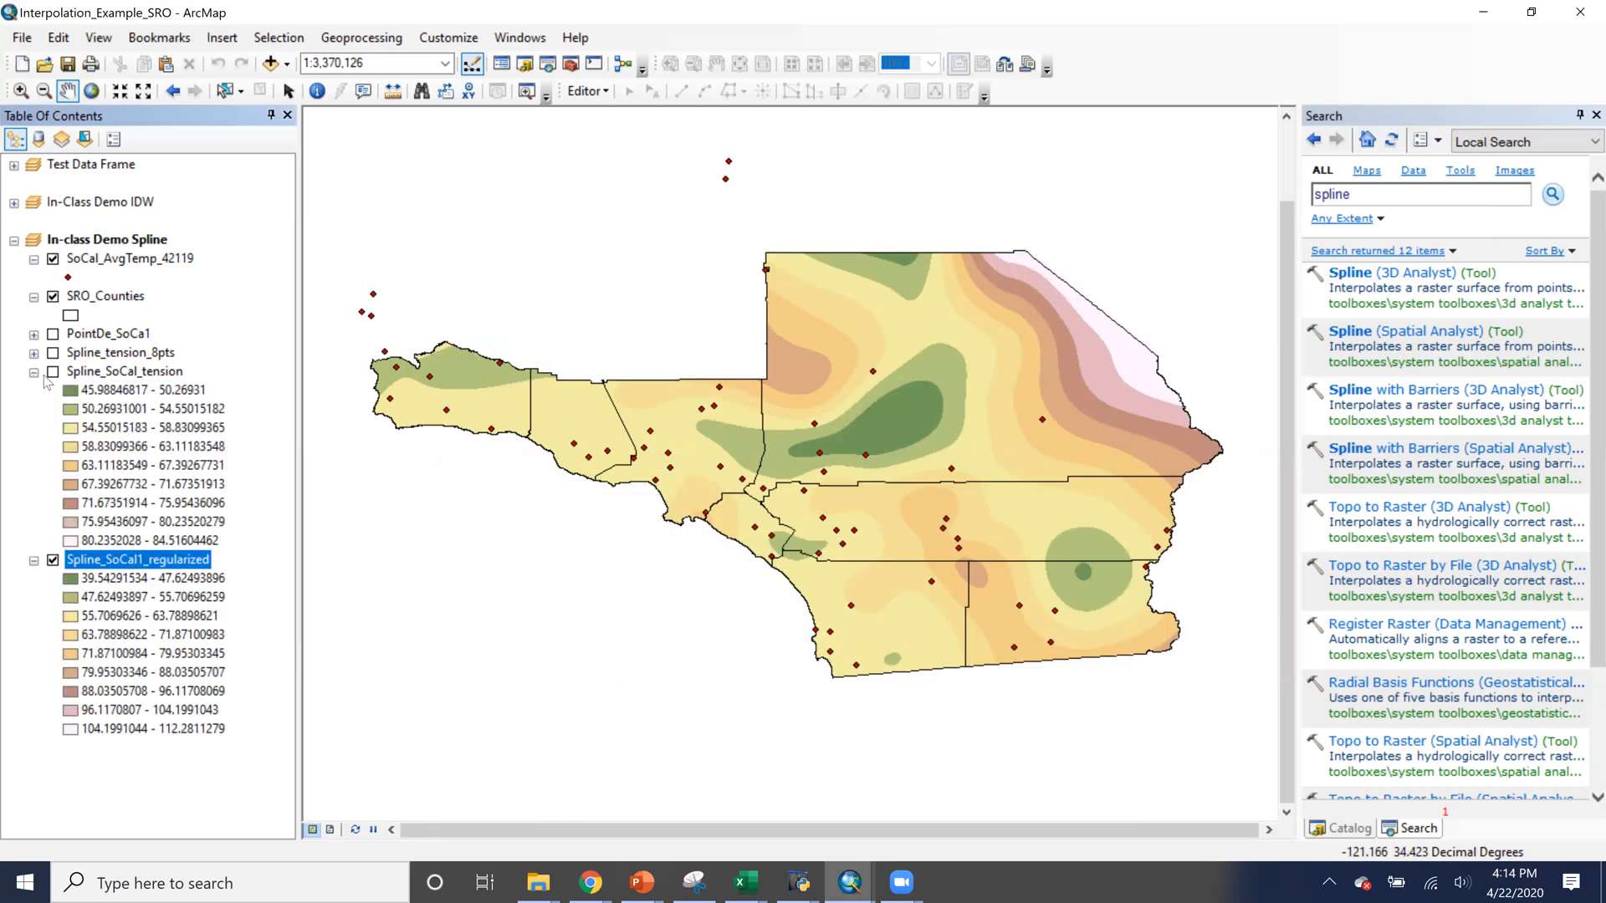
pyautogui.click(52, 373)
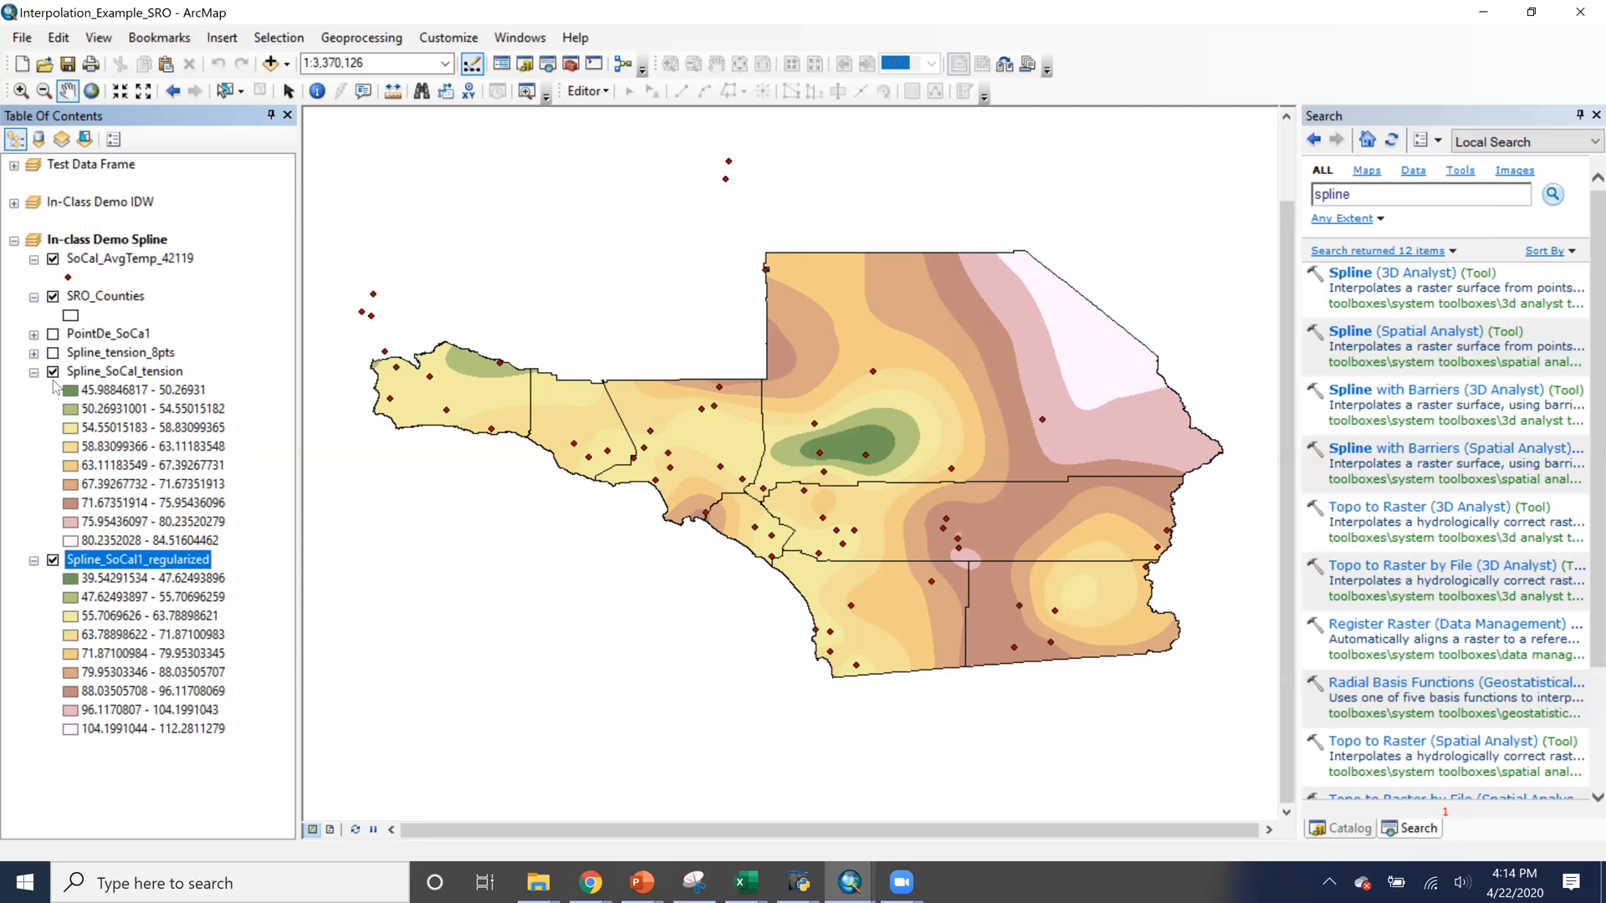
pyautogui.click(14, 166)
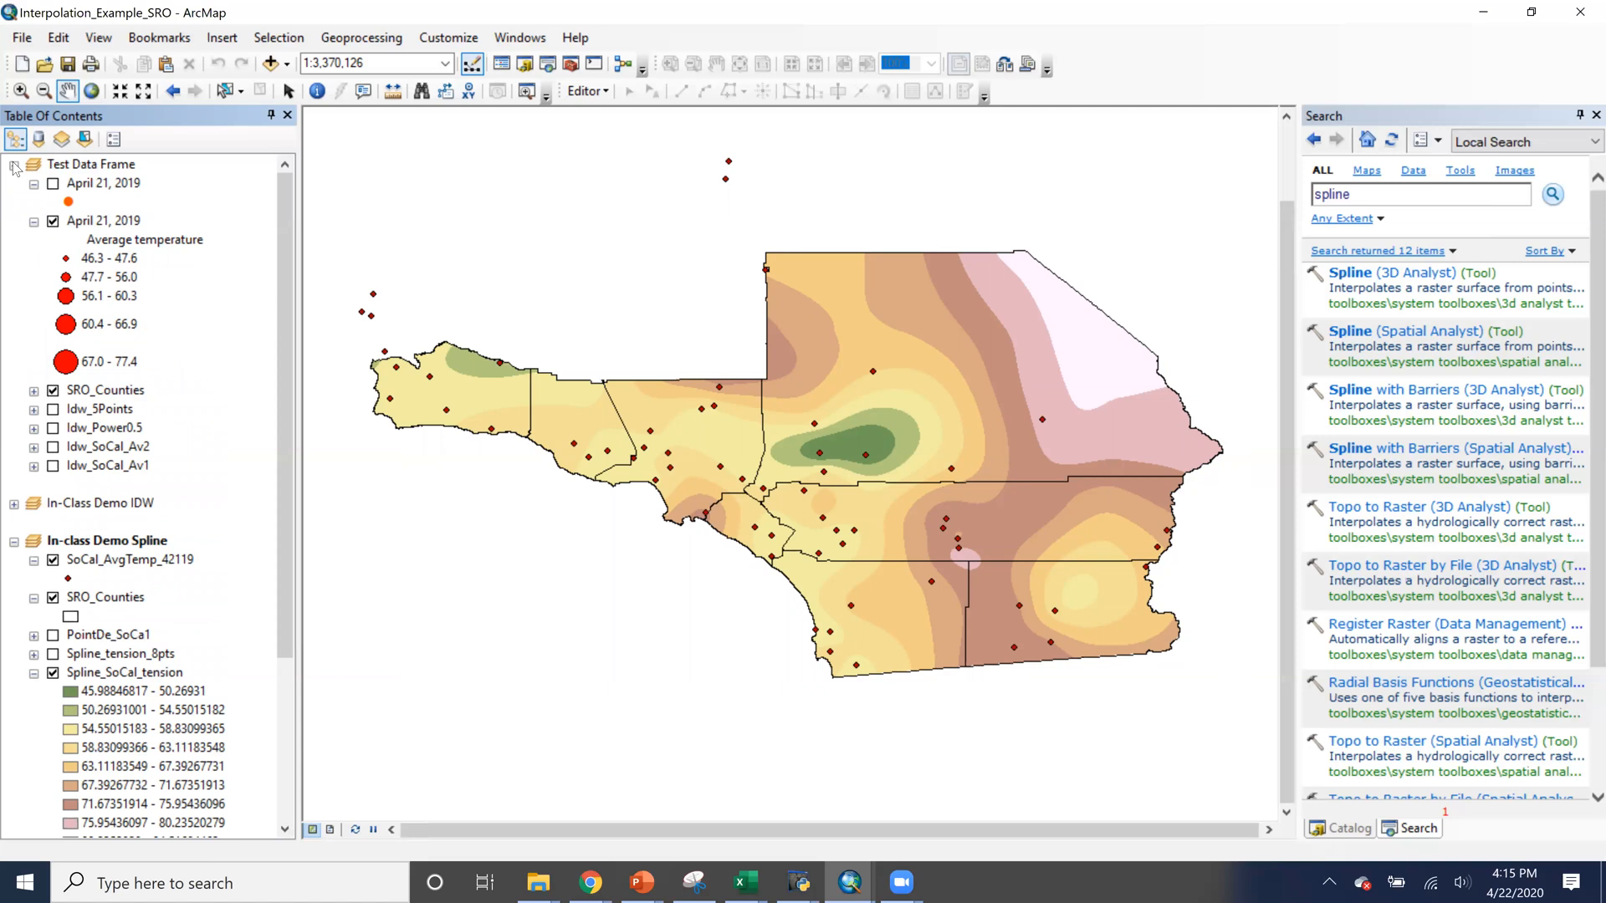
pyautogui.click(14, 165)
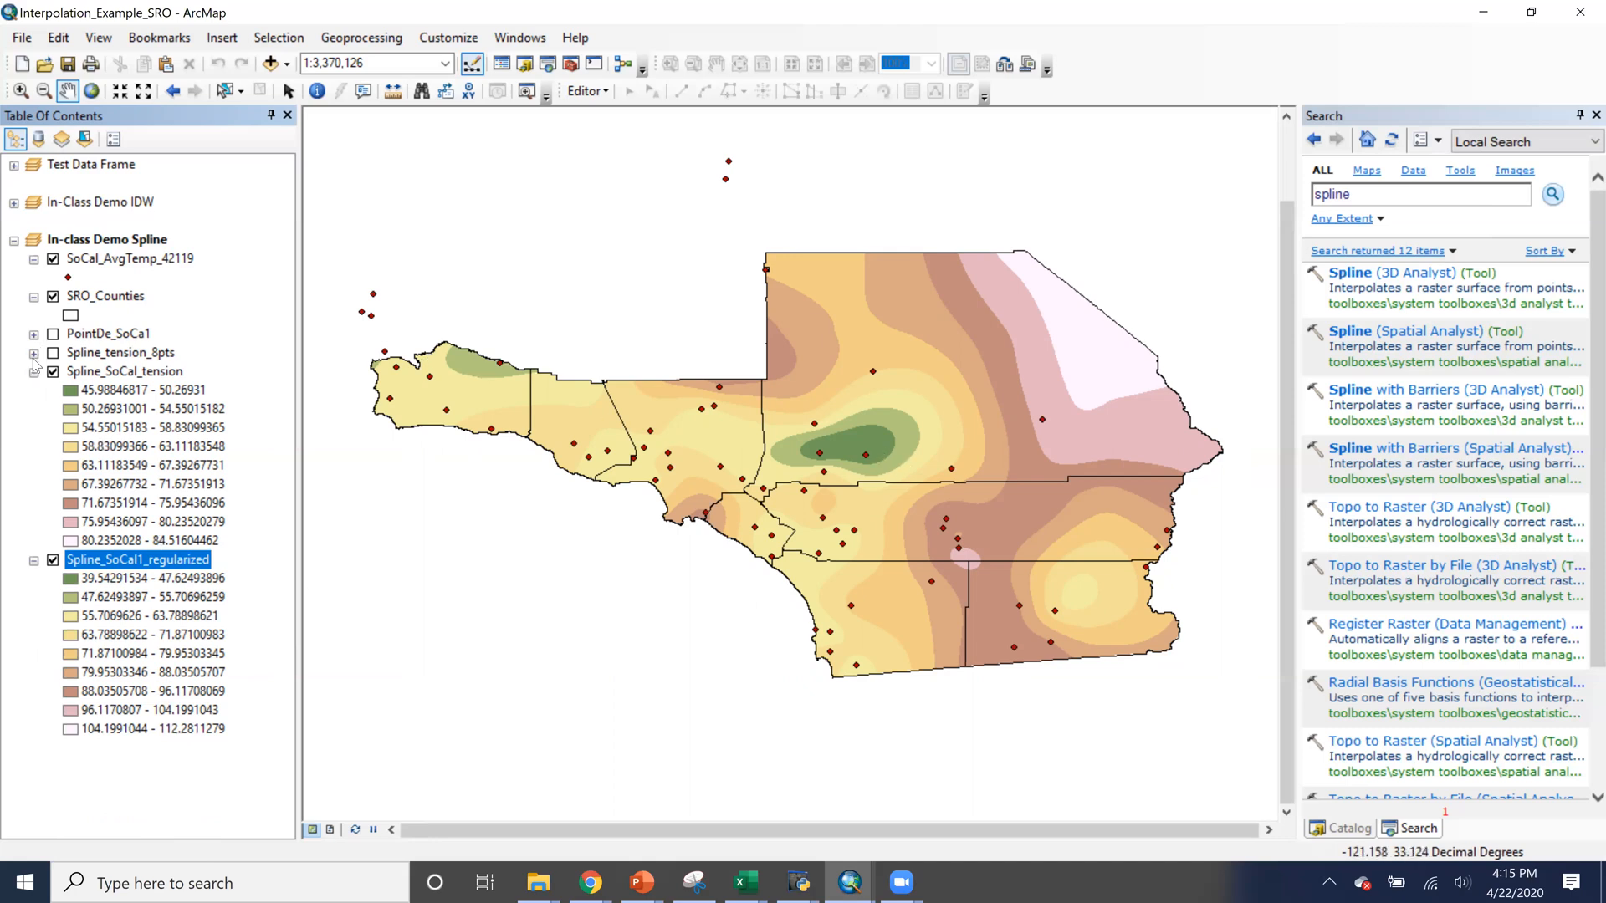
# Set the Spline tool's number of points to 8 and run the tension interpolation to the Spline_SoCal2 output raster
pyautogui.click(850, 882)
pyautogui.click(1125, 772)
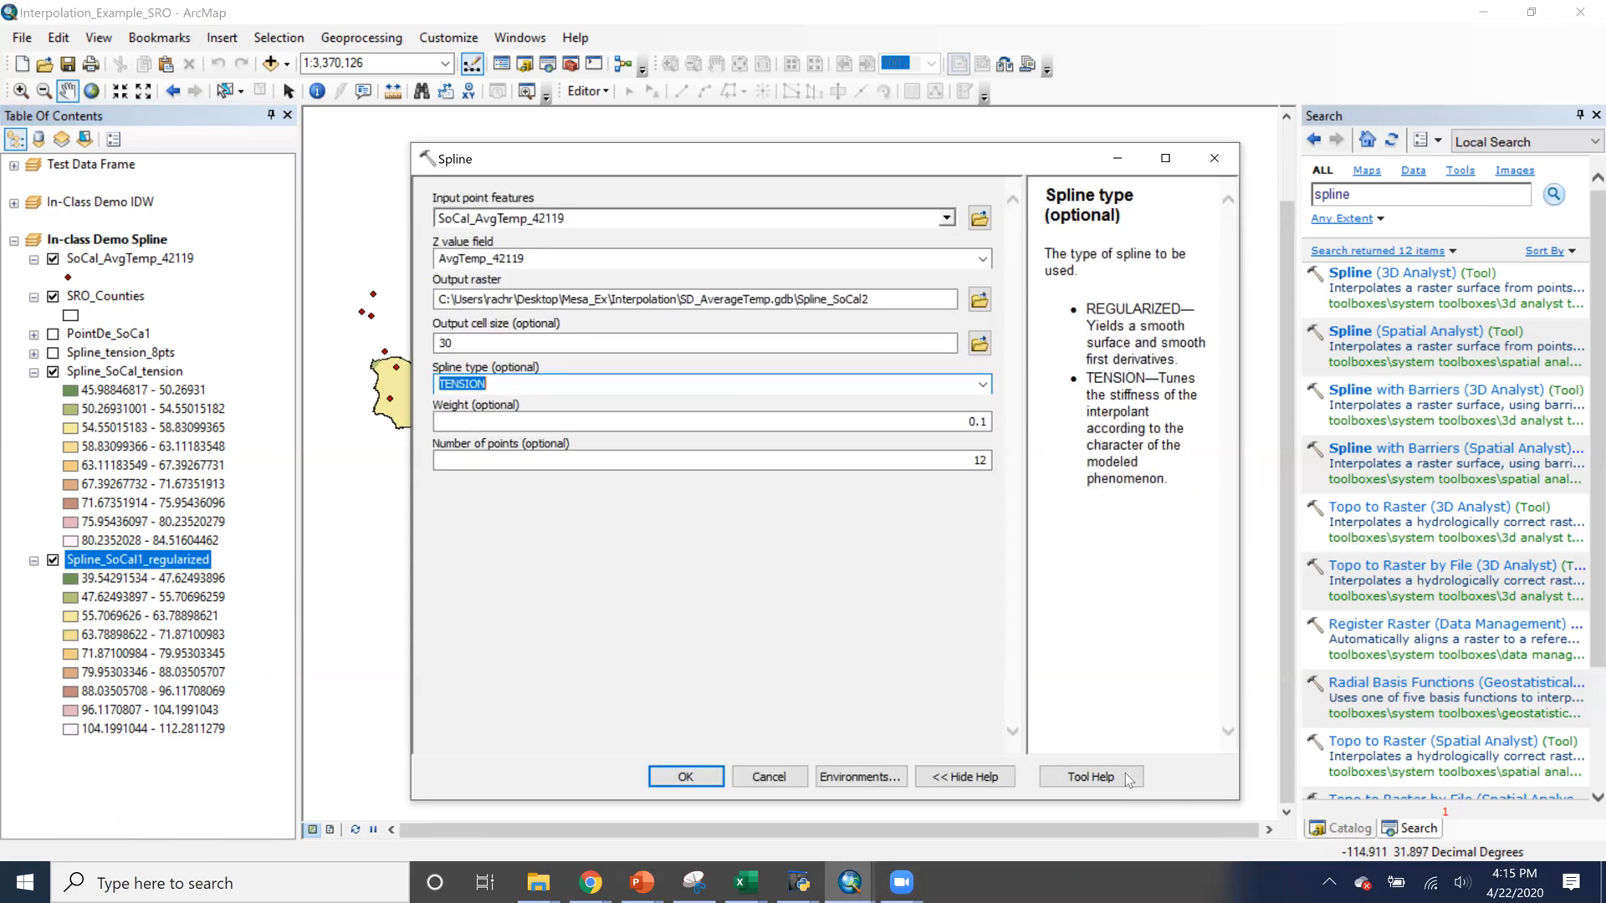
pyautogui.click(974, 460)
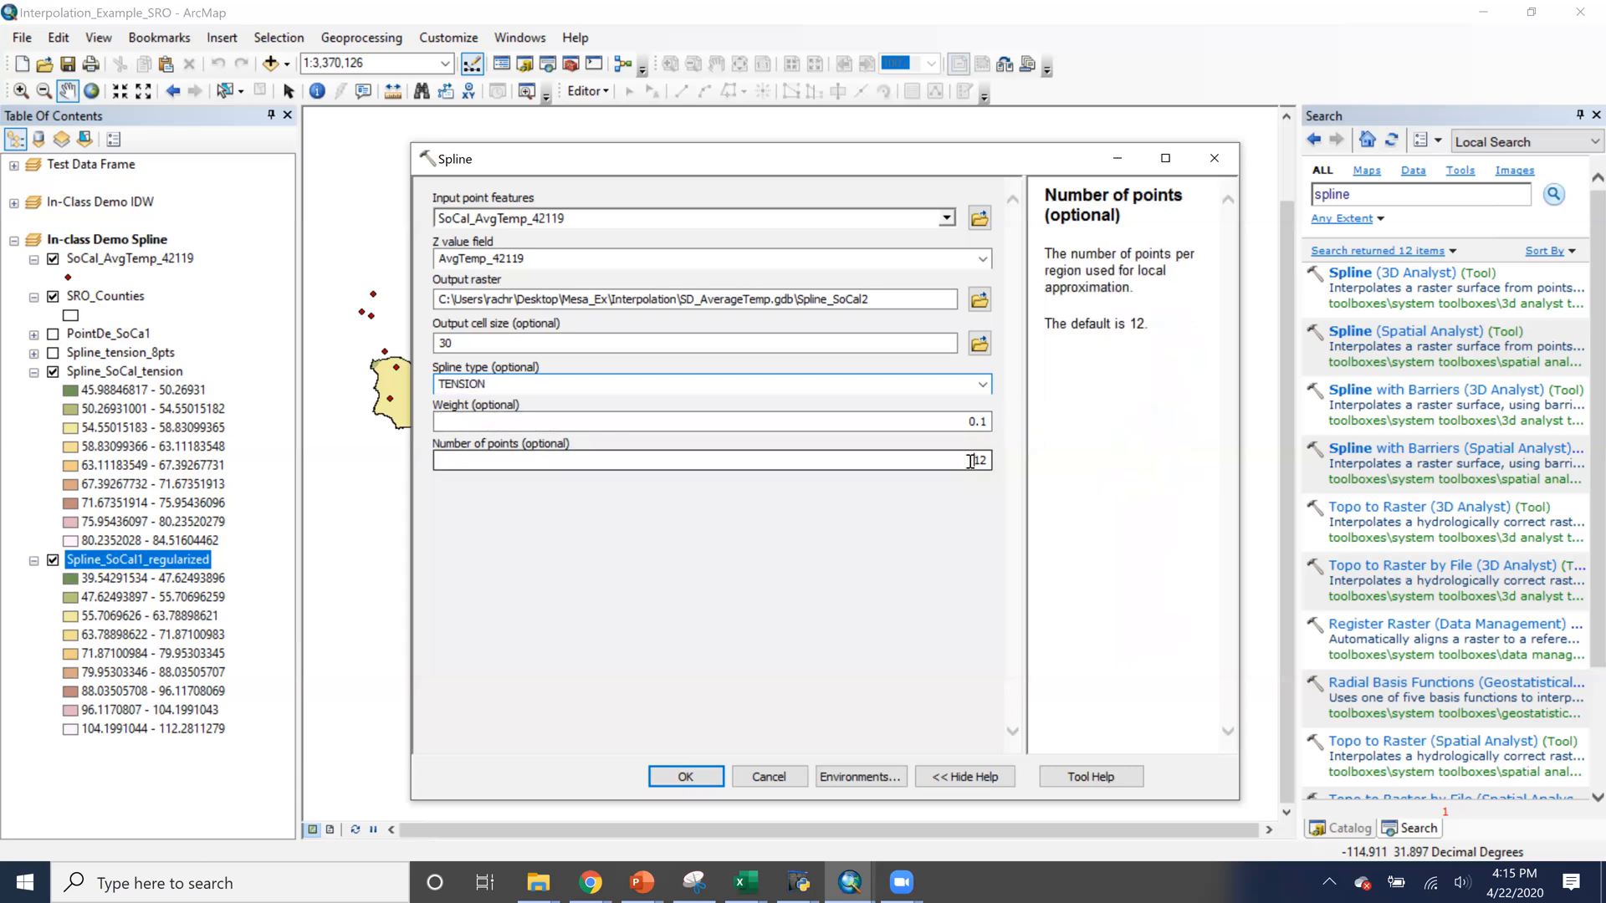
pyautogui.write('8')
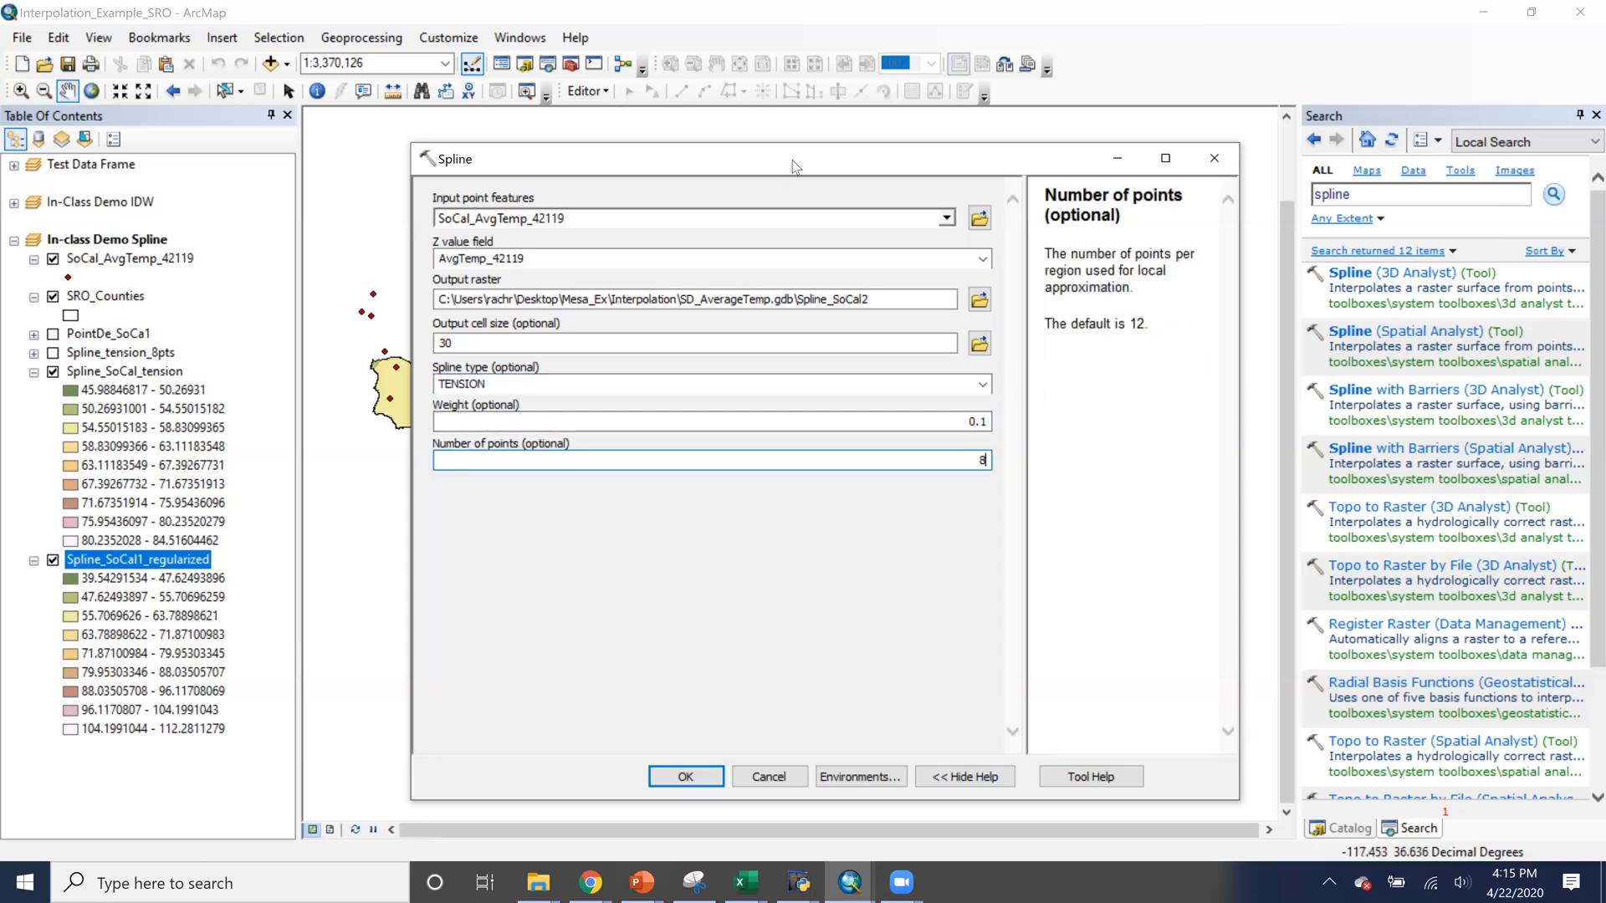
pyautogui.moveTo(796, 155); pyautogui.dragTo(796, 95)
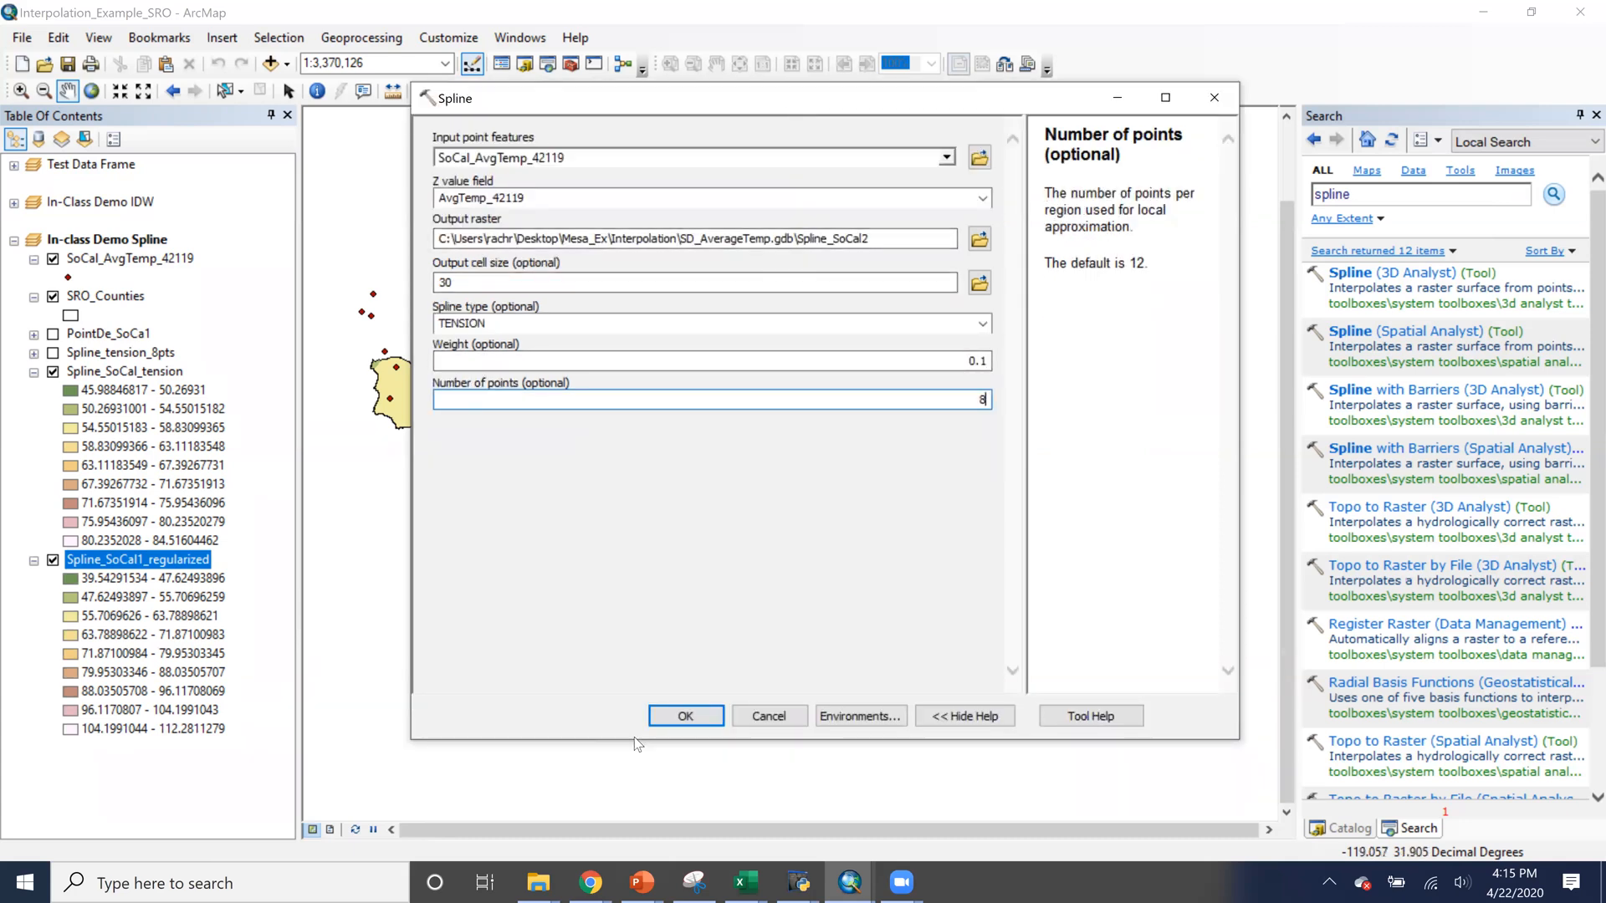
pyautogui.click(686, 717)
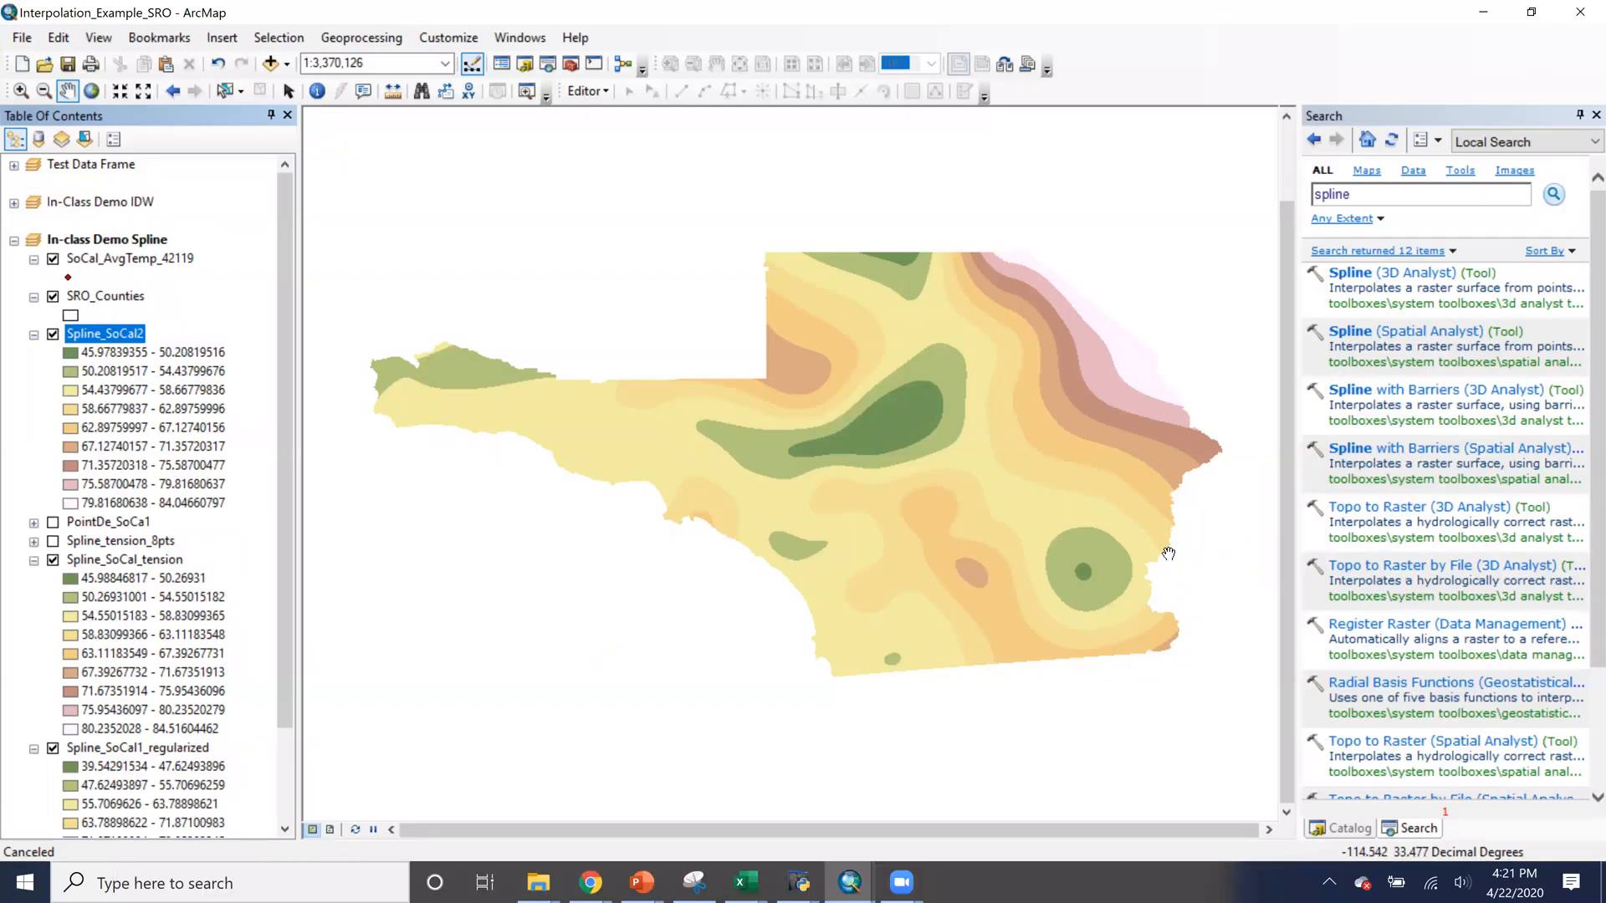
# Hide the Spline_SoCal2 raster and zoom to its extent to view the spline layers beneath
pyautogui.click(89, 299)
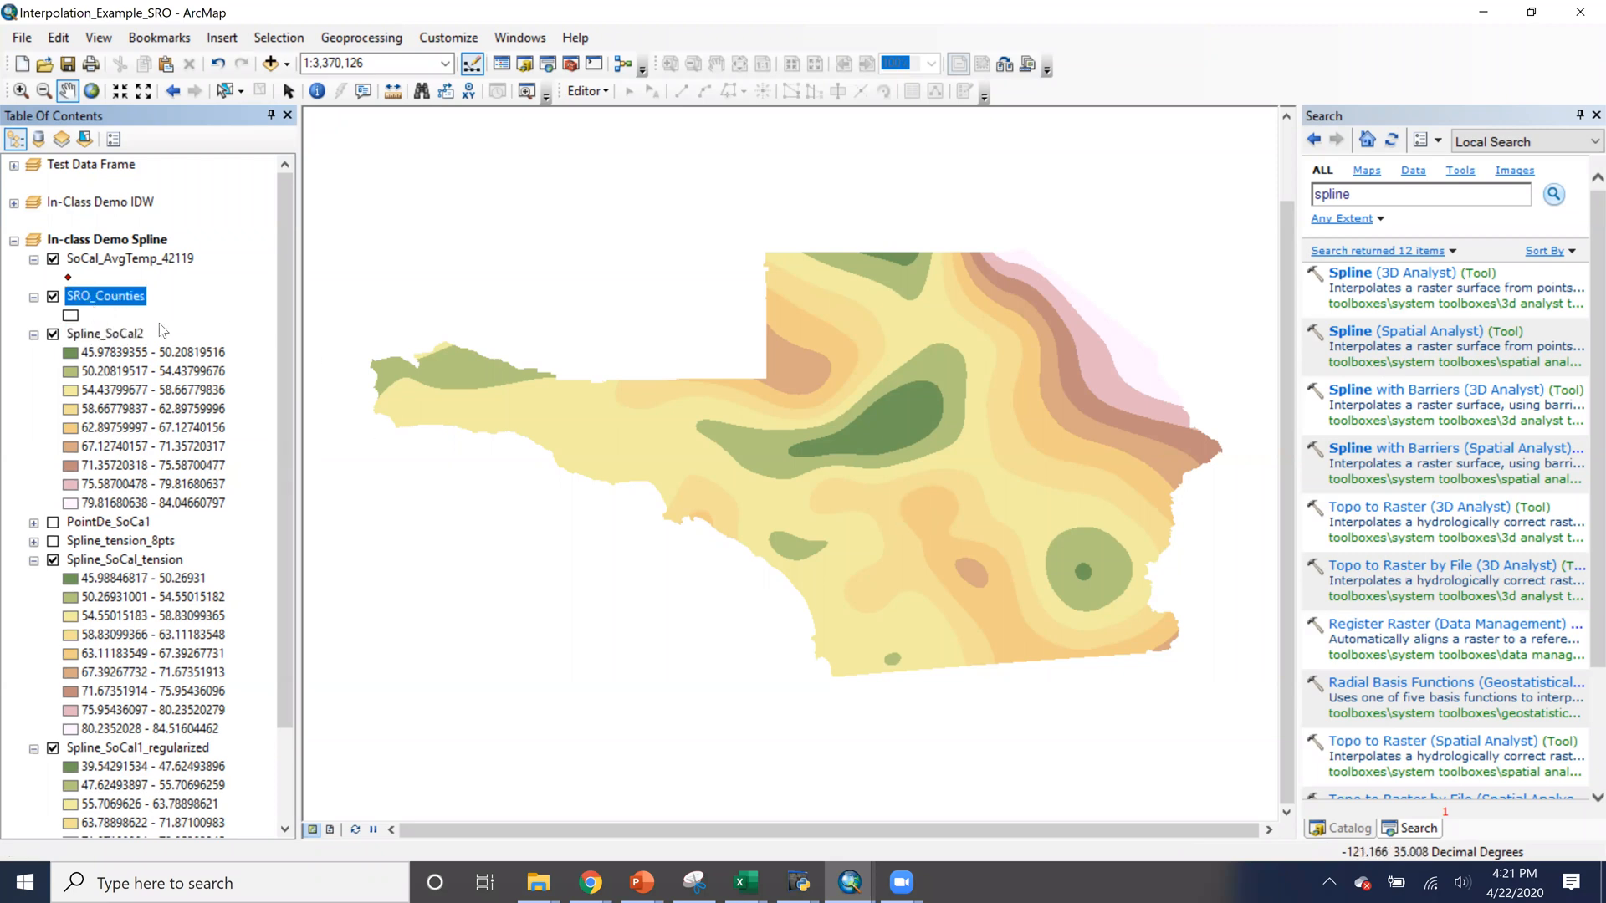
pyautogui.click(53, 336)
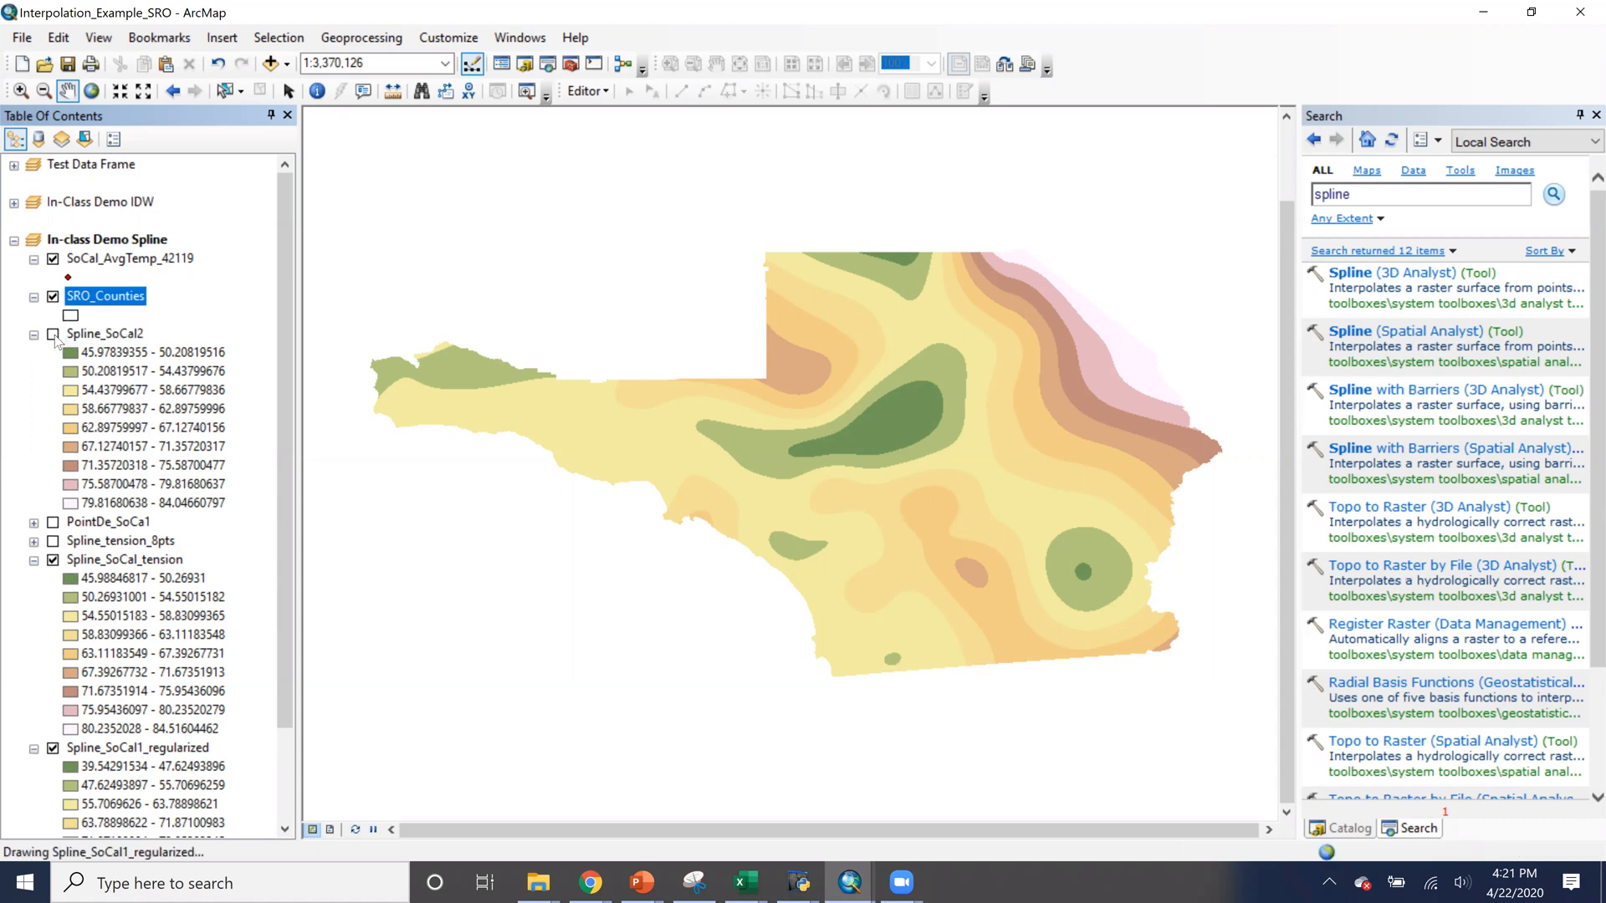
pyautogui.rightClick(70, 333)
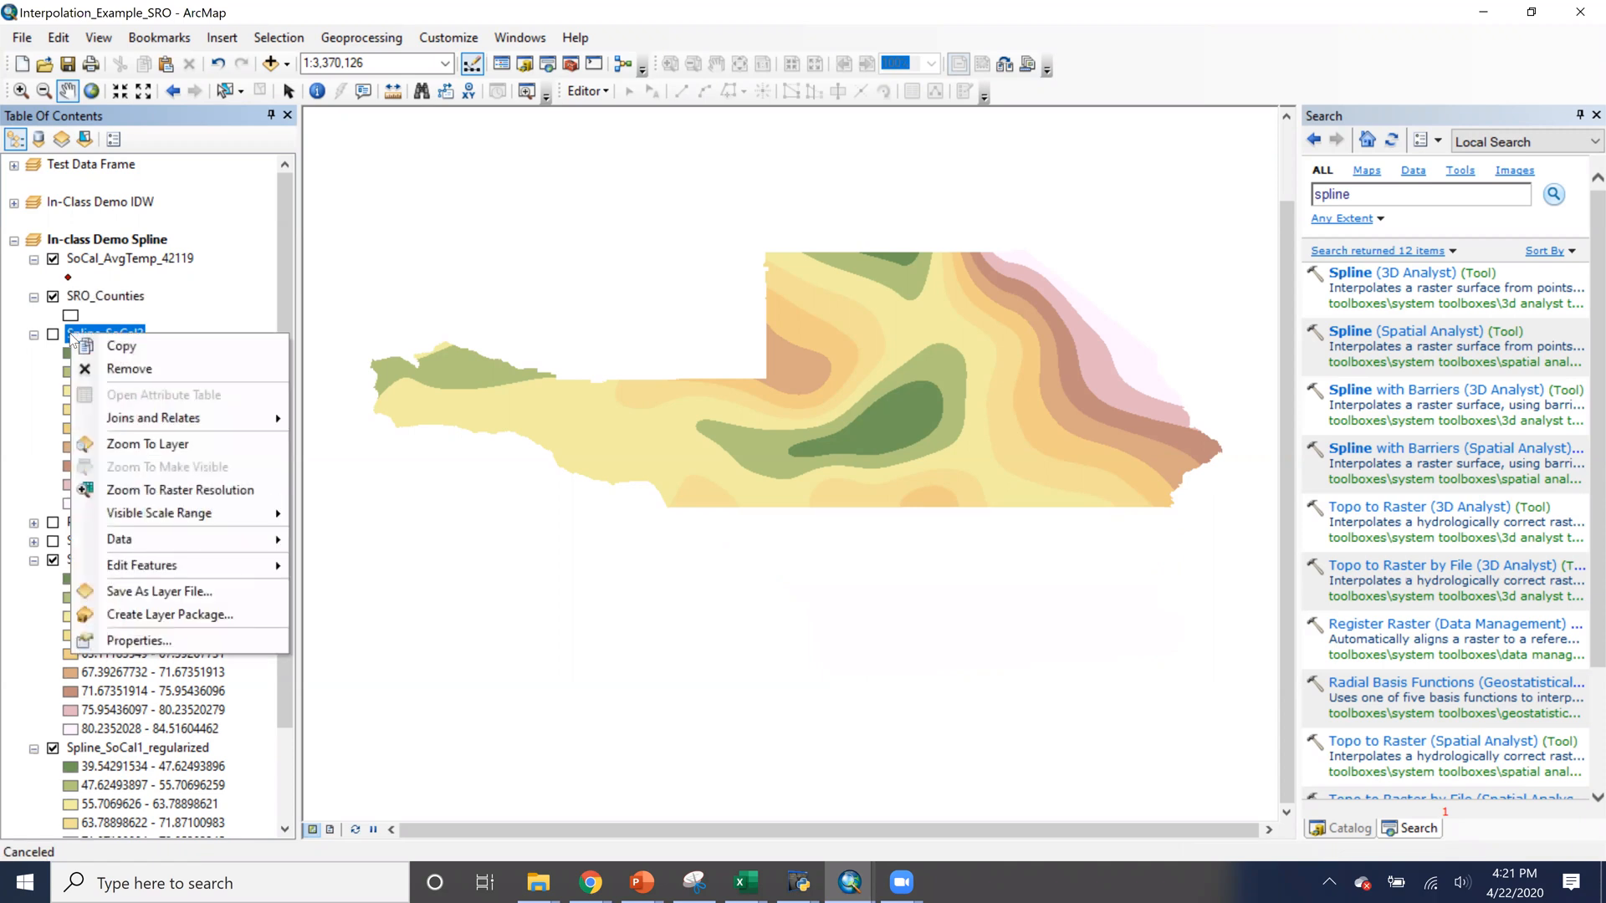
pyautogui.click(271, 292)
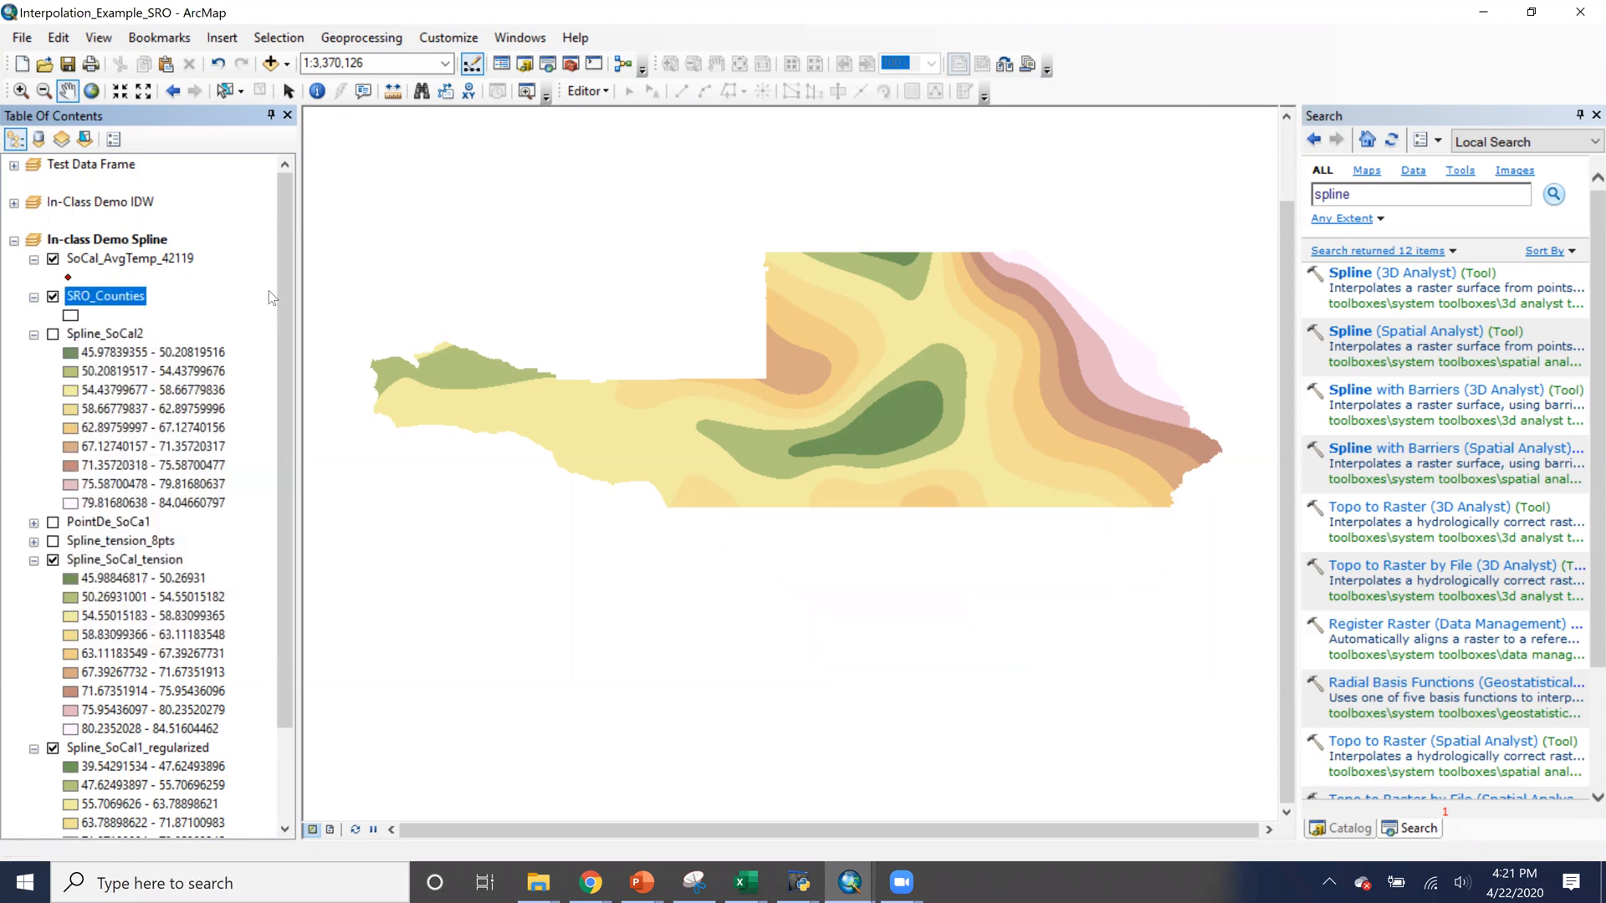
pyautogui.rightClick(128, 336)
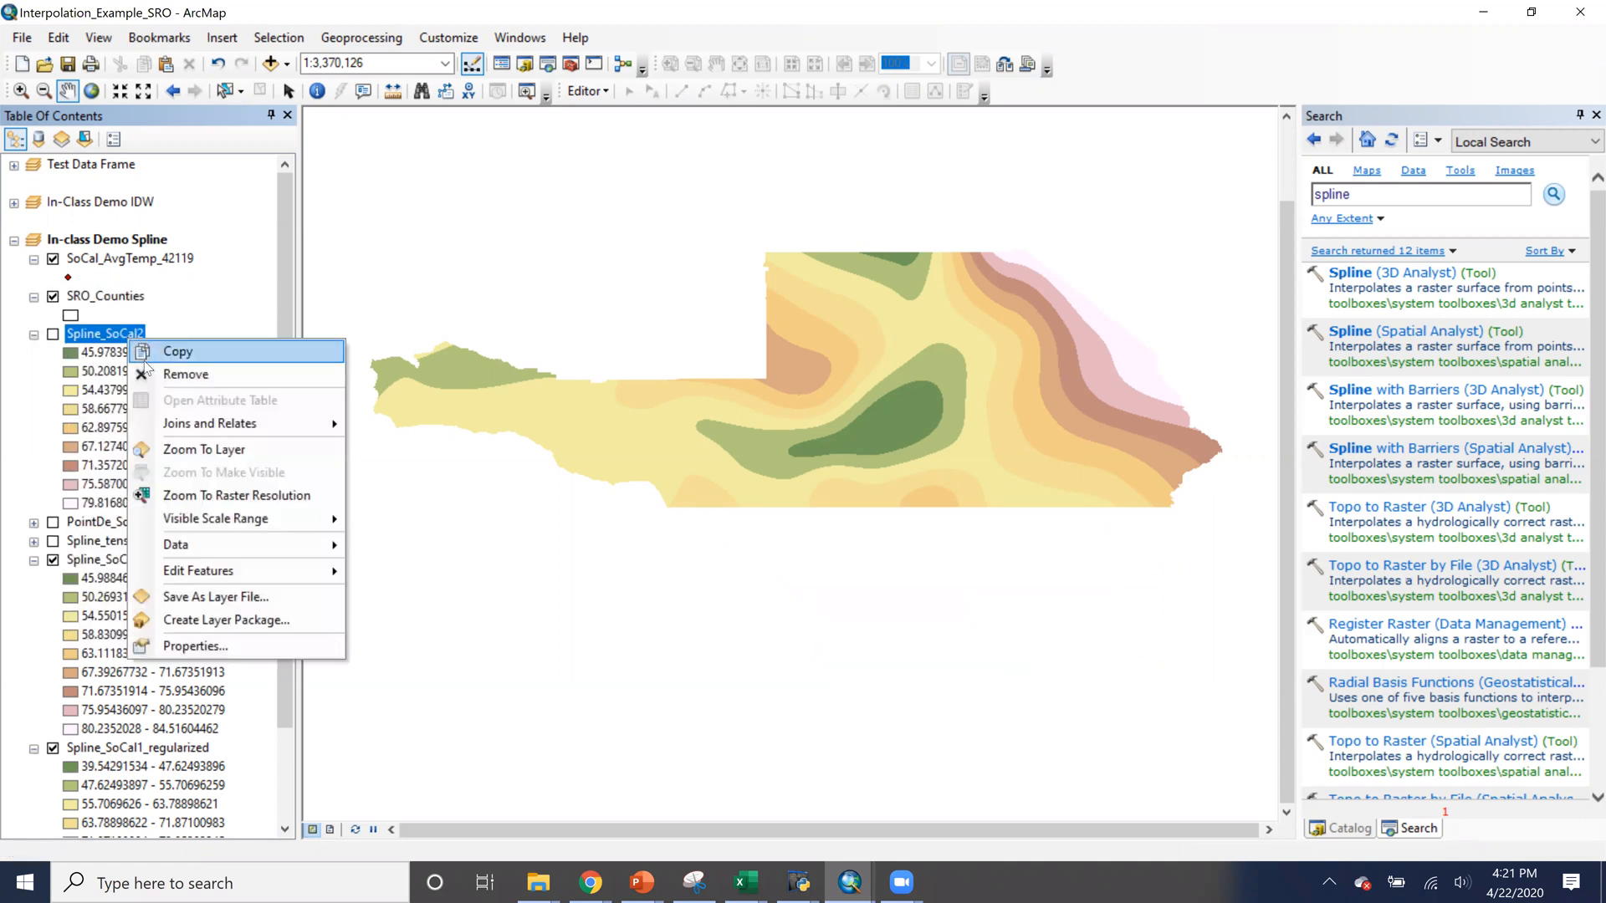
pyautogui.click(174, 443)
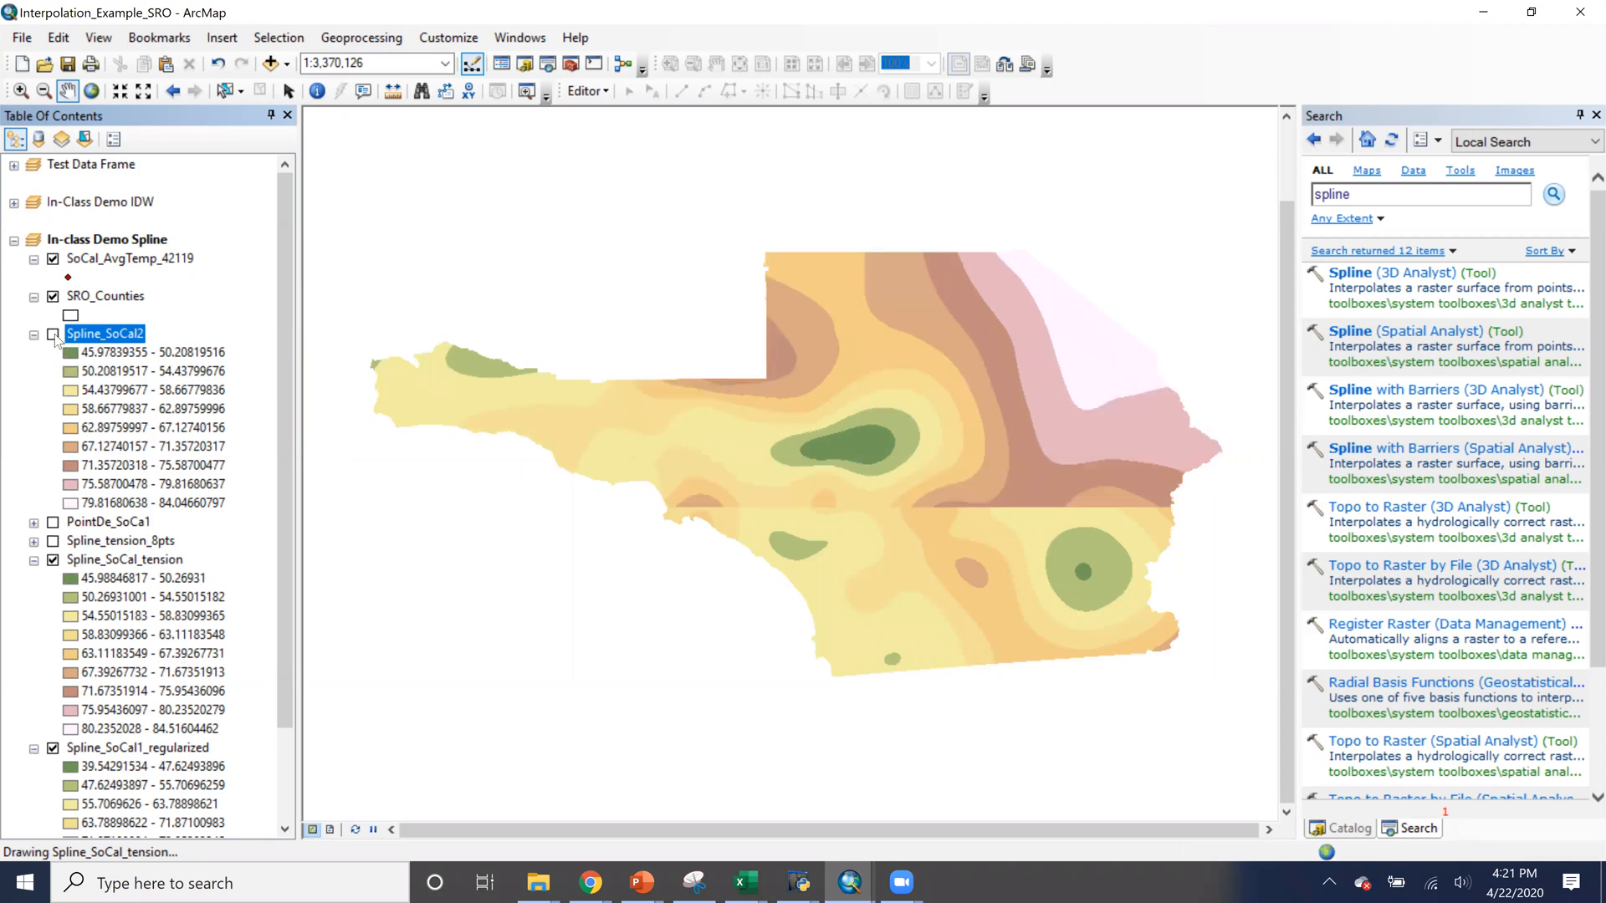
# Hide Spline_SoCal1_regularized and the SoCal_AvgTemp_42119 points, and display Spline_SoCal2 over Spline_SoCal_tension for comparison
pyautogui.click(53, 749)
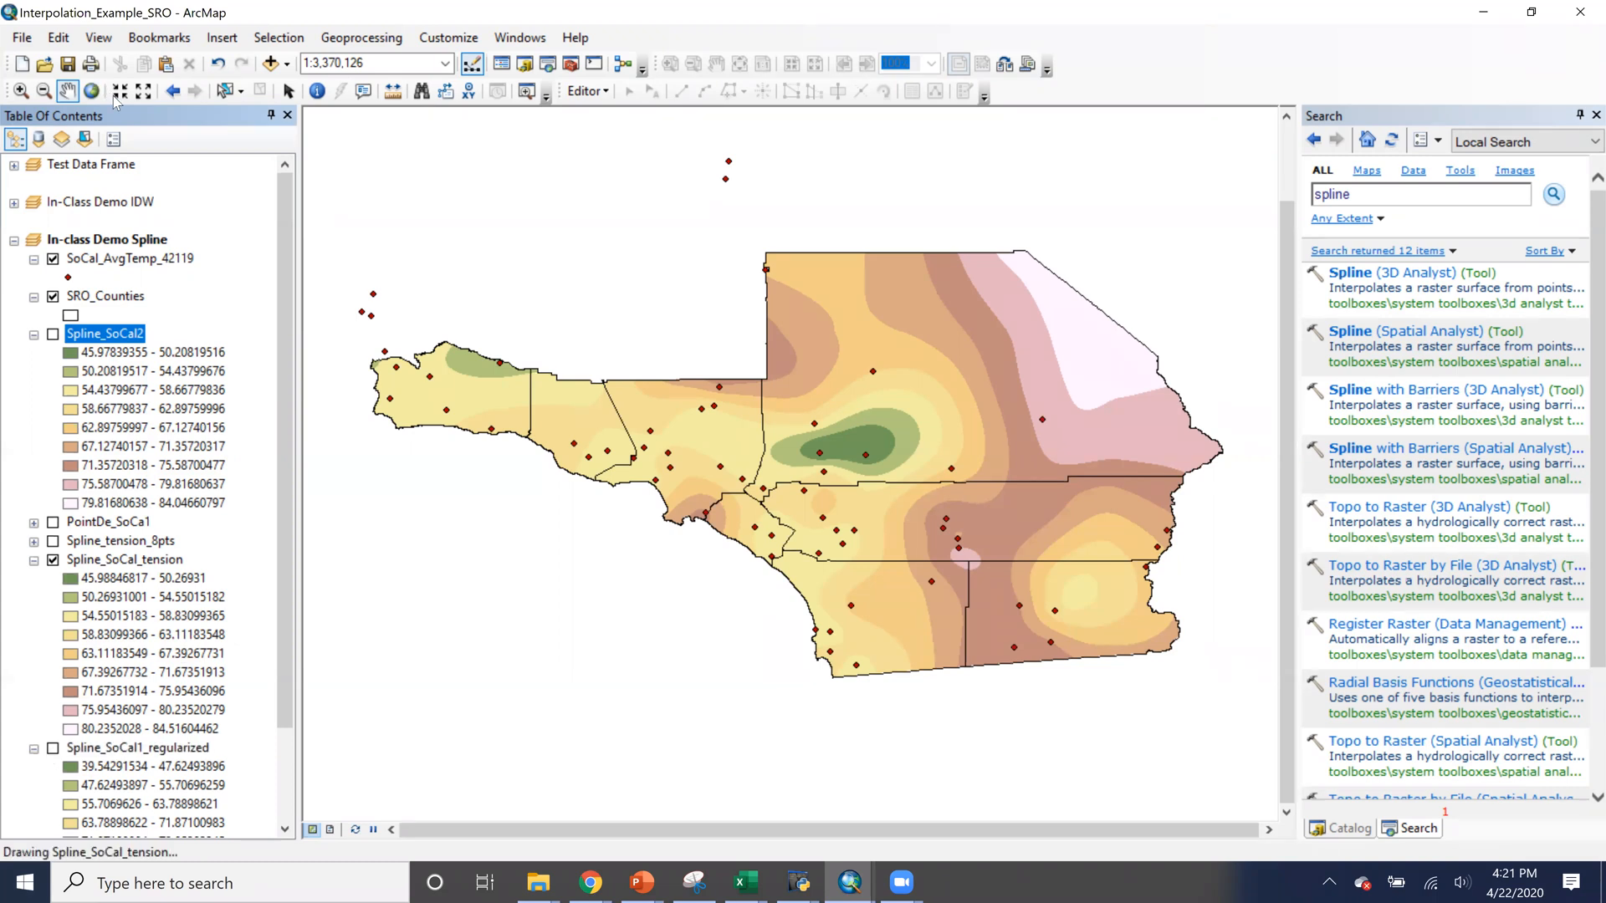
pyautogui.click(53, 336)
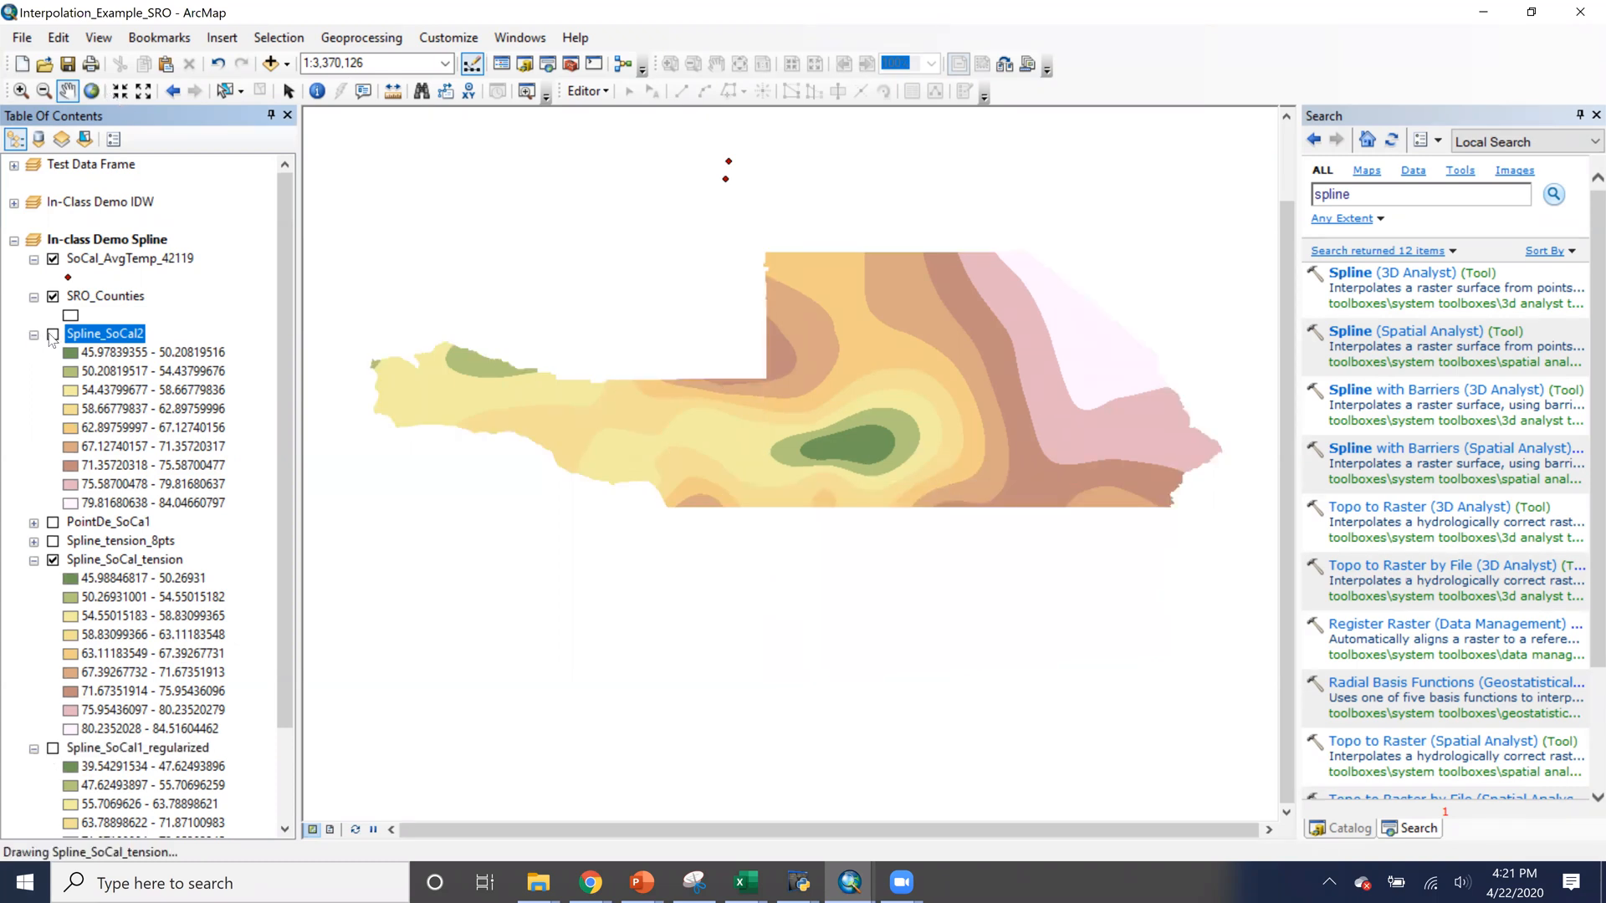
pyautogui.click(53, 259)
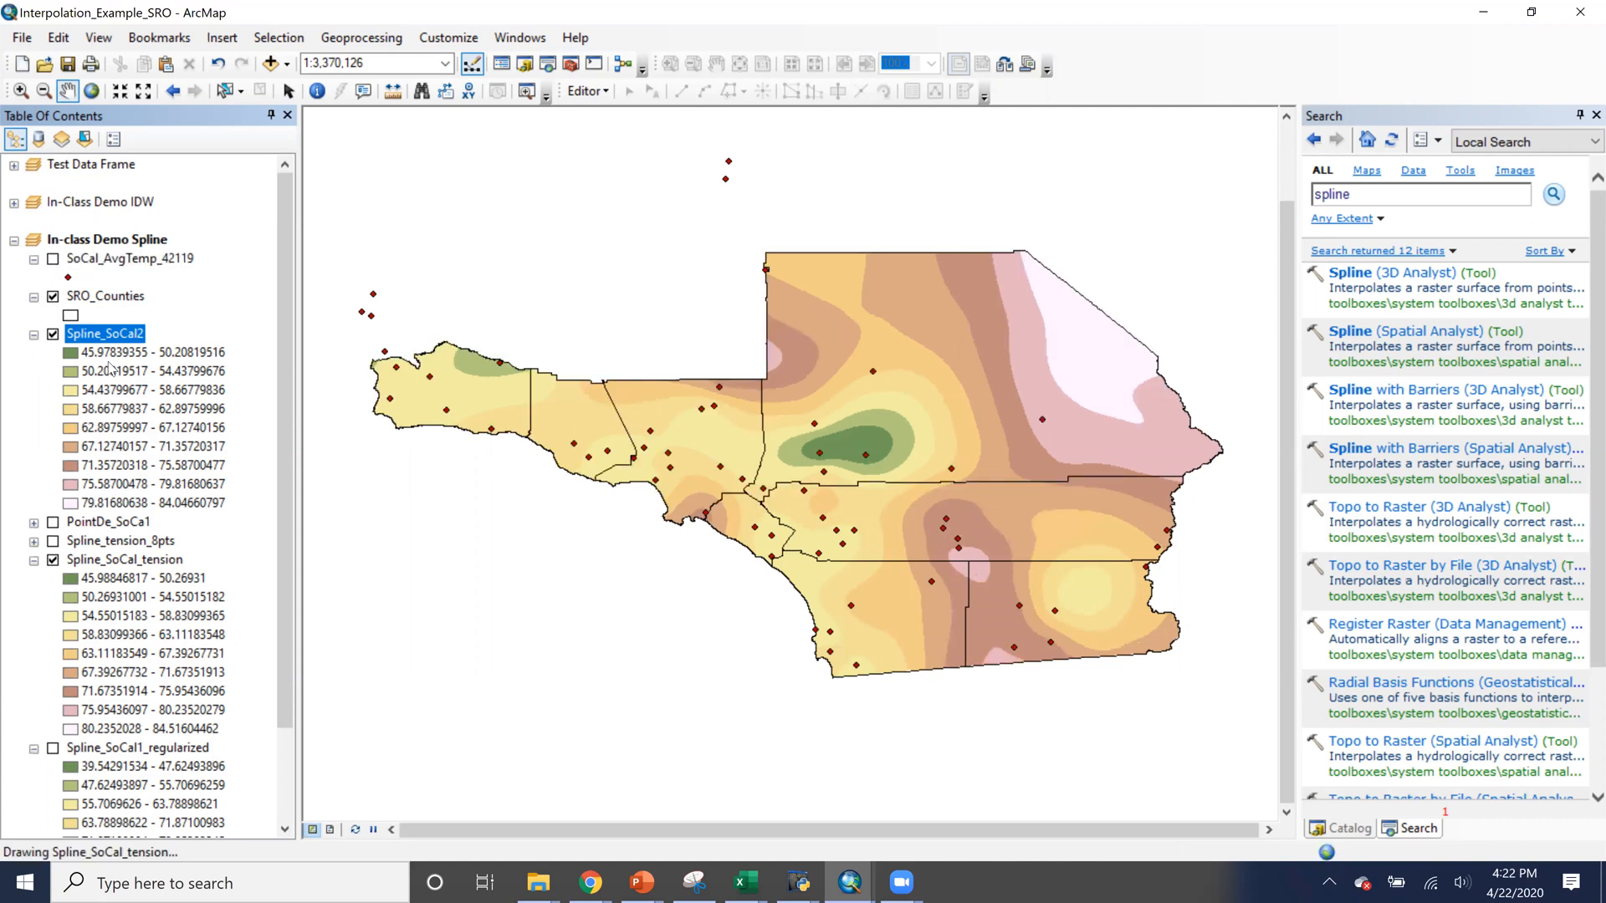
# Hide the Spline_SoCal2 and Spline_SoCal_tension rasters, collapse the tension legend, and show the SoCal_AvgTemp_42119 station points
pyautogui.click(53, 335)
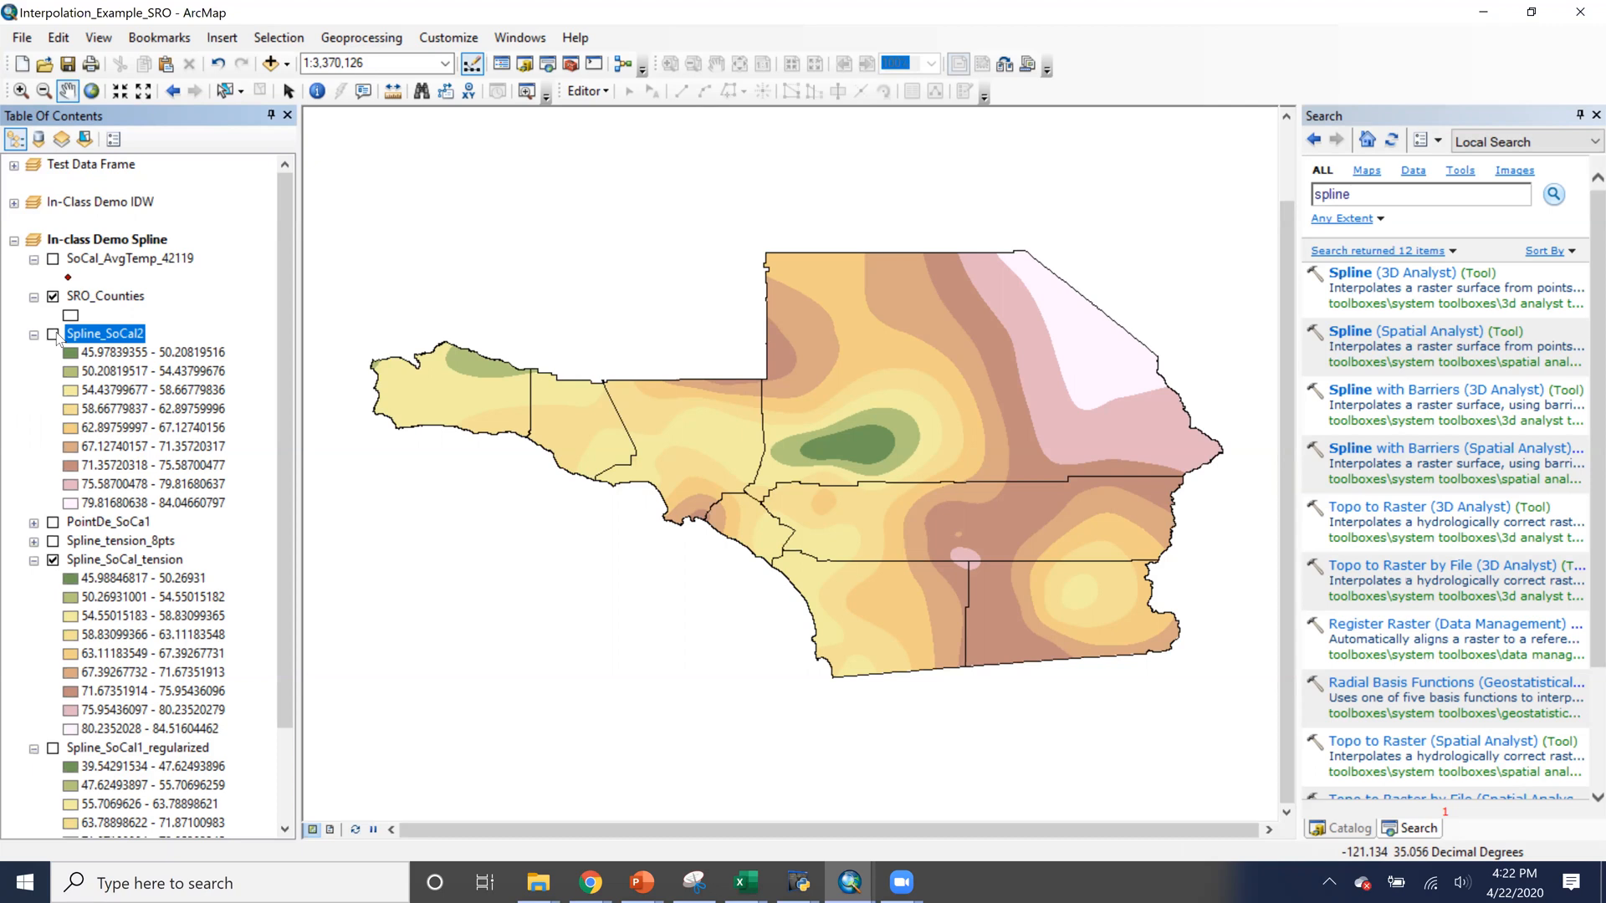
pyautogui.click(53, 560)
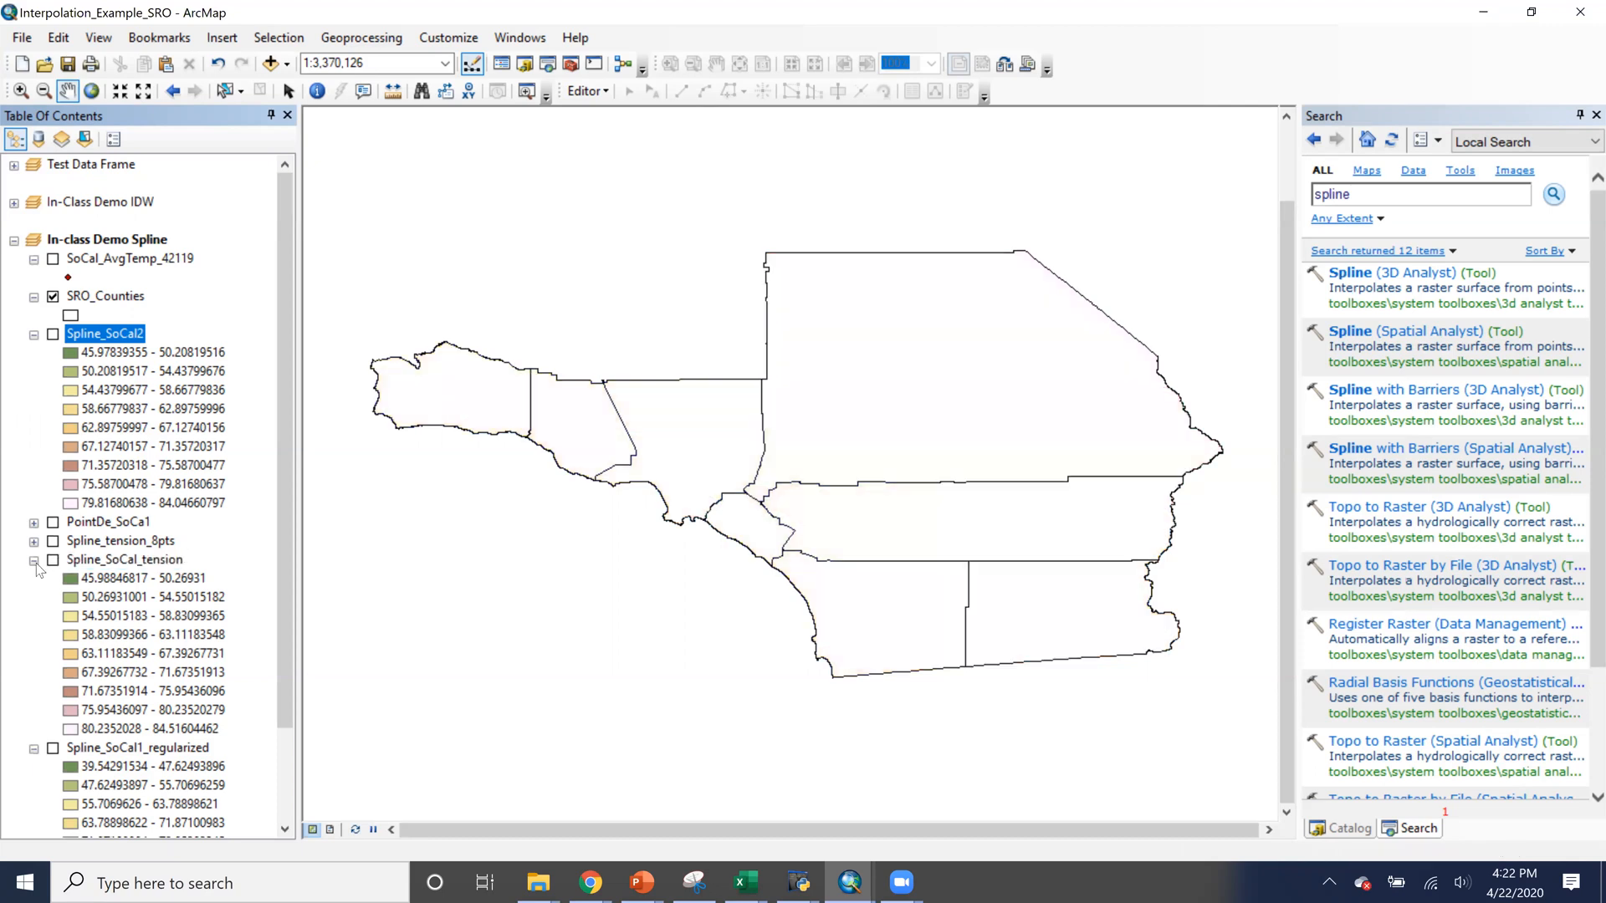
pyautogui.click(34, 561)
pyautogui.click(52, 259)
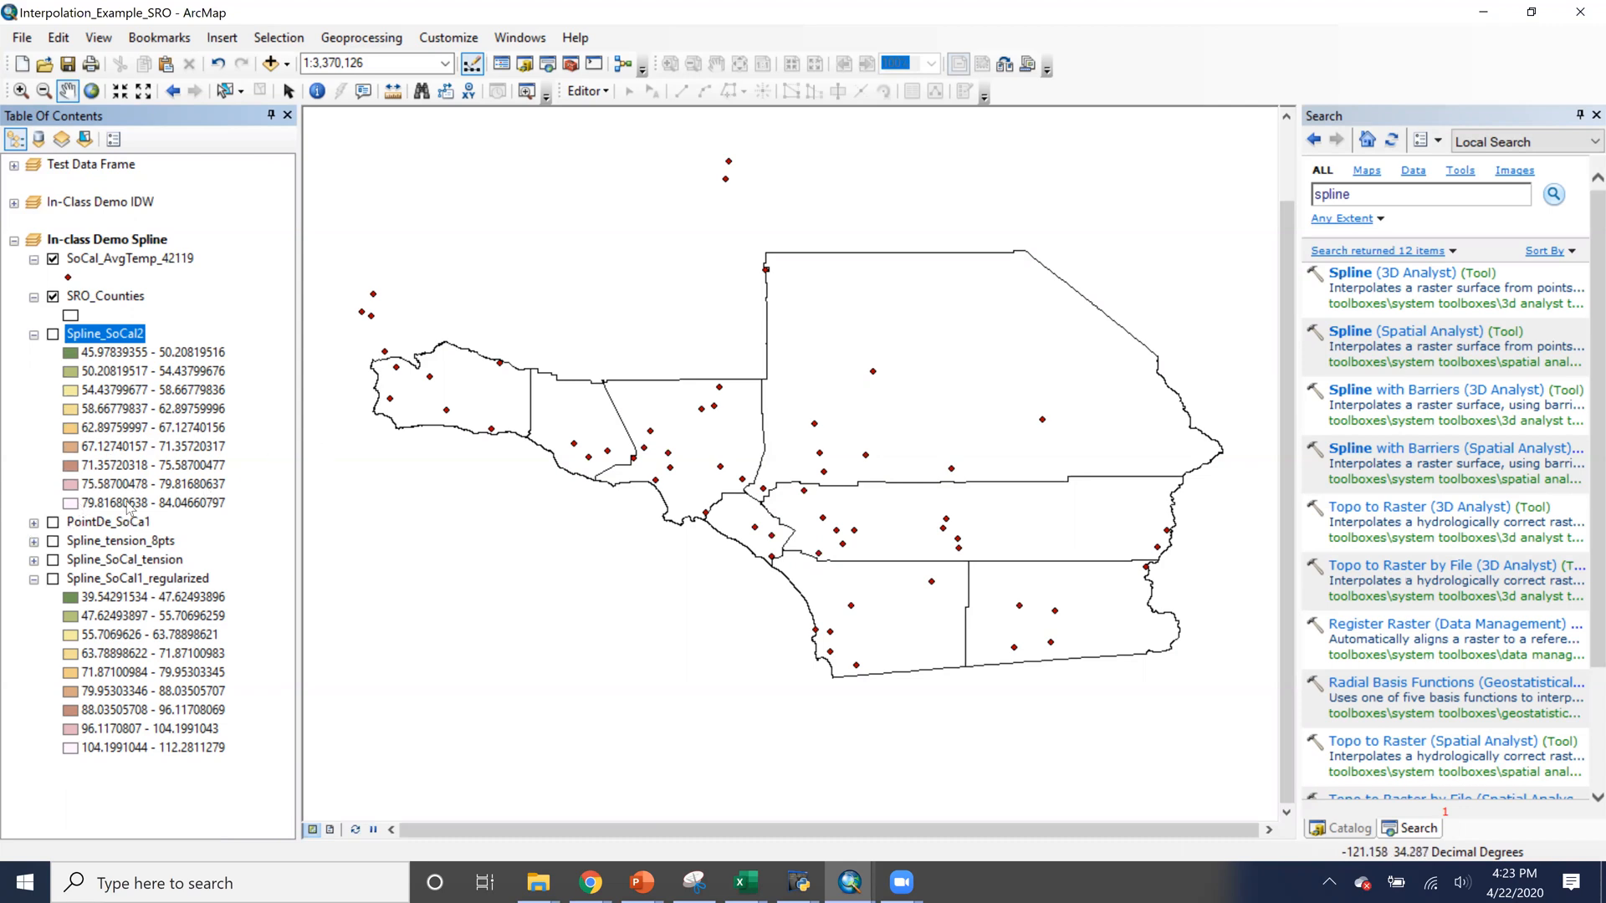
# Display the PointDe_SoCa1 density raster with its legend expanded, zoom to it, and hide the SoCal_AvgTemp_42119 points
pyautogui.click(53, 523)
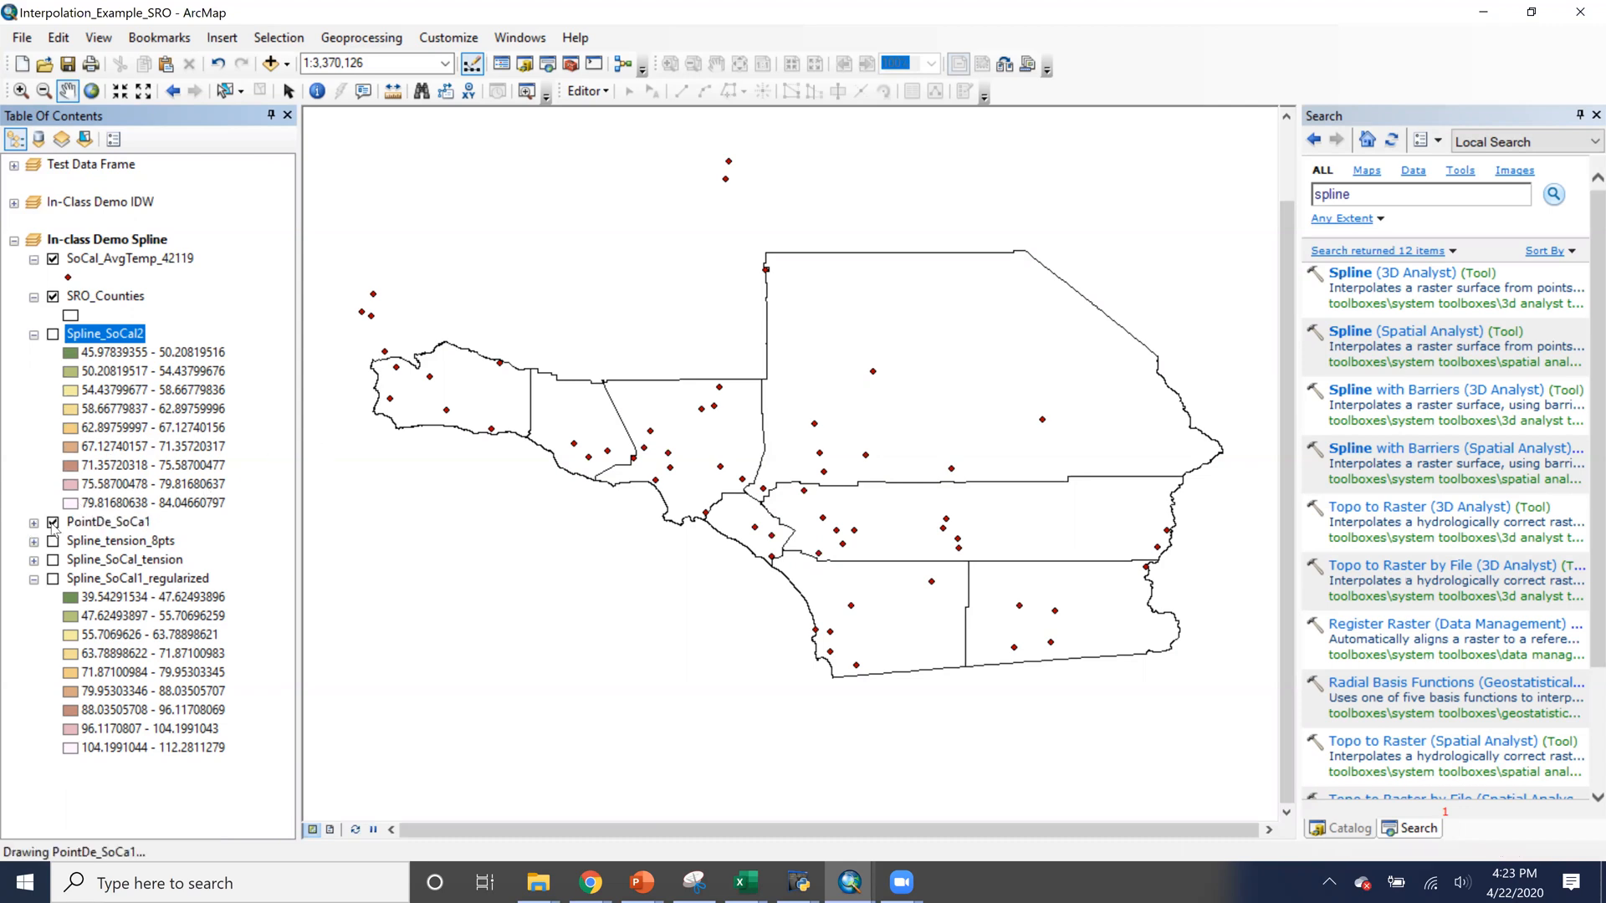
pyautogui.click(33, 523)
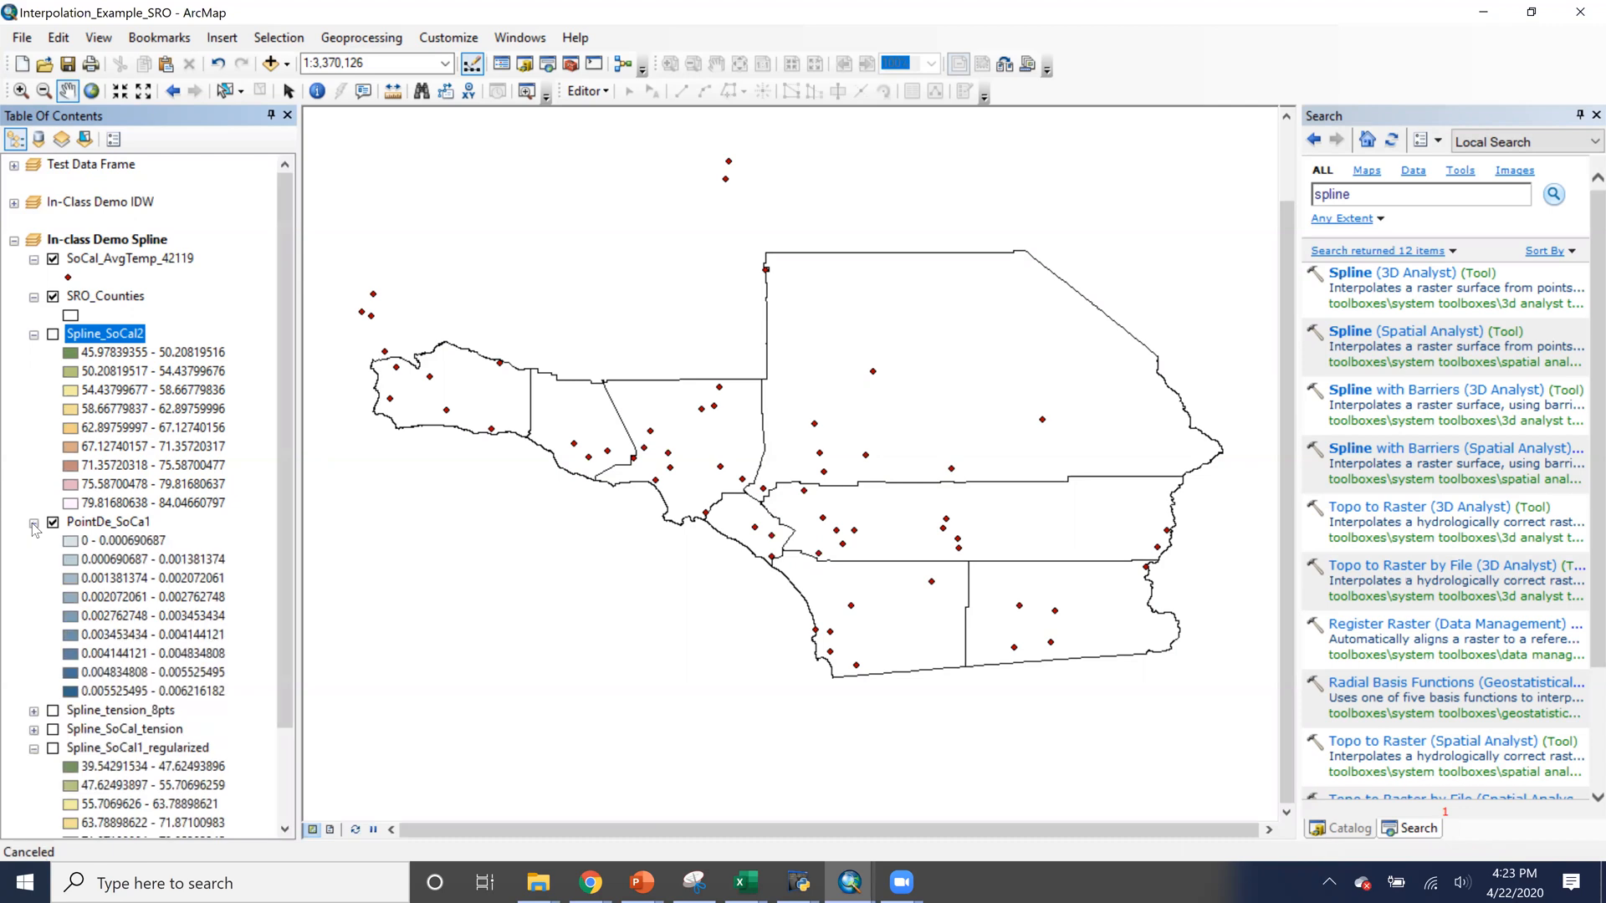
pyautogui.rightClick(111, 523)
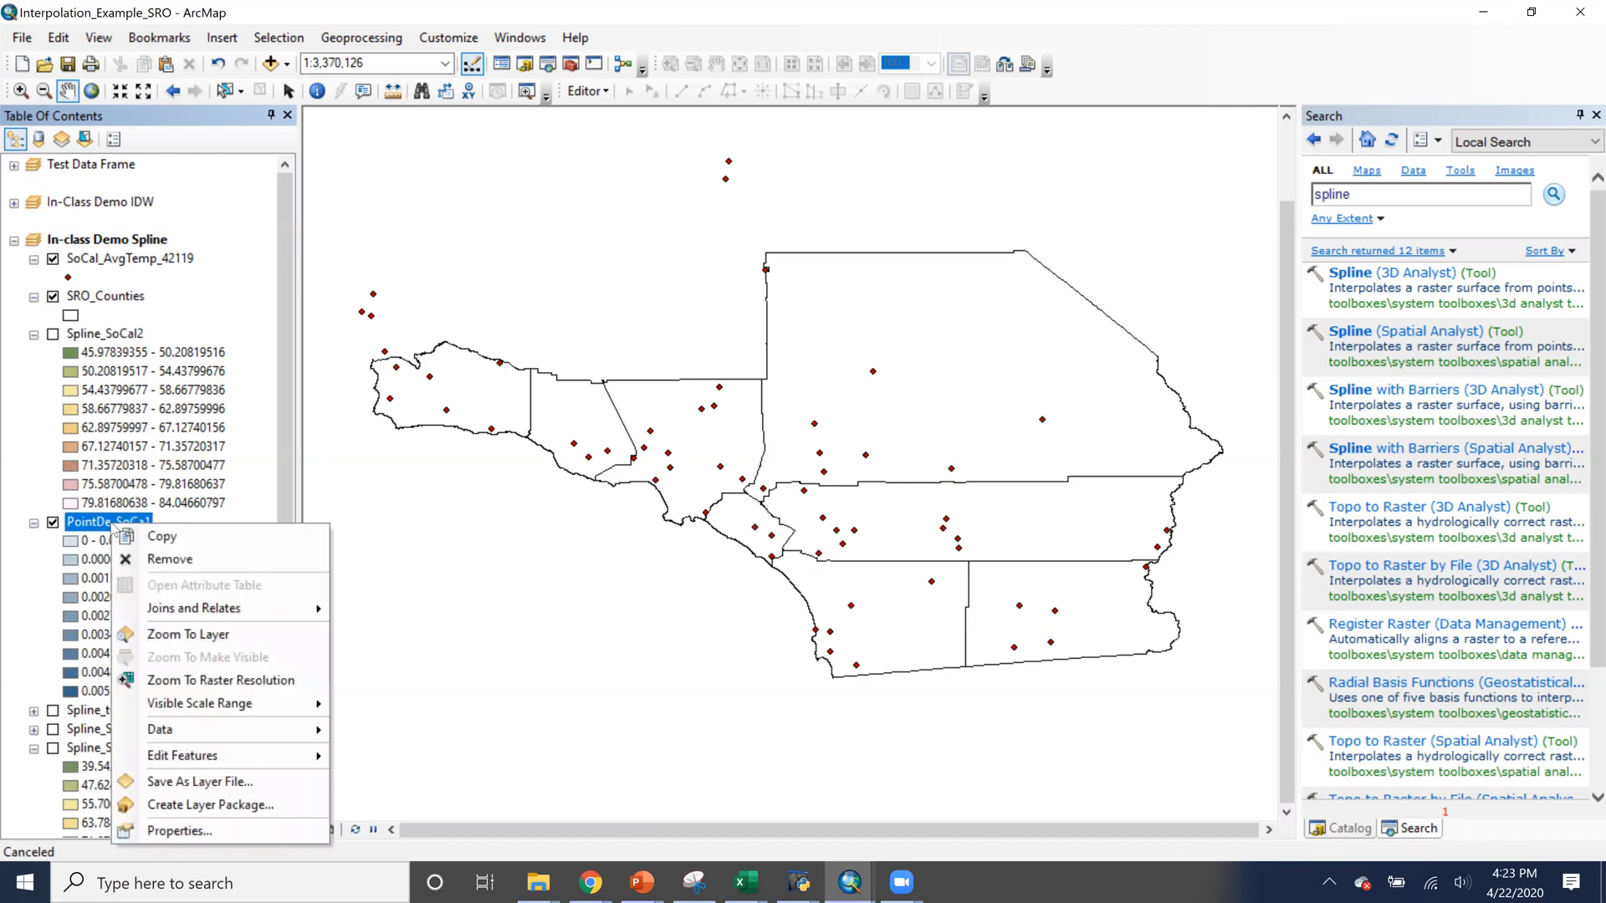
pyautogui.click(177, 634)
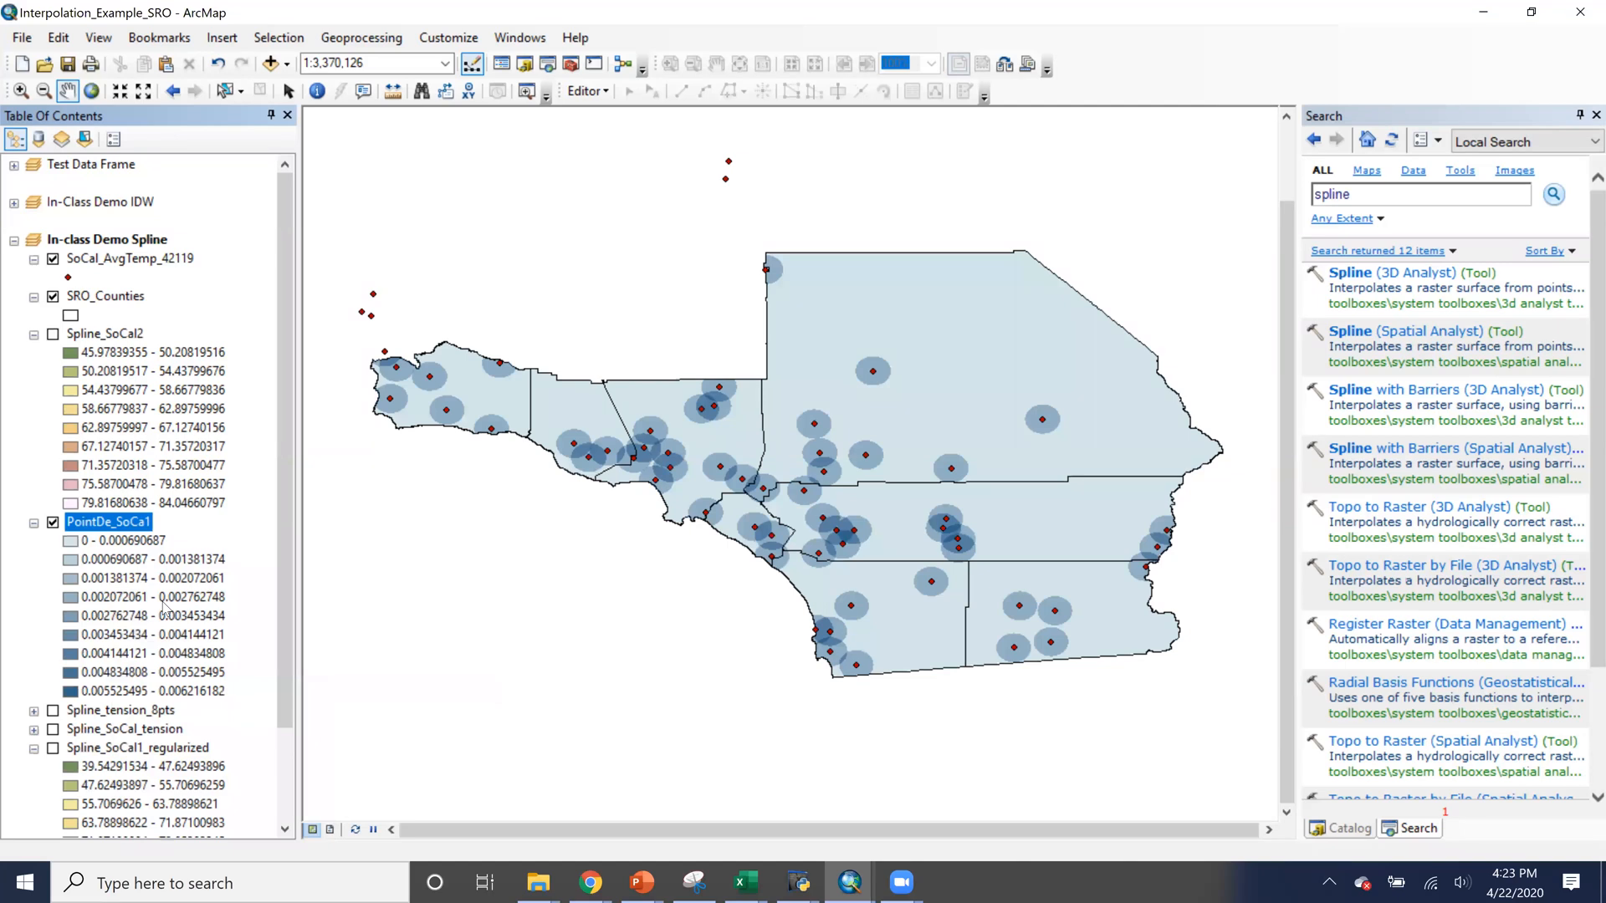
pyautogui.click(52, 260)
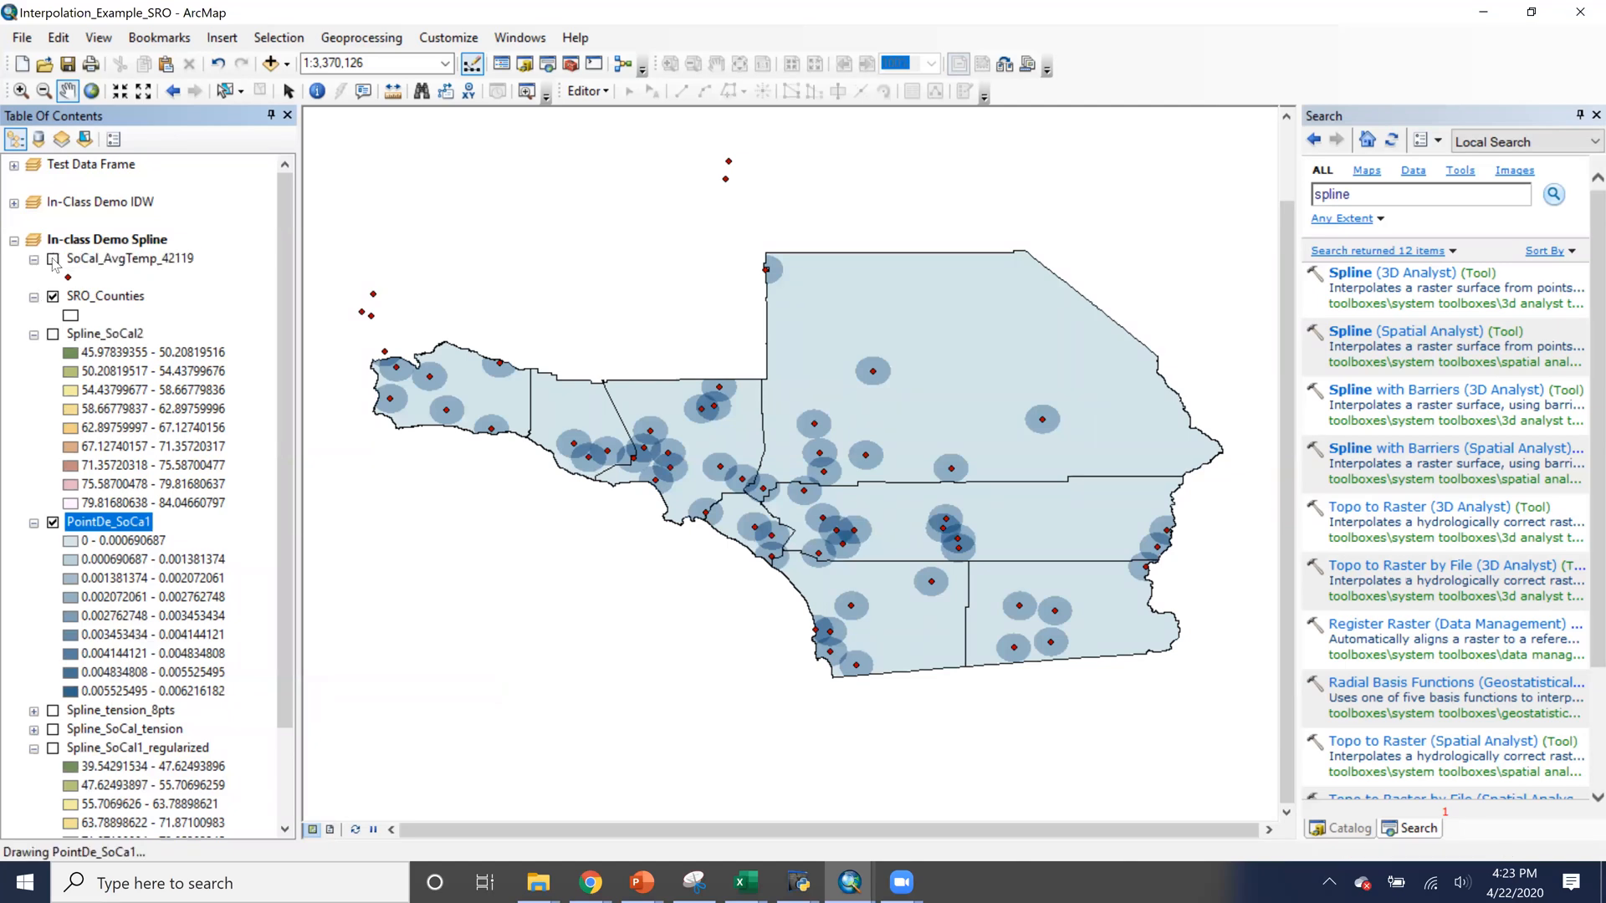